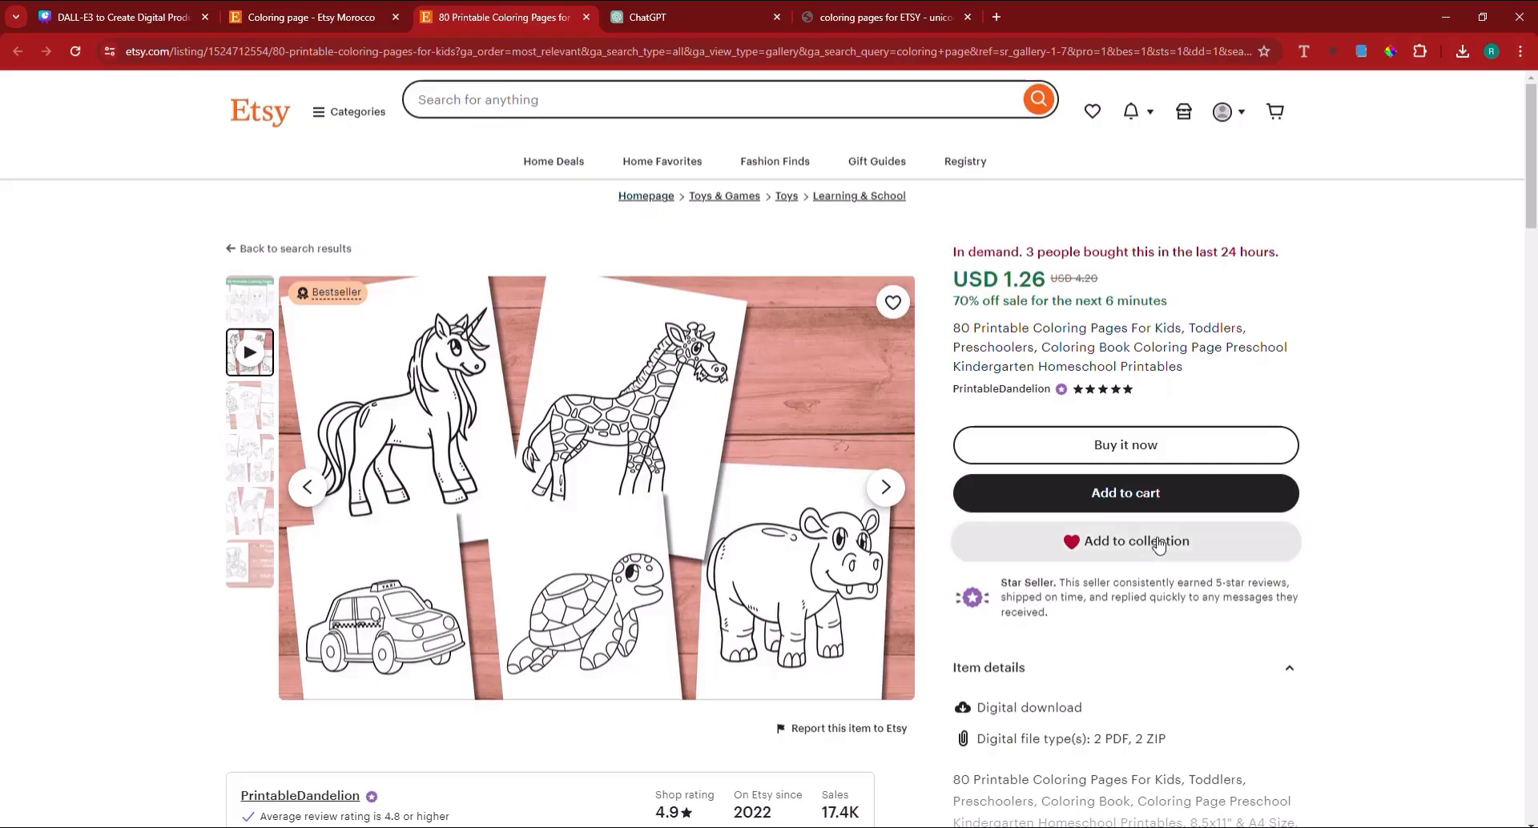
Step: Review the item details of the 80 Printable Coloring Pages listing on Etsy, expanding its full description
{"action": "scroll", "coordinate": [1158, 545], "scroll_direction": "down", "scroll_amount": 3}
{"action": "scroll", "coordinate": [1175, 635], "scroll_direction": "down", "scroll_amount": 2}
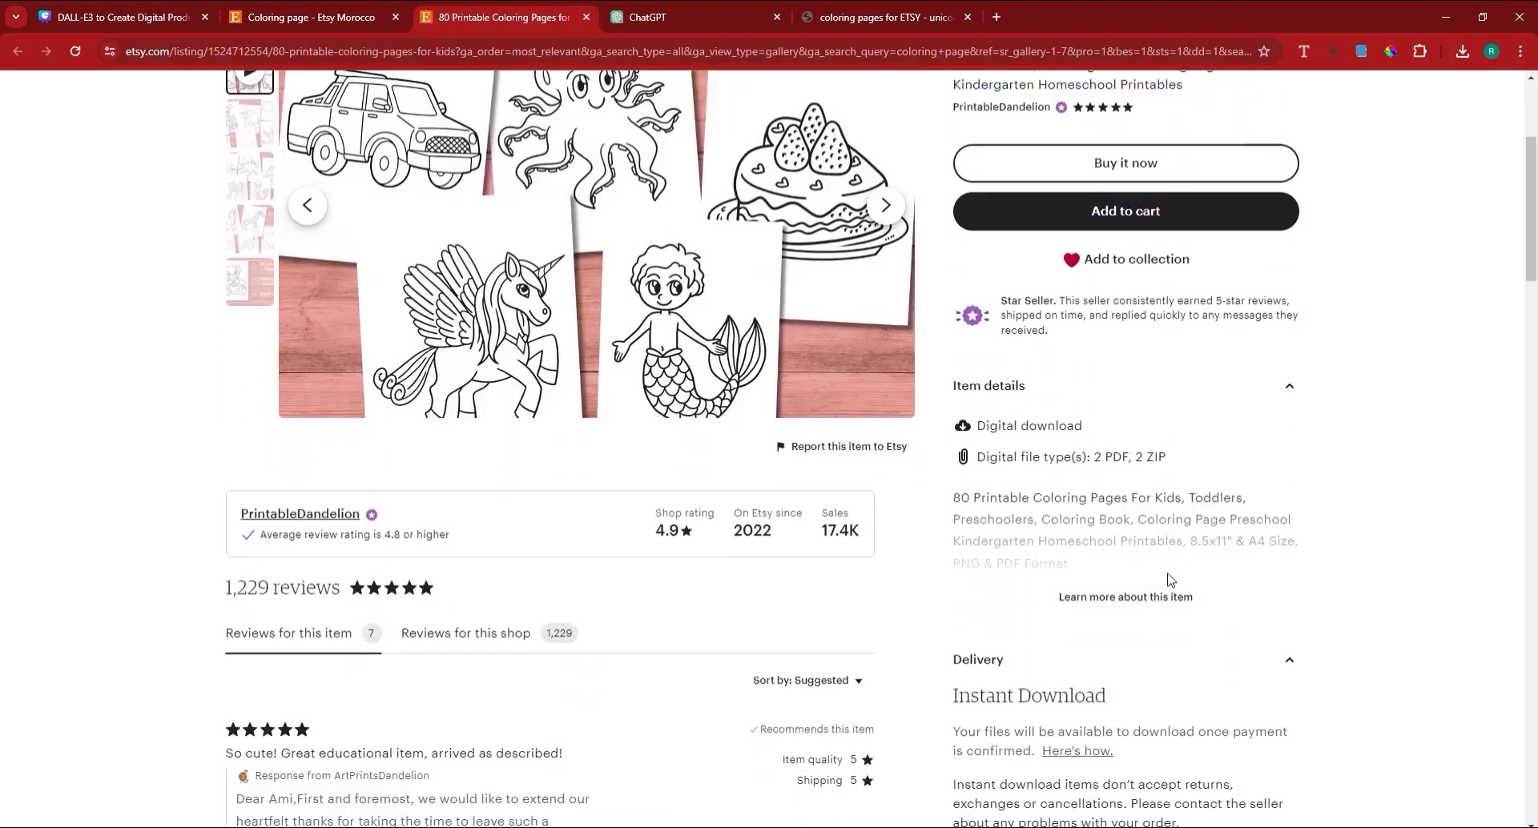
{"action": "left_click", "coordinate": [1169, 478]}
{"action": "scroll", "coordinate": [1155, 502], "scroll_direction": "up", "scroll_amount": 5}
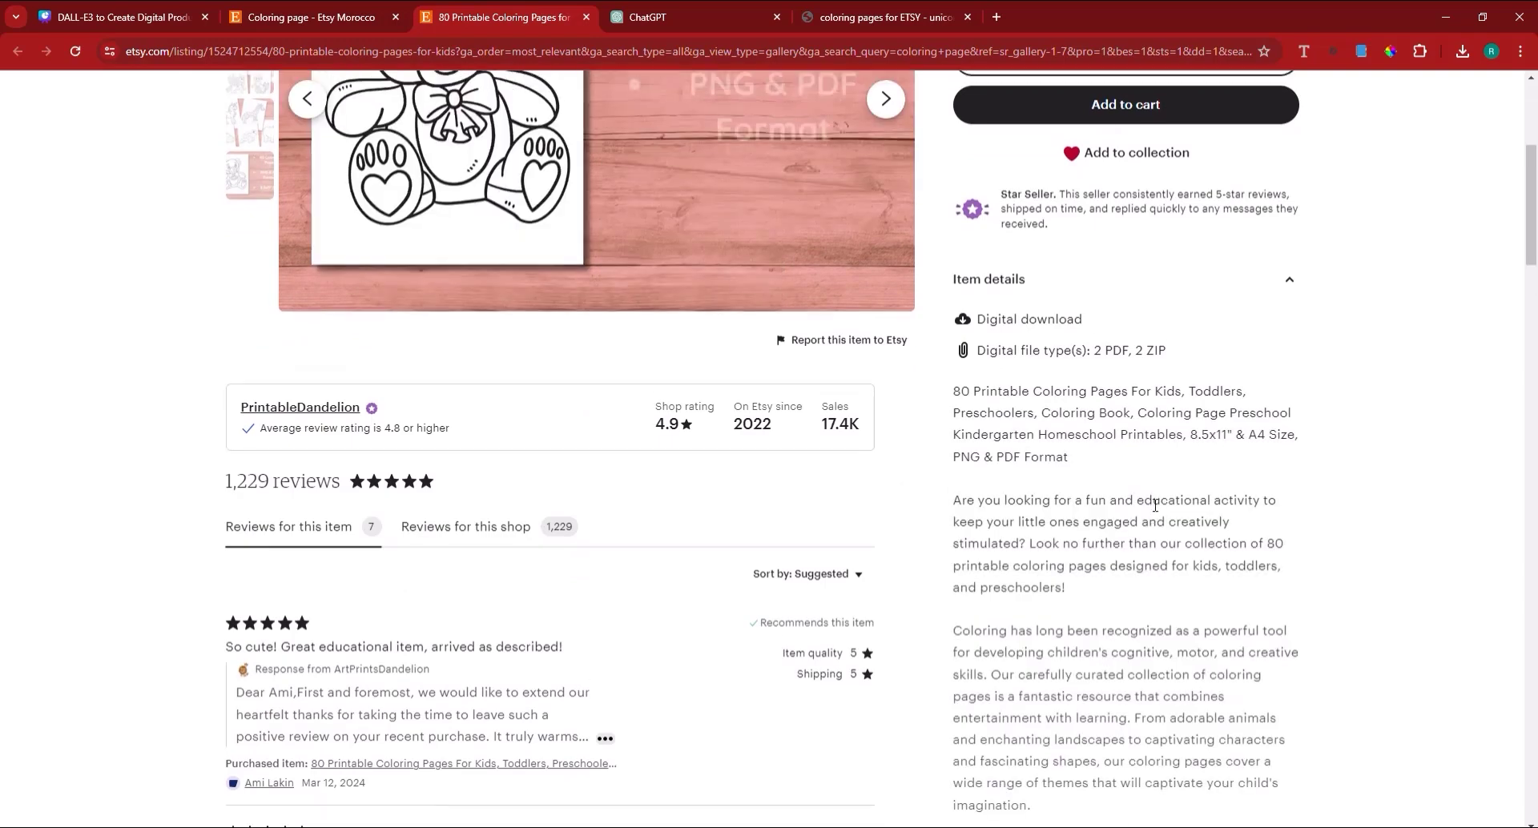
Step: Open canva.com in a new browser tab and look back at the Etsy listing's preview images
{"action": "left_click", "coordinate": [1001, 17]}
{"action": "type", "text": "canva.com"}
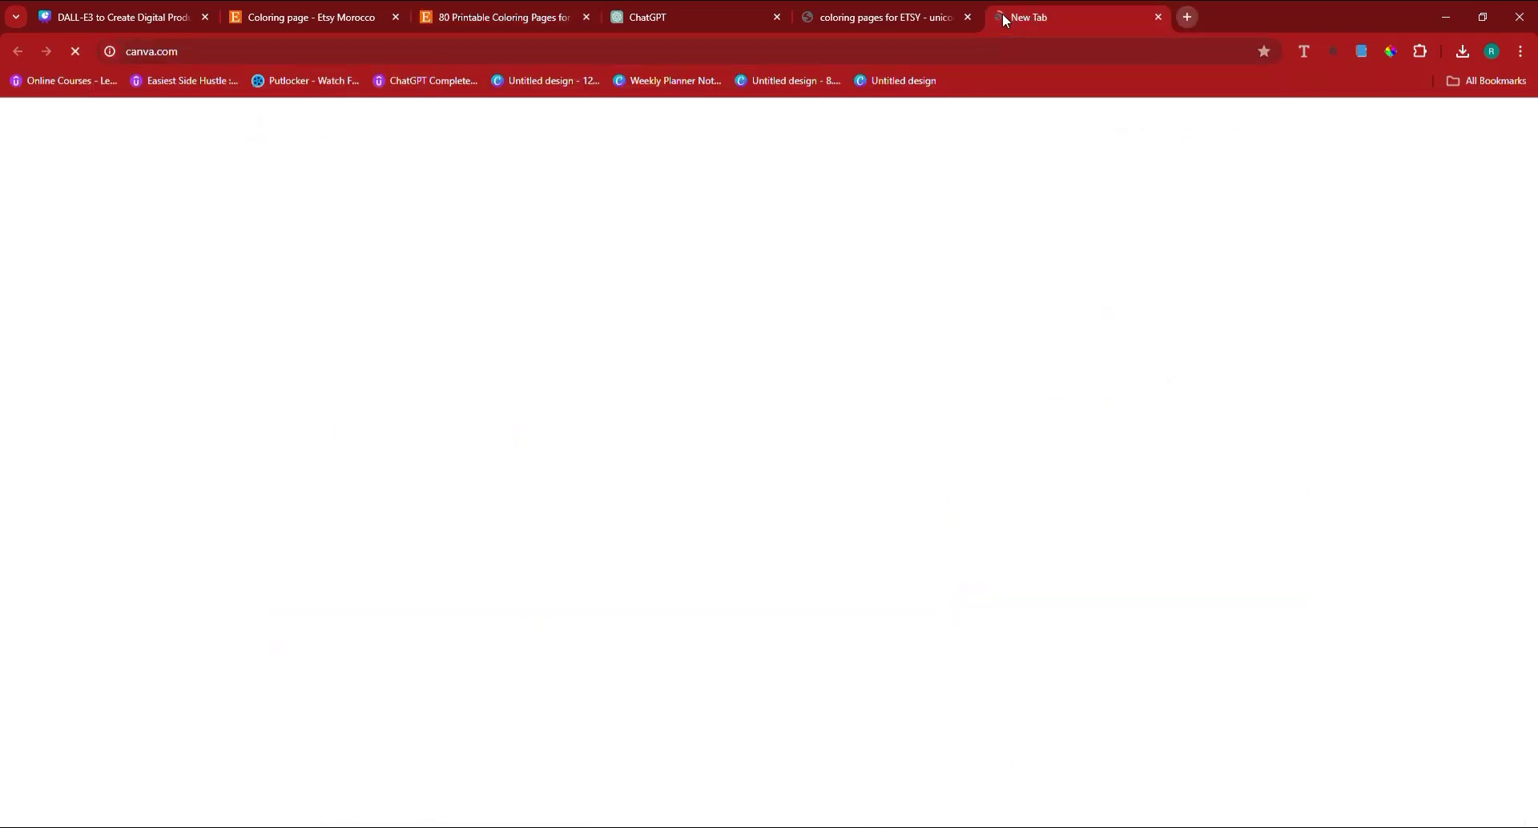
{"action": "key", "text": "Return"}
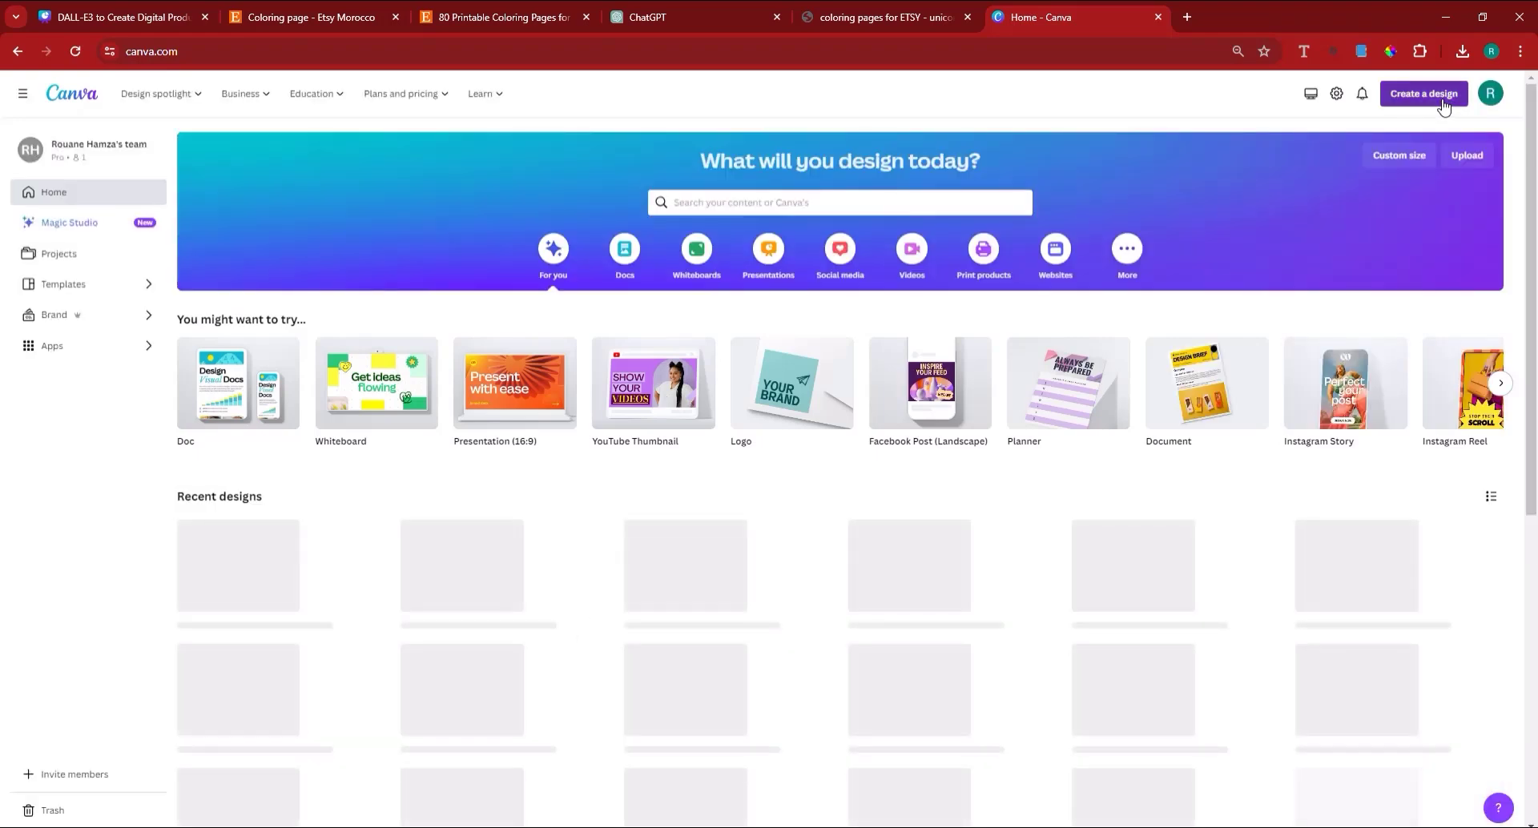
{"action": "left_click", "coordinate": [525, 17]}
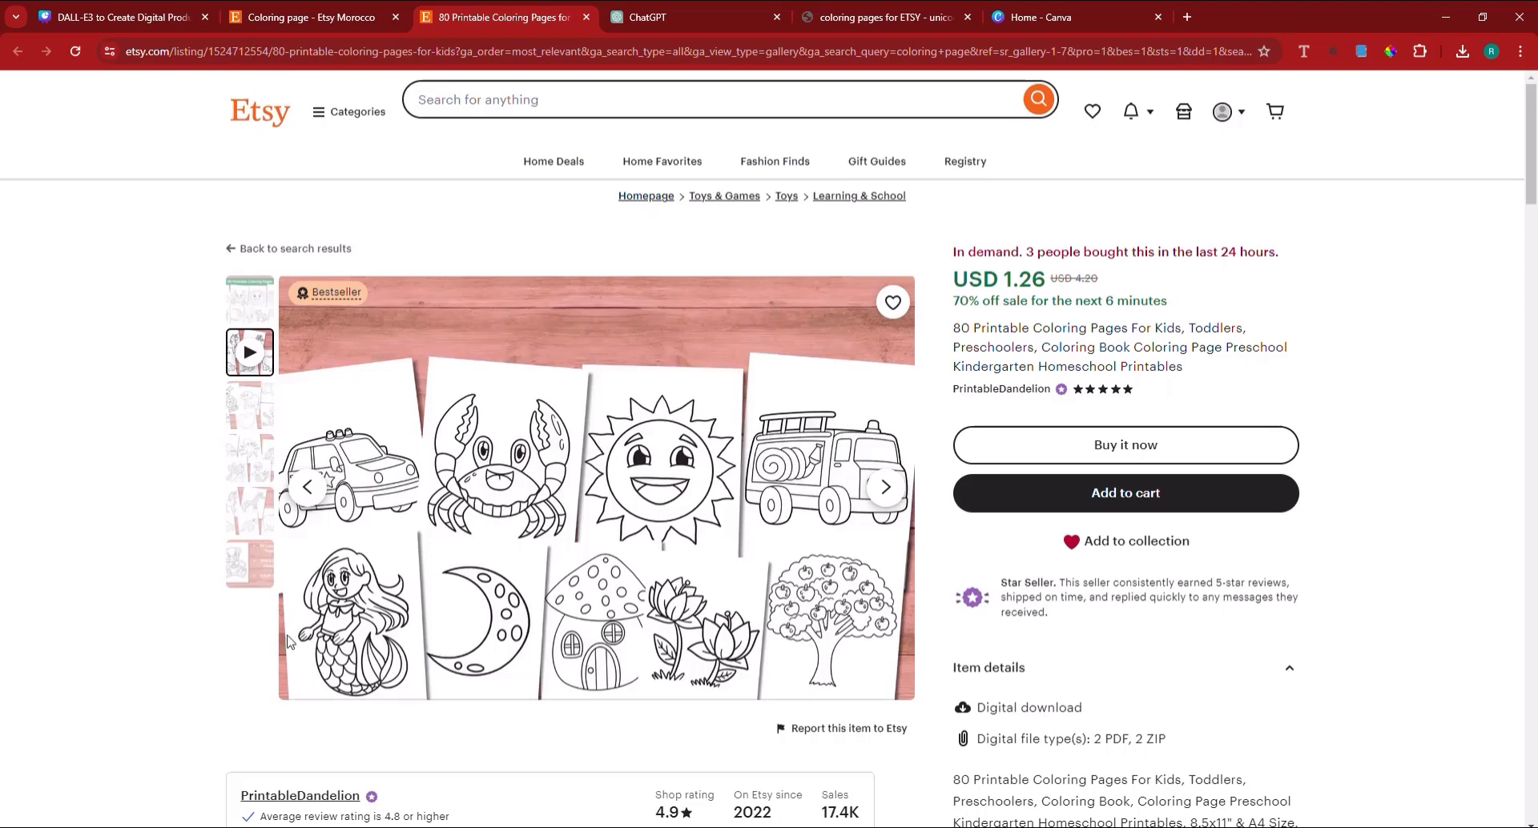
{"action": "left_click", "coordinate": [1073, 17]}
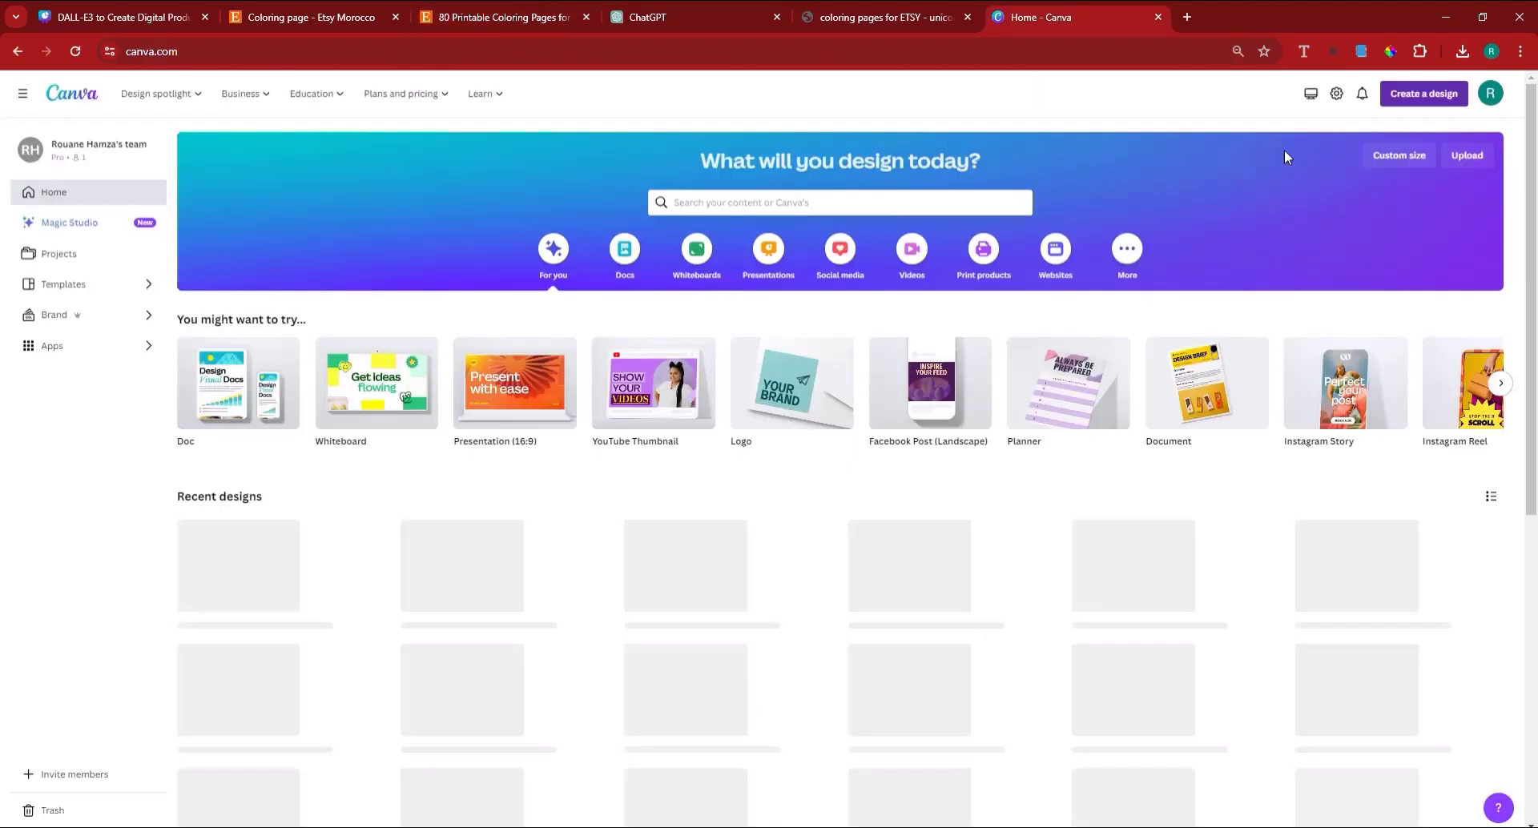
Step: Create a custom-size design 3.3 in wide and 2.2 in high, and close the leftover Canva home page
{"action": "left_click", "coordinate": [1422, 97]}
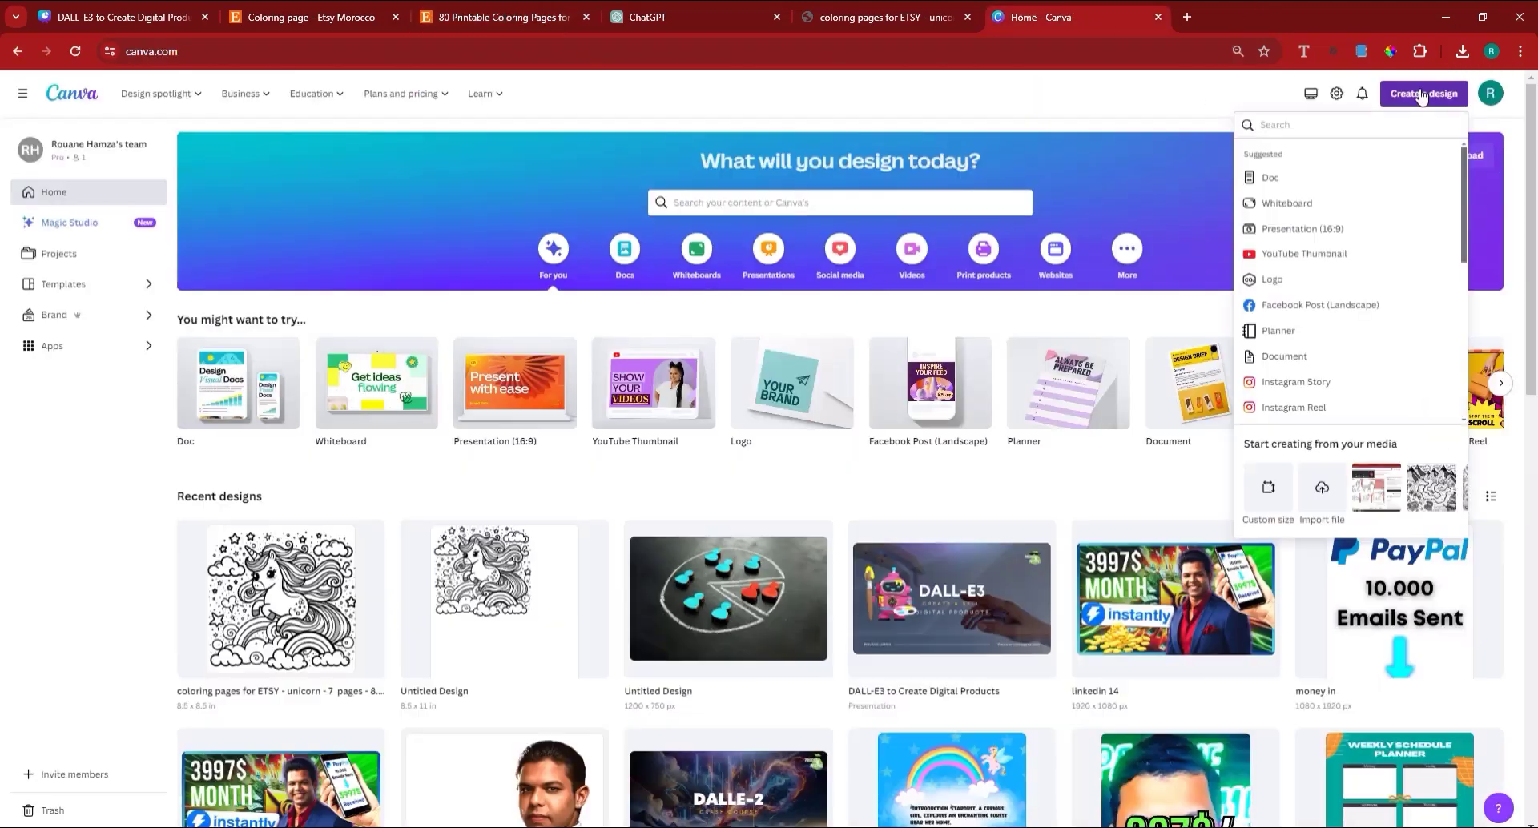
{"action": "left_click", "coordinate": [1422, 97]}
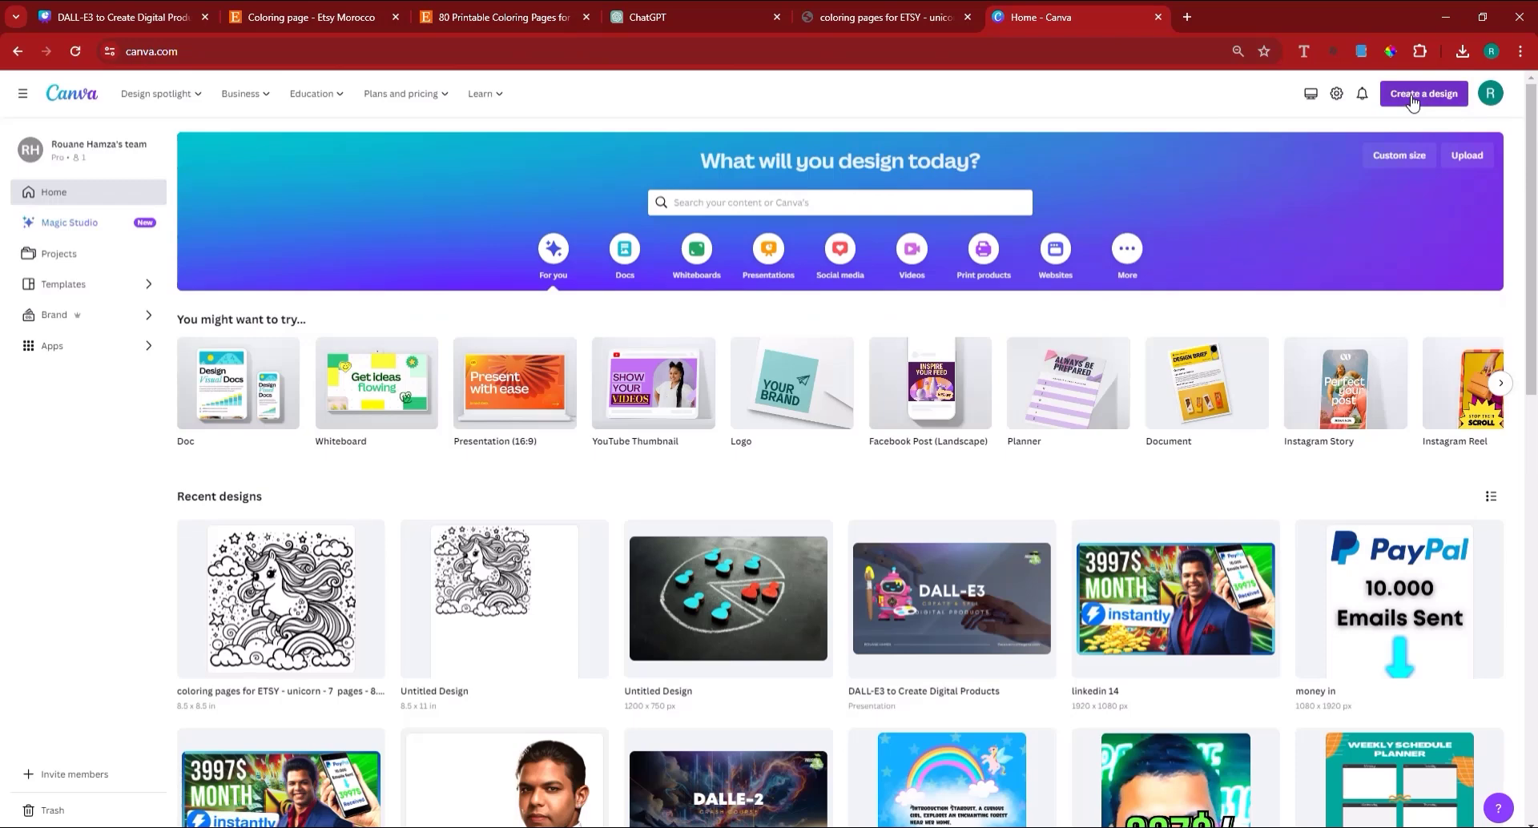
{"action": "left_click", "coordinate": [1412, 99]}
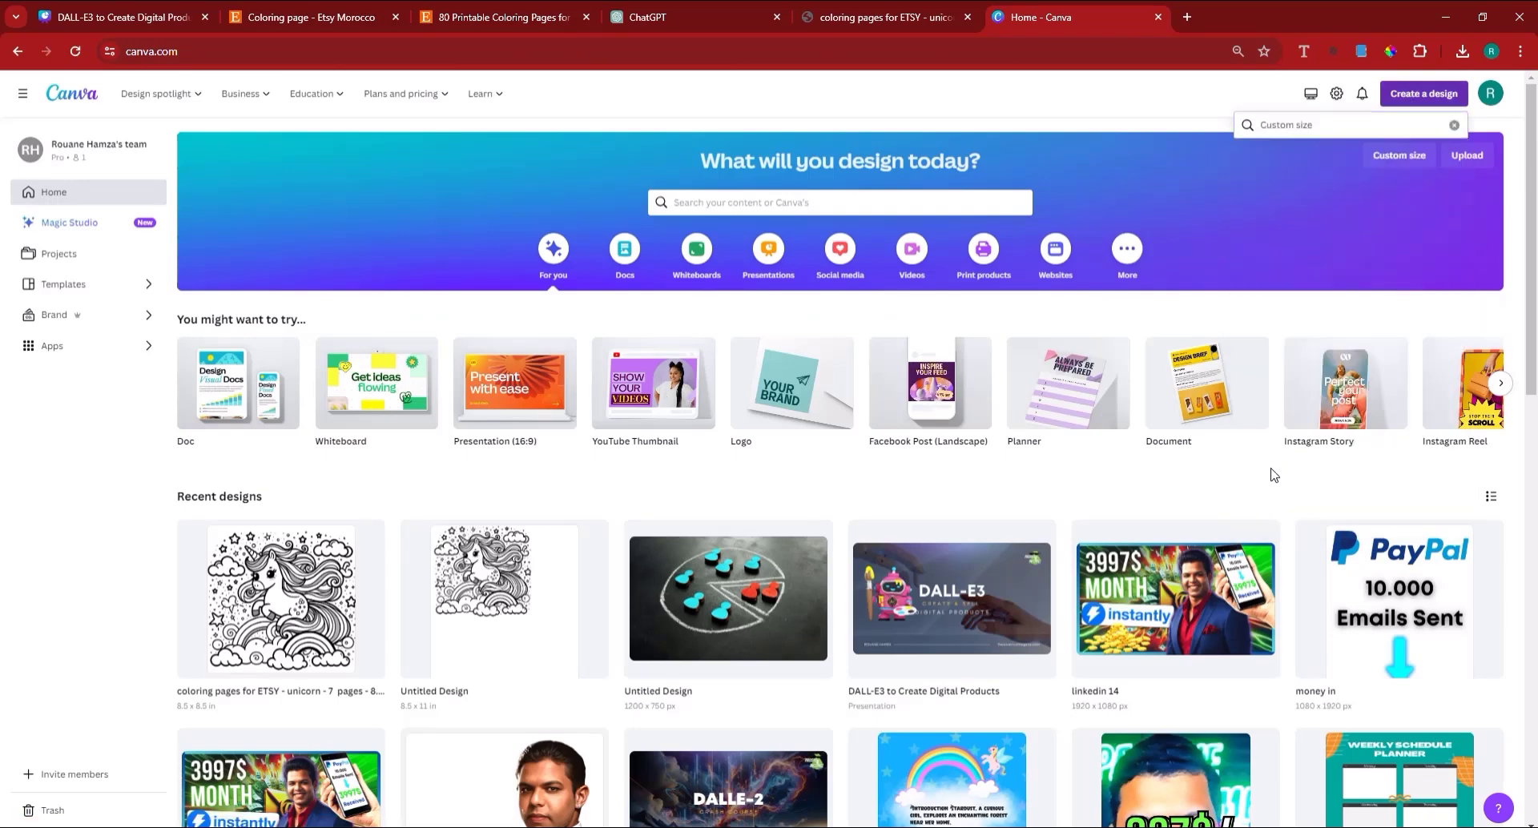
{"action": "left_click", "coordinate": [1403, 180]}
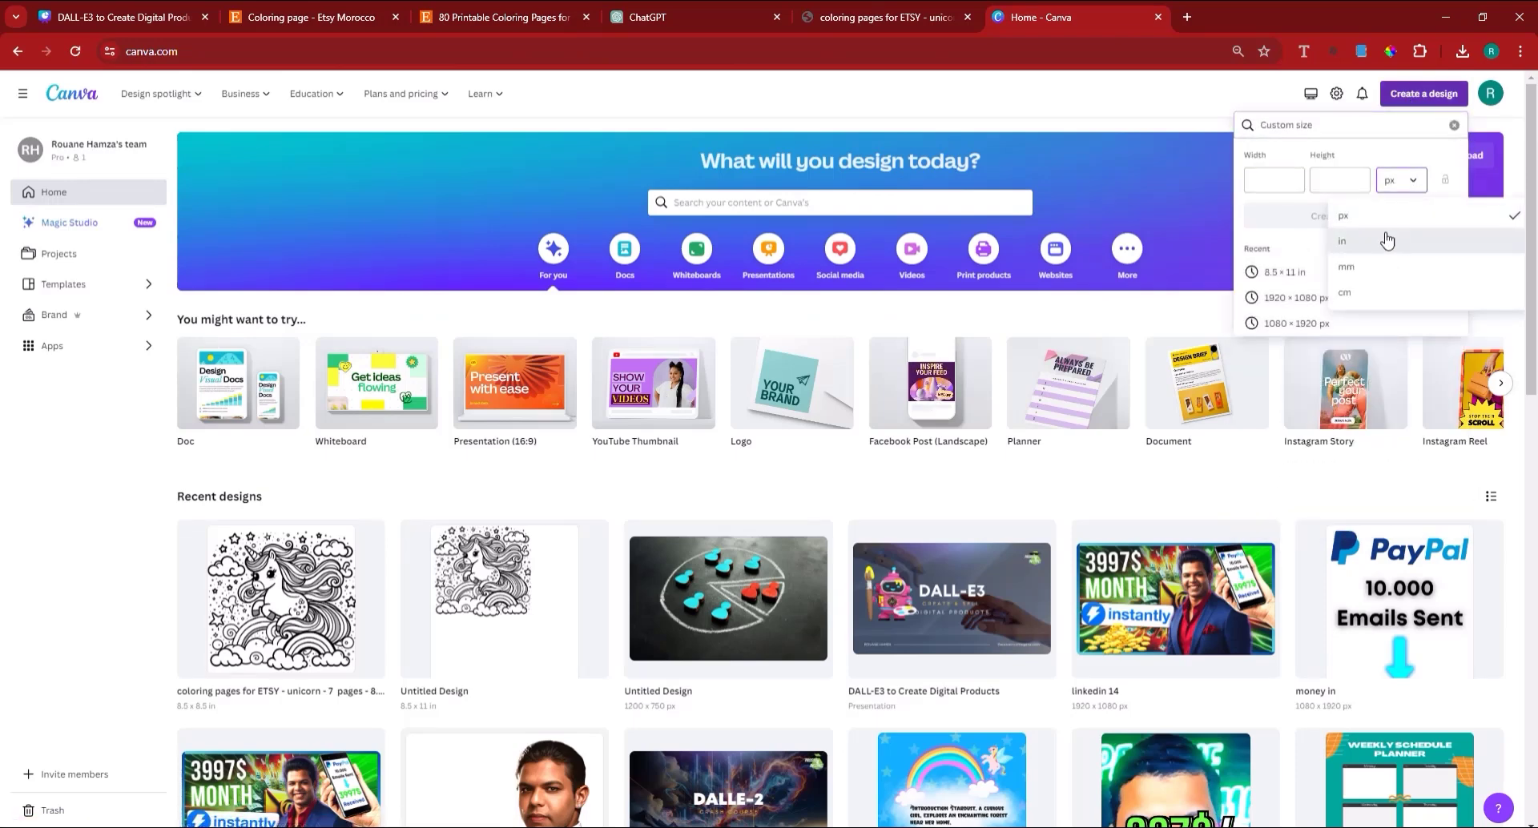
{"action": "left_click", "coordinate": [1386, 241]}
{"action": "left_click", "coordinate": [1275, 181]}
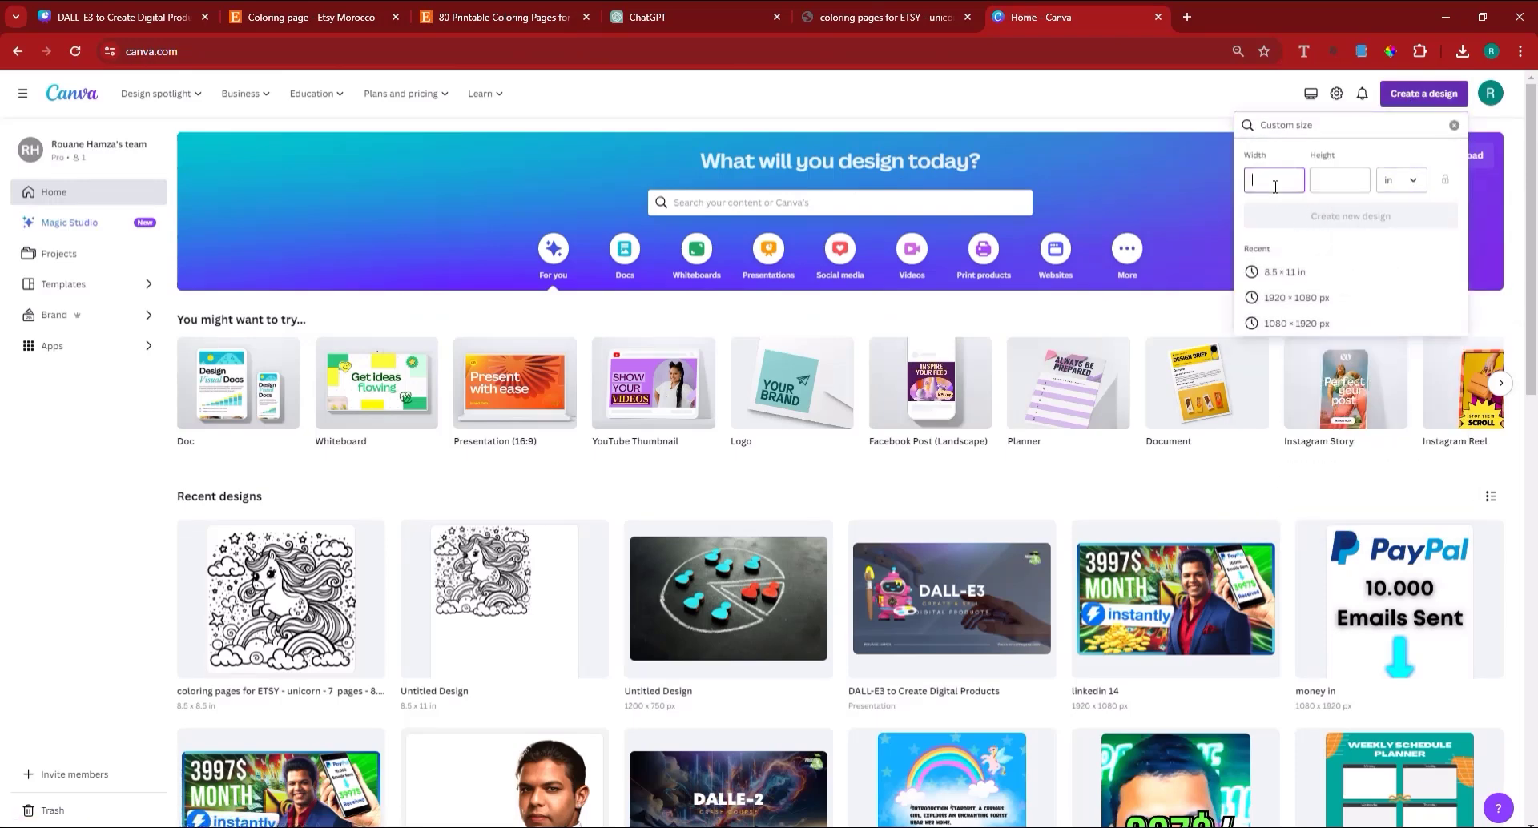
{"action": "left_click", "coordinate": [1342, 181]}
{"action": "type", "text": "2.2"}
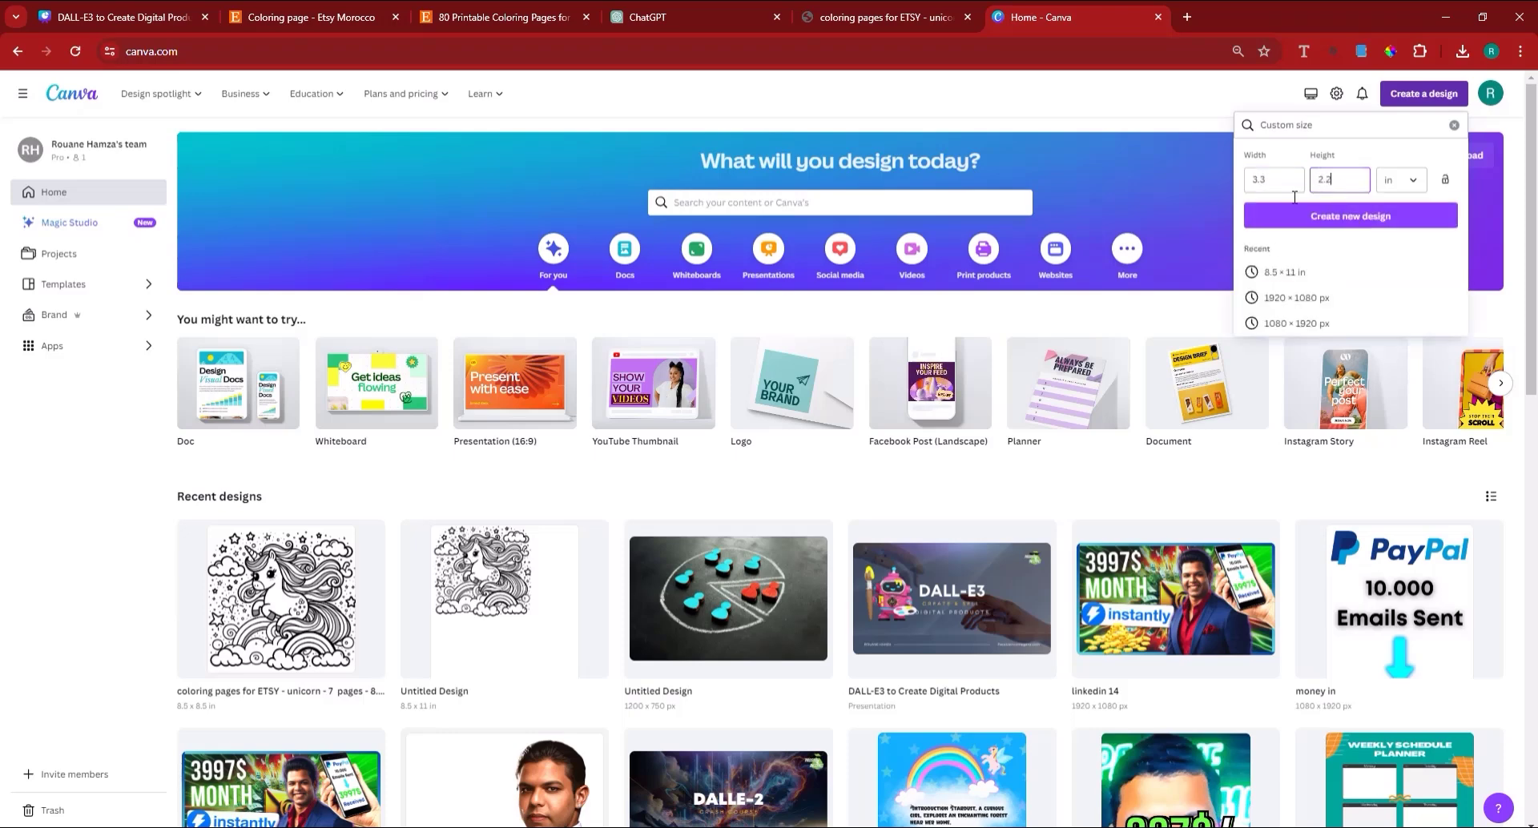
{"action": "left_click", "coordinate": [1314, 224]}
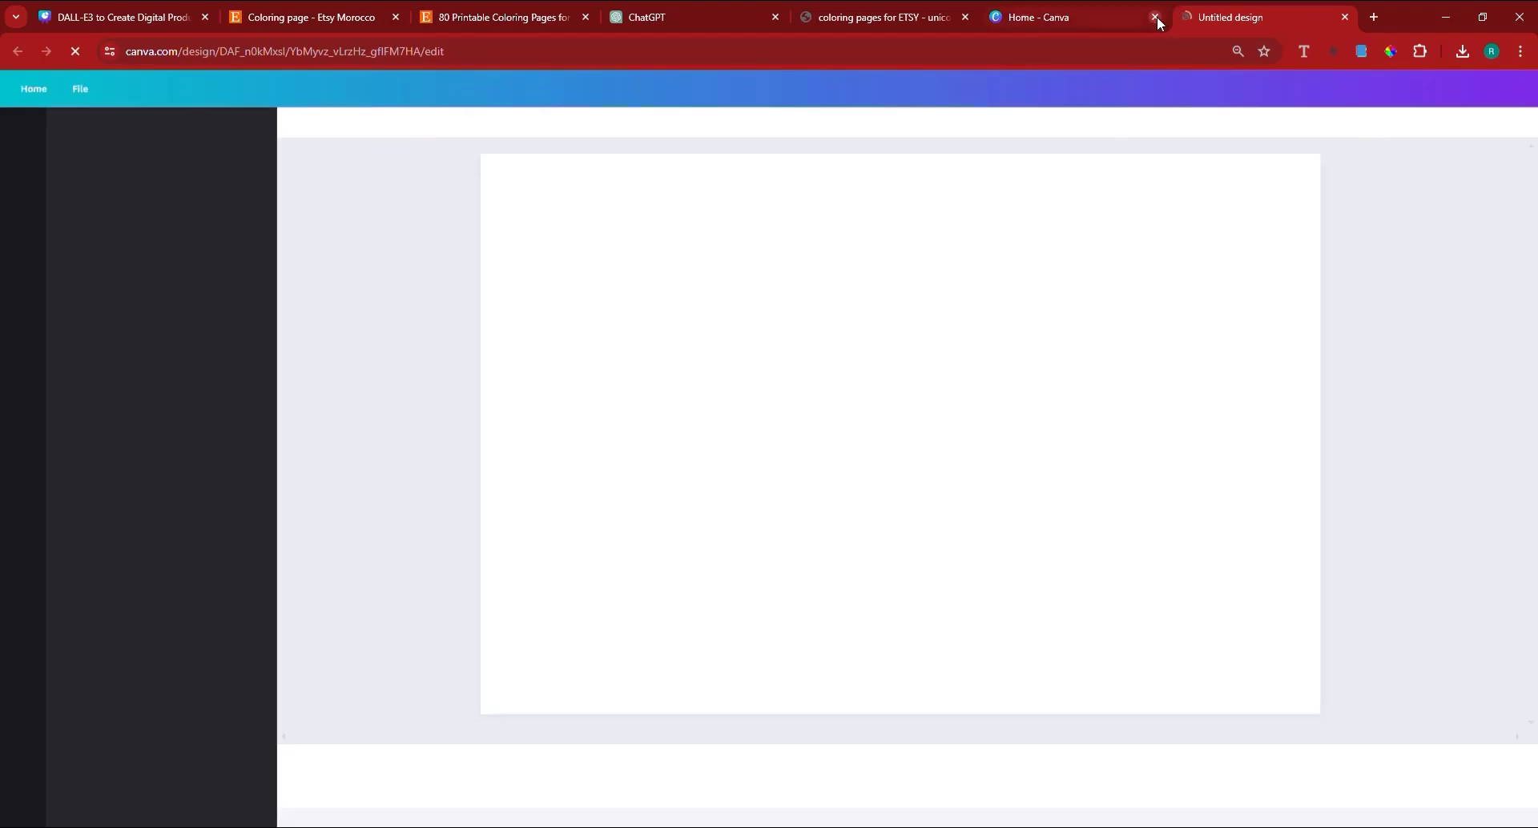
{"action": "left_click", "coordinate": [1156, 17]}
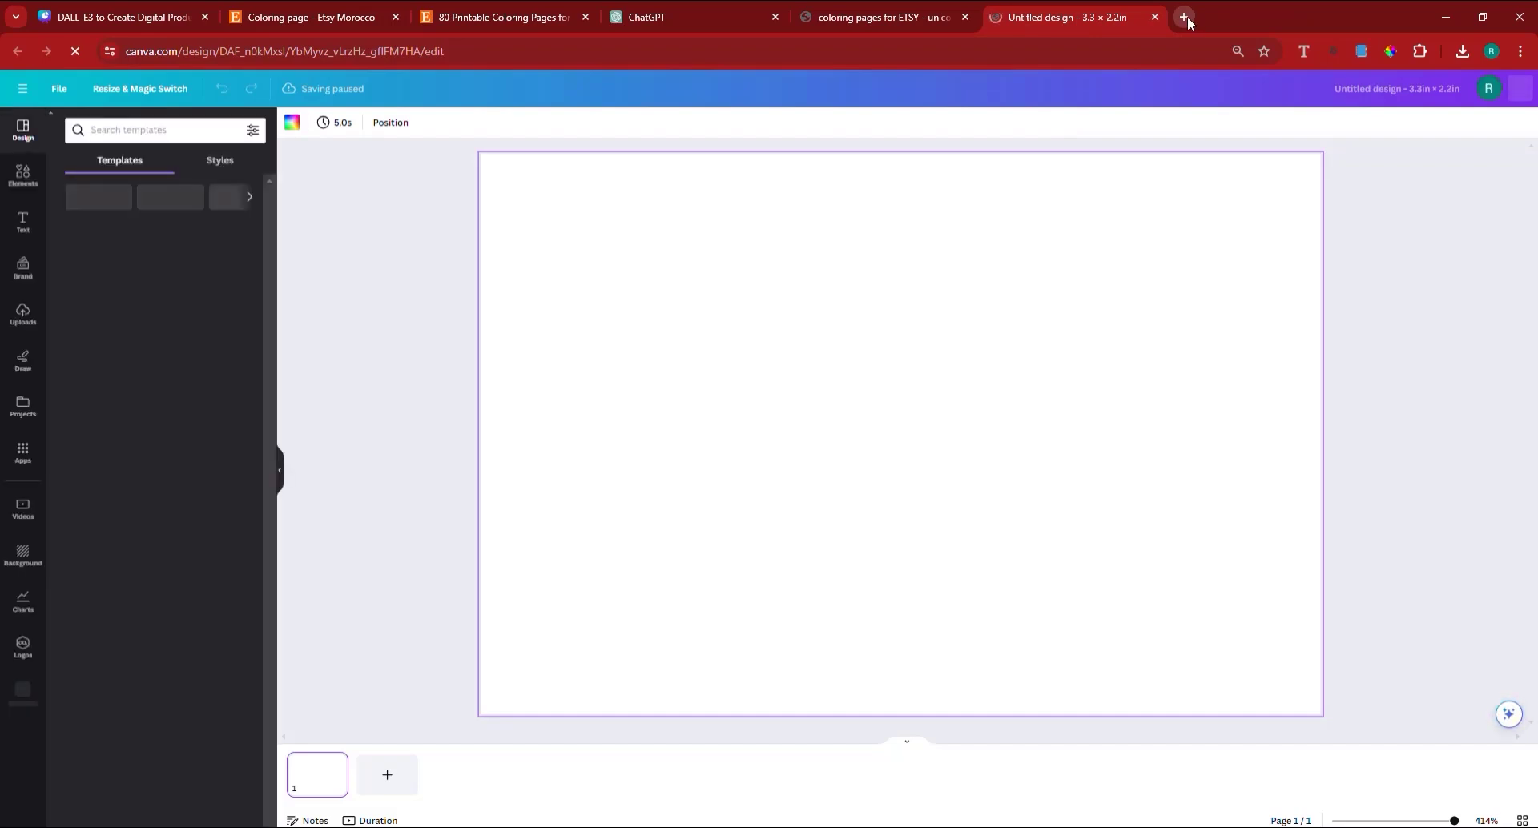
Step: Open the downloaded unicorn coloring pages ZIP archive and unpack it with the Wizard into the proposed Desktop folder
{"action": "left_click", "coordinate": [1463, 51]}
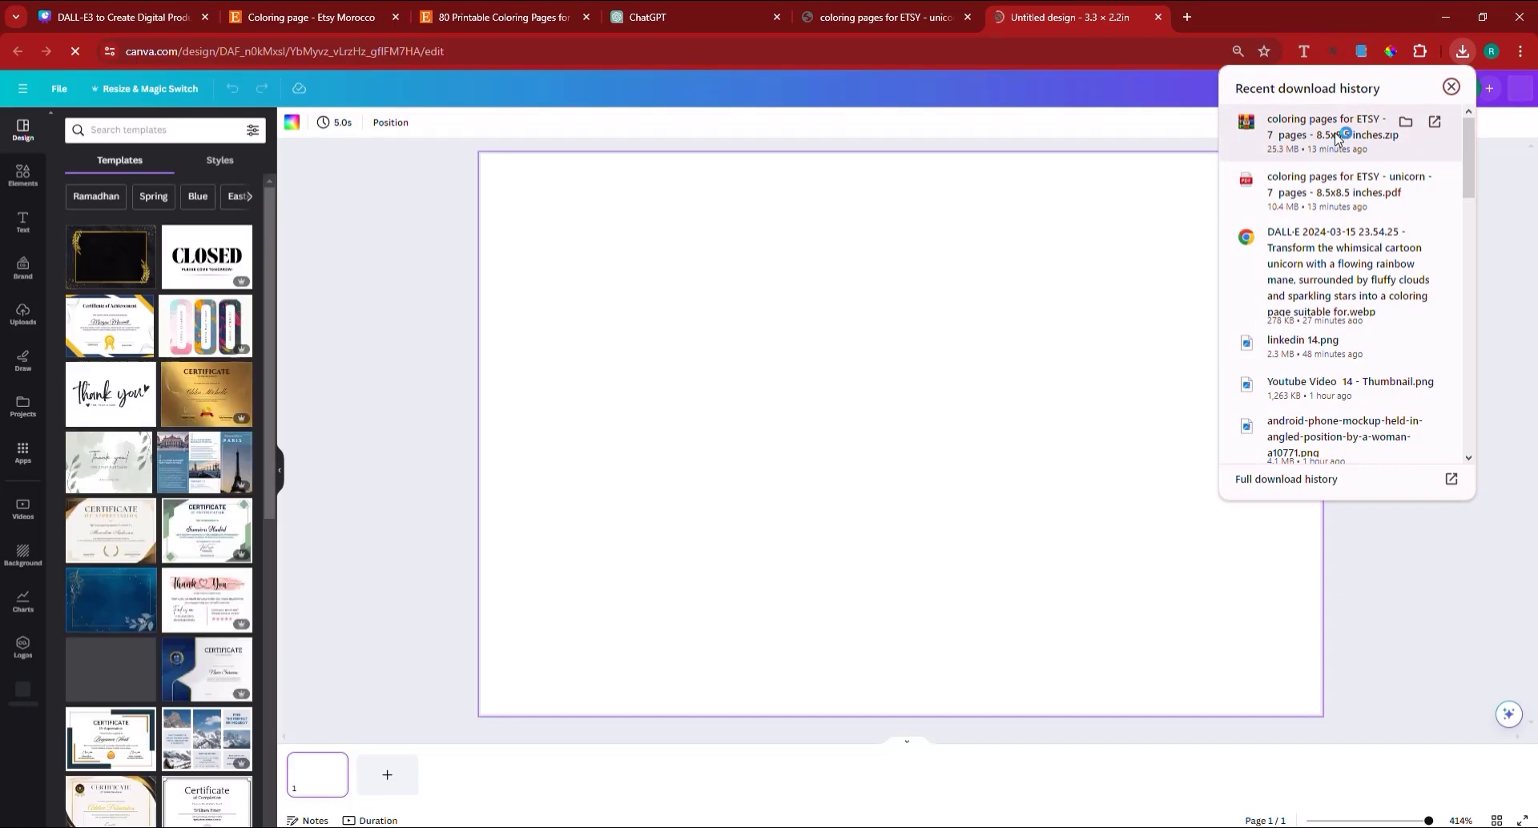
{"action": "left_click", "coordinate": [1246, 135]}
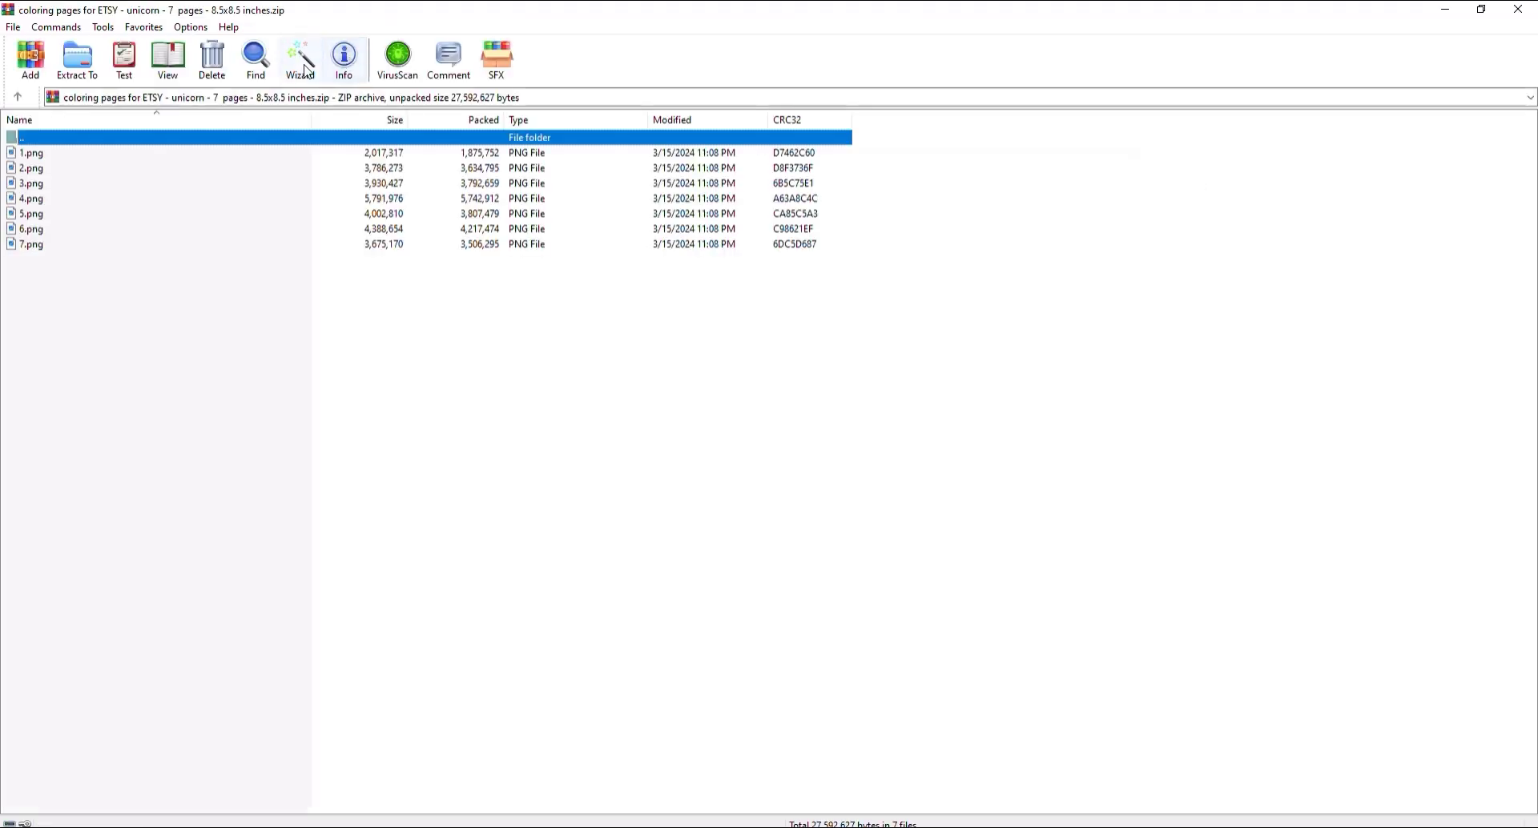
{"action": "left_click", "coordinate": [300, 60]}
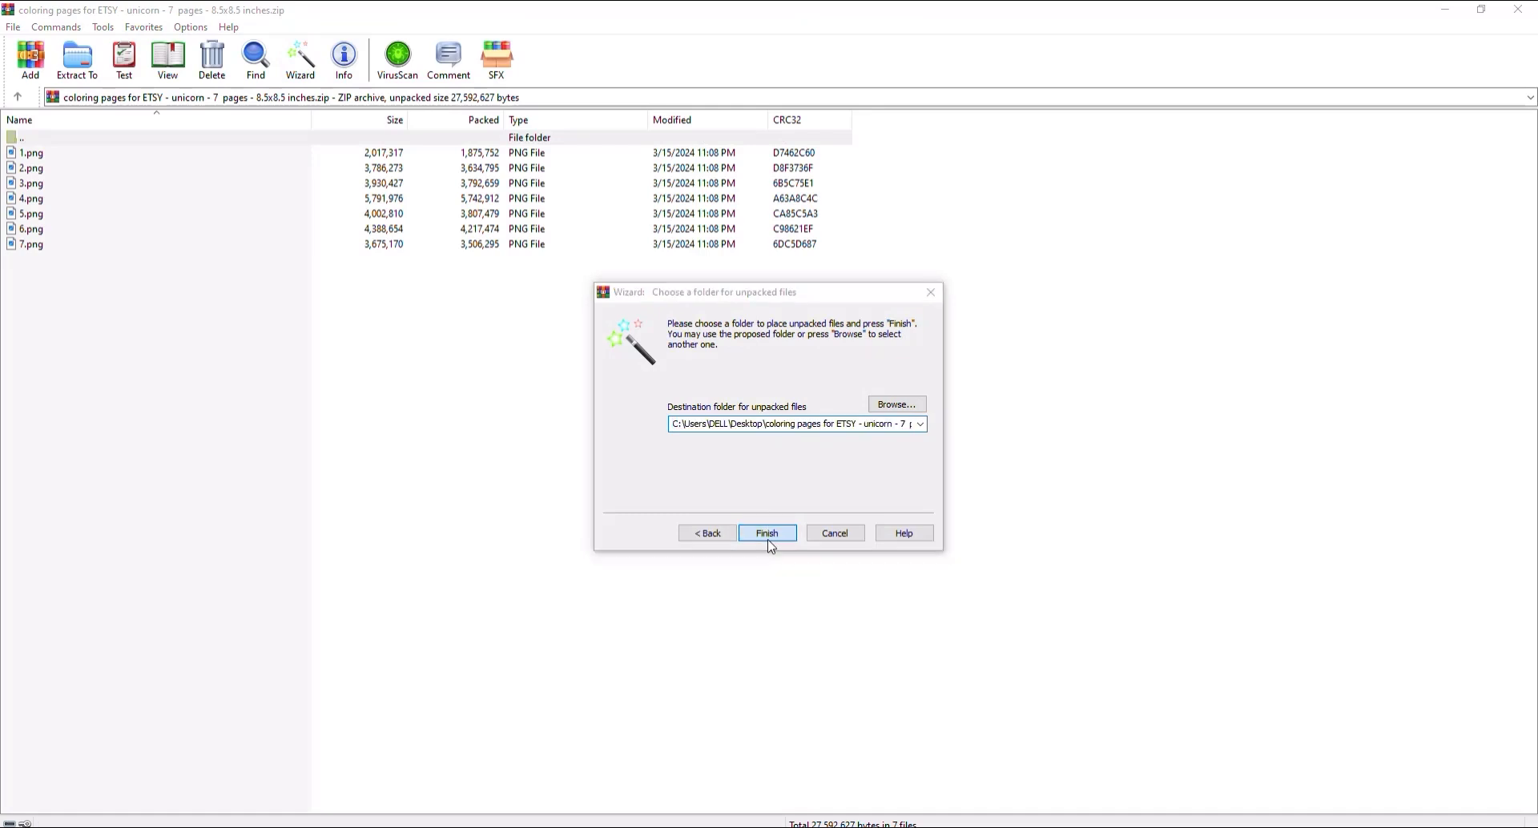
{"action": "left_click", "coordinate": [767, 533]}
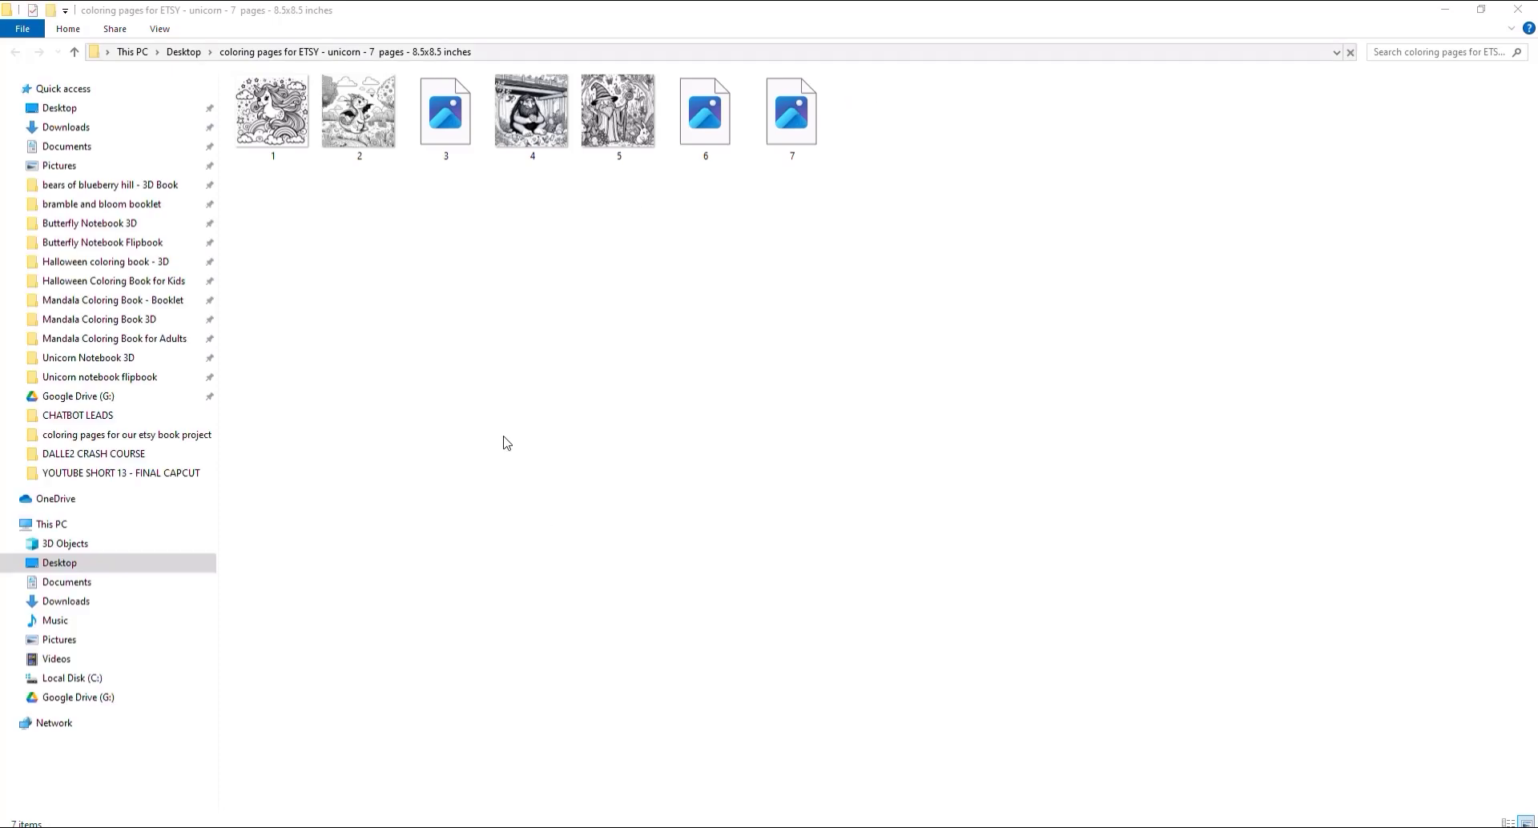
Step: Upload the seven extracted coloring page images to Canva and delete the copies placed on the page
{"action": "left_click_drag", "start_coordinate": [654, 210], "coordinate": [871, 441]}
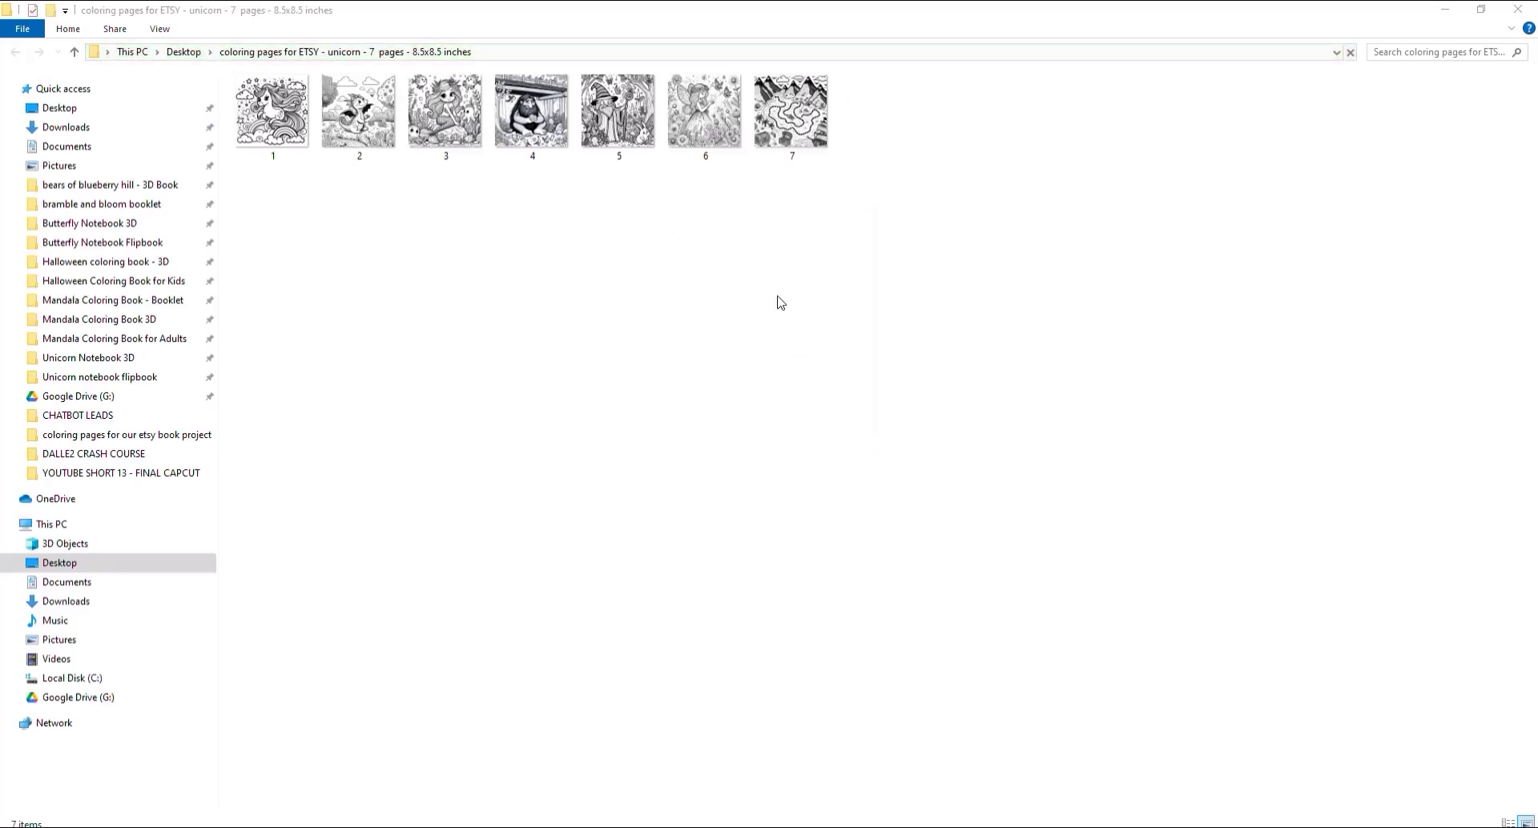
{"action": "left_click_drag", "start_coordinate": [822, 197], "coordinate": [245, 88]}
{"action": "left_click_drag", "start_coordinate": [370, 319], "coordinate": [670, 511]}
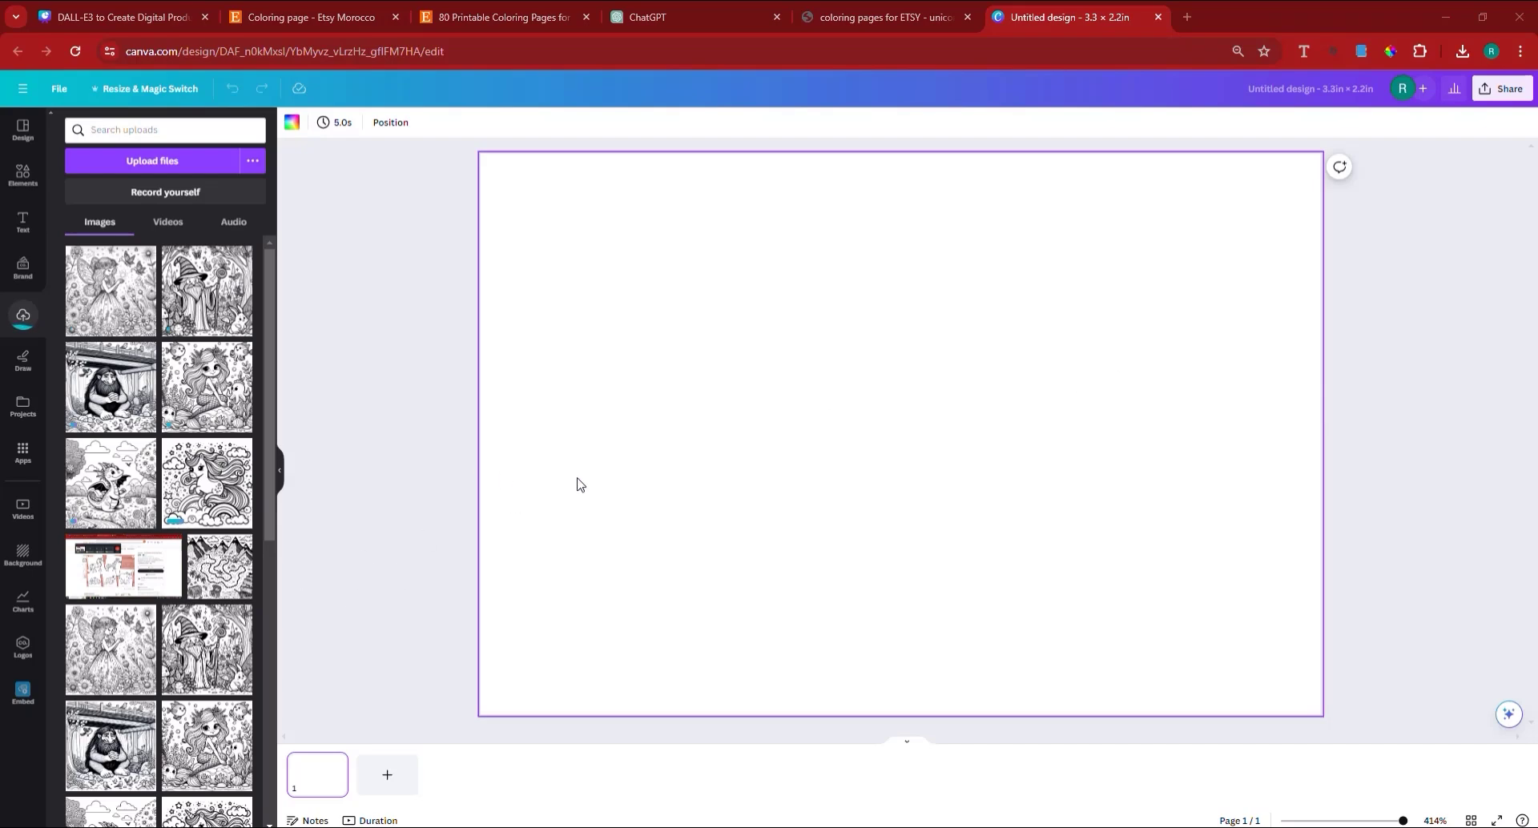
{"action": "left_click", "coordinate": [27, 187]}
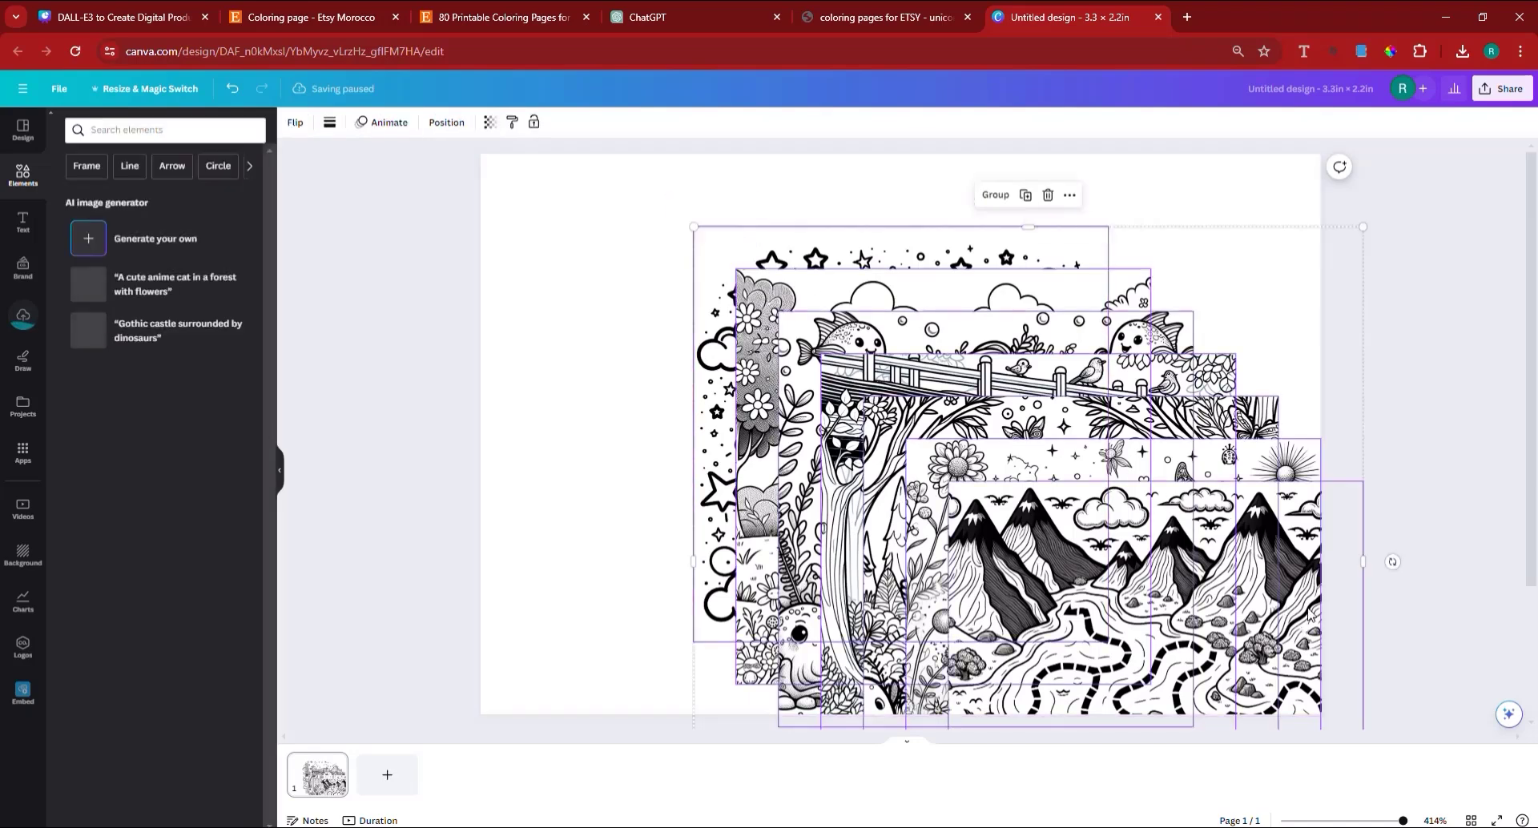
{"action": "key", "text": "Delete"}
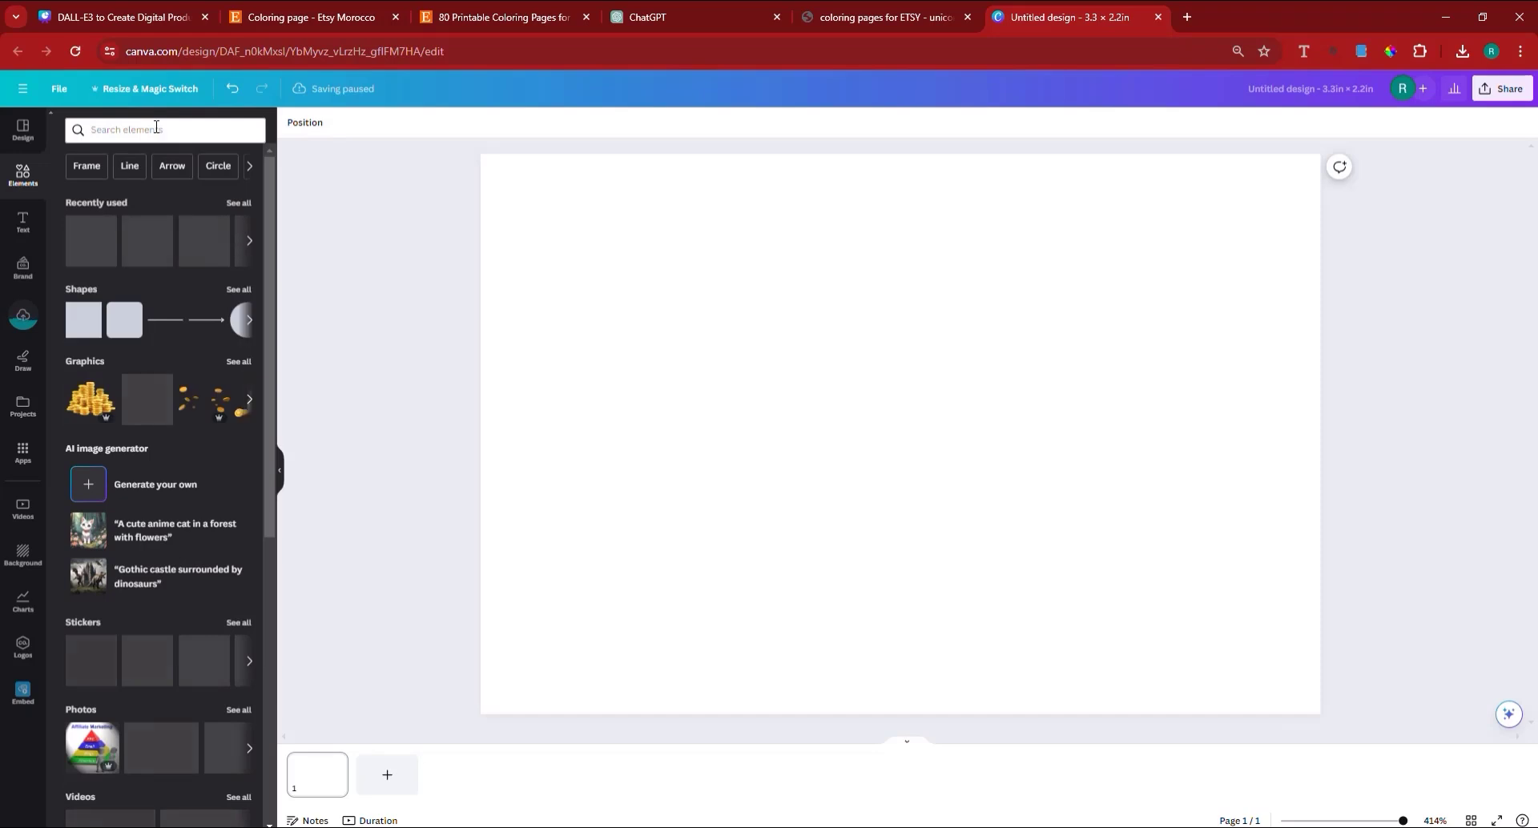
Step: Search the elements for "wooden table" and limit the results to photos
{"action": "left_click", "coordinate": [157, 131]}
{"action": "type", "text": "wooden"}
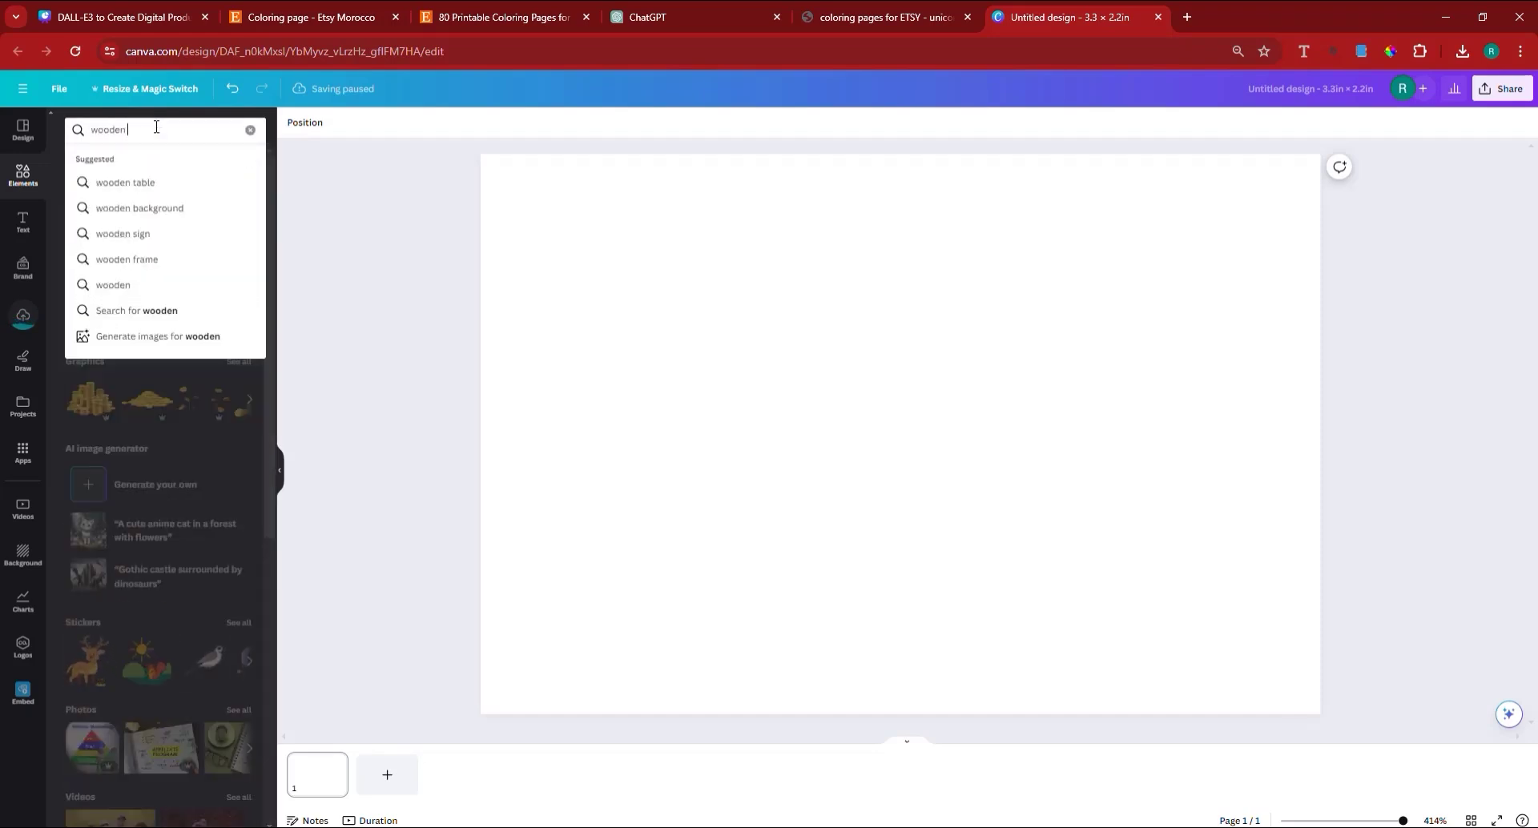
{"action": "type", "text": " table"}
{"action": "key", "text": "Return"}
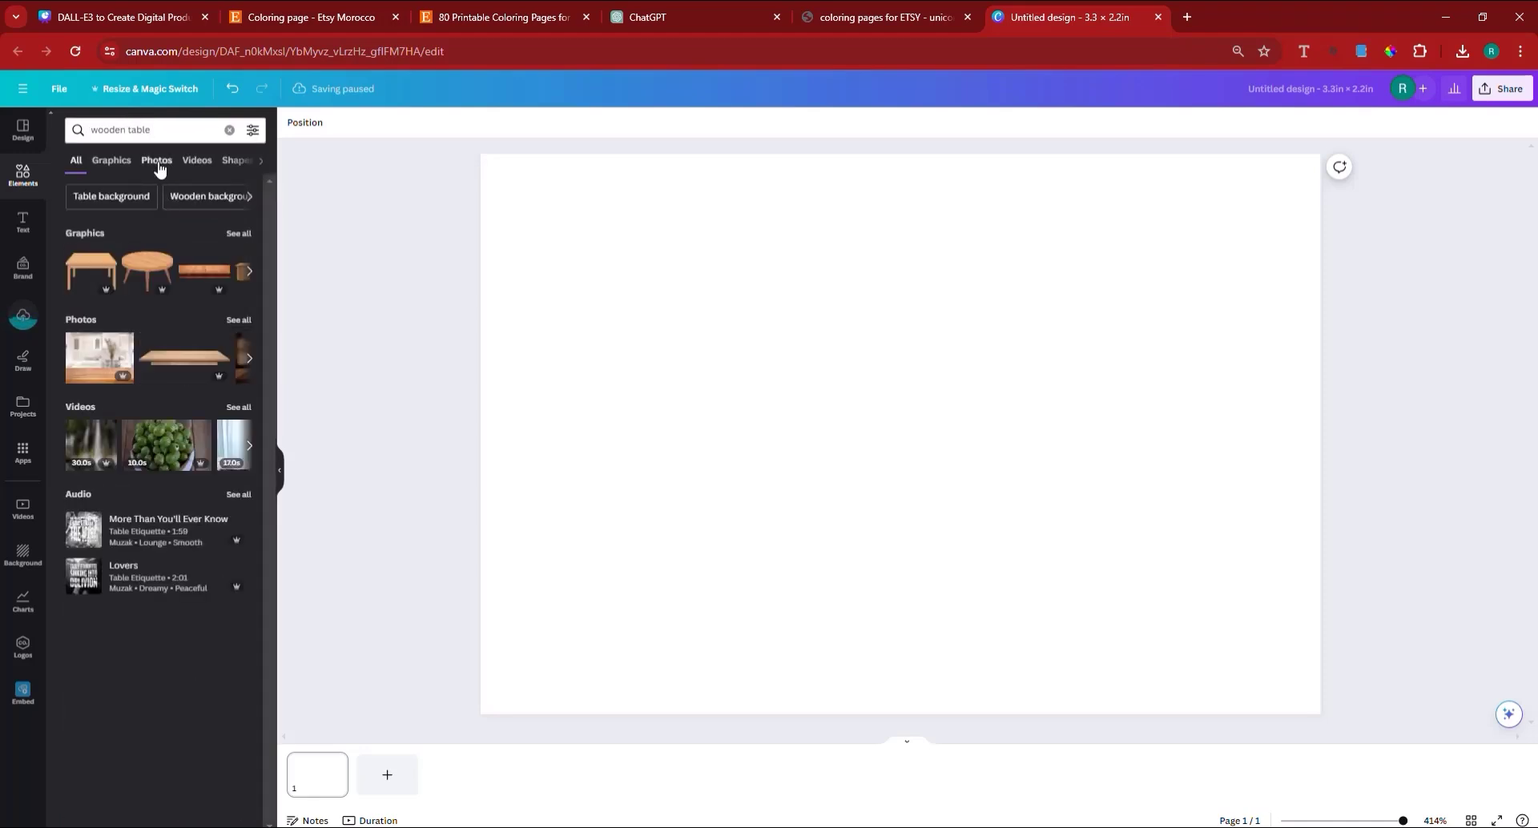
{"action": "left_click", "coordinate": [157, 164]}
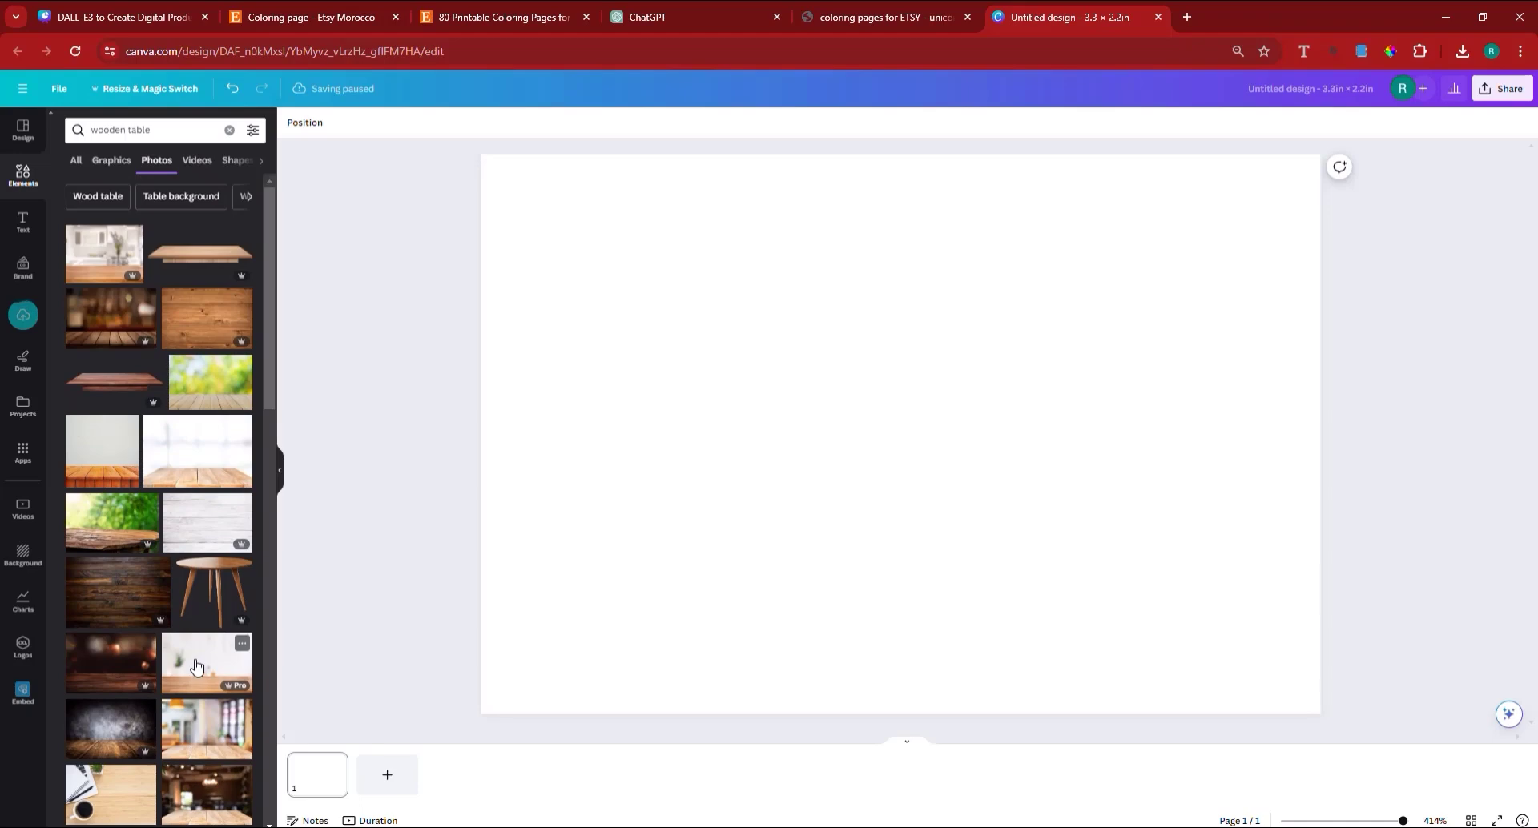
Step: Add the plain orange-brown wood grain photo to the page and set it as the background
{"action": "scroll", "coordinate": [164, 408], "scroll_direction": "down", "scroll_amount": 2}
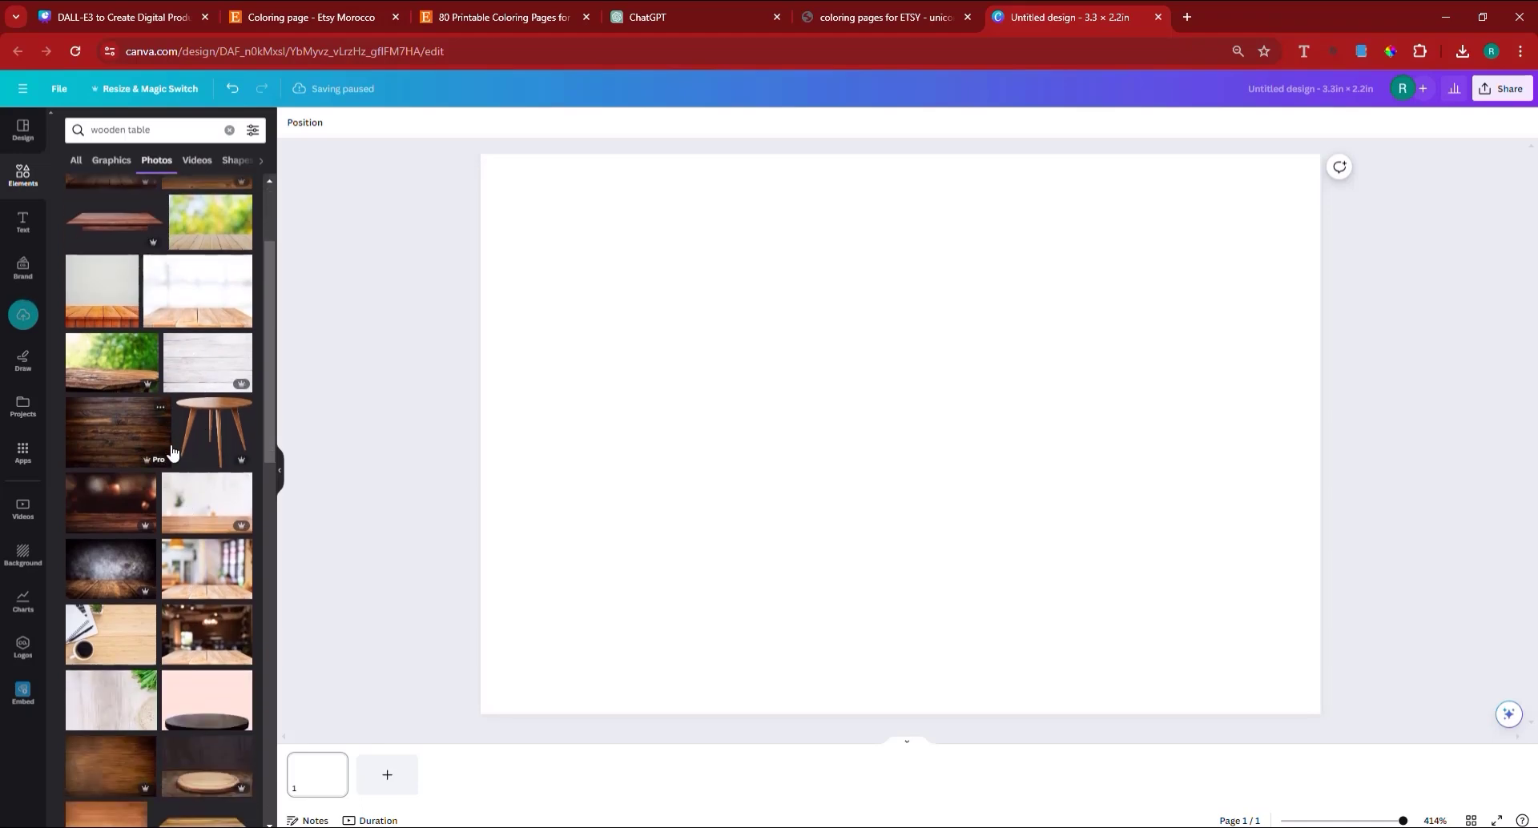
{"action": "scroll", "coordinate": [171, 451], "scroll_direction": "down", "scroll_amount": 4}
{"action": "scroll", "coordinate": [185, 504], "scroll_direction": "down", "scroll_amount": 1}
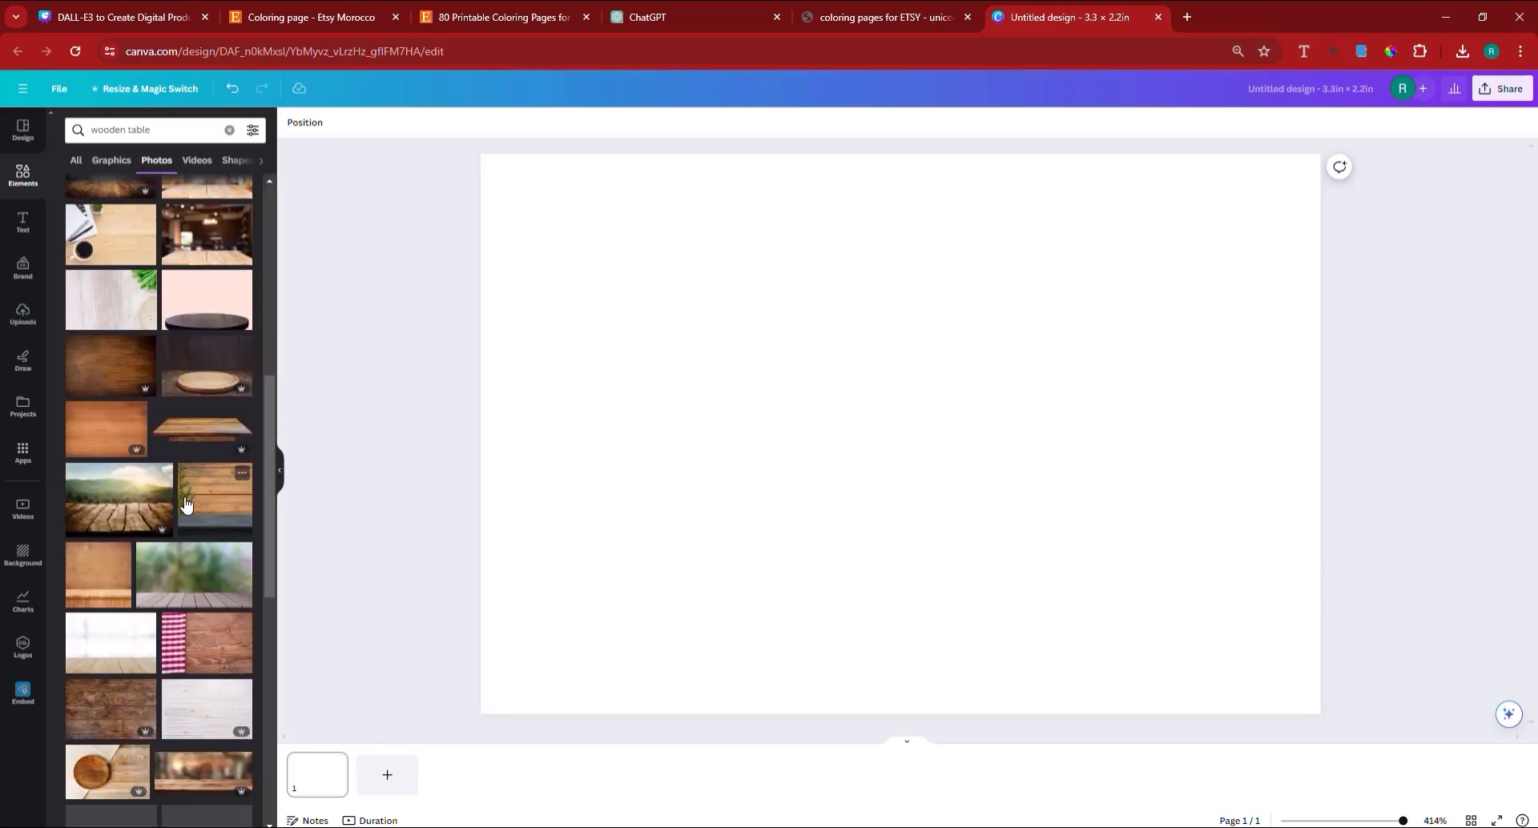
{"action": "scroll", "coordinate": [182, 507], "scroll_direction": "down", "scroll_amount": 1}
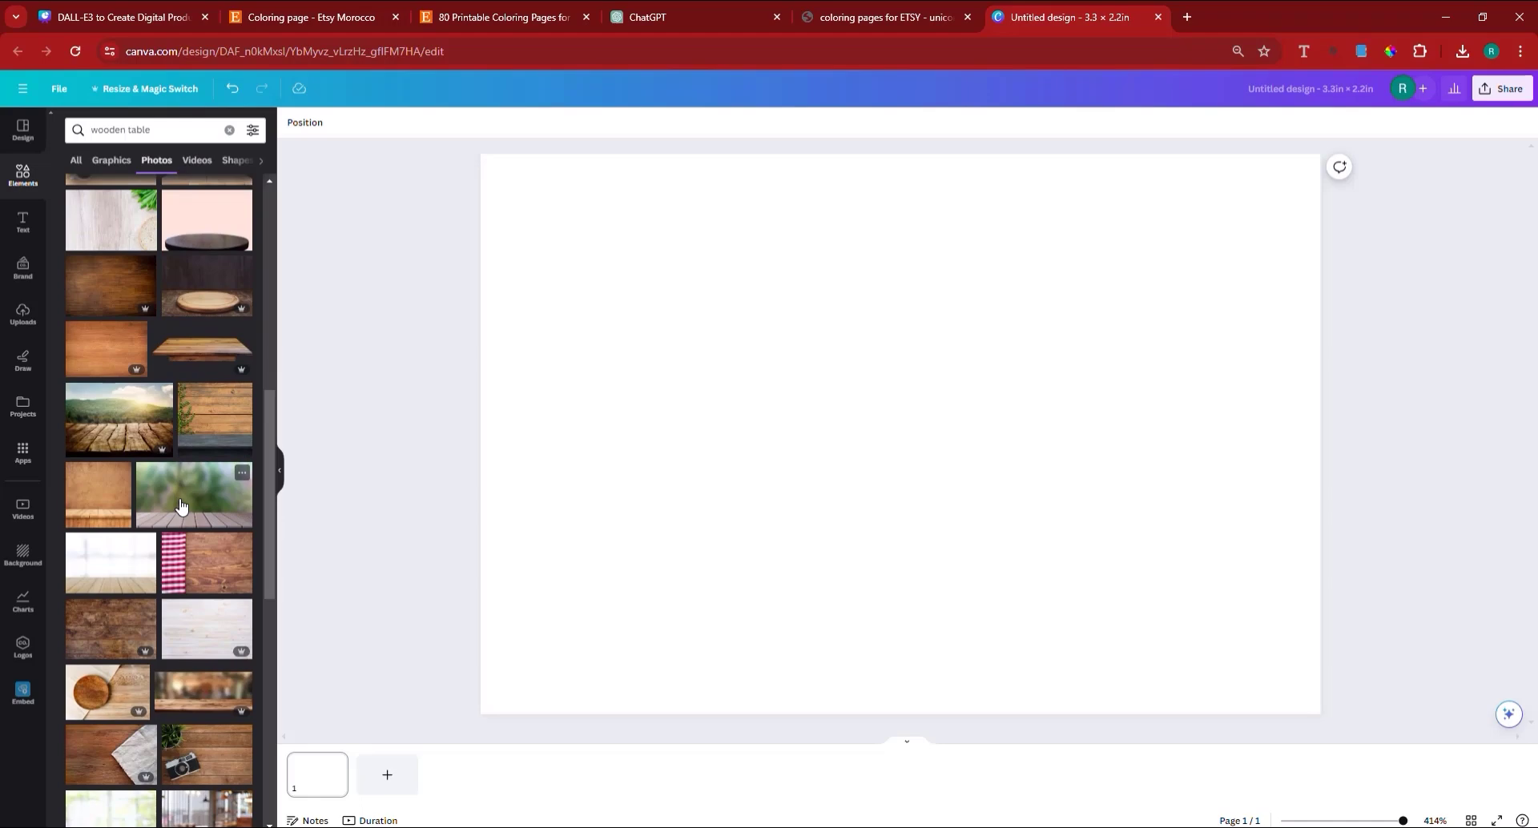
{"action": "scroll", "coordinate": [181, 506], "scroll_direction": "down", "scroll_amount": 2}
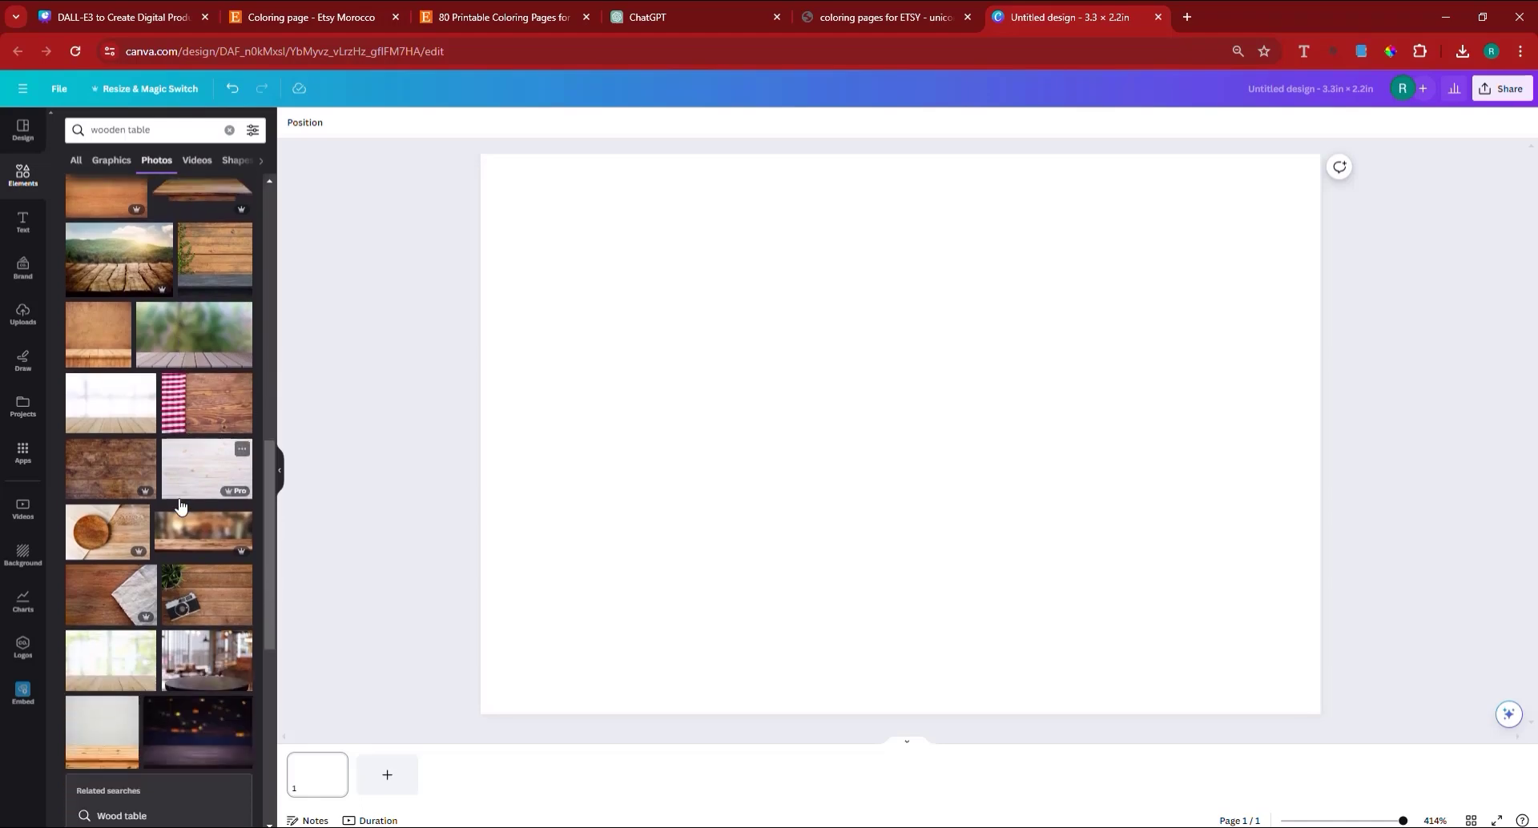
{"action": "scroll", "coordinate": [181, 505], "scroll_direction": "down", "scroll_amount": 3}
{"action": "scroll", "coordinate": [179, 535], "scroll_direction": "down", "scroll_amount": 1}
{"action": "scroll", "coordinate": [177, 534], "scroll_direction": "up", "scroll_amount": 1}
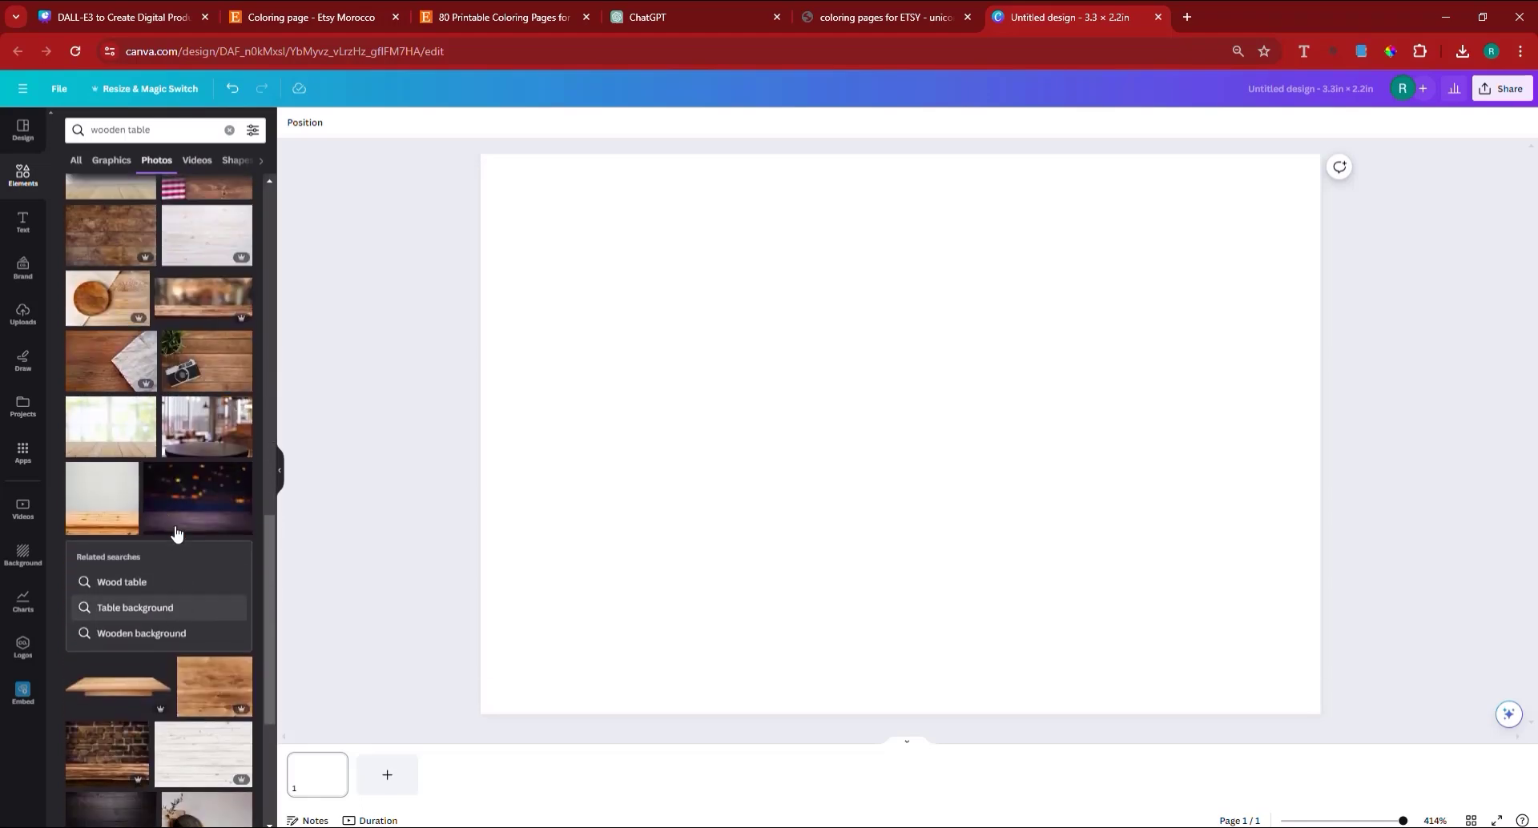
{"action": "scroll", "coordinate": [177, 534], "scroll_direction": "up", "scroll_amount": 5}
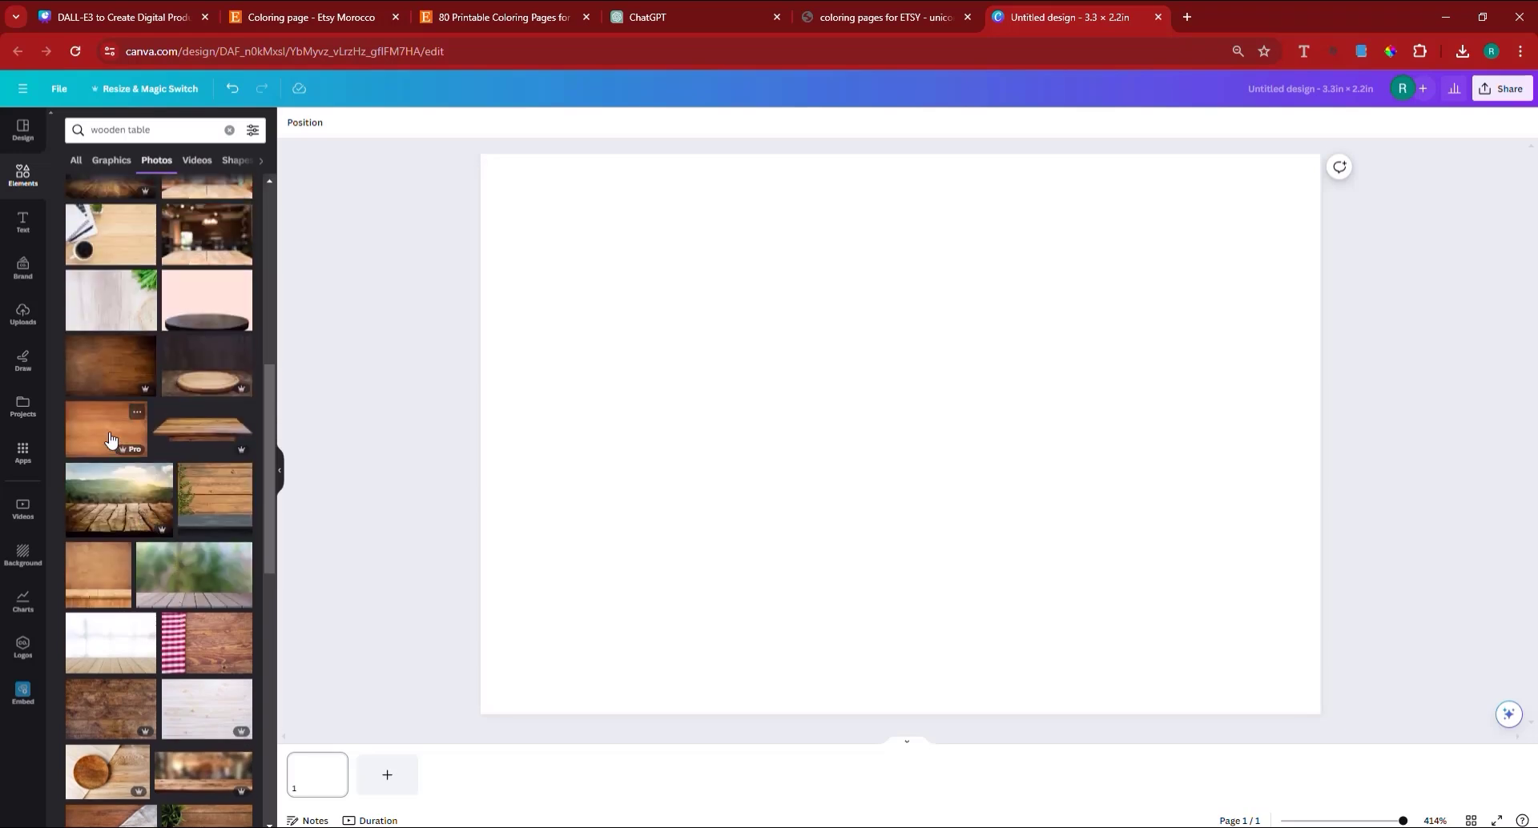
{"action": "left_click", "coordinate": [110, 440]}
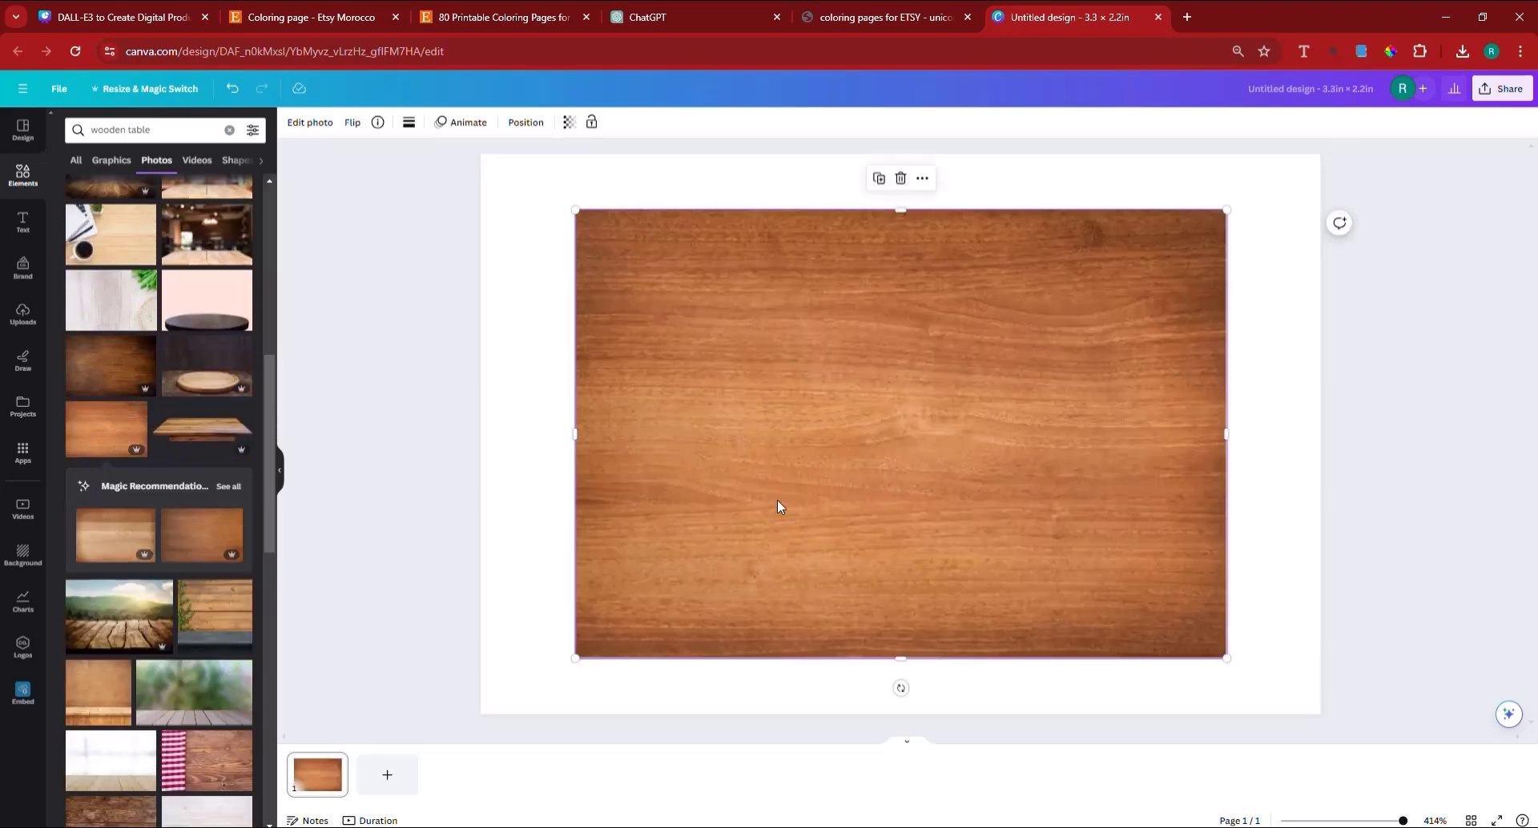
{"action": "right_click", "coordinate": [739, 516]}
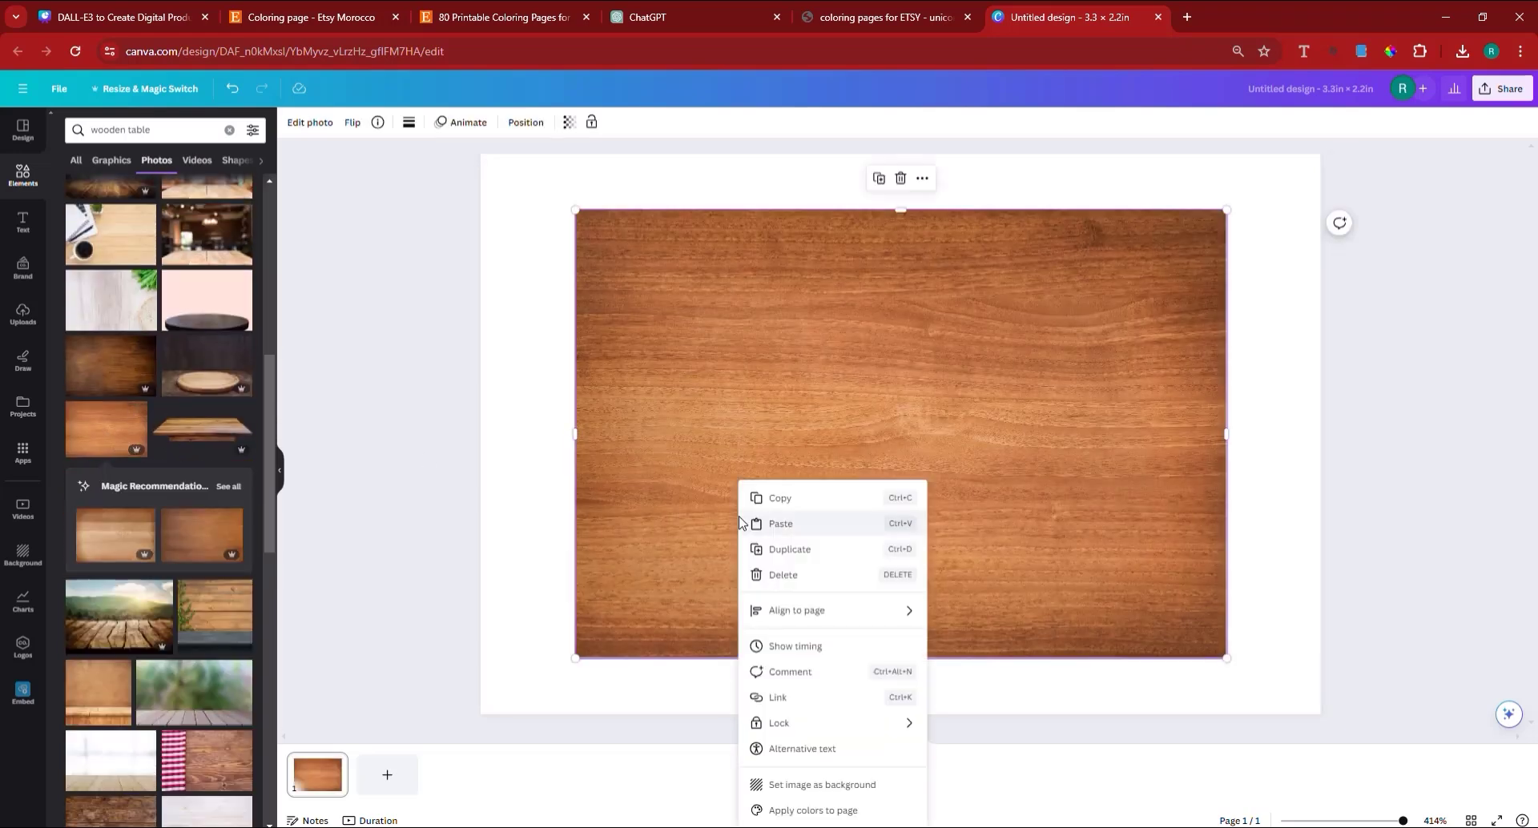
{"action": "left_click", "coordinate": [825, 784]}
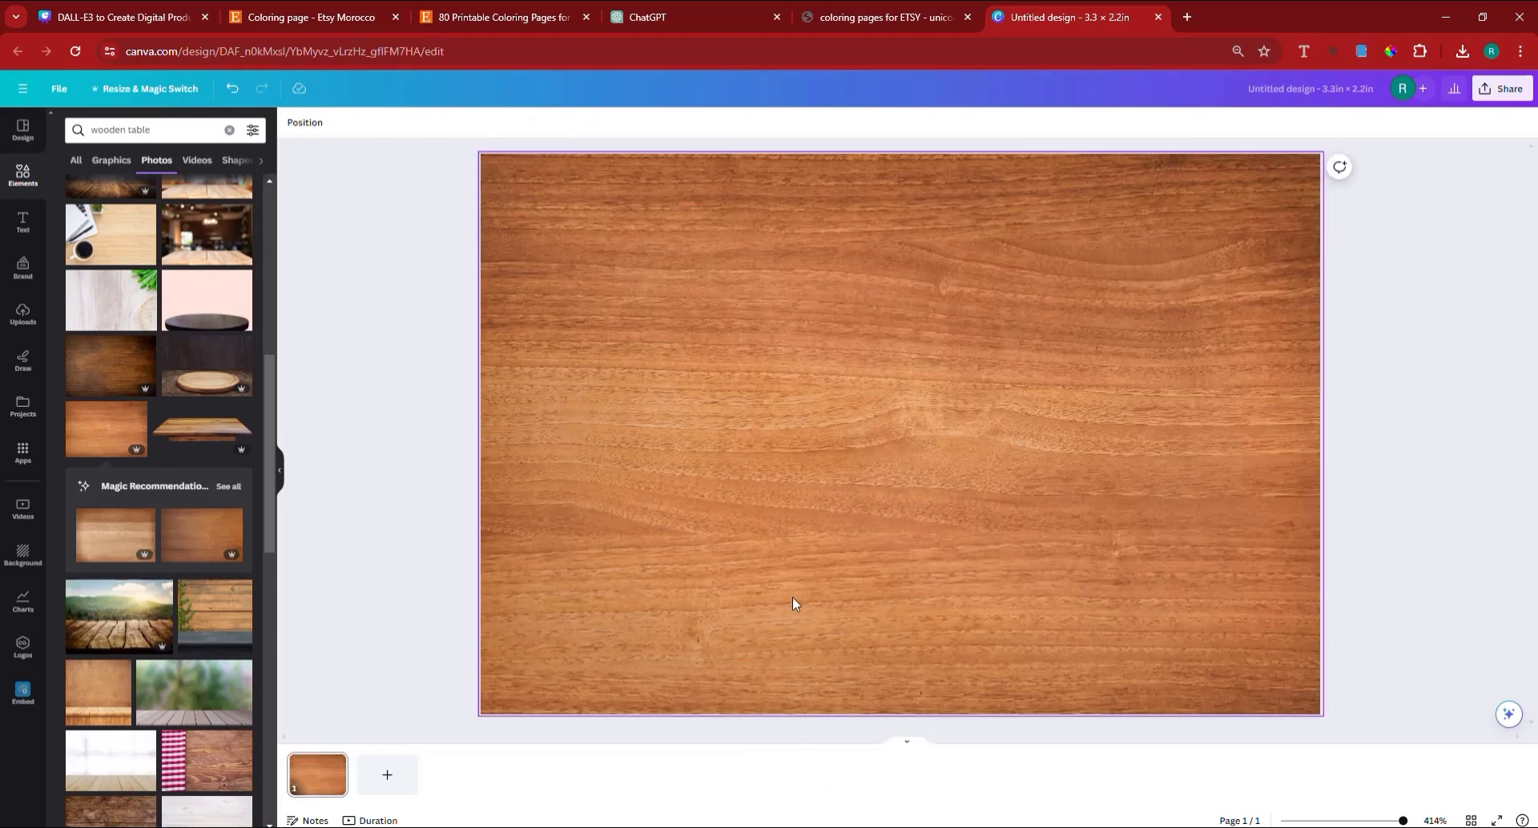
{"action": "left_click", "coordinate": [780, 573]}
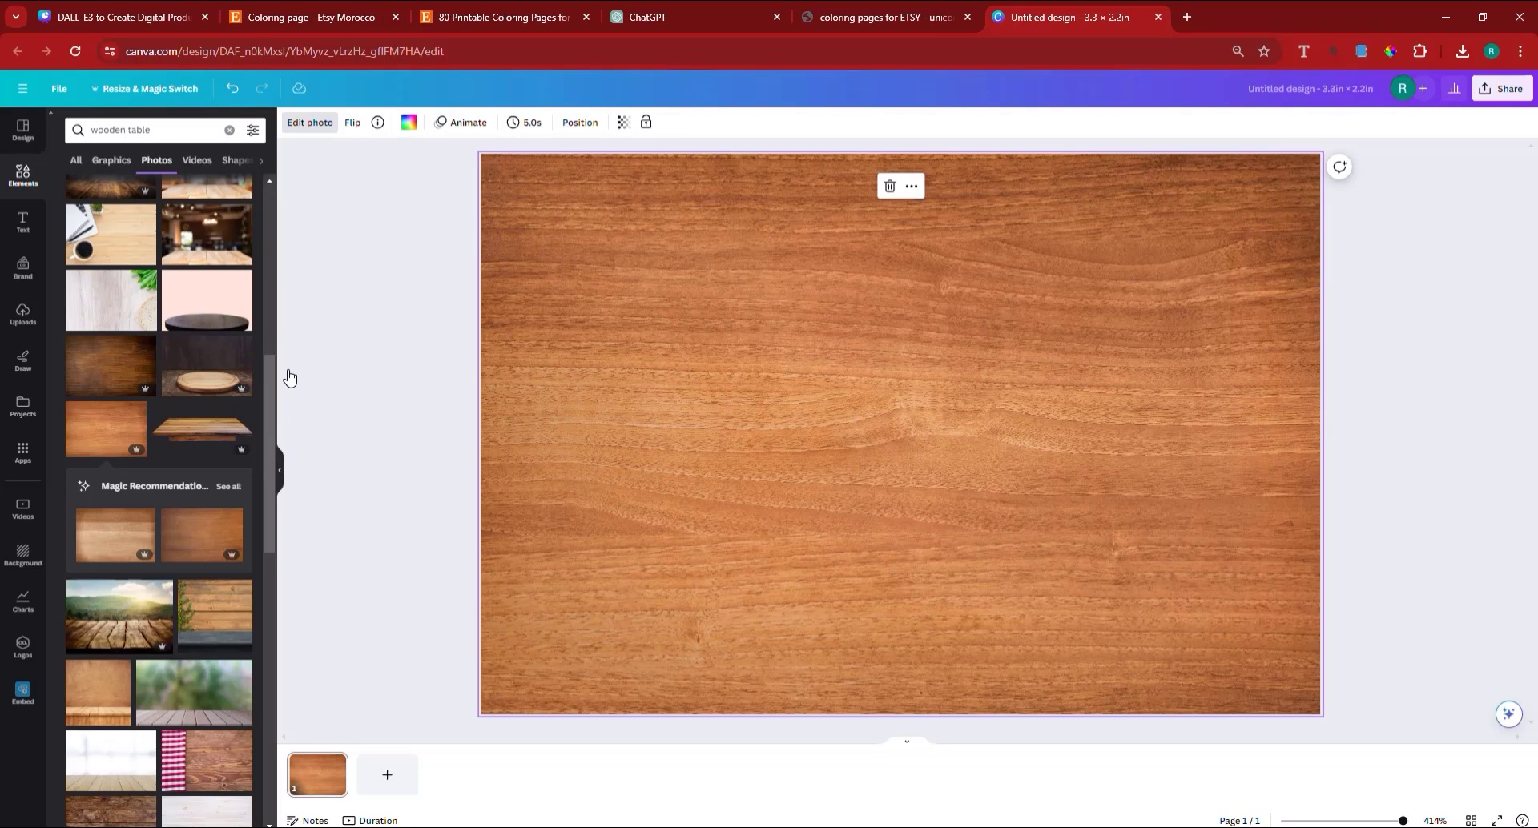
Step: Switch the background photo's editing from the new photo editor to the old one
{"action": "left_click", "coordinate": [310, 123]}
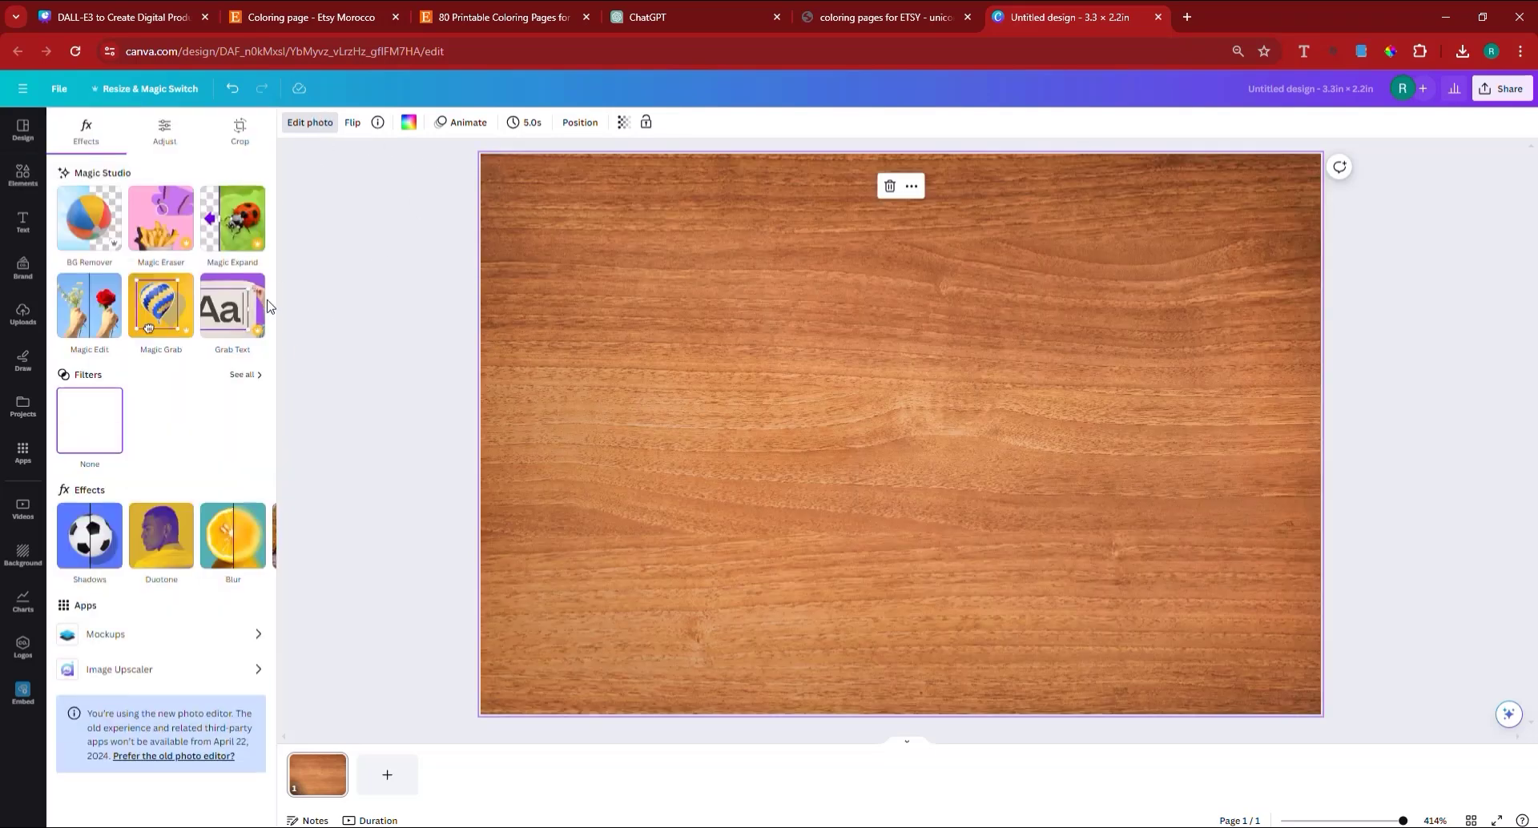
{"action": "left_click", "coordinate": [176, 756]}
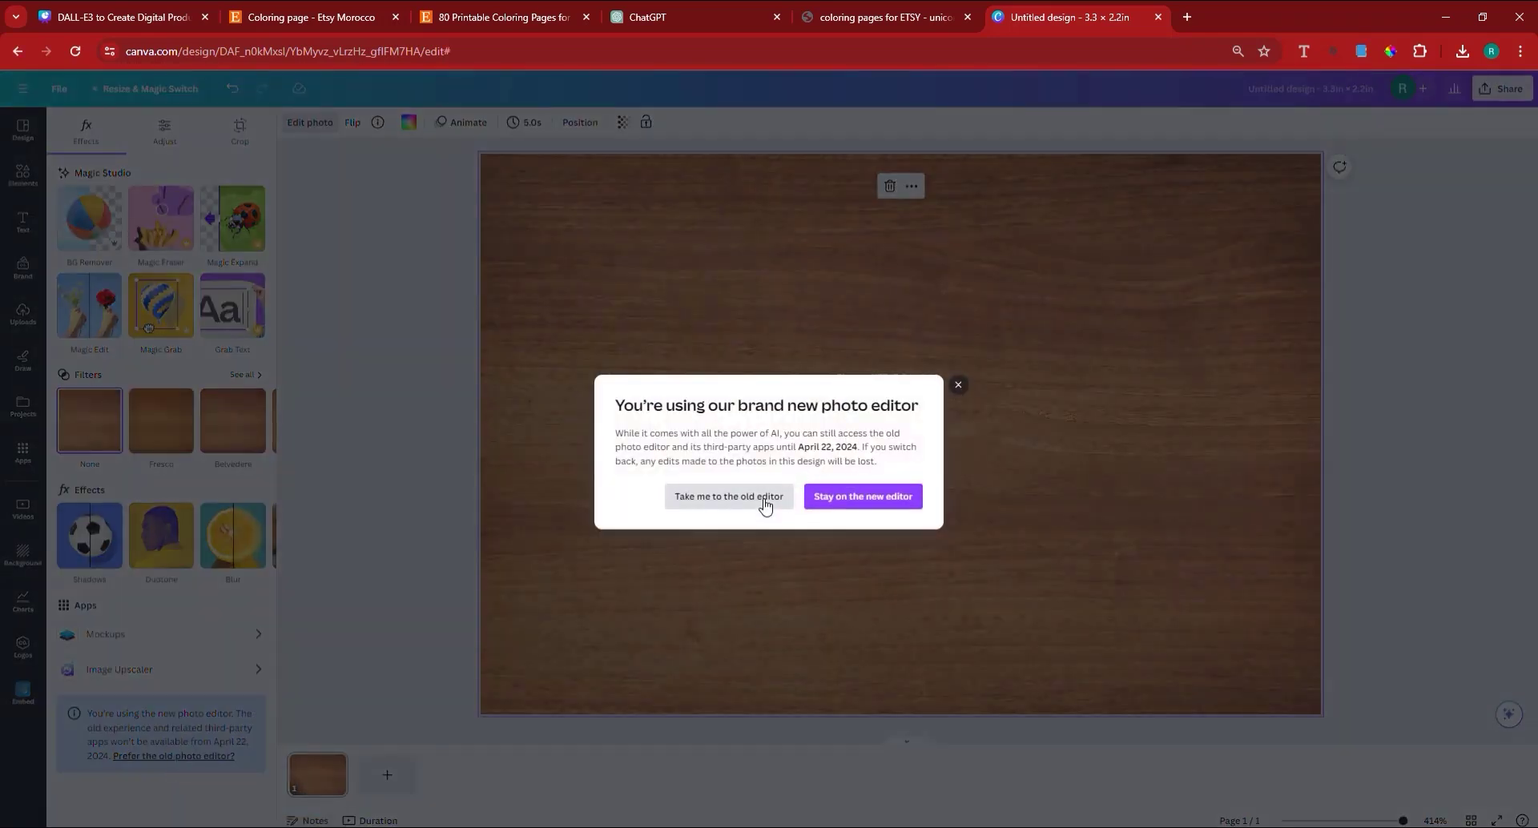
{"action": "left_click", "coordinate": [765, 501]}
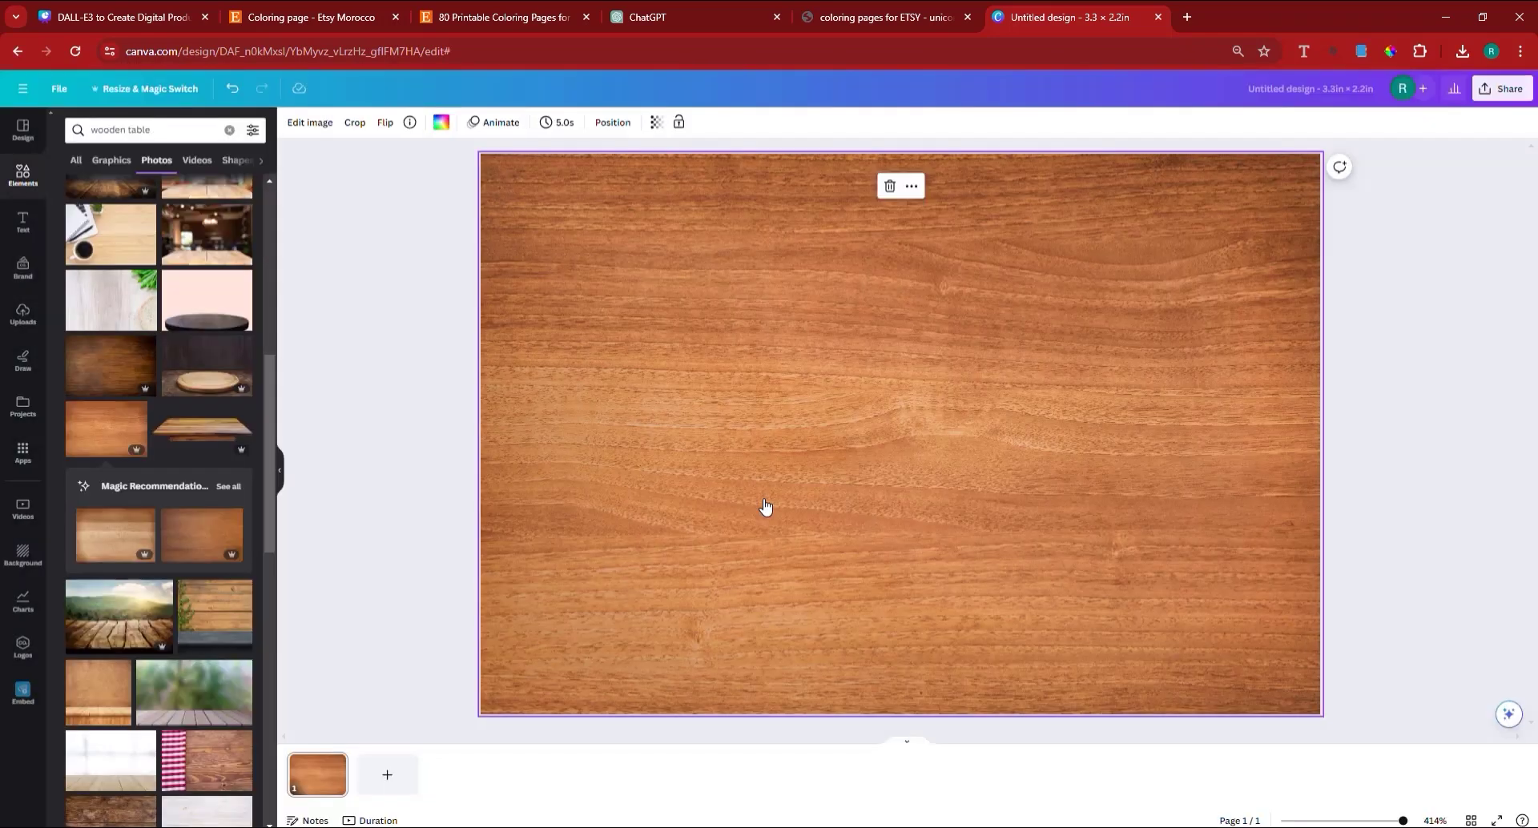
Step: Adjust the wood background photo to brightness 12, contrast 20 and saturation 19
{"action": "left_click", "coordinate": [321, 125]}
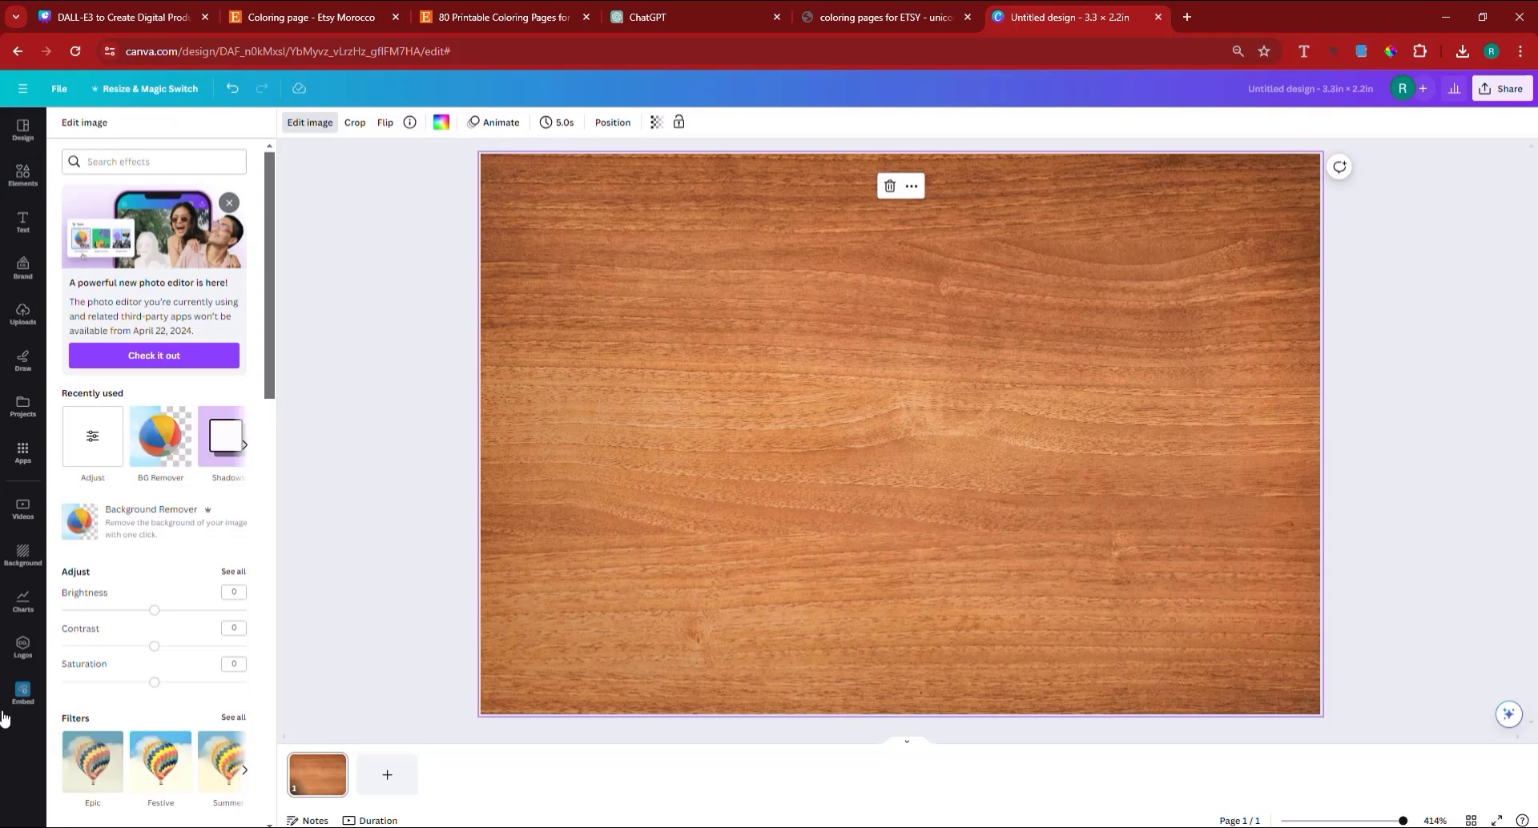
{"action": "left_click", "coordinate": [165, 611]}
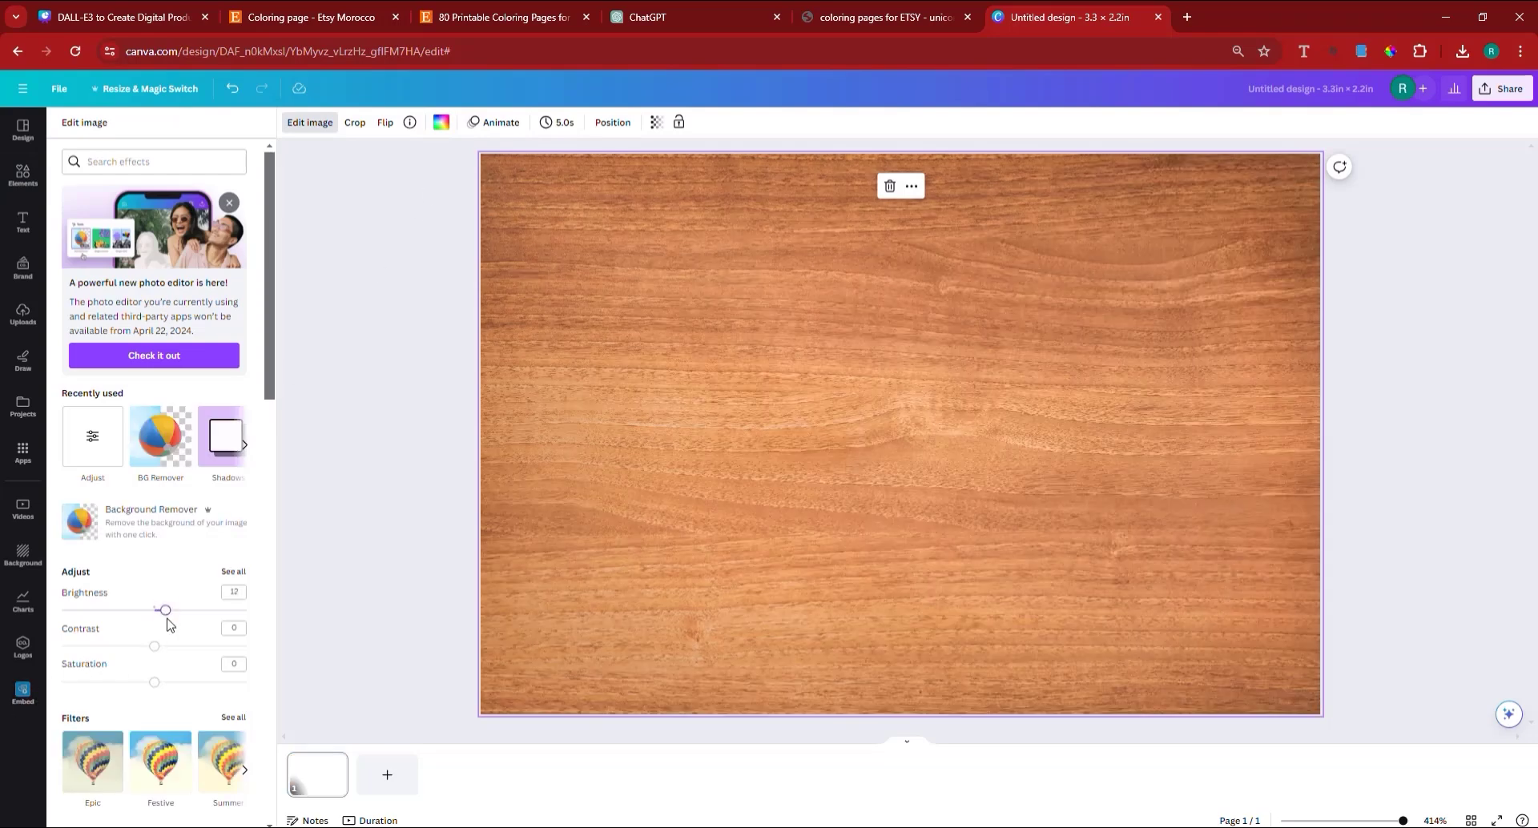
{"action": "left_click", "coordinate": [172, 649]}
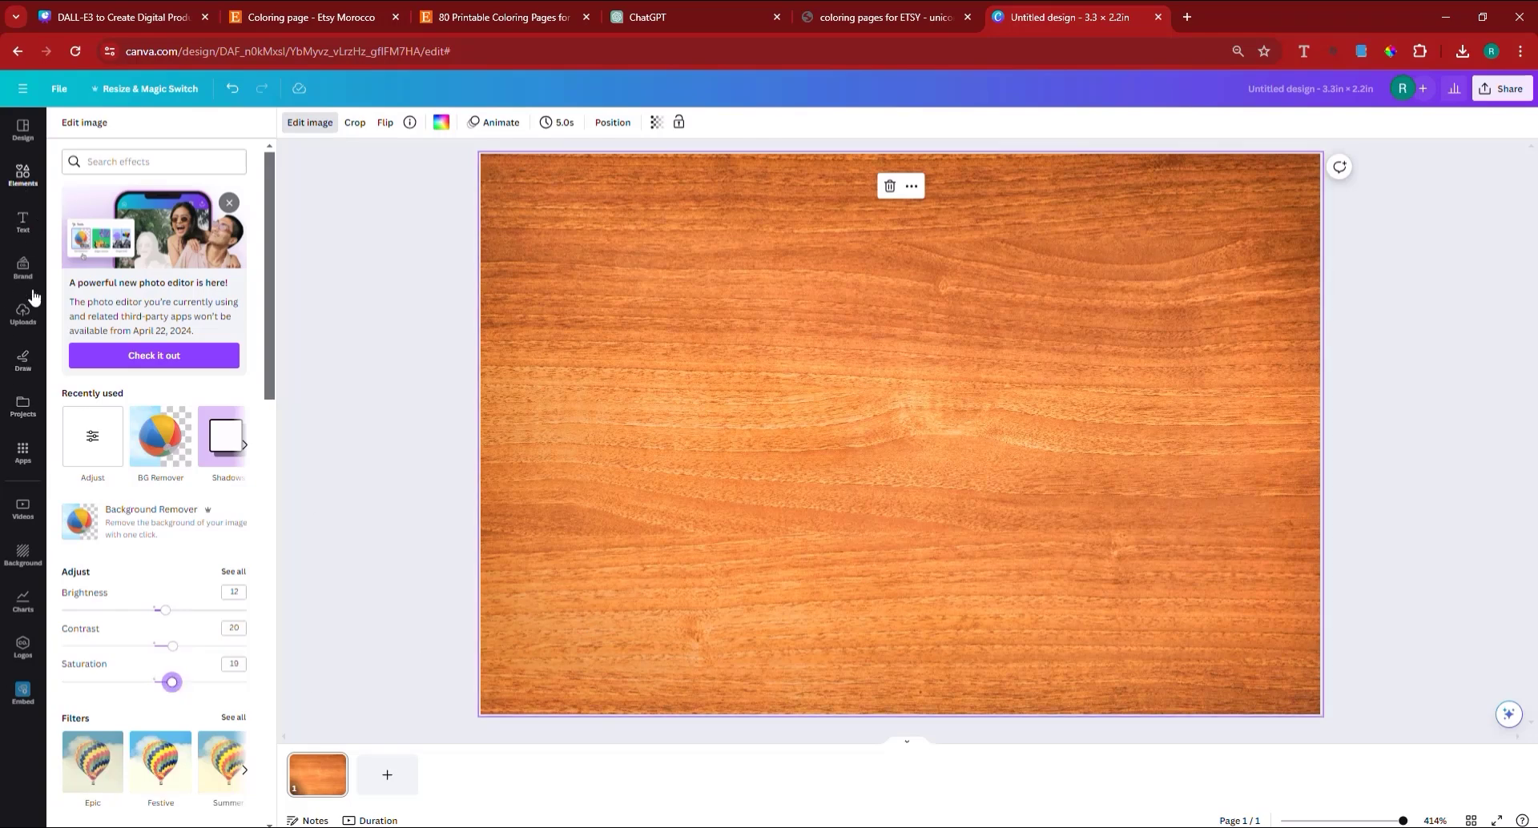
Step: Bring up the uploaded images and check the page layout in the reference Etsy listing for 80 printable coloring pages
{"action": "left_click", "coordinate": [23, 315]}
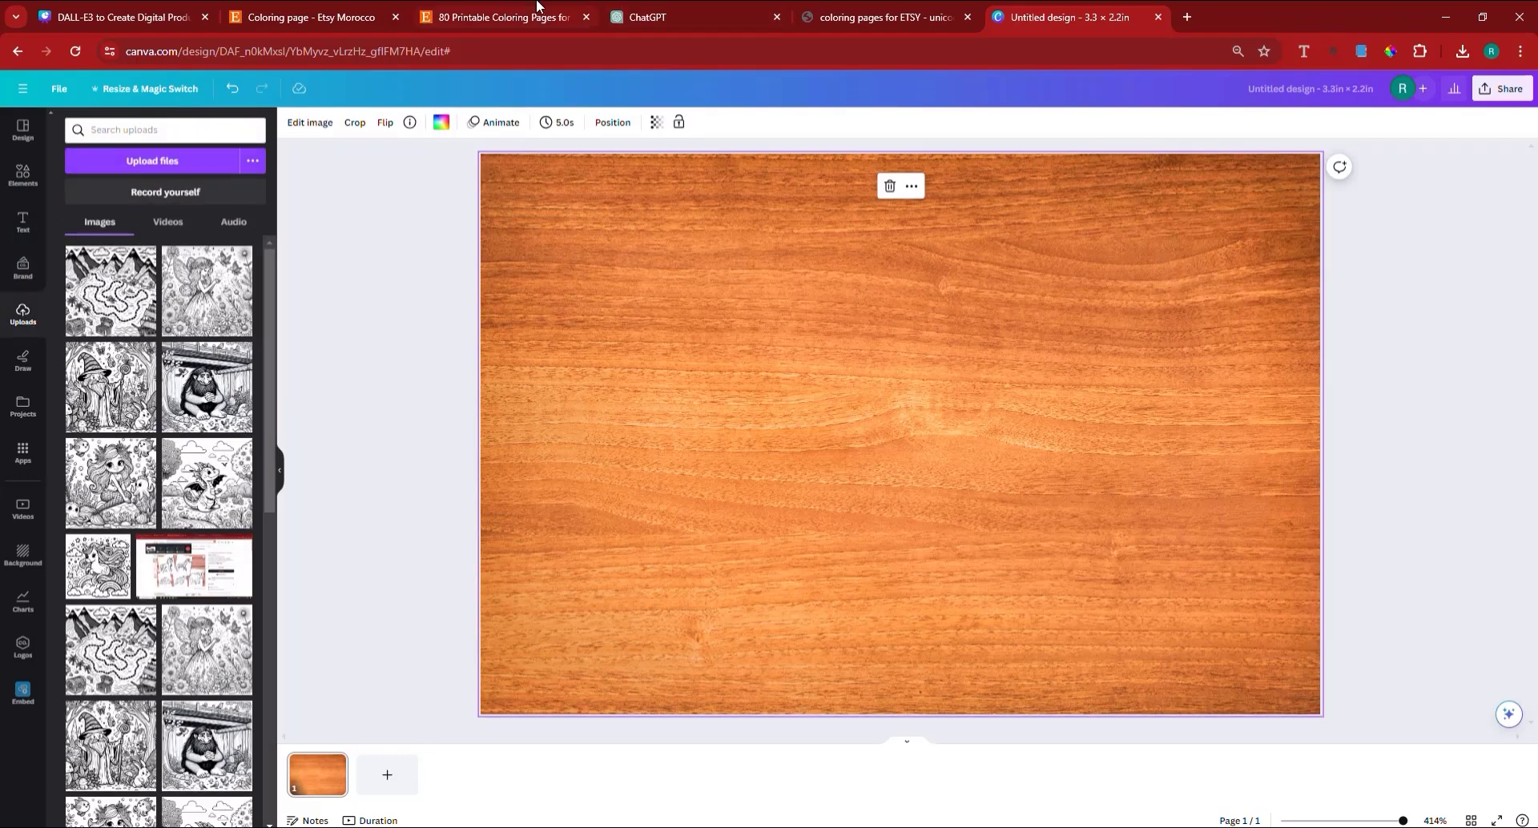
{"action": "left_click", "coordinate": [505, 16]}
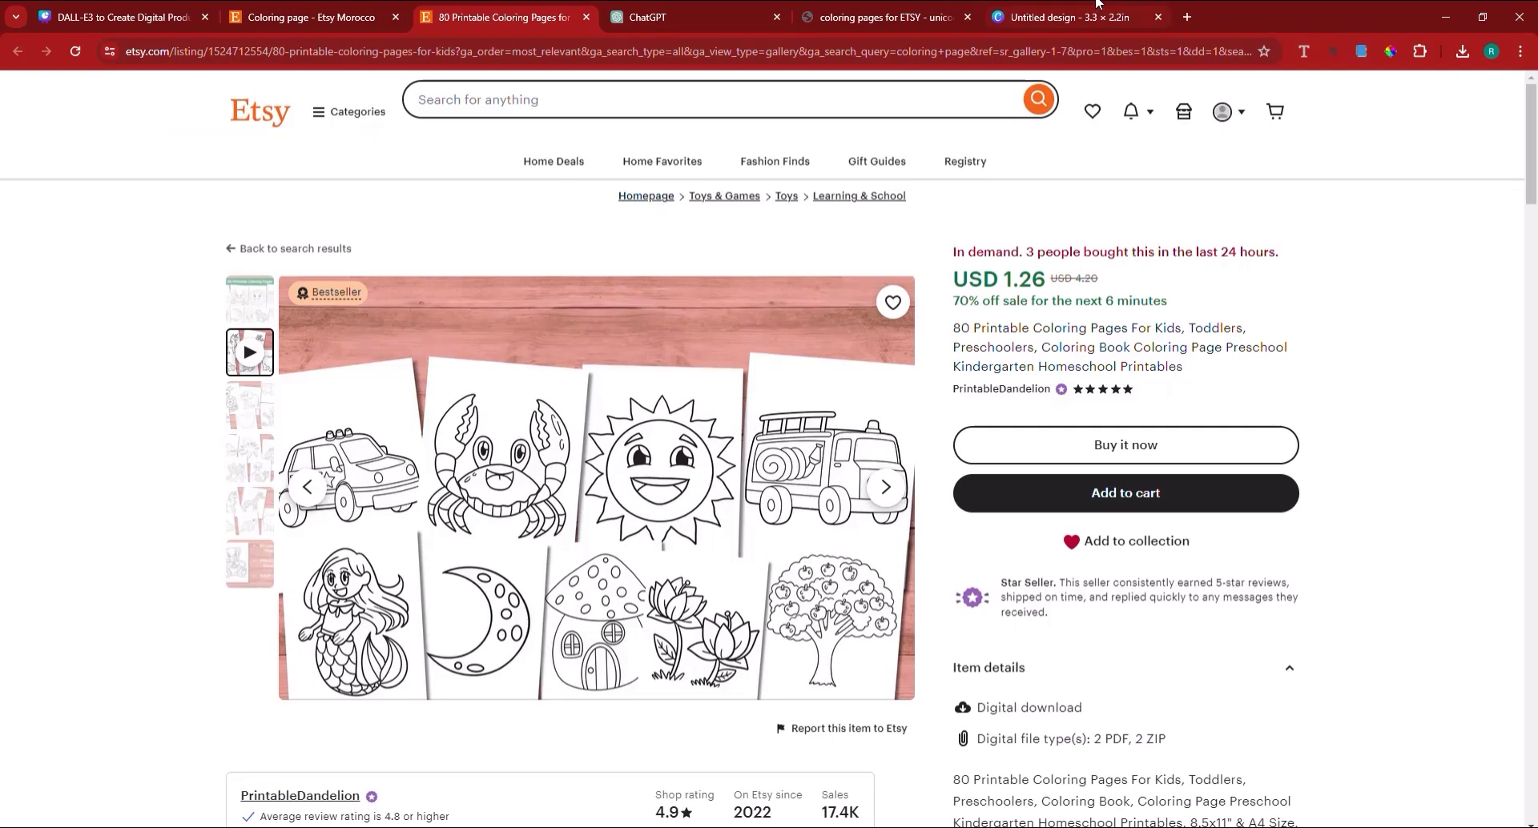
{"action": "left_click", "coordinate": [1077, 16]}
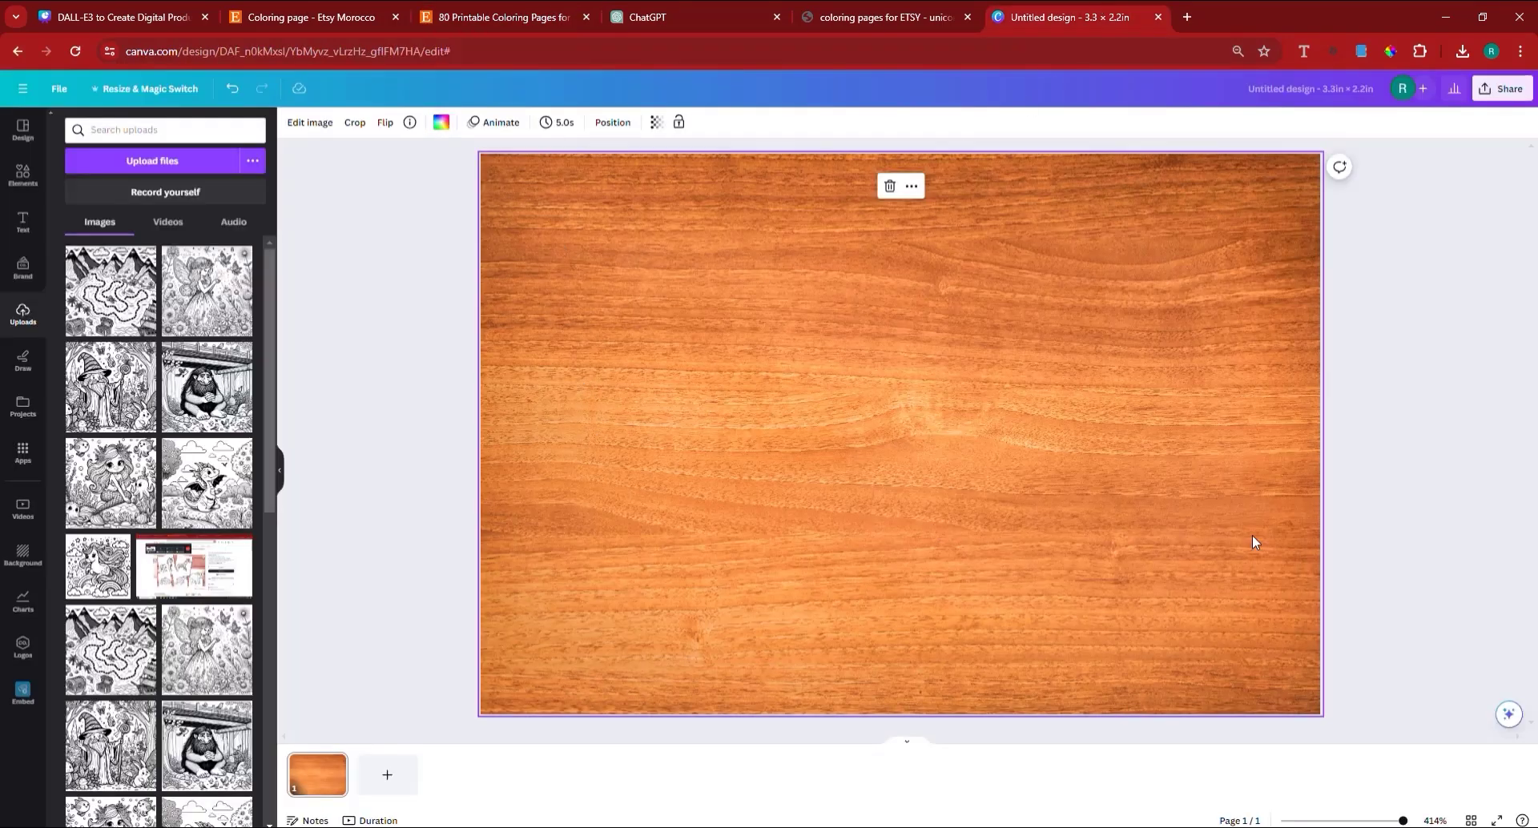
Step: Add the uploaded treasure map, fairy and wizard pages and stack them exactly over each other on the right half of the background
{"action": "left_click", "coordinate": [126, 293]}
{"action": "left_click_drag", "start_coordinate": [862, 542], "coordinate": [687, 536]}
{"action": "left_click", "coordinate": [183, 321]}
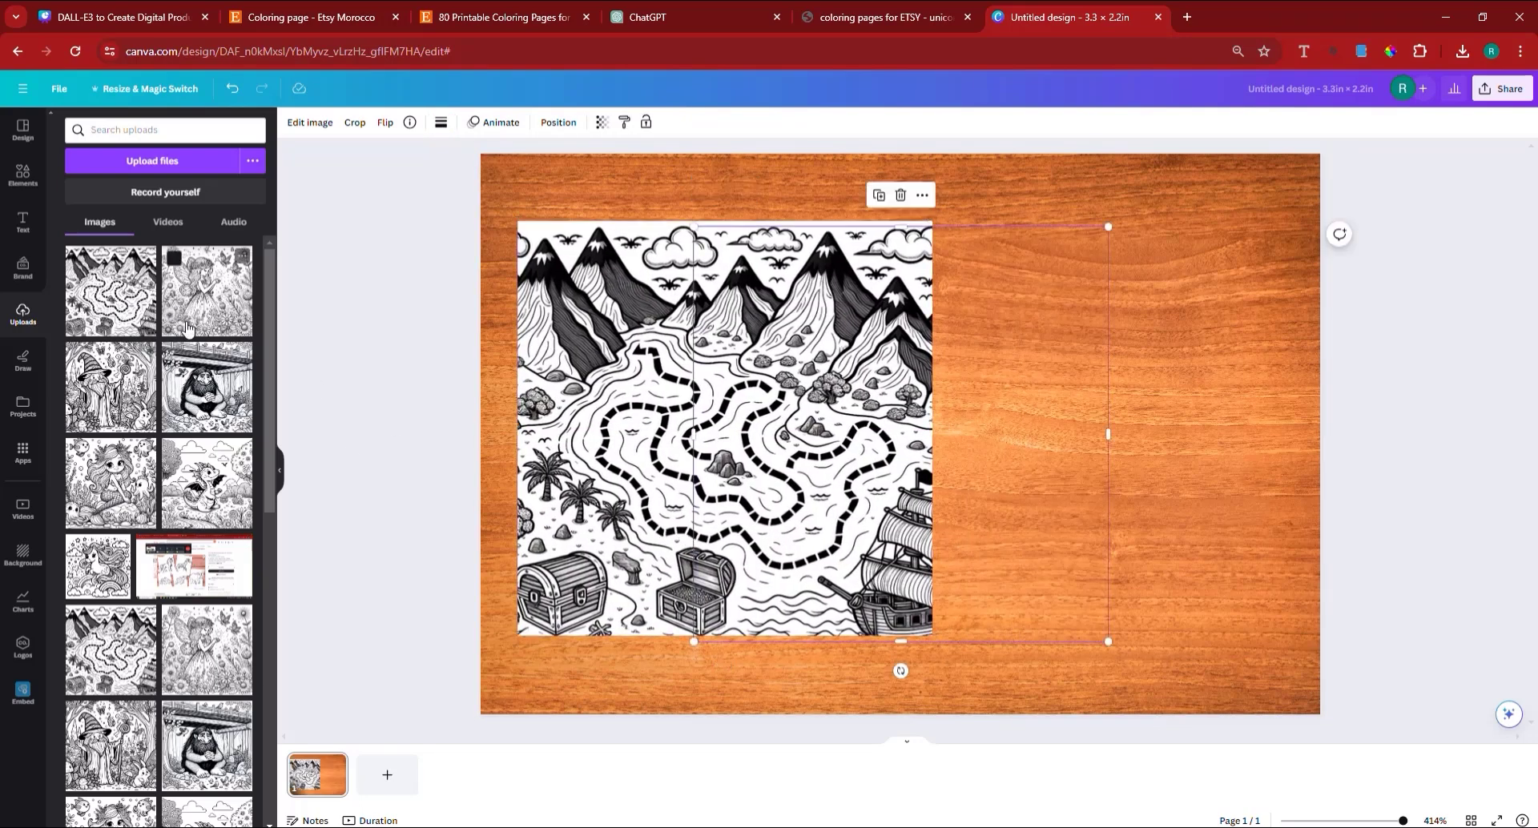
{"action": "left_click", "coordinate": [110, 389]}
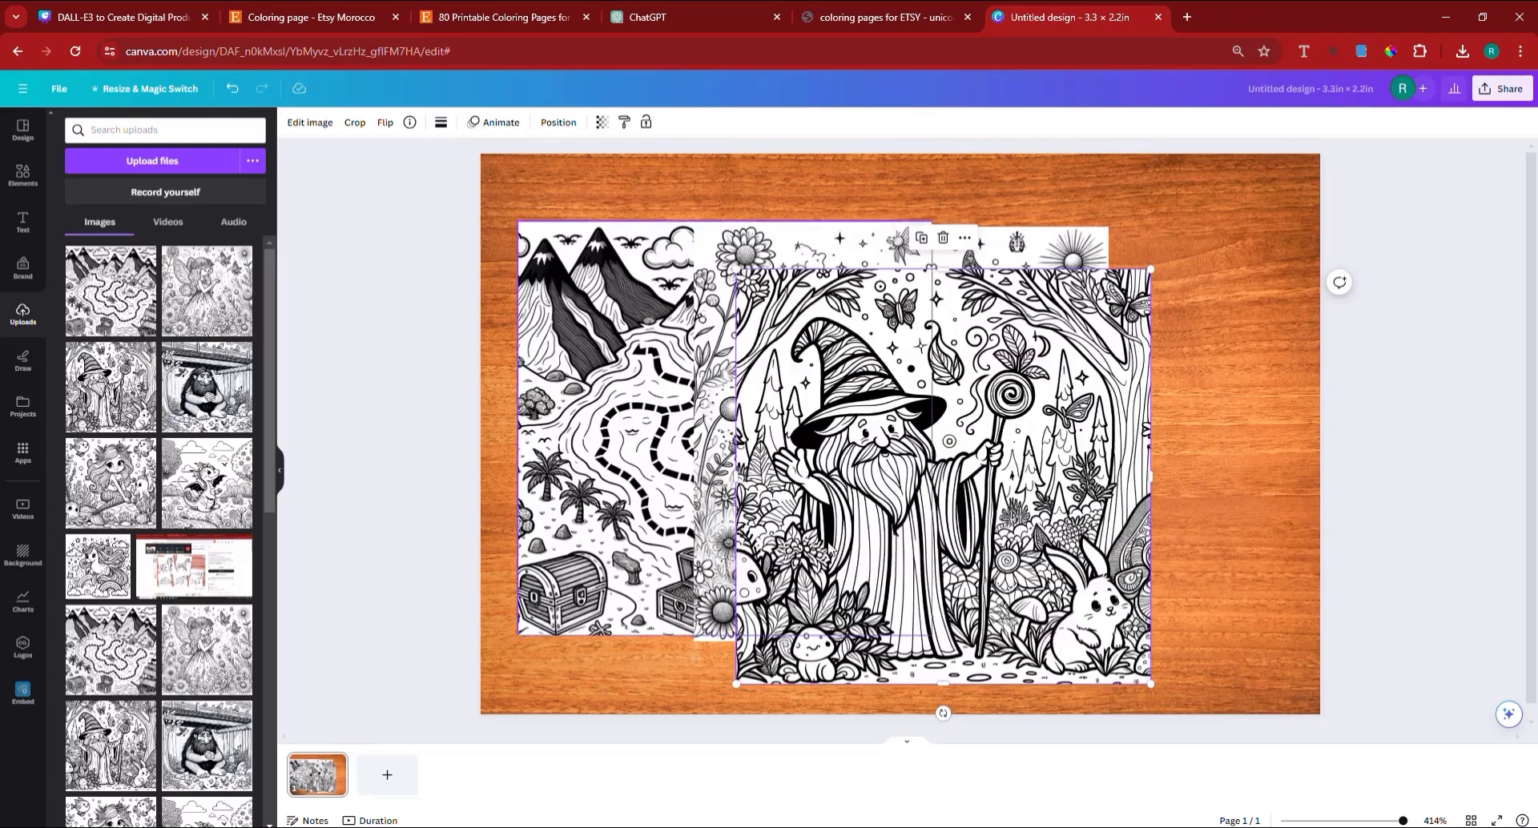
{"action": "left_click_drag", "start_coordinate": [861, 543], "coordinate": [925, 491]}
{"action": "left_click_drag", "start_coordinate": [751, 517], "coordinate": [943, 536]}
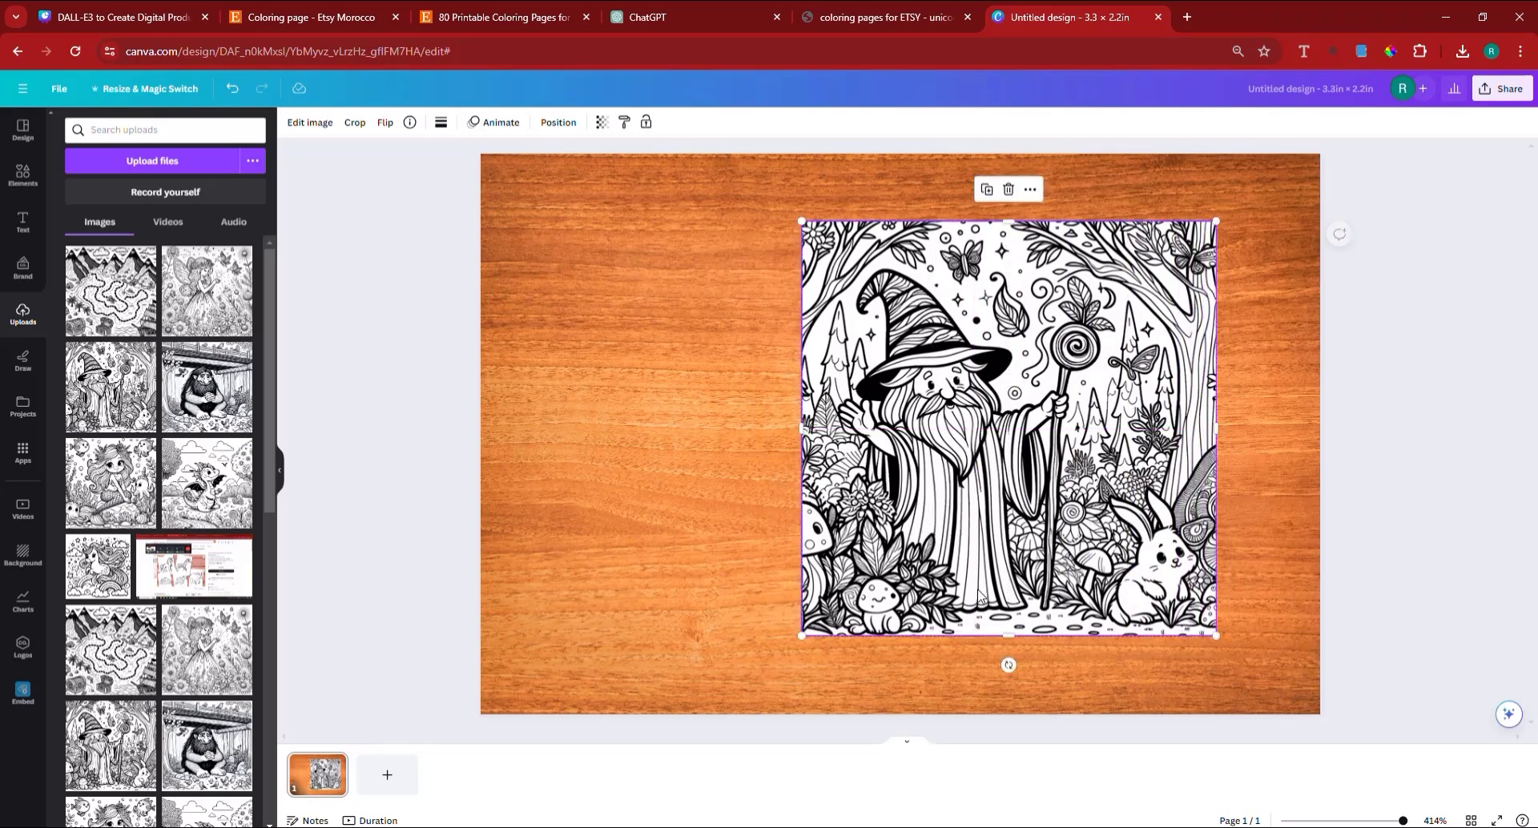
Step: Lock the wooden background and scale the three stacked coloring pages down together to about three quarters of their size
{"action": "left_click", "coordinate": [1234, 679]}
{"action": "left_click", "coordinate": [700, 122]}
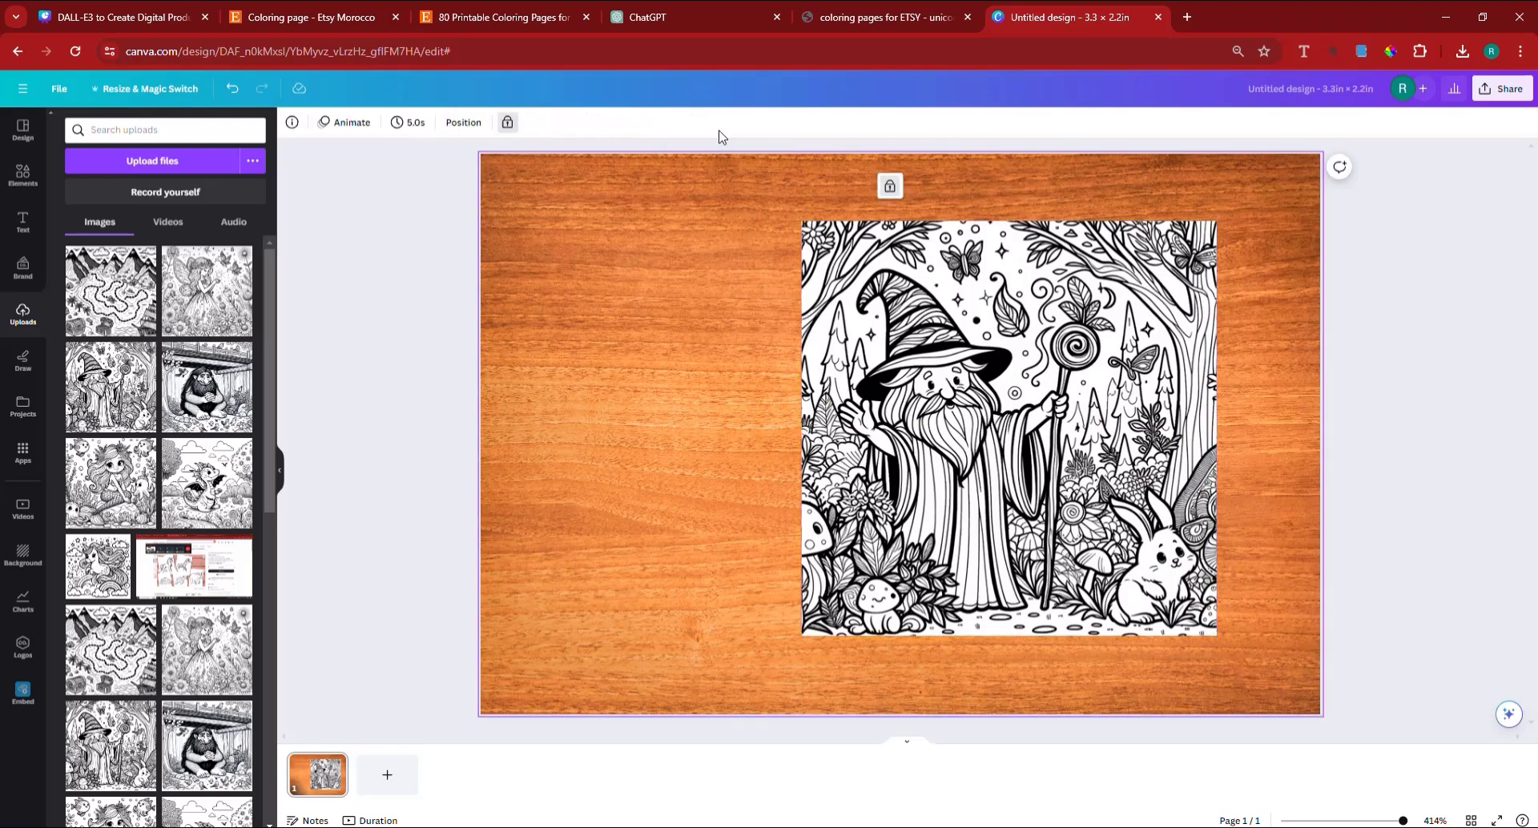
{"action": "left_click", "coordinate": [627, 478]}
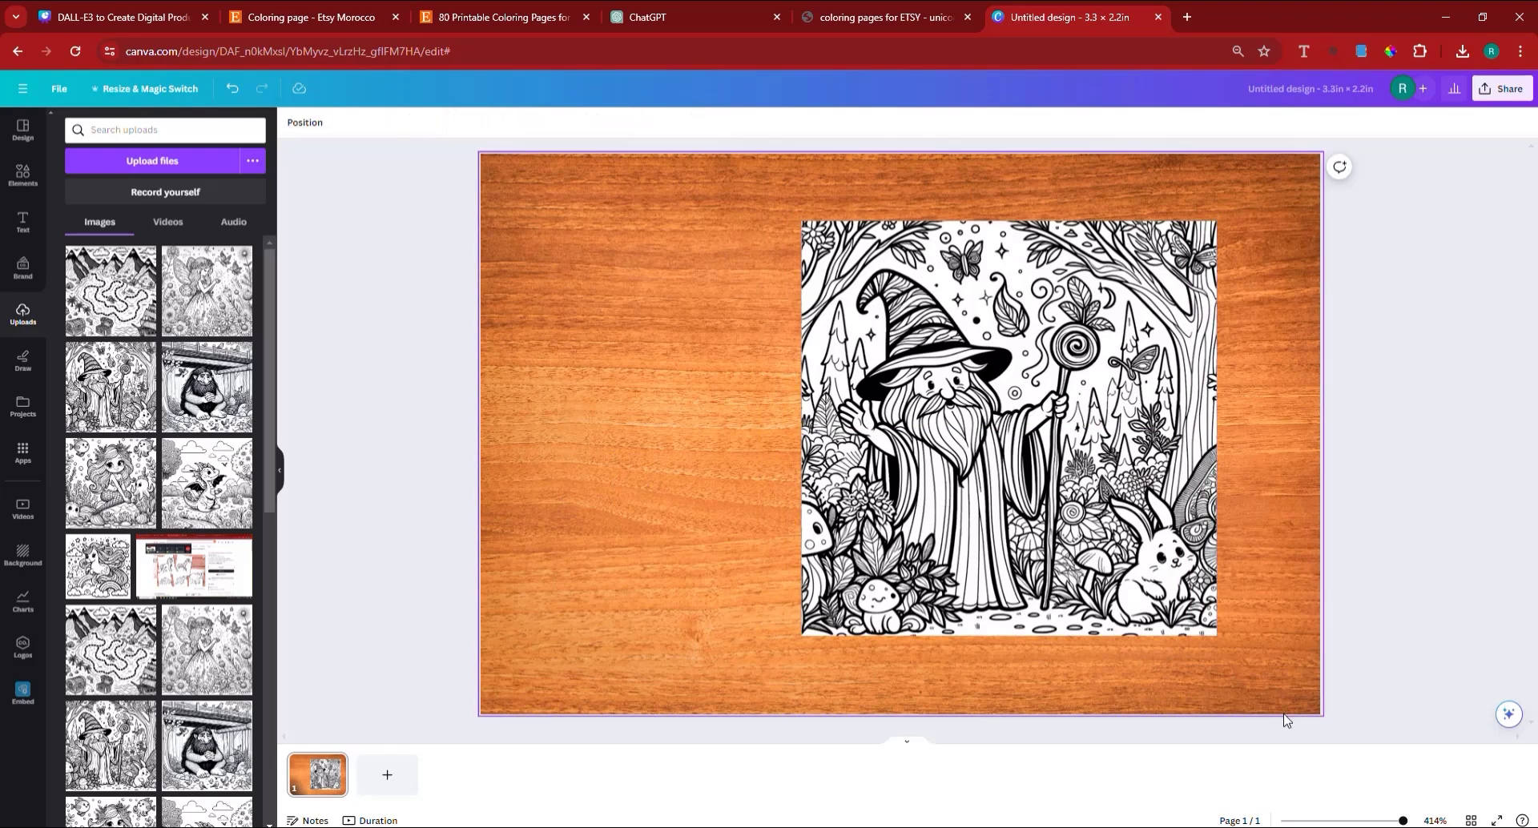
{"action": "left_click_drag", "start_coordinate": [1277, 686], "coordinate": [721, 220]}
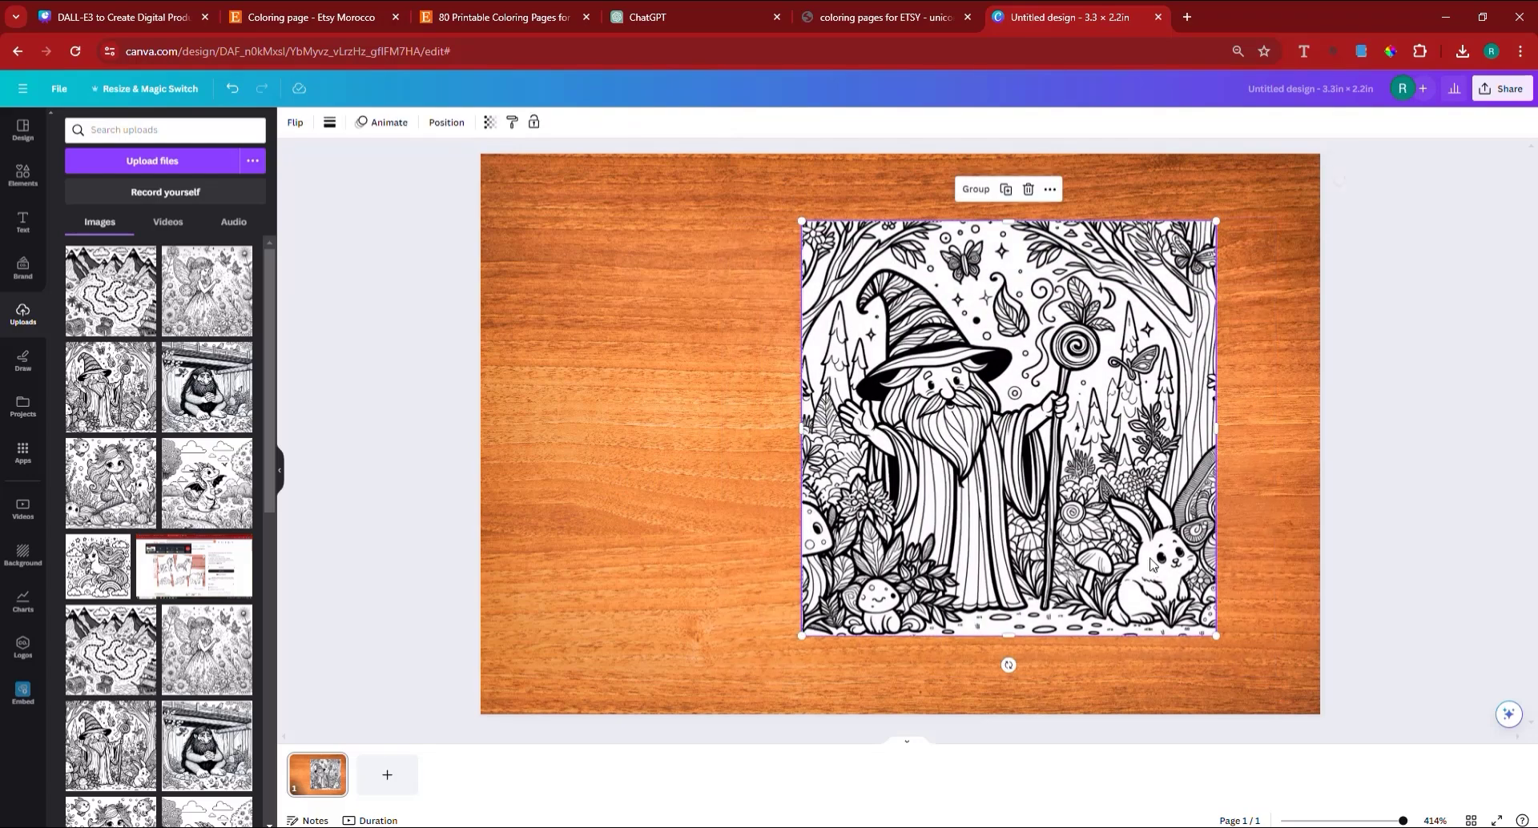
{"action": "left_click_drag", "start_coordinate": [1216, 635], "coordinate": [1110, 529]}
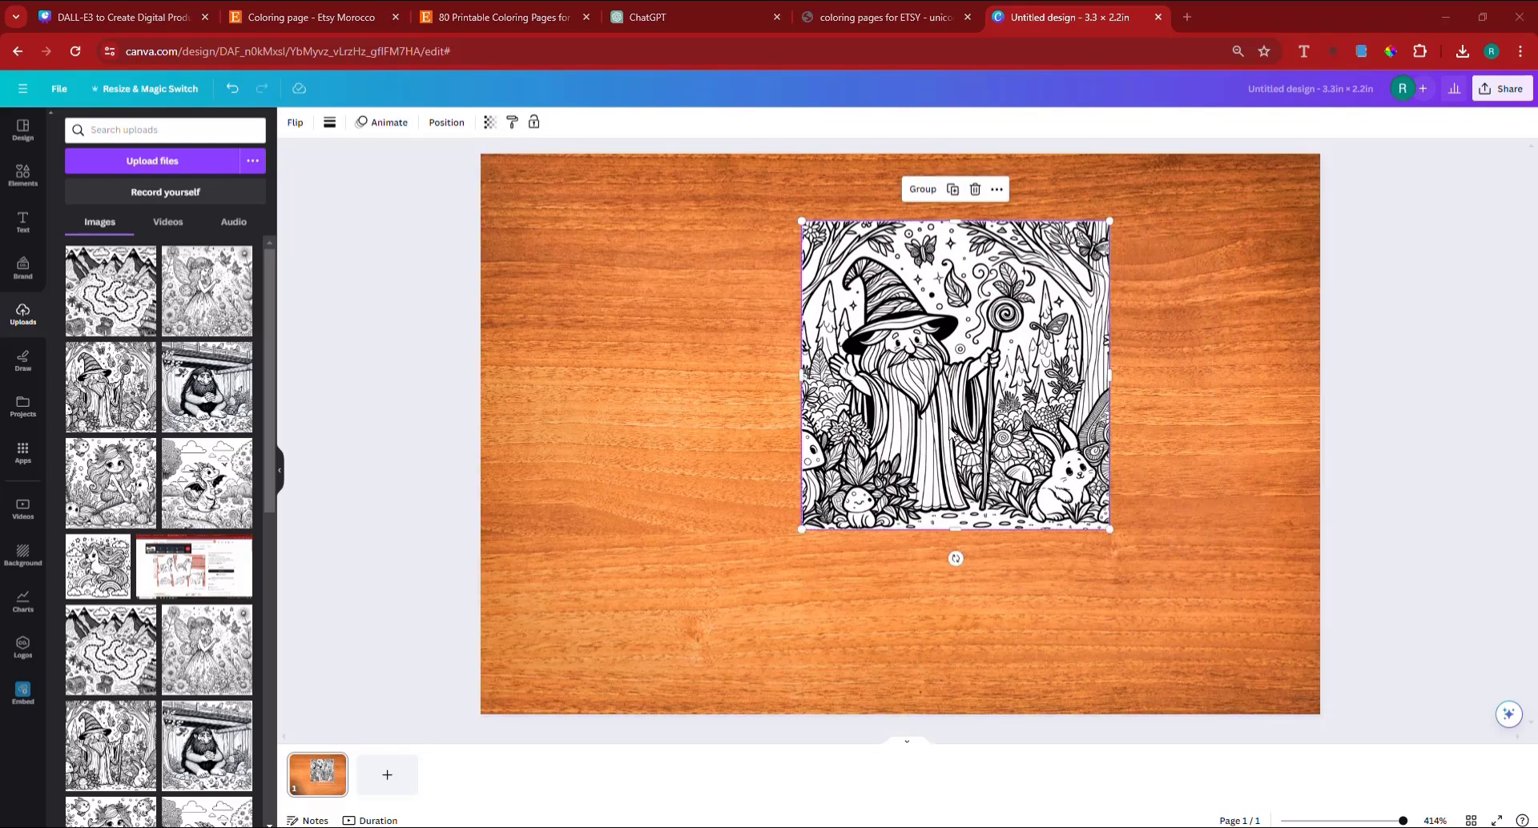
Step: Spread the stacked pages over the table: treasure map on the left, wizard at the upper right, fairy overlapping both at the lower centre
{"action": "left_click_drag", "start_coordinate": [930, 430], "coordinate": [609, 431]}
{"action": "left_click_drag", "start_coordinate": [722, 450], "coordinate": [760, 494]}
{"action": "left_click", "coordinate": [915, 491]}
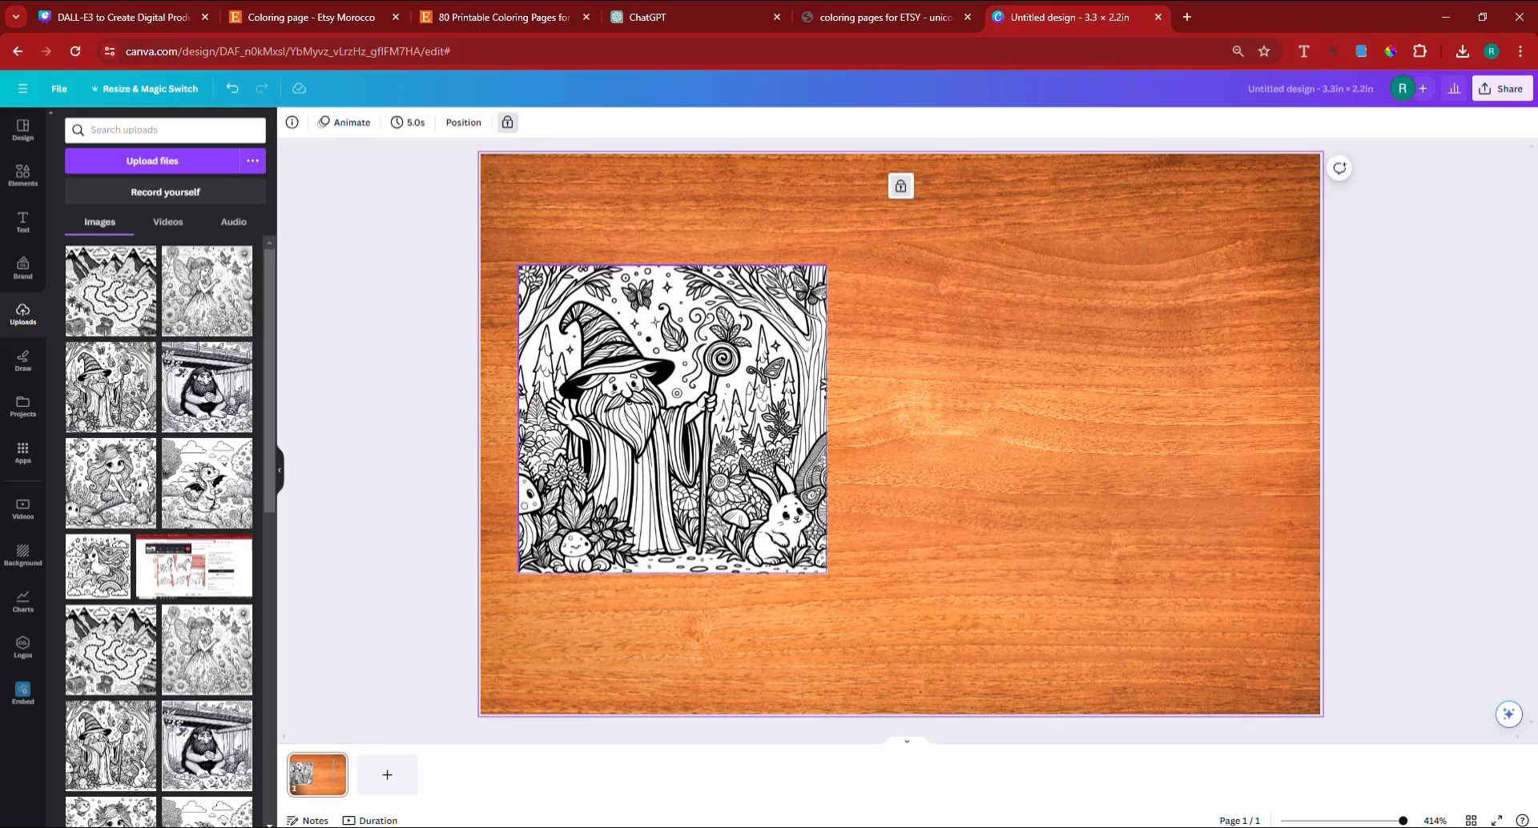
{"action": "left_click_drag", "start_coordinate": [725, 445], "coordinate": [1137, 322]}
{"action": "left_click_drag", "start_coordinate": [1079, 402], "coordinate": [1078, 462]}
{"action": "left_click_drag", "start_coordinate": [801, 365], "coordinate": [1027, 487]}
Step: Shrink the three pages together, and move the wizard to the right and the fairy lower so the pages overlap less
{"action": "left_click_drag", "start_coordinate": [1223, 652], "coordinate": [625, 322]}
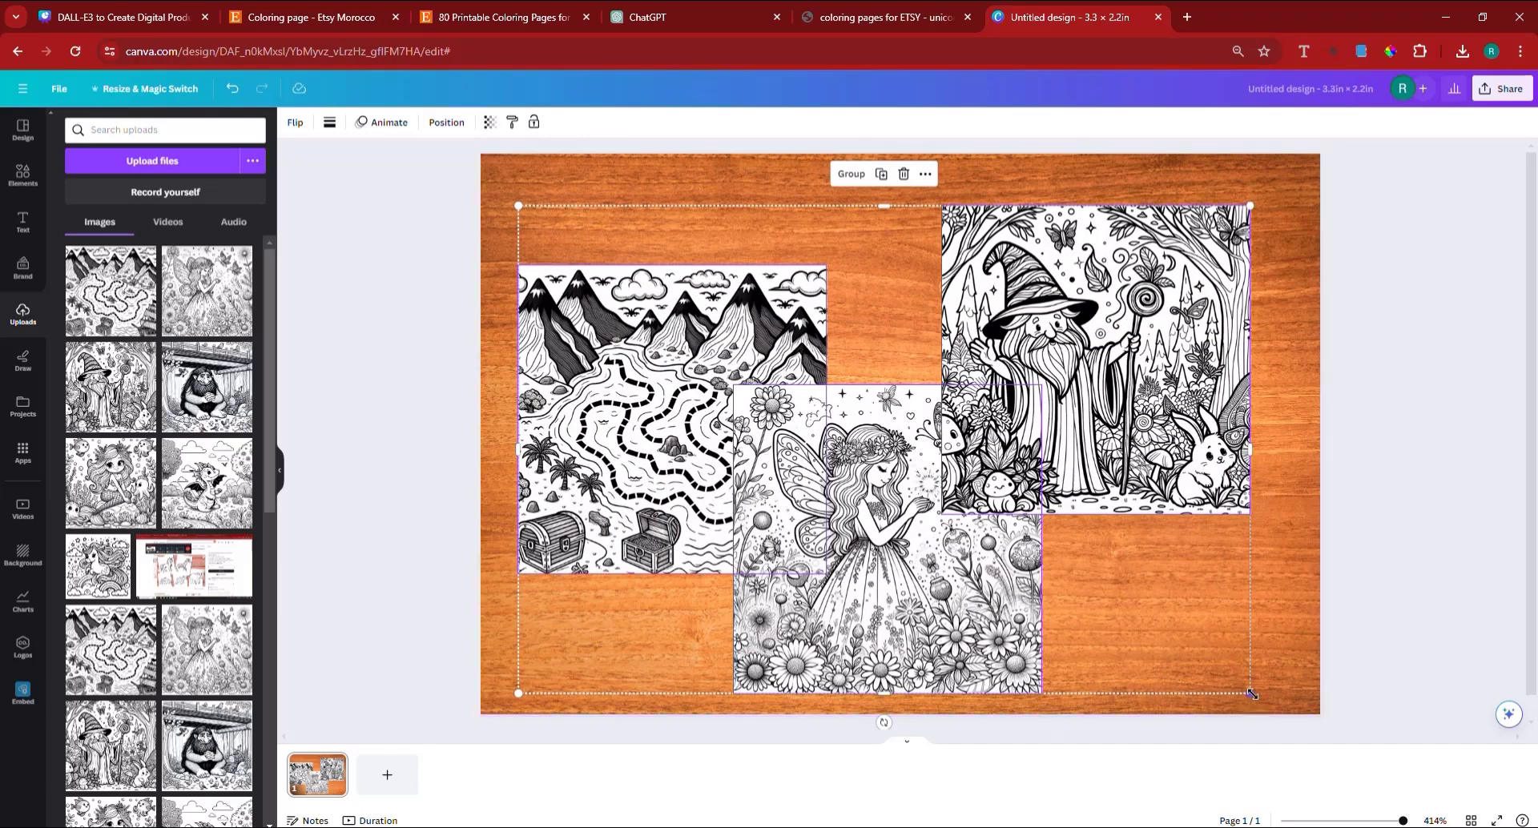
{"action": "left_click_drag", "start_coordinate": [1251, 693], "coordinate": [1110, 594]}
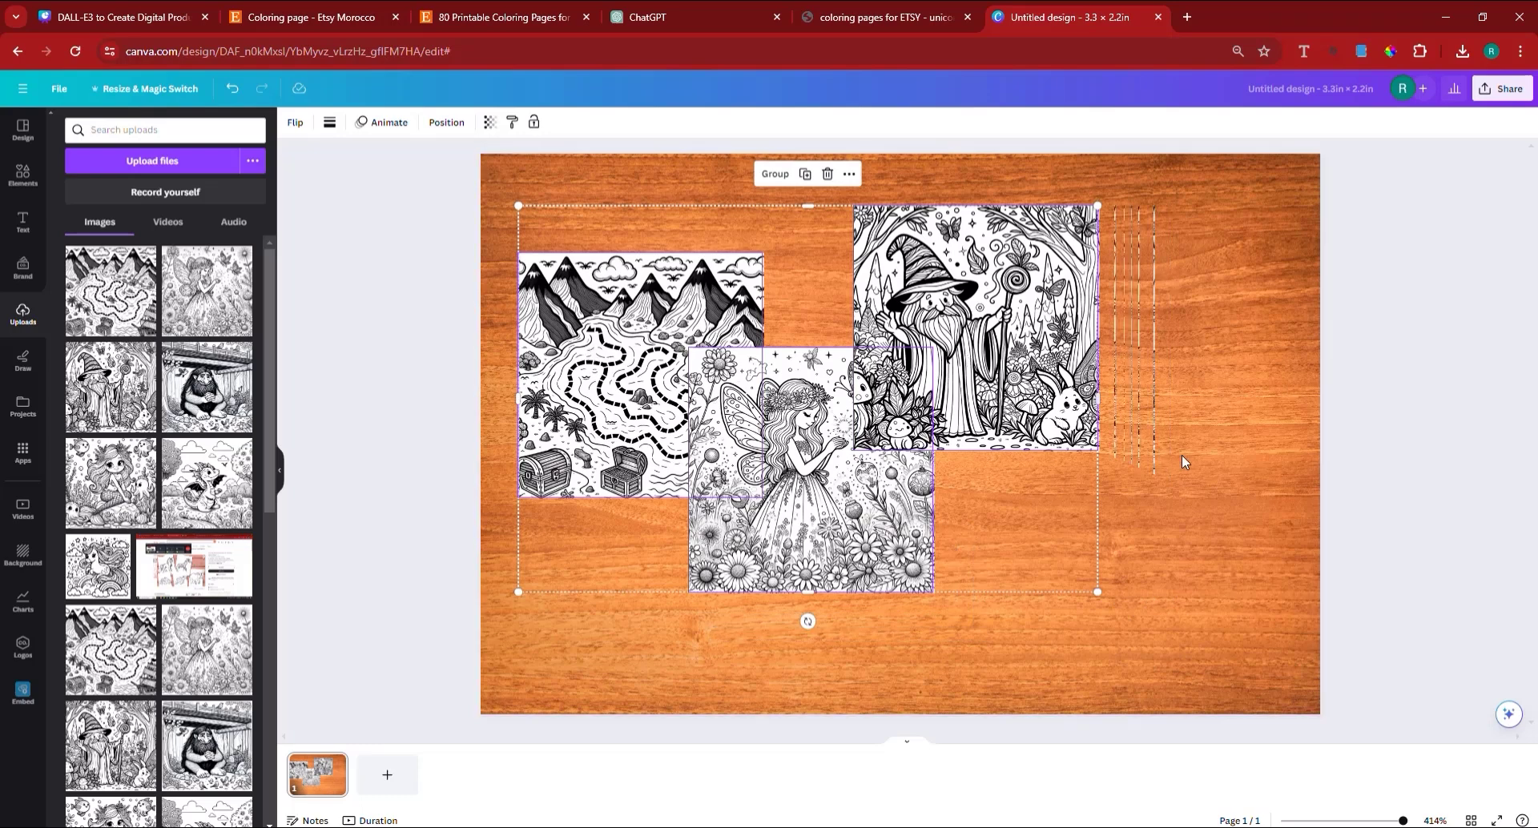
{"action": "left_click", "coordinate": [1163, 491]}
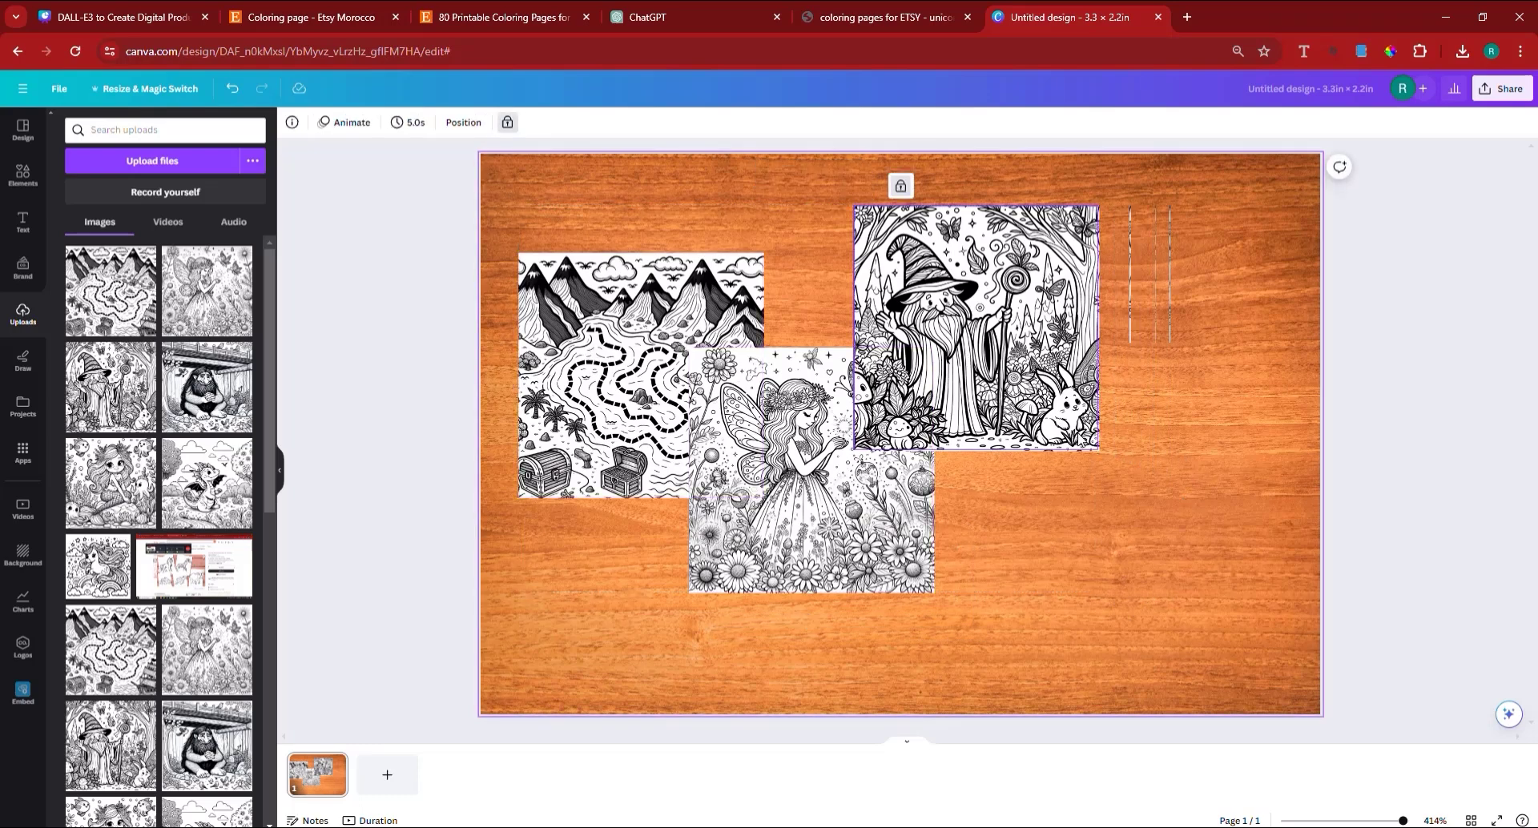
{"action": "left_click_drag", "start_coordinate": [975, 327], "coordinate": [1158, 420]}
{"action": "left_click_drag", "start_coordinate": [933, 548], "coordinate": [951, 614]}
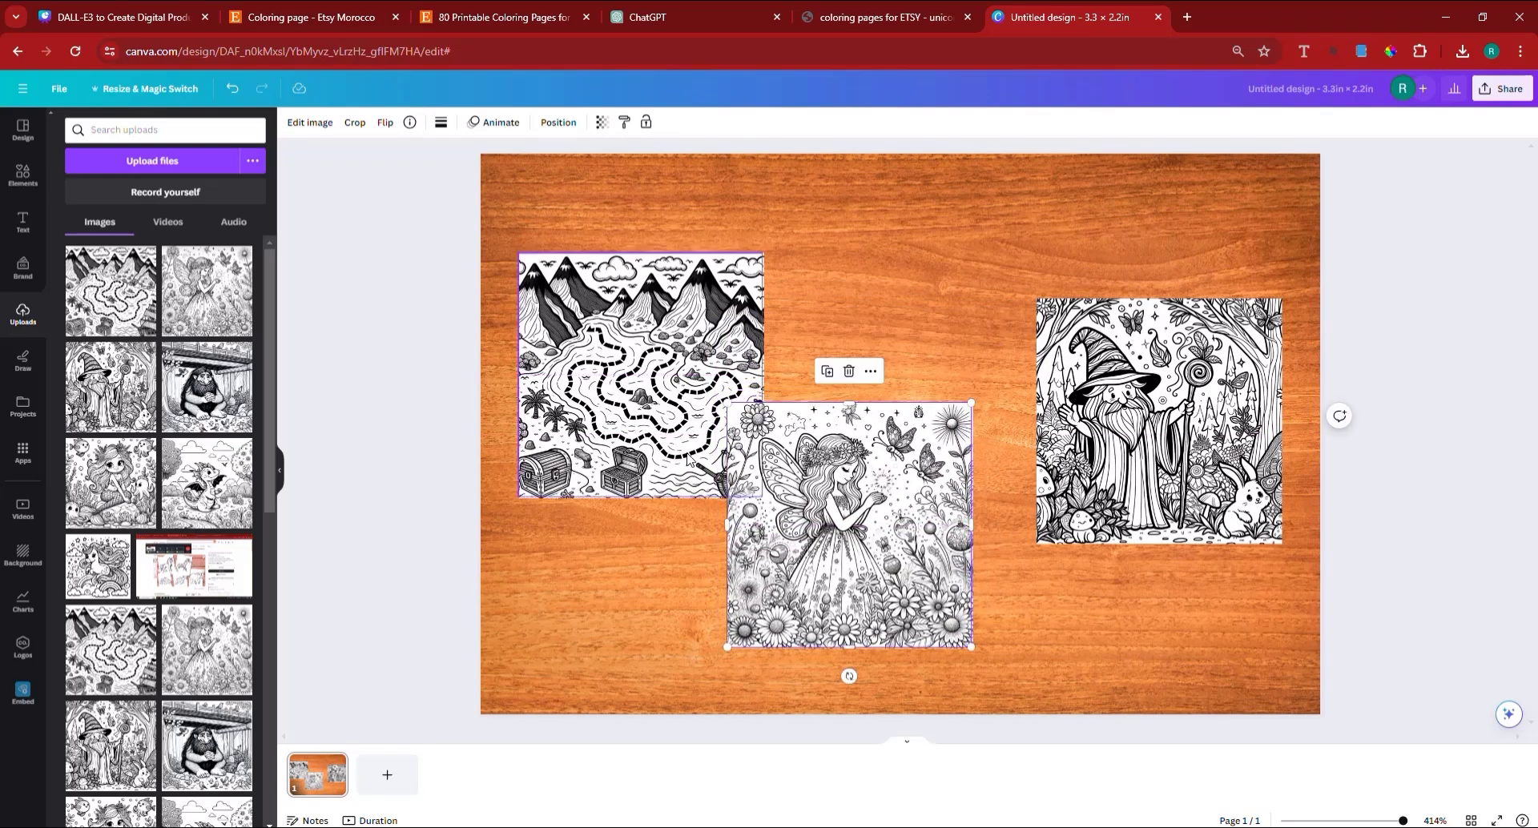
{"action": "left_click_drag", "start_coordinate": [687, 459], "coordinate": [705, 480]}
Step: Enlarge the three coloring pages together and centre the arrangement on the wooden background
{"action": "left_click_drag", "start_coordinate": [1161, 481], "coordinate": [1075, 495]}
{"action": "mouse_move", "coordinate": [1174, 631]}
{"action": "left_mouse_down"}
{"action": "mouse_move", "coordinate": [1075, 669]}
{"action": "mouse_move", "coordinate": [1105, 561]}
{"action": "left_mouse_up"}
{"action": "left_click_drag", "start_coordinate": [1193, 651], "coordinate": [1285, 709]}
{"action": "mouse_move", "coordinate": [1127, 531]}
{"action": "left_mouse_down"}
{"action": "mouse_move", "coordinate": [1109, 495]}
{"action": "mouse_move", "coordinate": [1118, 503]}
{"action": "left_mouse_up"}
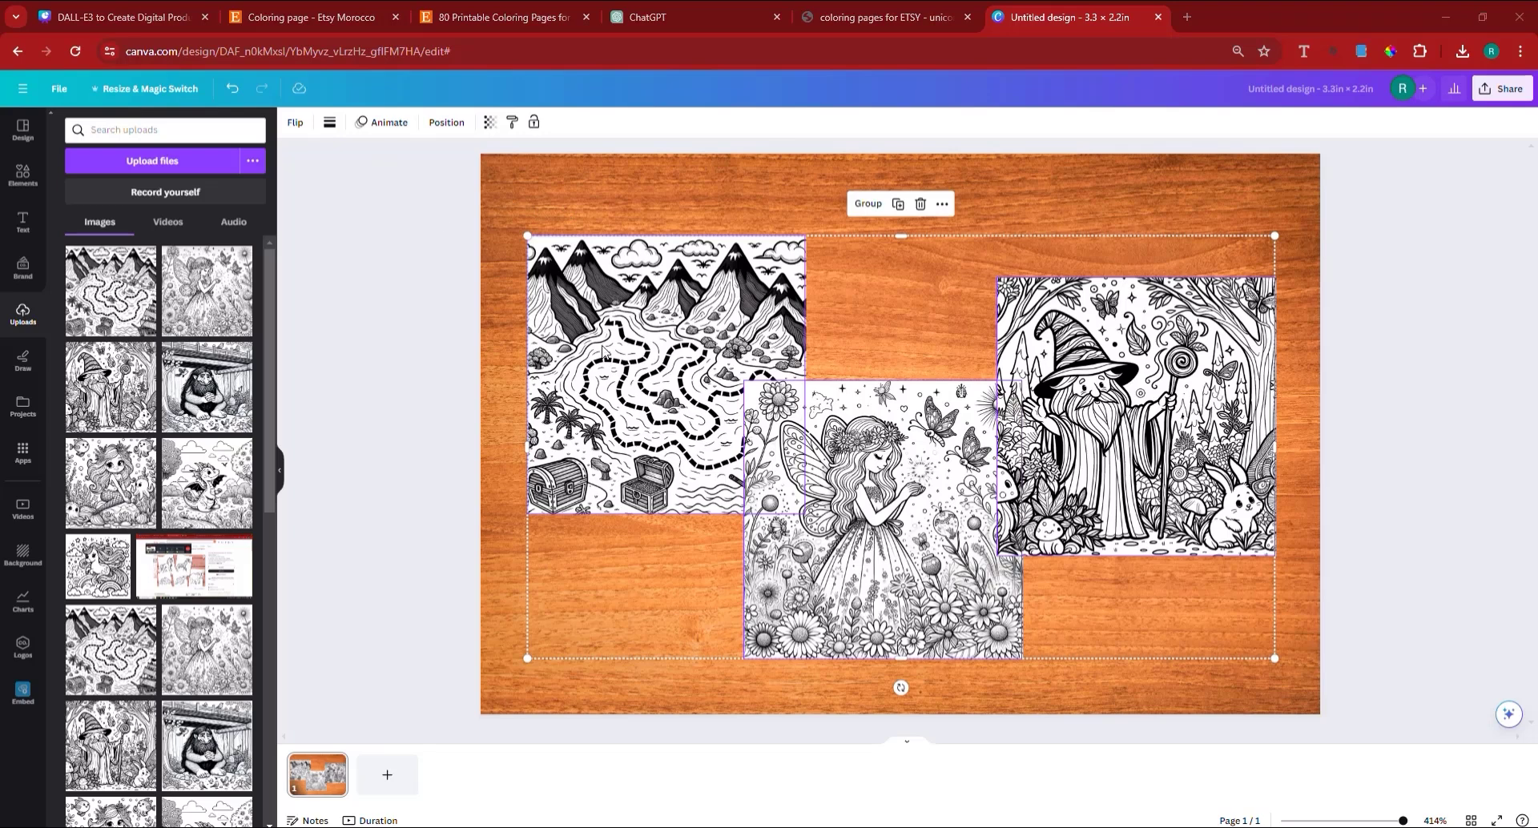
{"action": "left_click", "coordinate": [438, 366]}
Step: Nudge the treasure map and wizard pages slightly up and to the right
{"action": "left_click", "coordinate": [609, 408]}
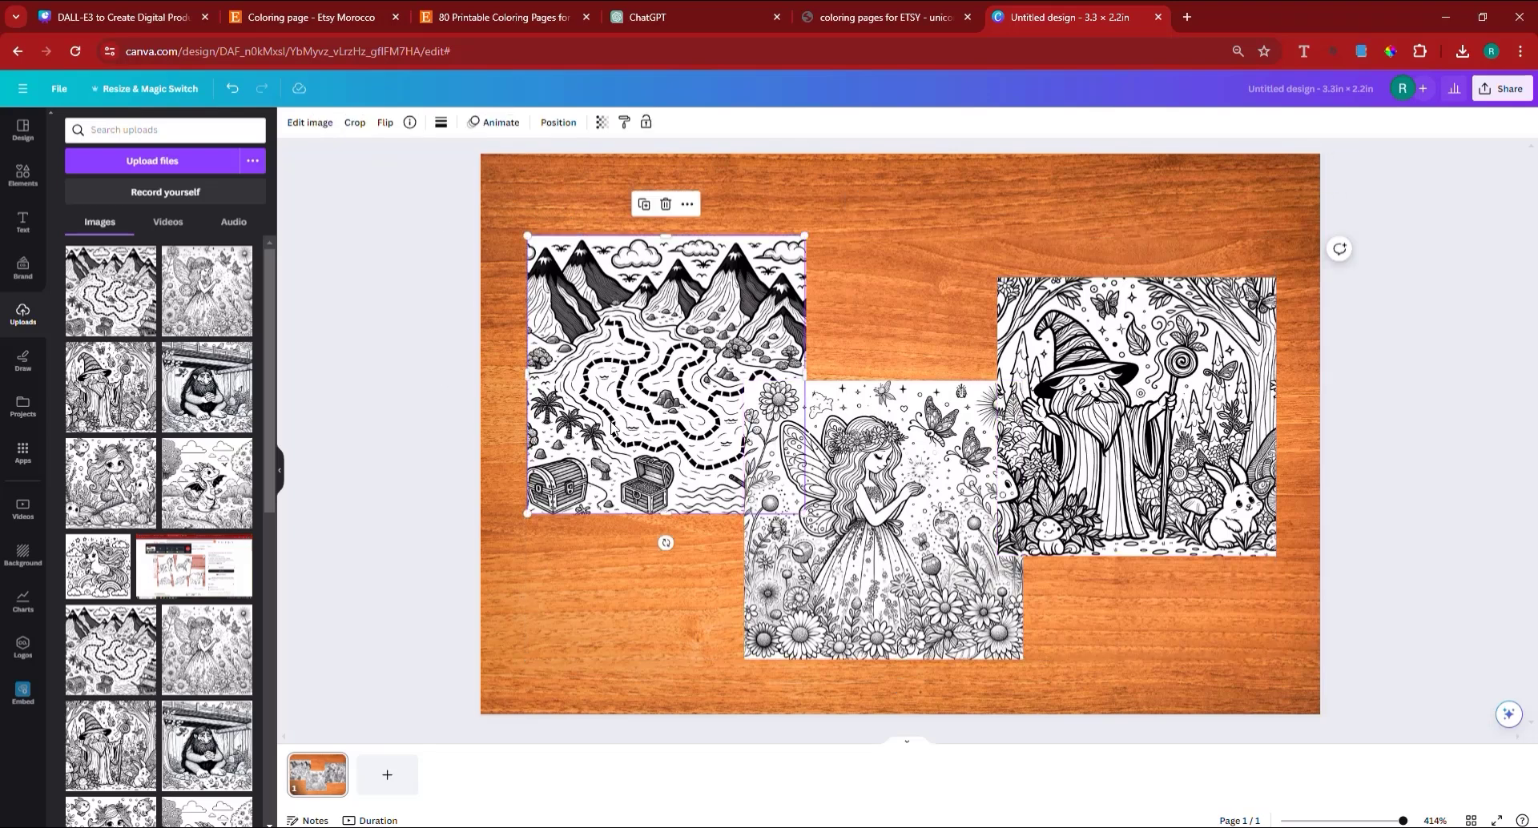
{"action": "mouse_move", "coordinate": [608, 409]}
{"action": "left_mouse_down"}
{"action": "mouse_move", "coordinate": [641, 387]}
{"action": "mouse_move", "coordinate": [616, 393]}
{"action": "left_mouse_up"}
{"action": "mouse_move", "coordinate": [1095, 446]}
{"action": "left_mouse_down"}
{"action": "mouse_move", "coordinate": [1120, 458]}
{"action": "mouse_move", "coordinate": [1103, 436]}
{"action": "left_mouse_up"}
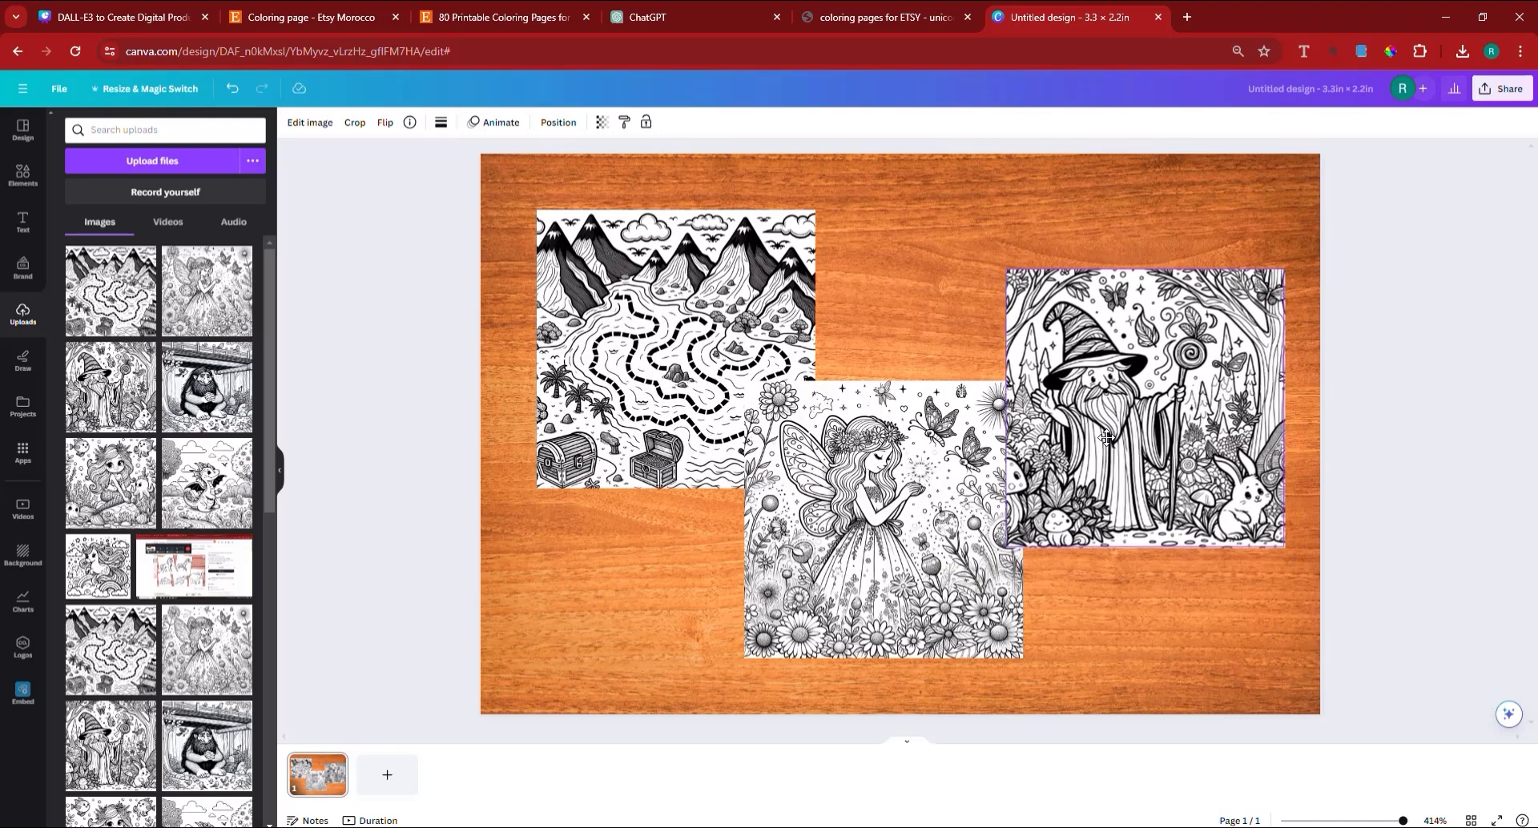
Step: Tilt the treasure map a few degrees clockwise and the wizard page a few degrees counter-clockwise, and nudge the wizard slightly down
{"action": "left_click", "coordinate": [640, 428]}
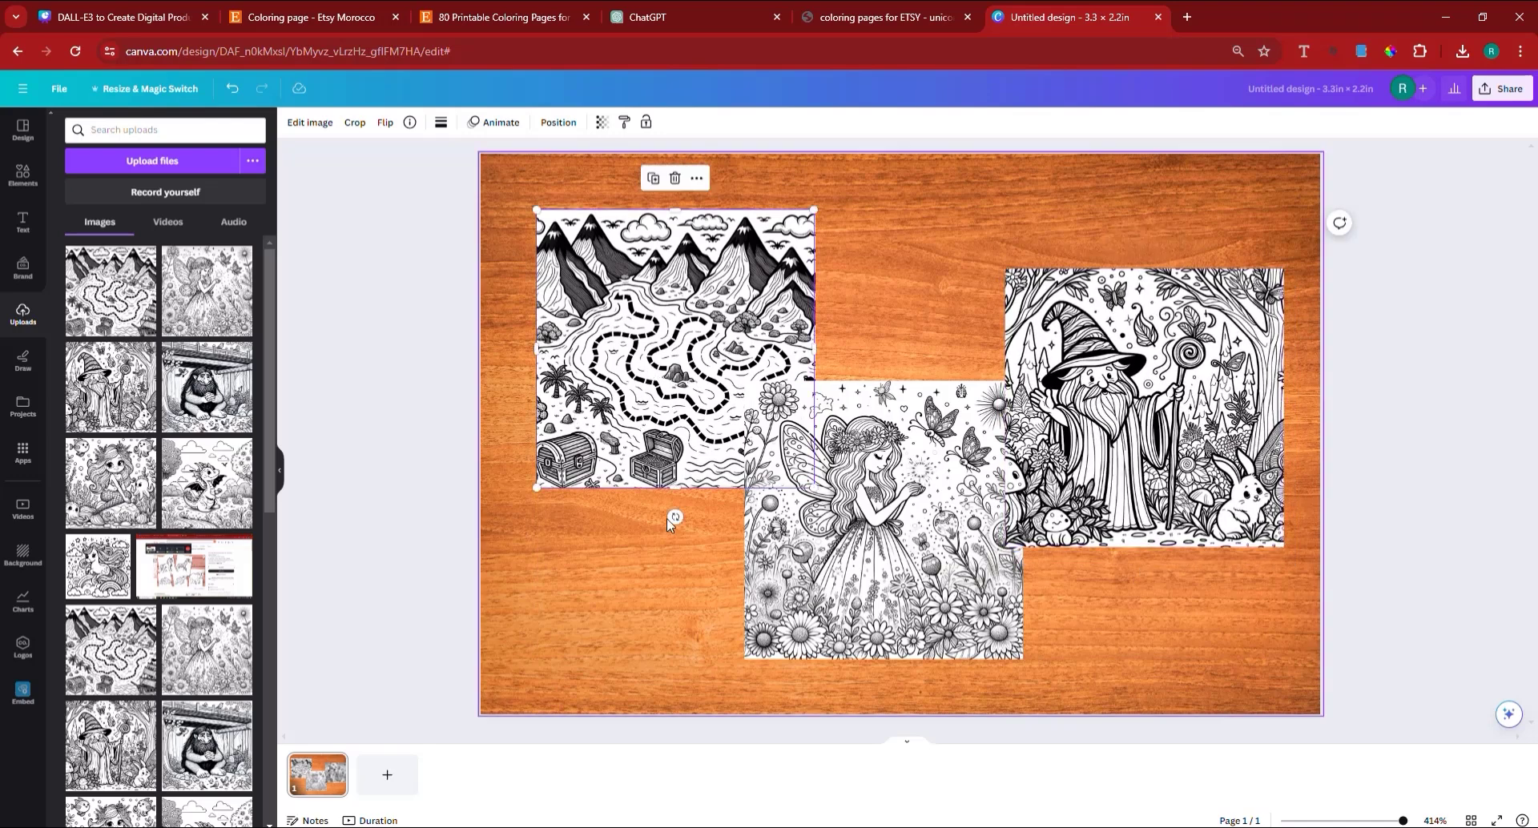
{"action": "left_click_drag", "start_coordinate": [674, 516], "coordinate": [666, 517]}
{"action": "left_click", "coordinate": [843, 589]}
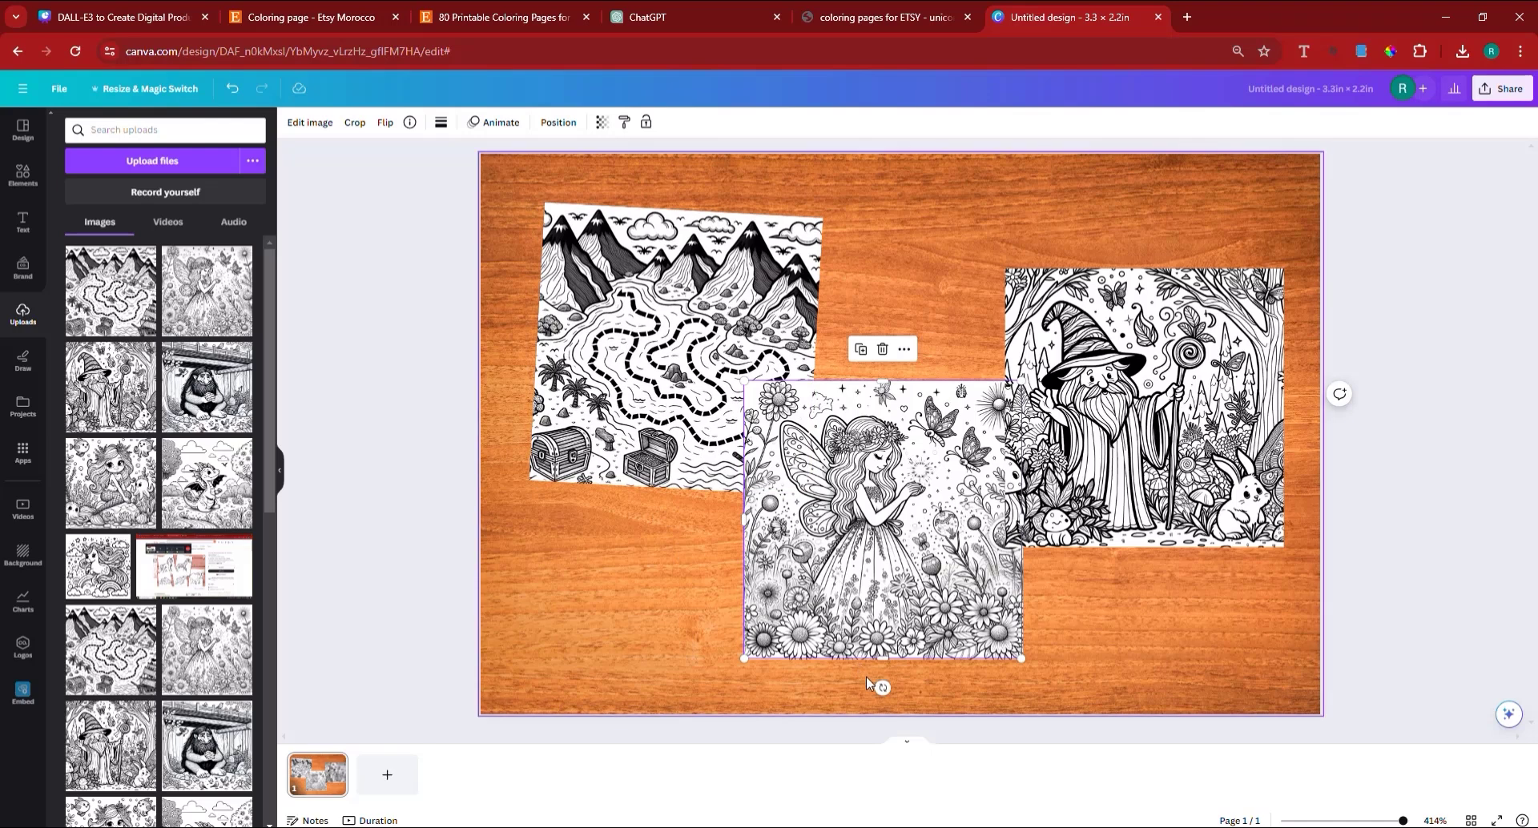
{"action": "left_click", "coordinate": [1138, 525]}
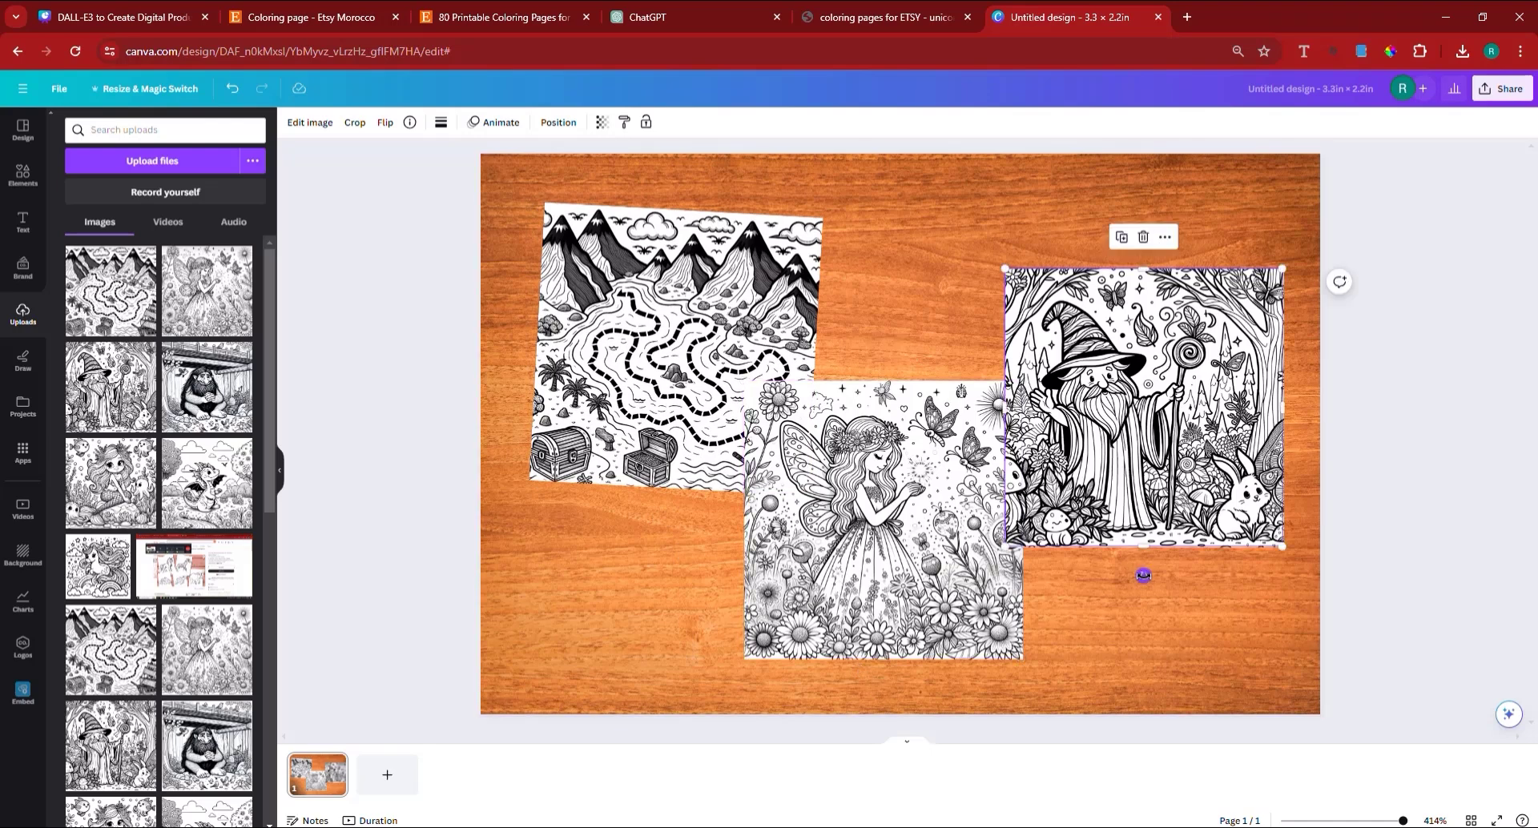
{"action": "left_click_drag", "start_coordinate": [1149, 578], "coordinate": [1183, 608]}
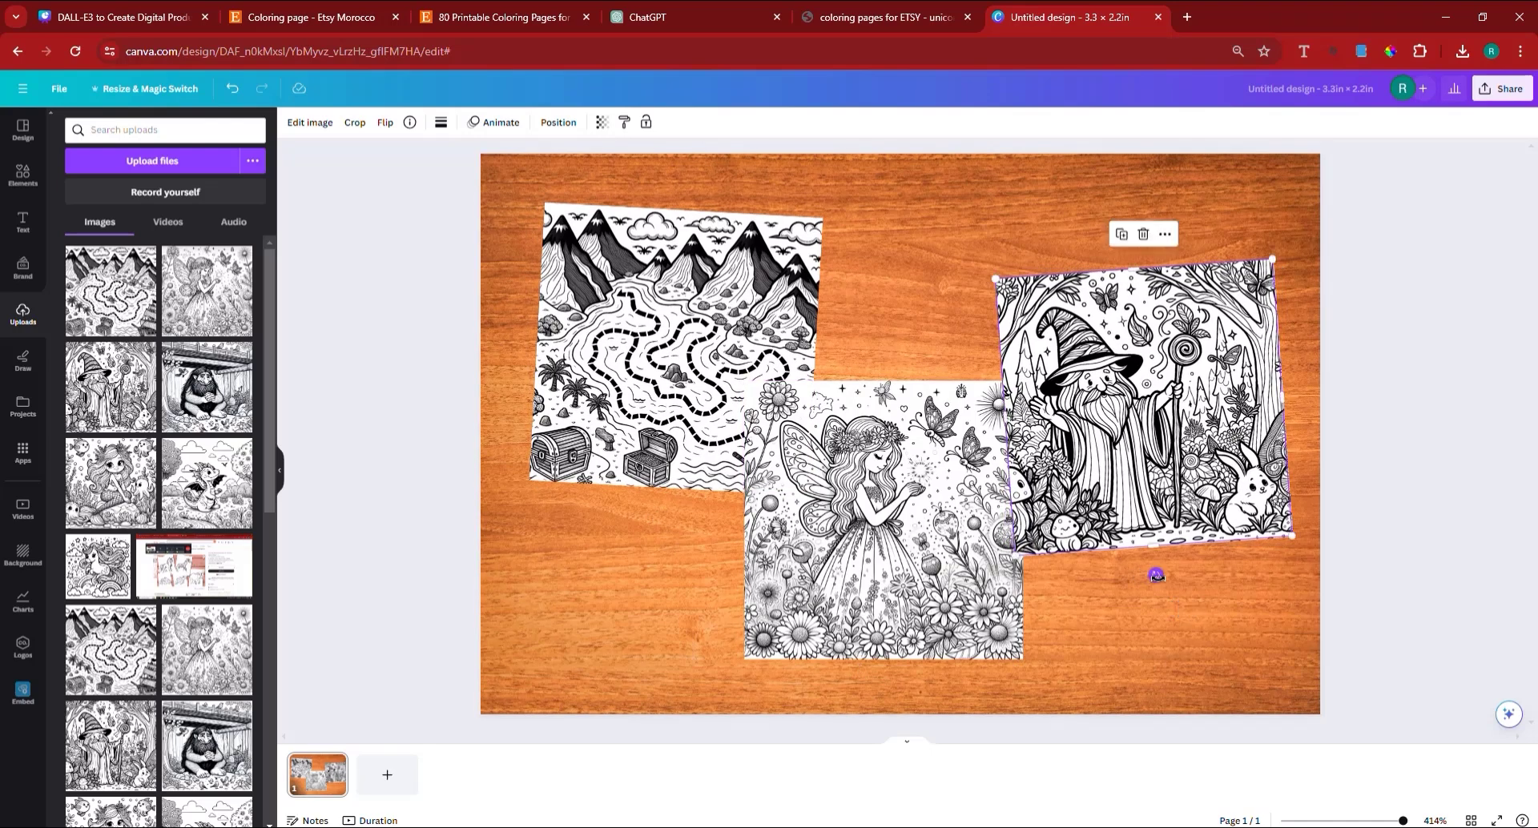
{"action": "mouse_move", "coordinate": [1095, 478]}
{"action": "left_mouse_down"}
{"action": "mouse_move", "coordinate": [1081, 461]}
{"action": "mouse_move", "coordinate": [1084, 489]}
{"action": "left_mouse_up"}
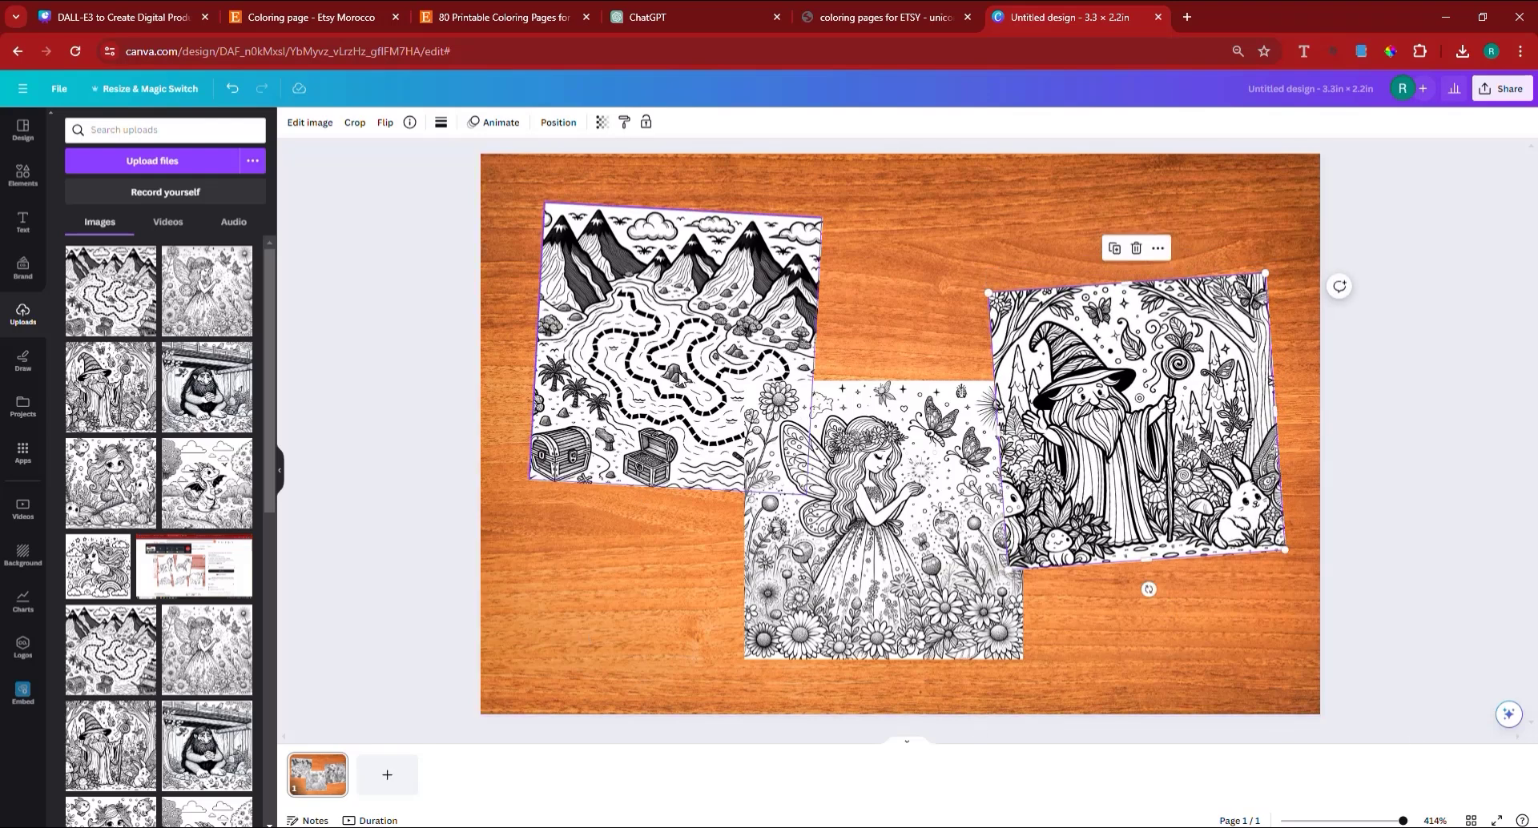
Step: Apply an Angle shadow to the treasure map page
{"action": "left_click", "coordinate": [617, 393]}
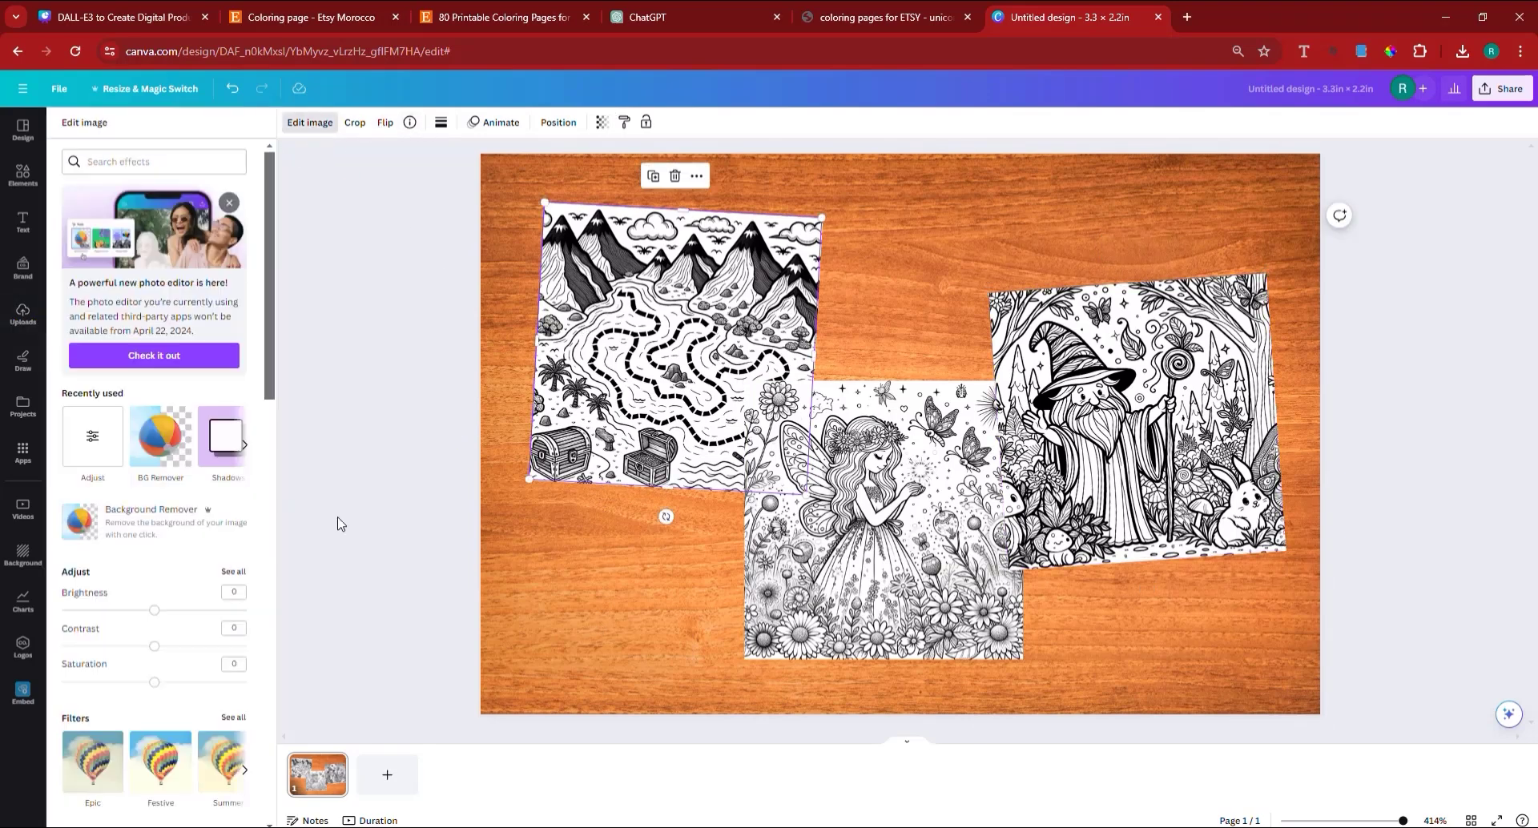
{"action": "left_click", "coordinate": [226, 449]}
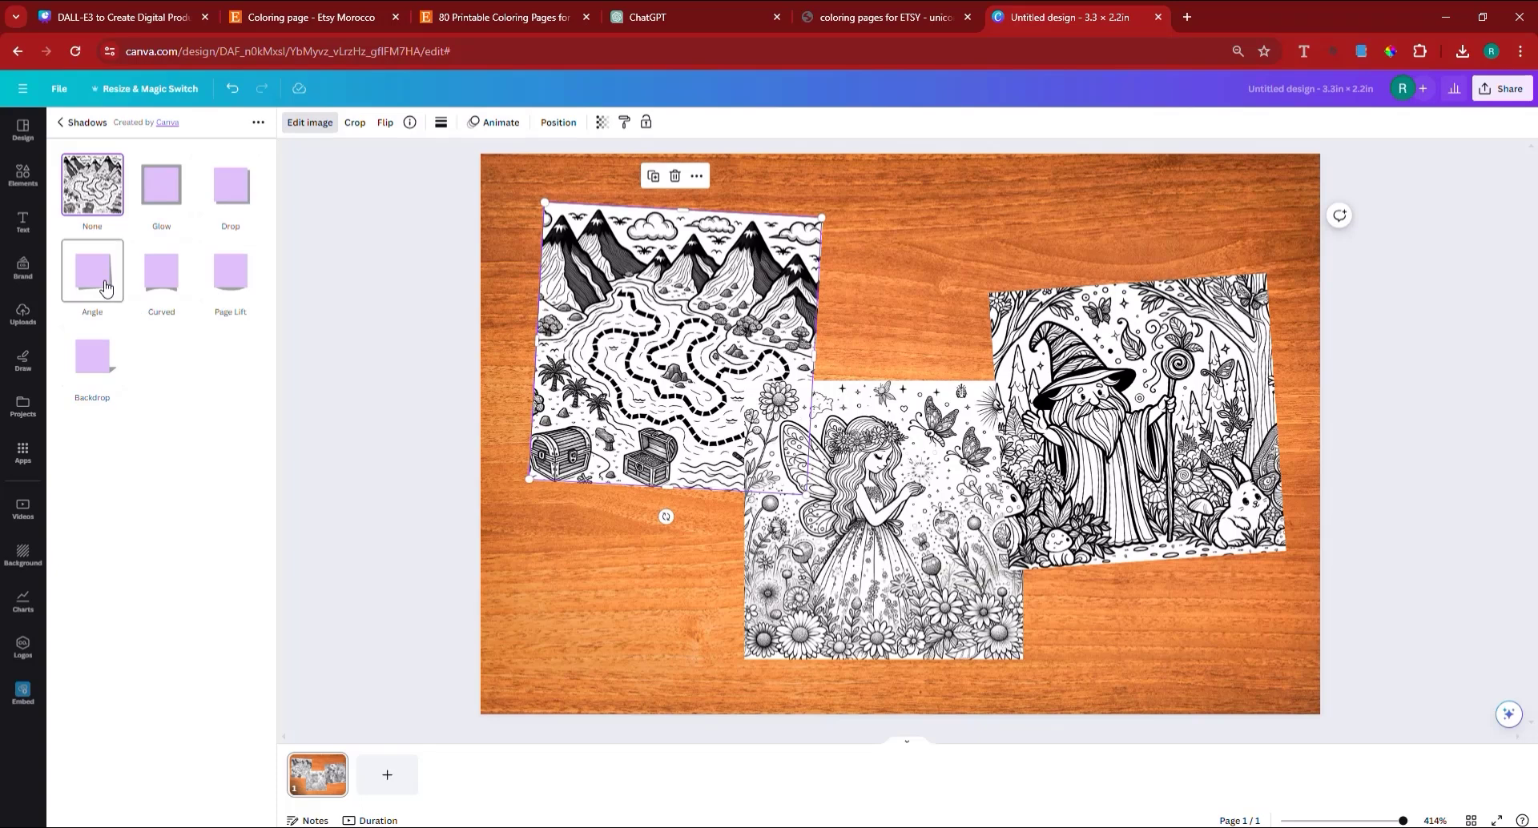
{"action": "left_click", "coordinate": [103, 310]}
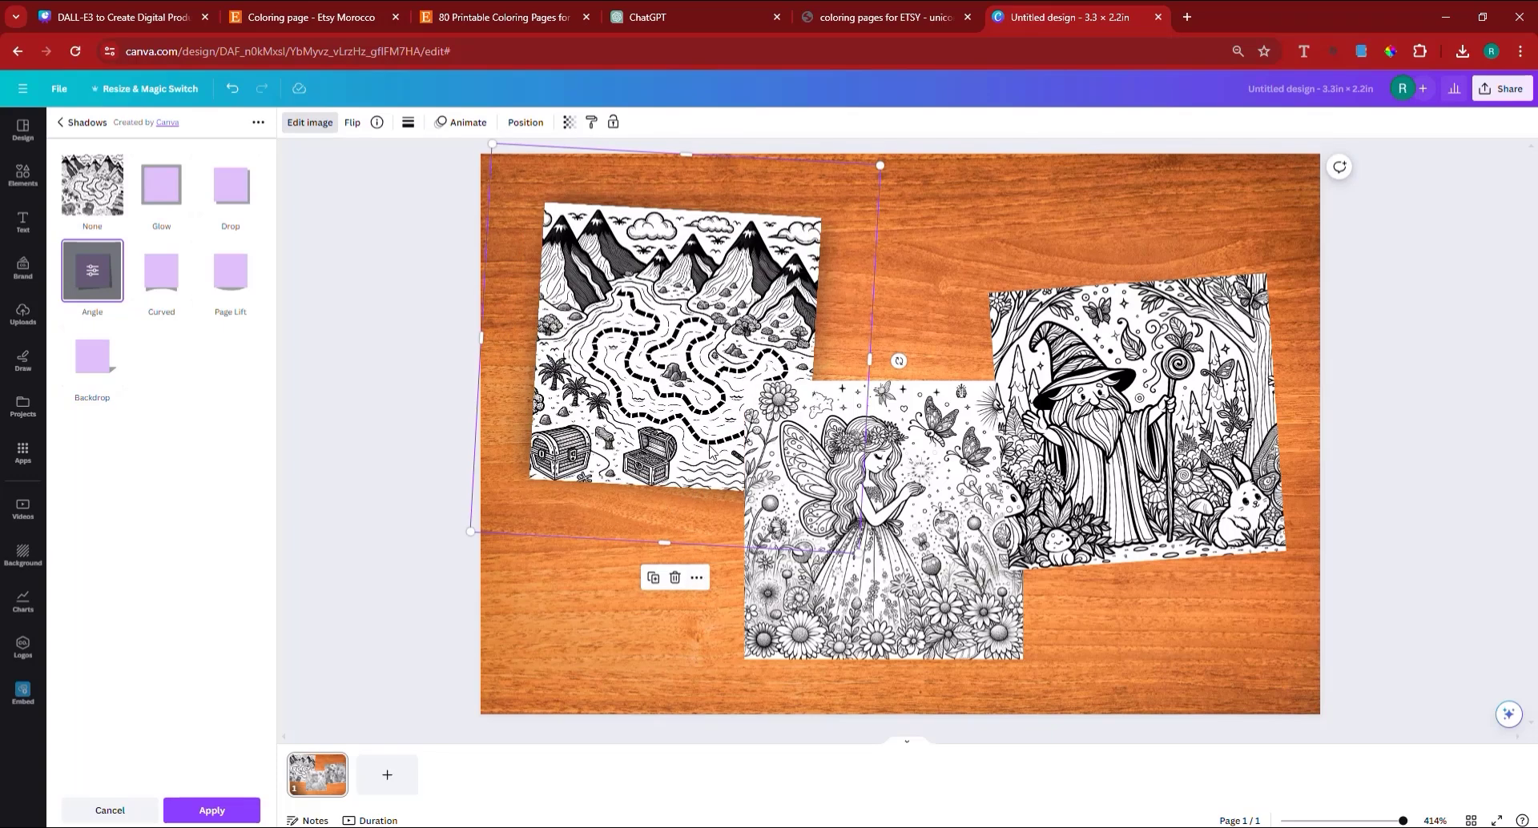
{"action": "left_click", "coordinate": [230, 814]}
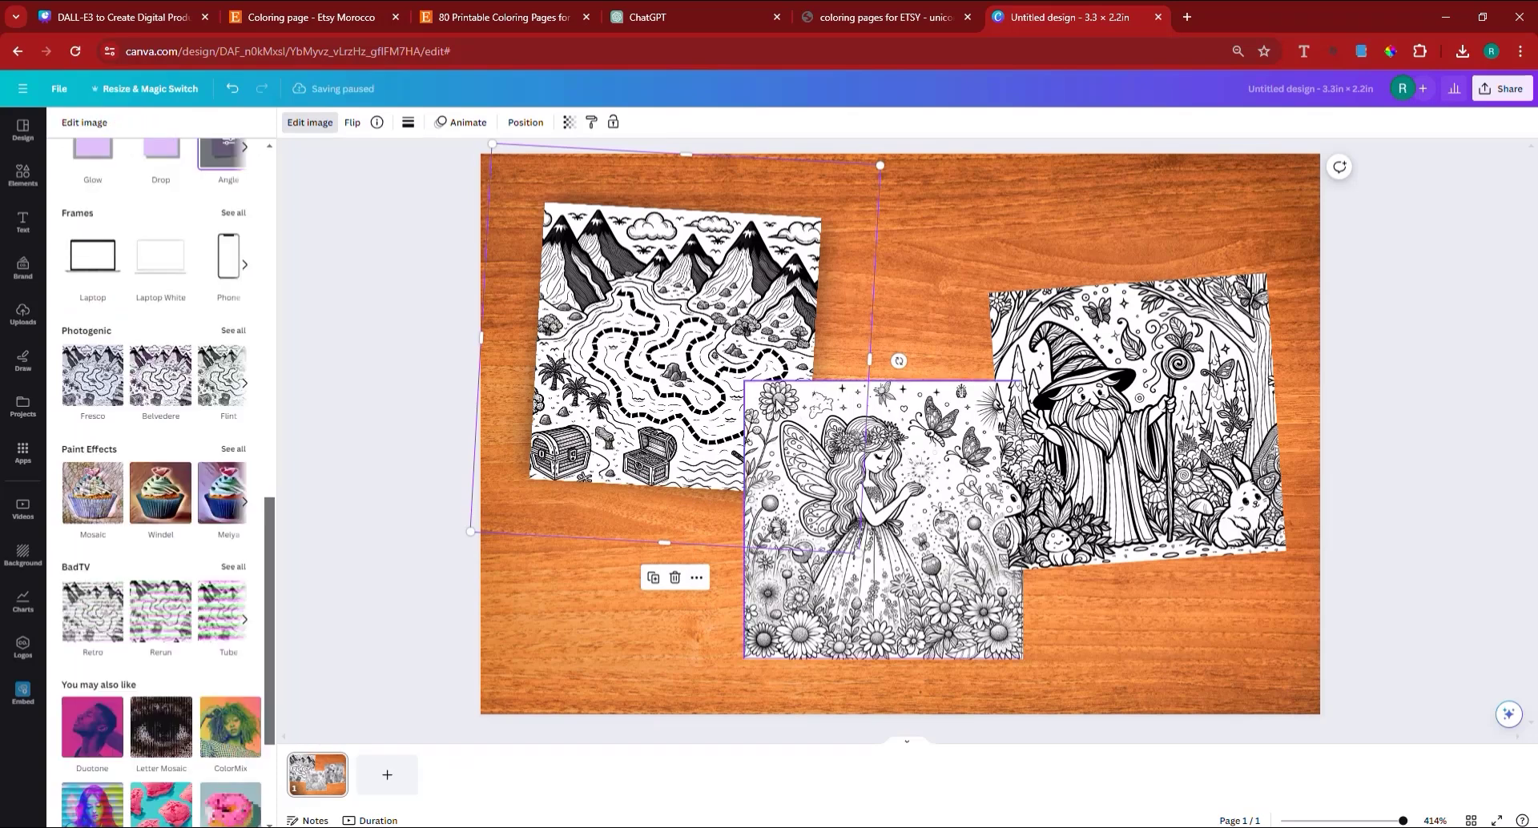
Step: Try a Glow shadow on the fairy page
{"action": "left_click", "coordinate": [897, 590]}
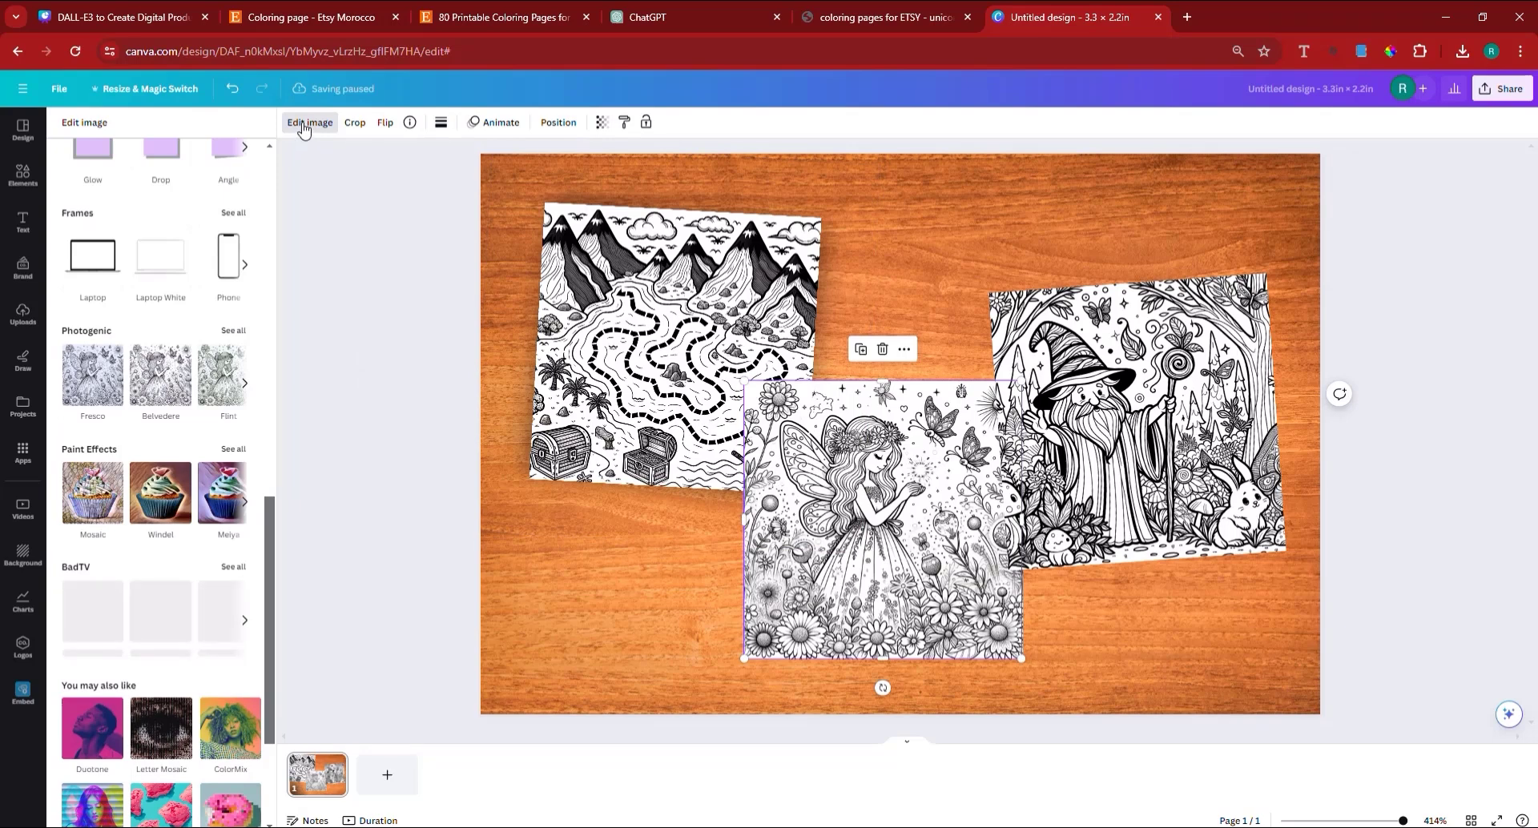
{"action": "left_click", "coordinate": [89, 164]}
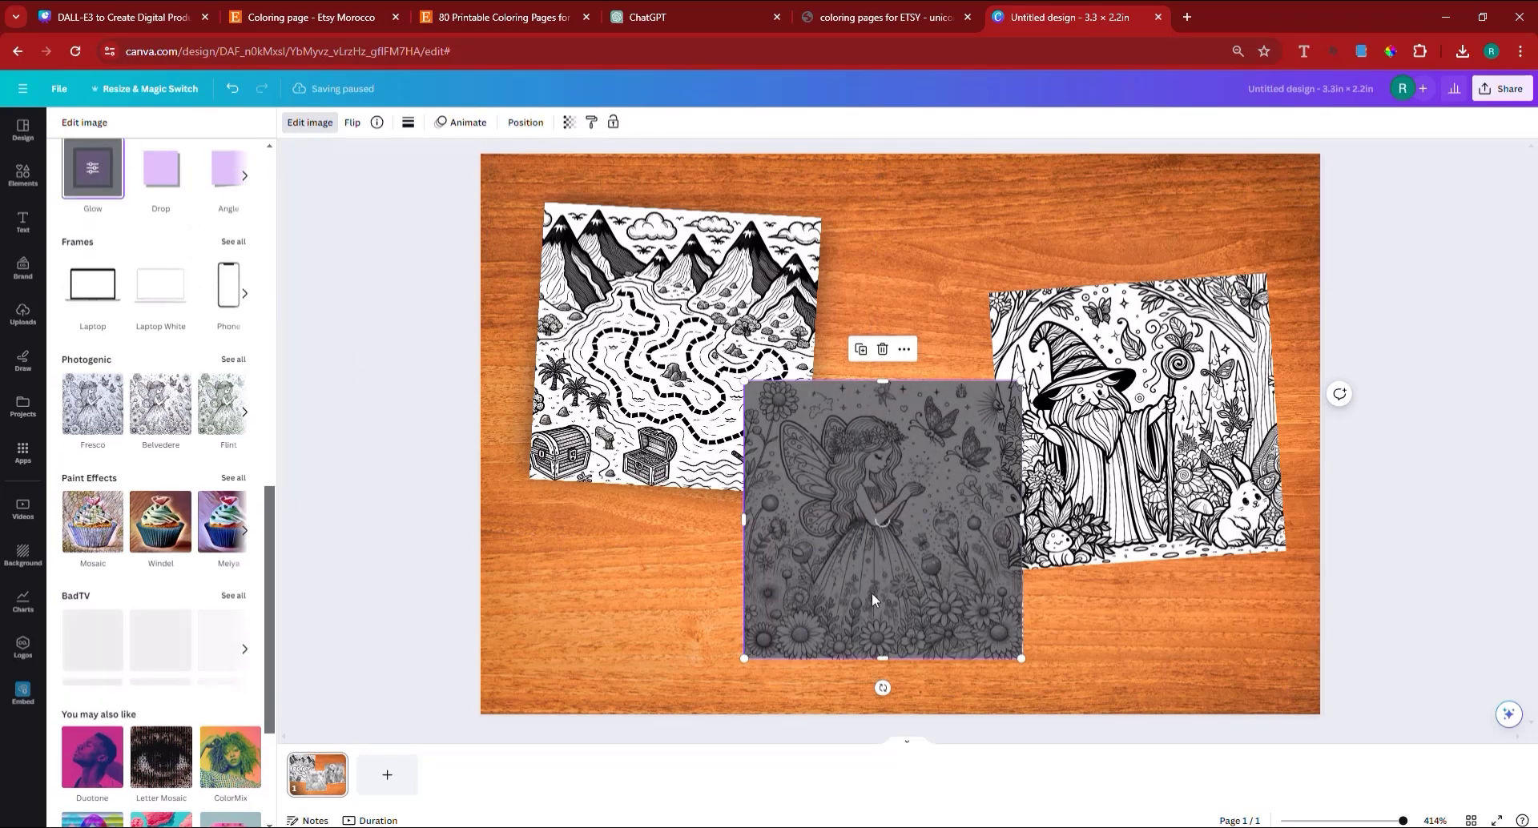
{"action": "left_click", "coordinate": [94, 175]}
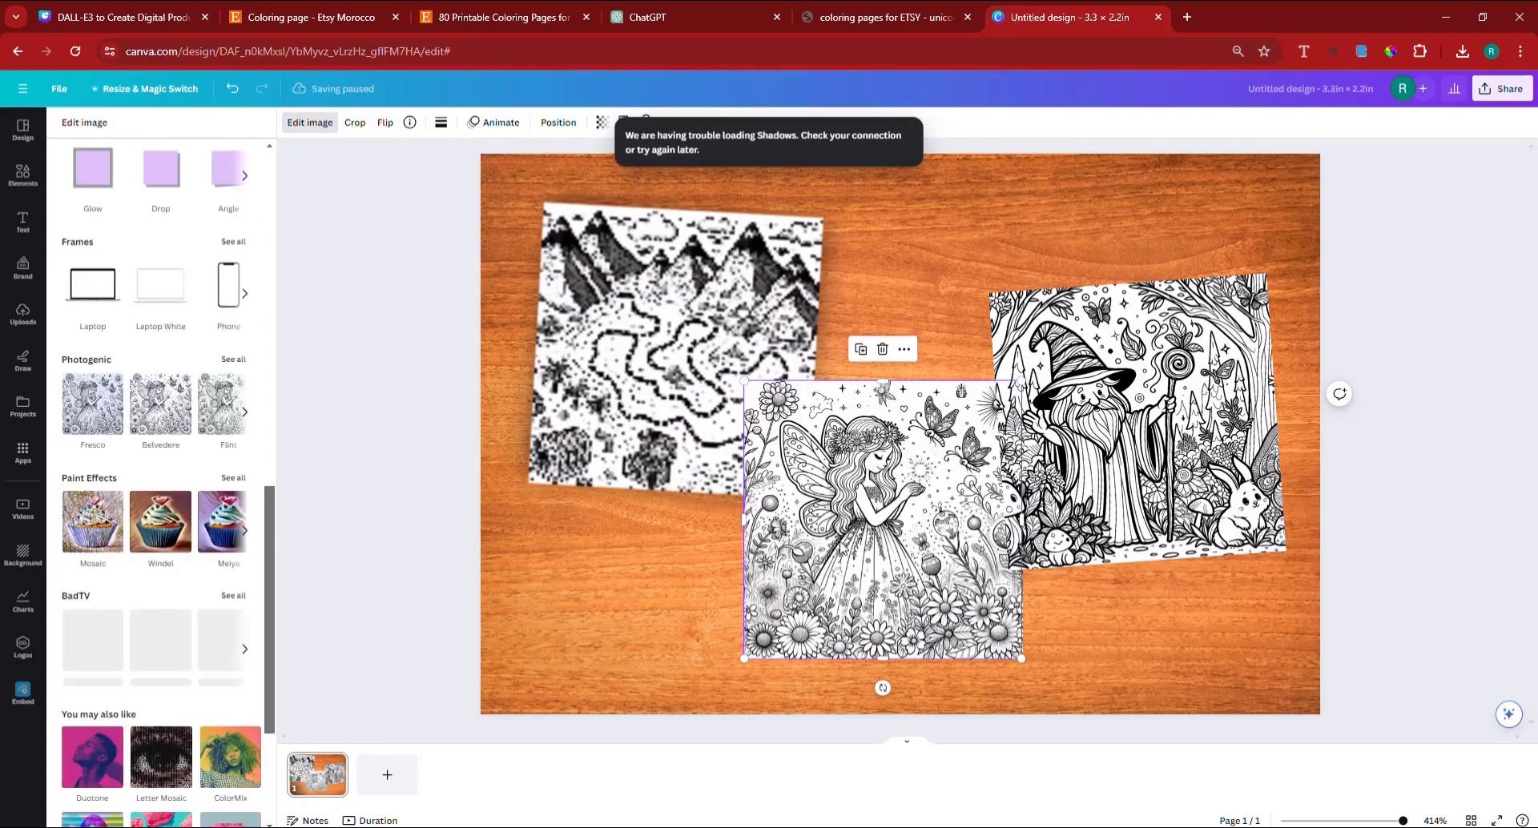
{"action": "left_click", "coordinate": [93, 176]}
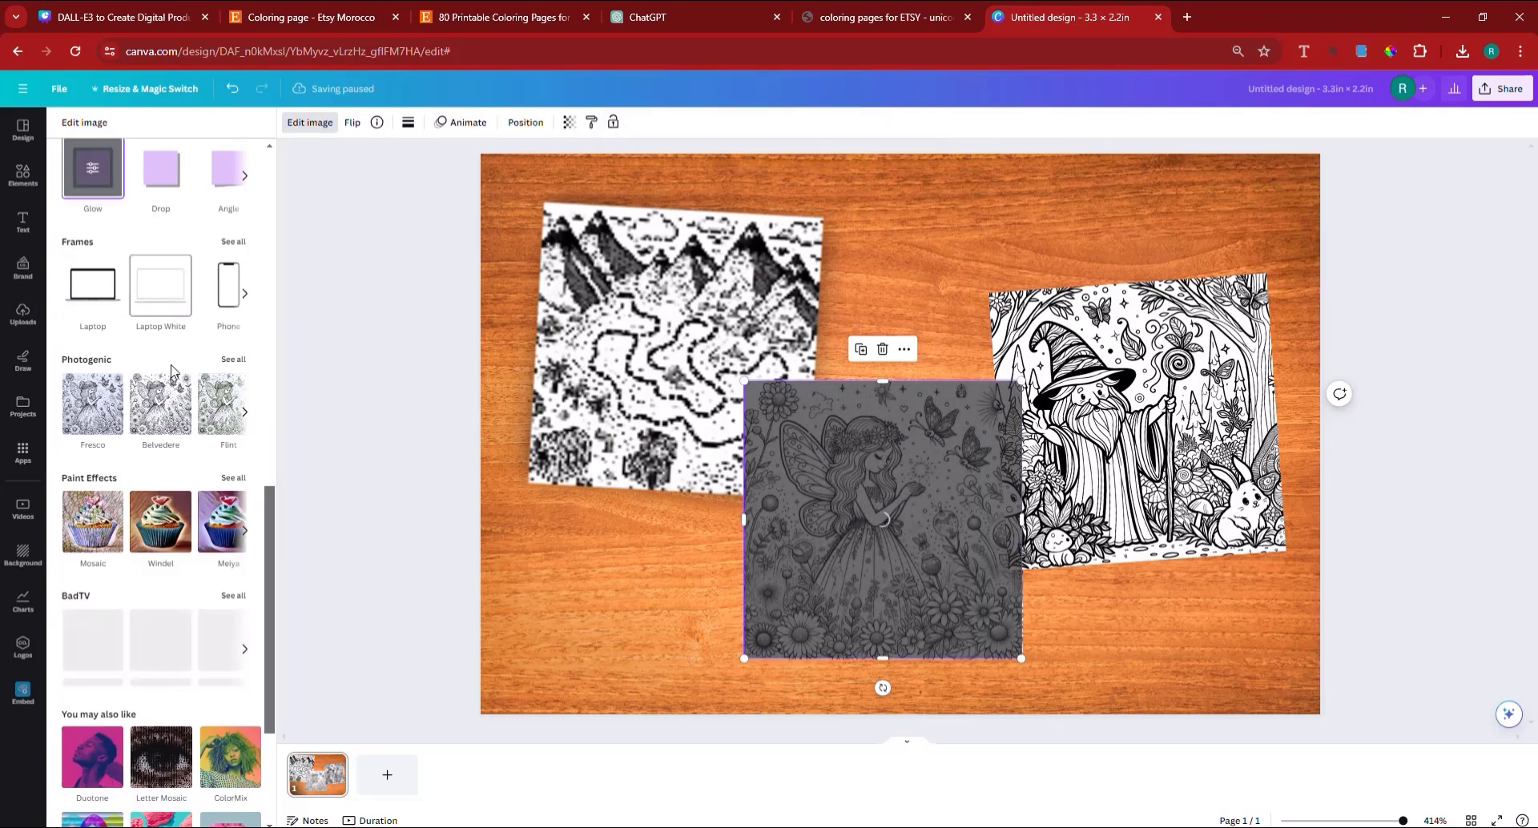
{"action": "left_click", "coordinate": [93, 169]}
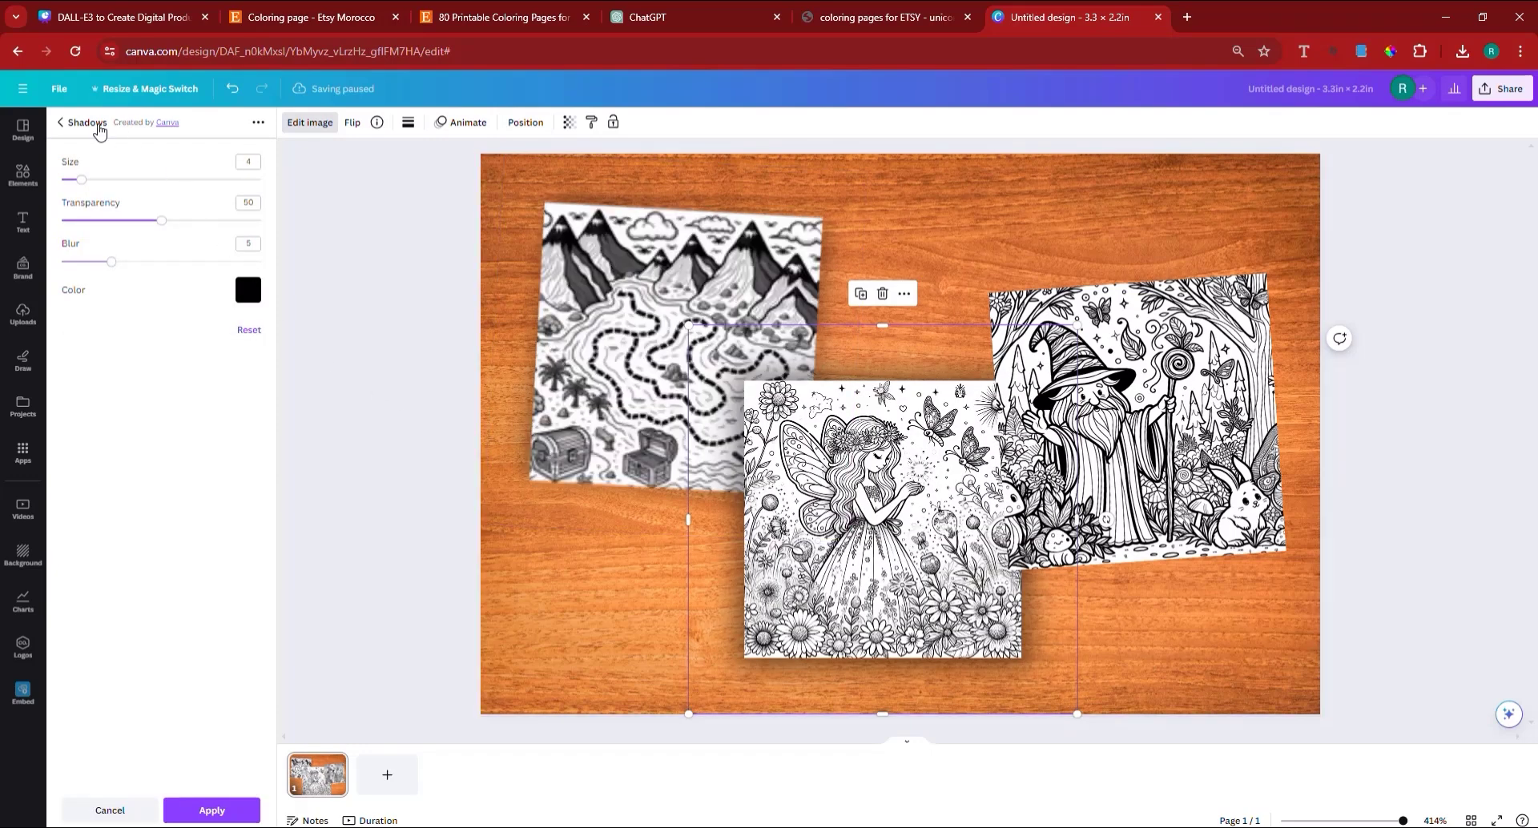
{"action": "left_click", "coordinate": [61, 122]}
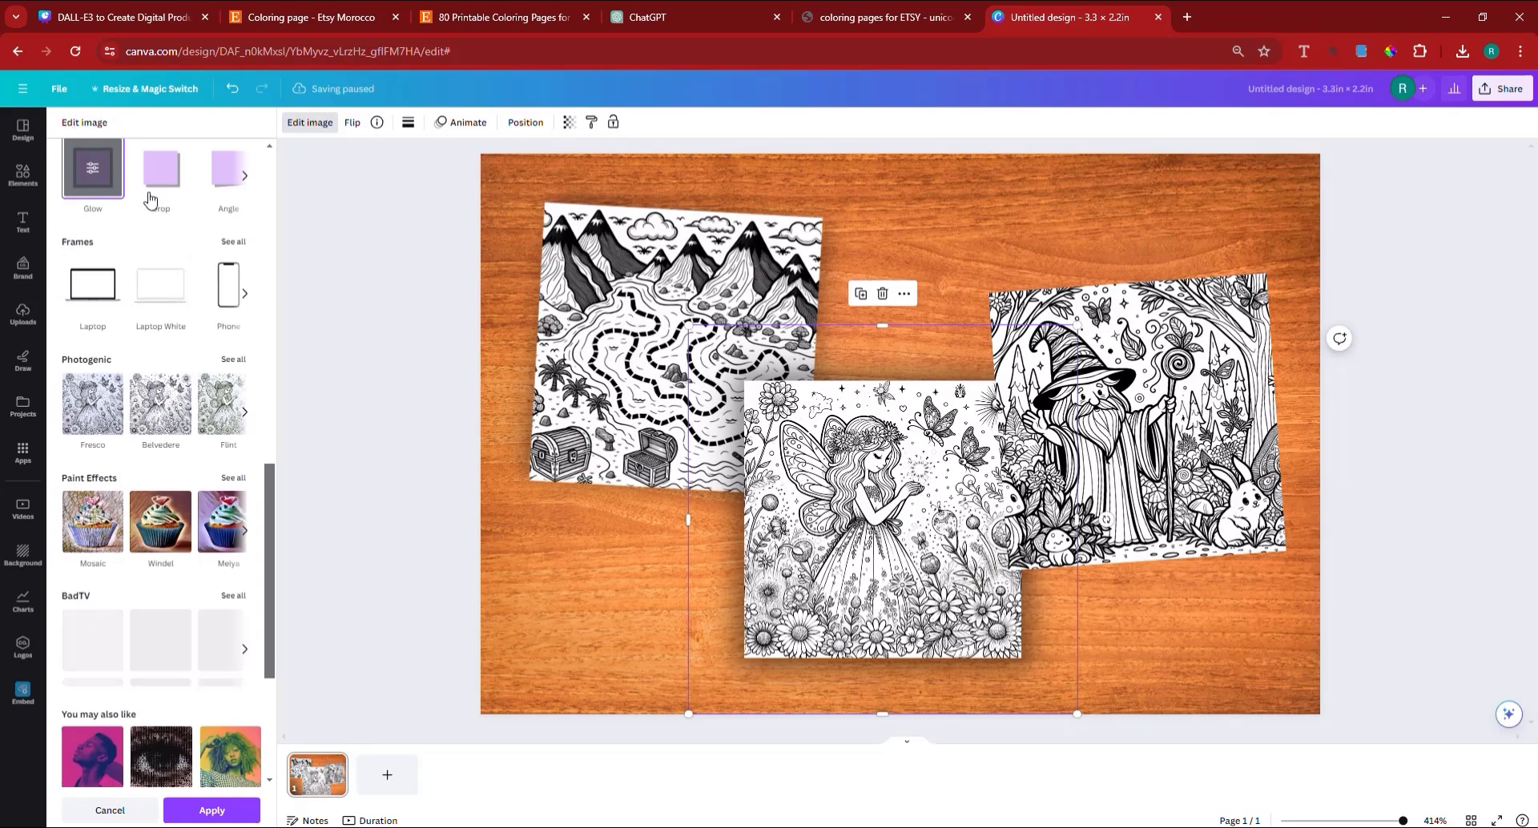
Step: Apply an Angle shadow to the fairy page, keeping its default settings
{"action": "scroll", "coordinate": [172, 240], "scroll_direction": "up", "scroll_amount": 1}
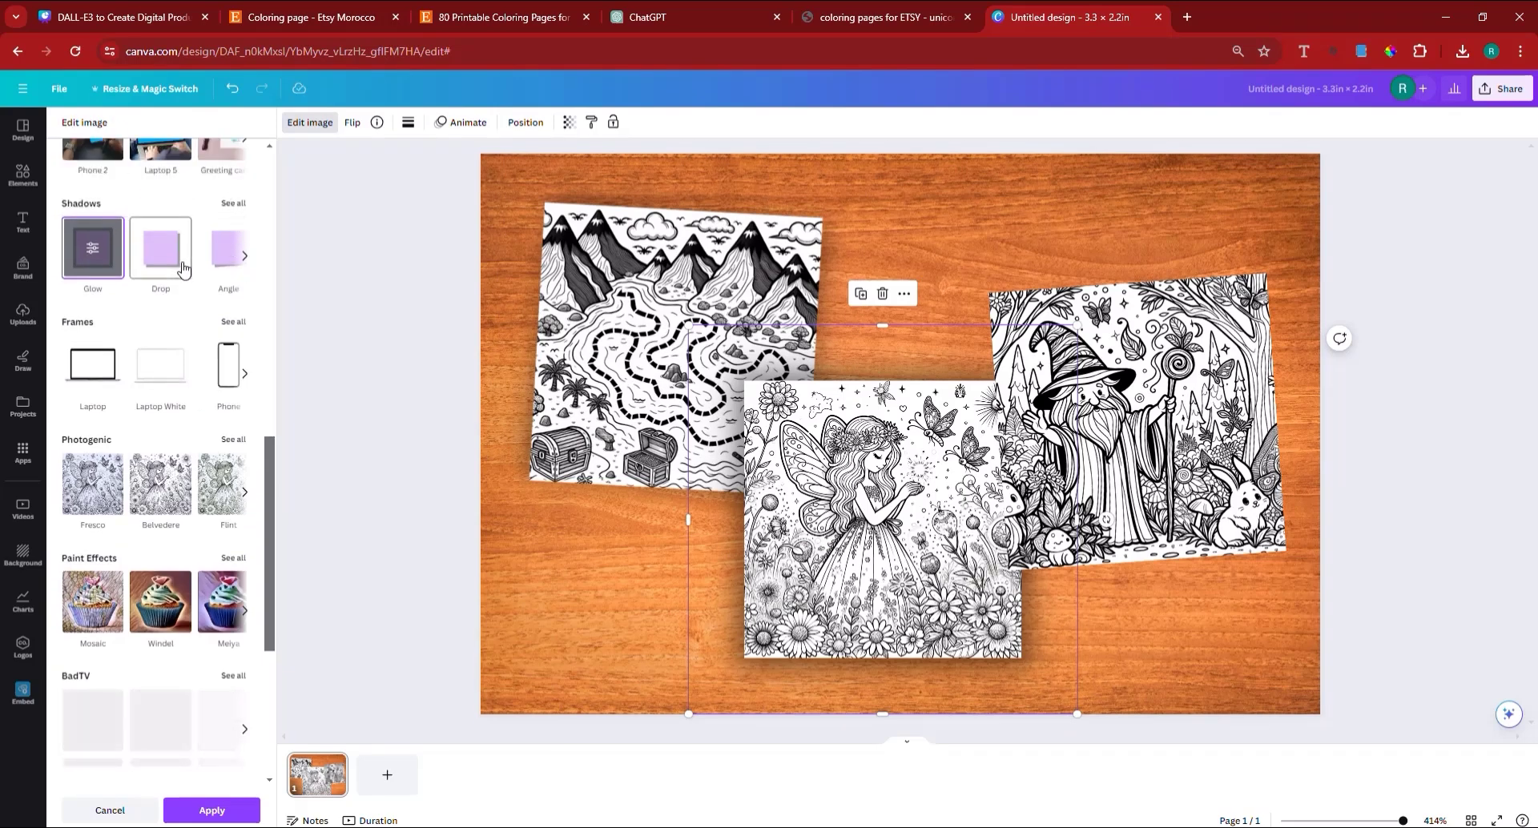
{"action": "left_click", "coordinate": [224, 266]}
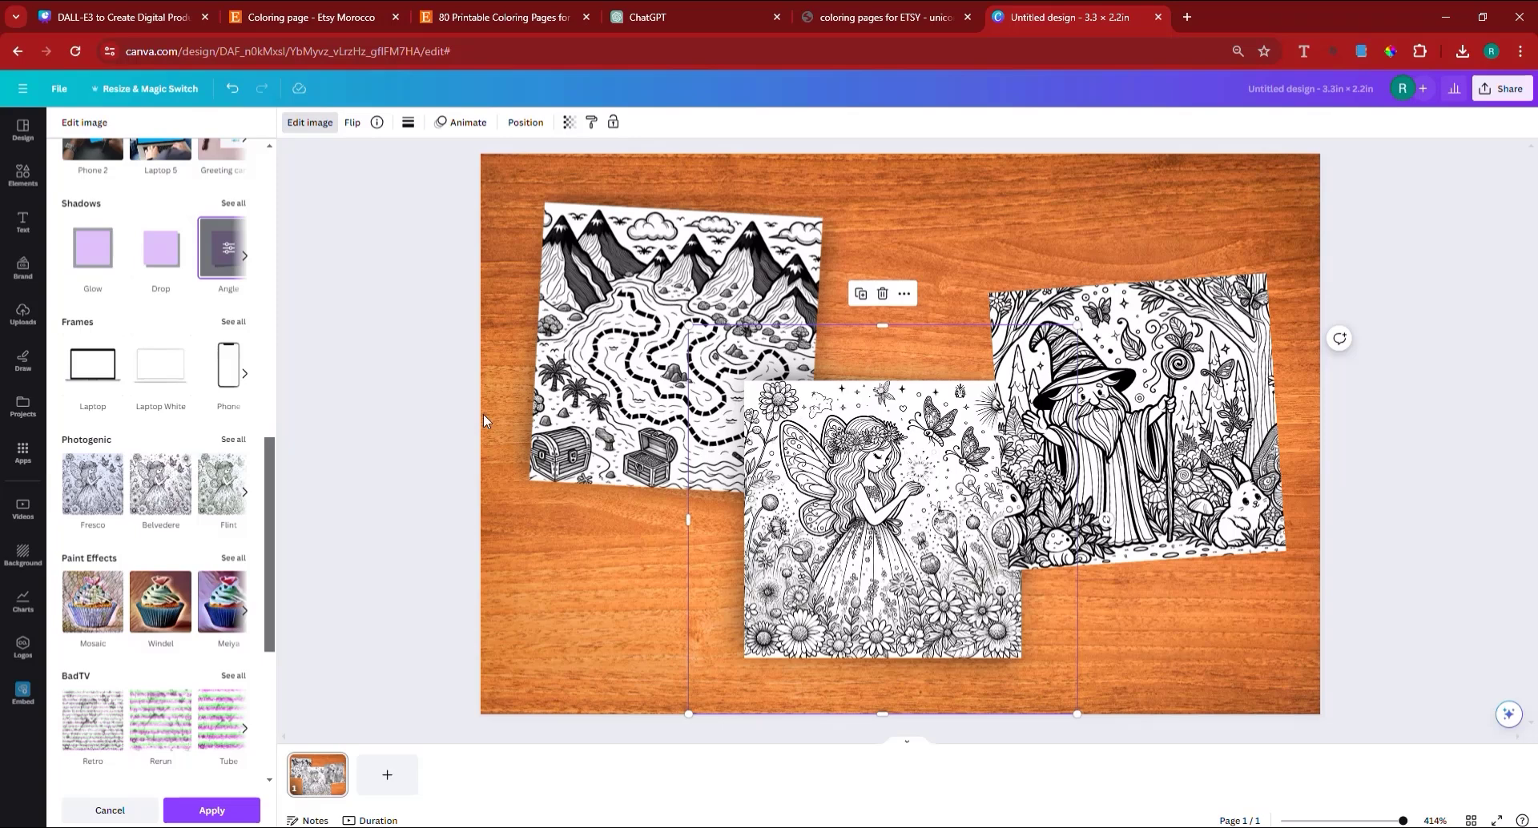
{"action": "left_click", "coordinate": [221, 256]}
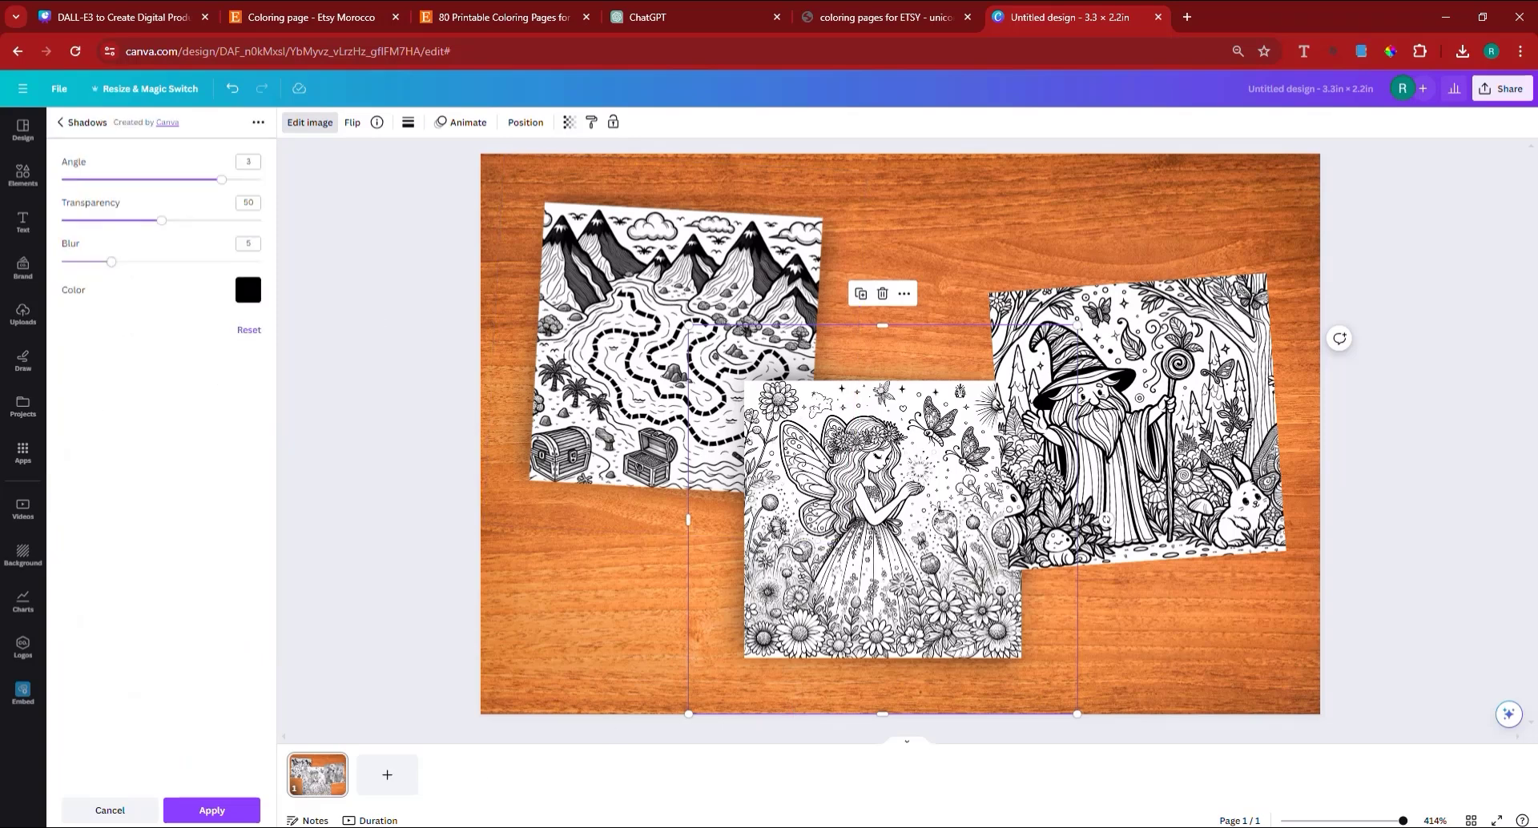
{"action": "left_click", "coordinate": [212, 810]}
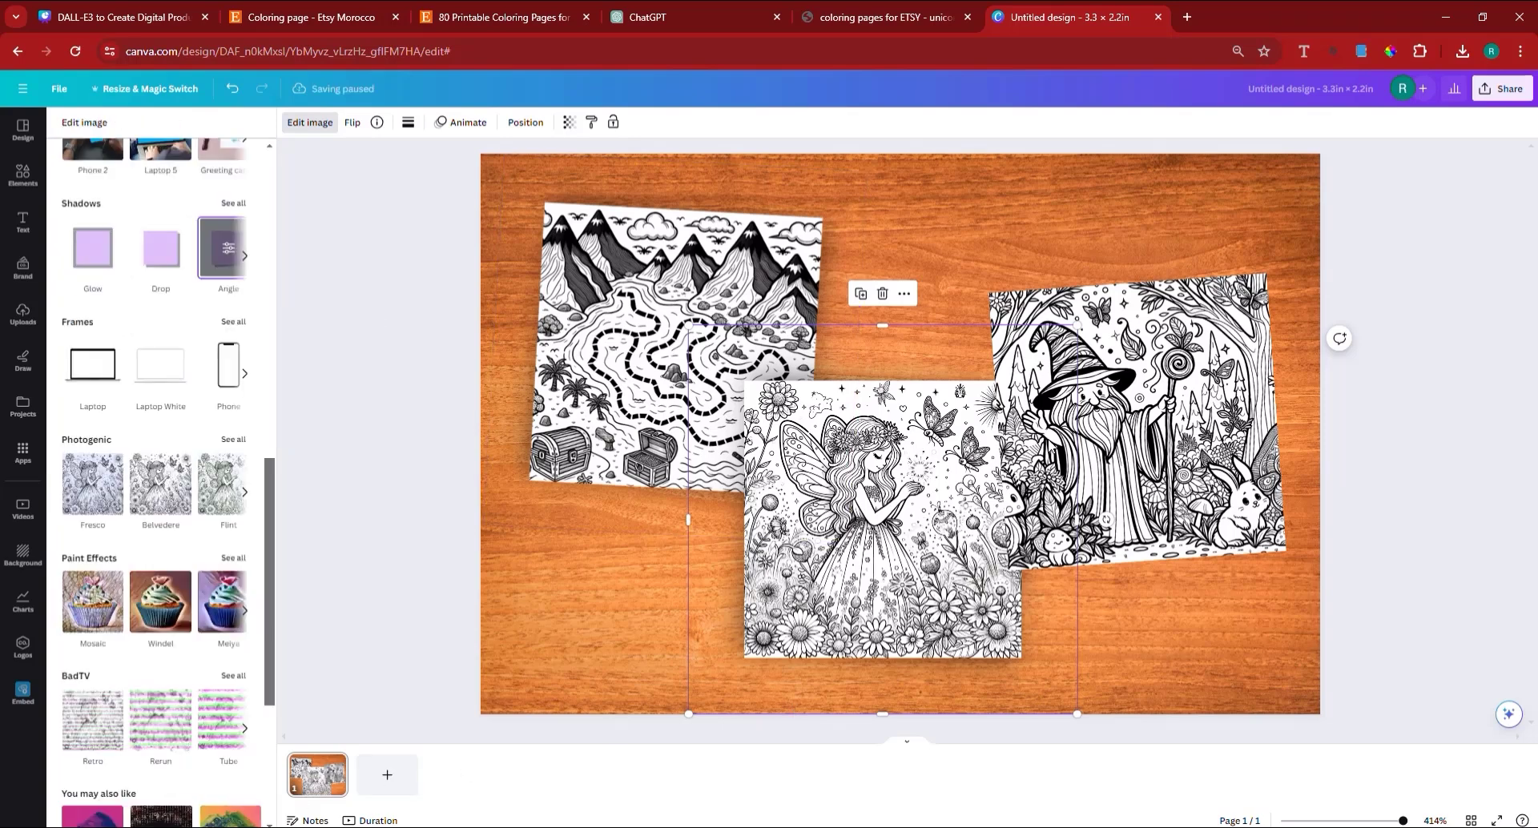
Step: Apply an Angle shadow to the wizard page
{"action": "left_click", "coordinate": [1092, 440]}
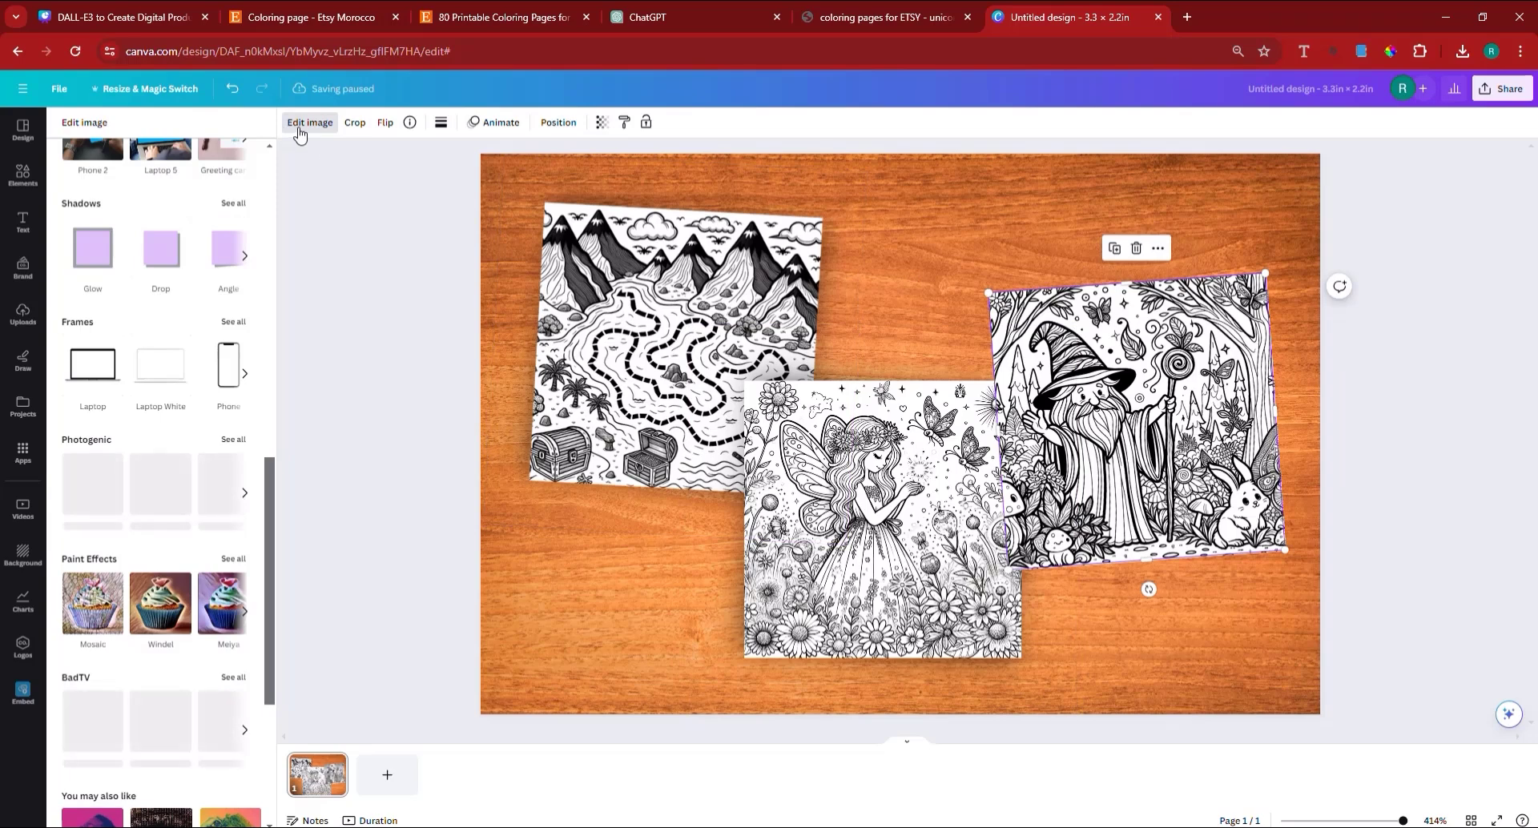
{"action": "left_click", "coordinate": [222, 269]}
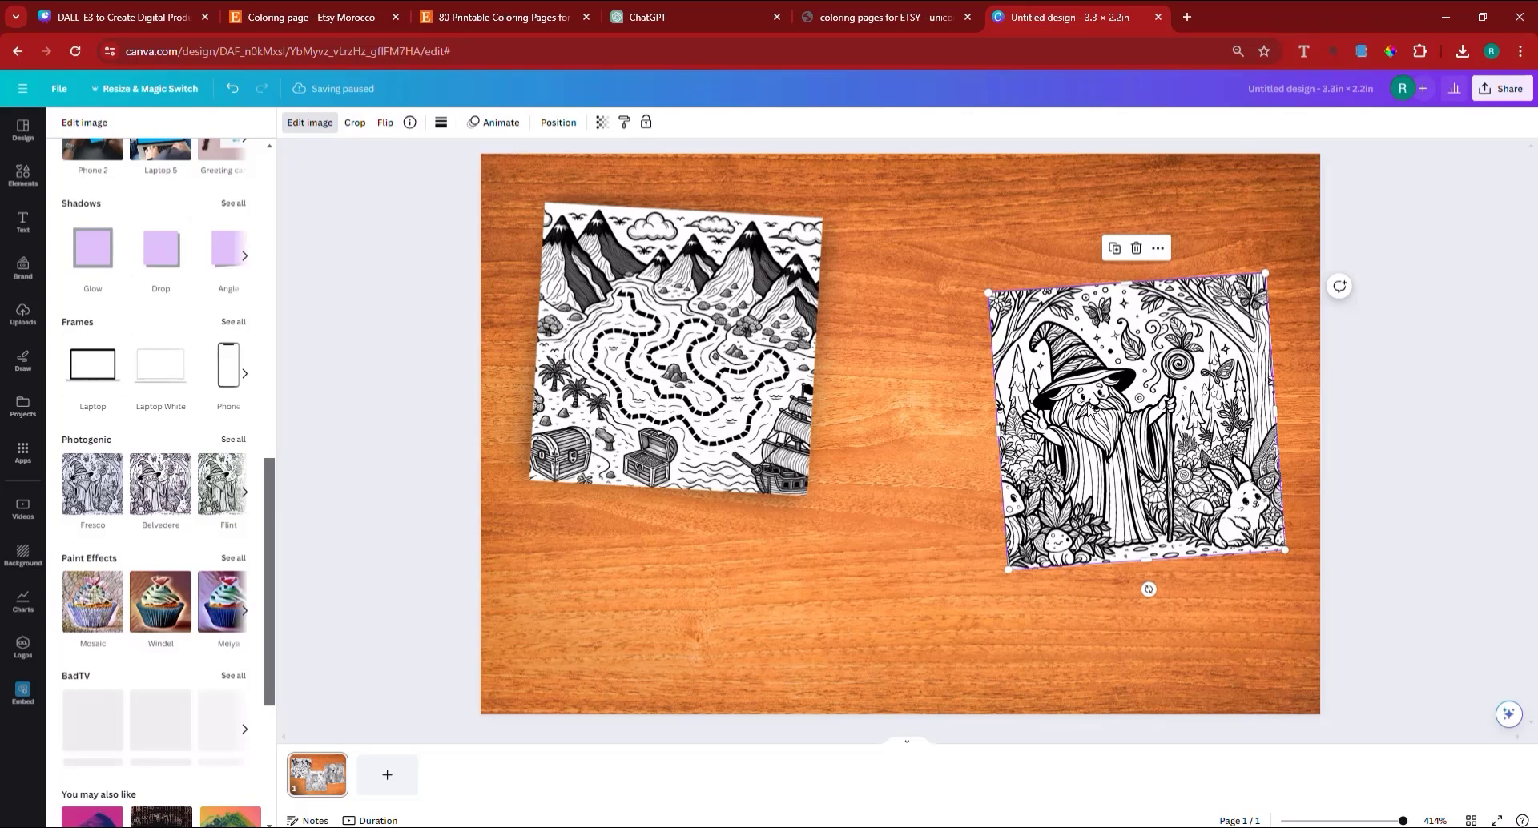
{"action": "left_click", "coordinate": [243, 257]}
{"action": "left_click", "coordinate": [116, 255]}
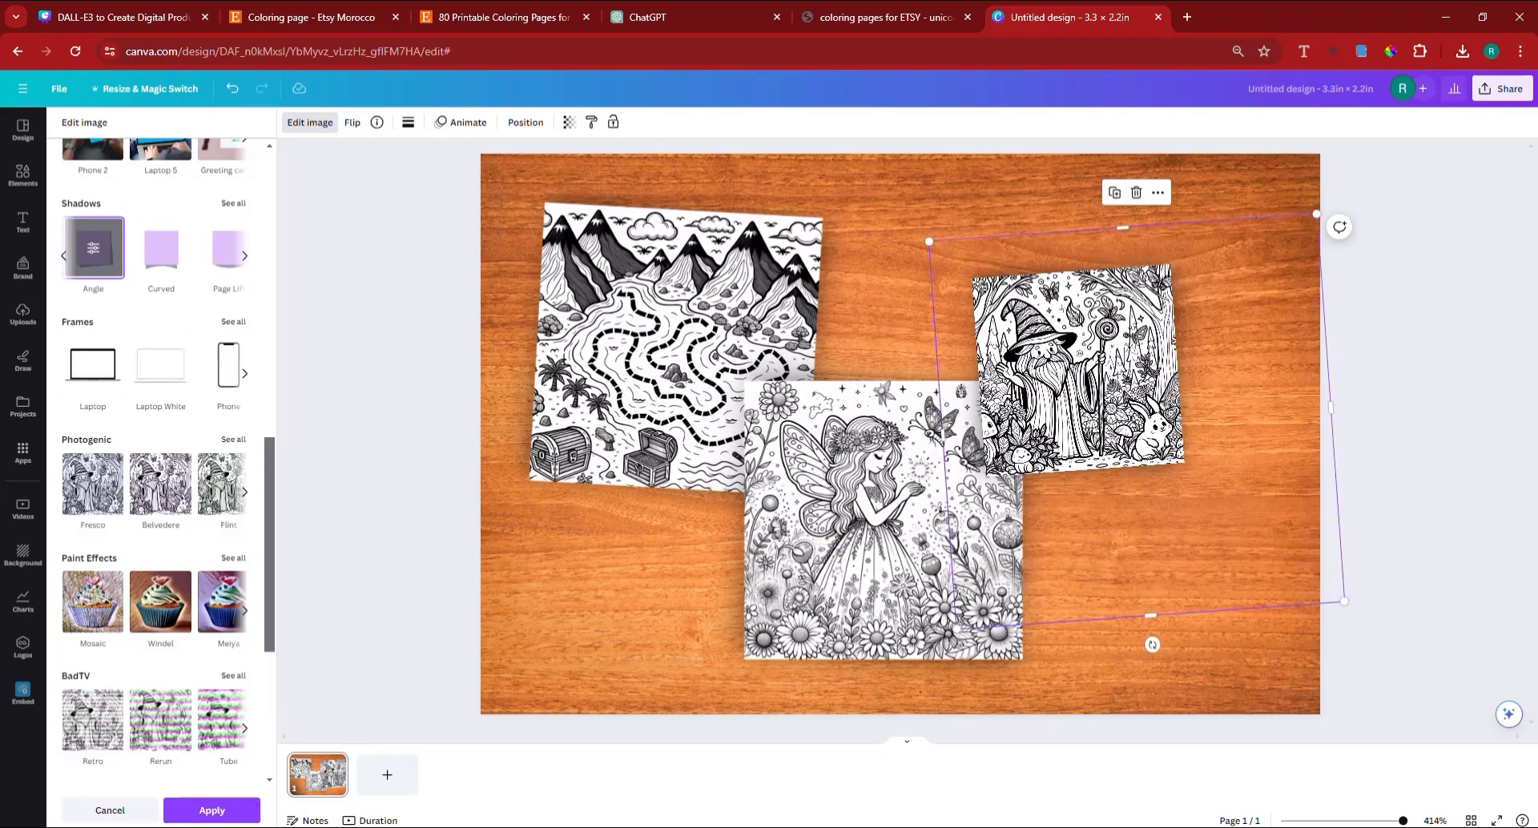
{"action": "left_click", "coordinate": [225, 811]}
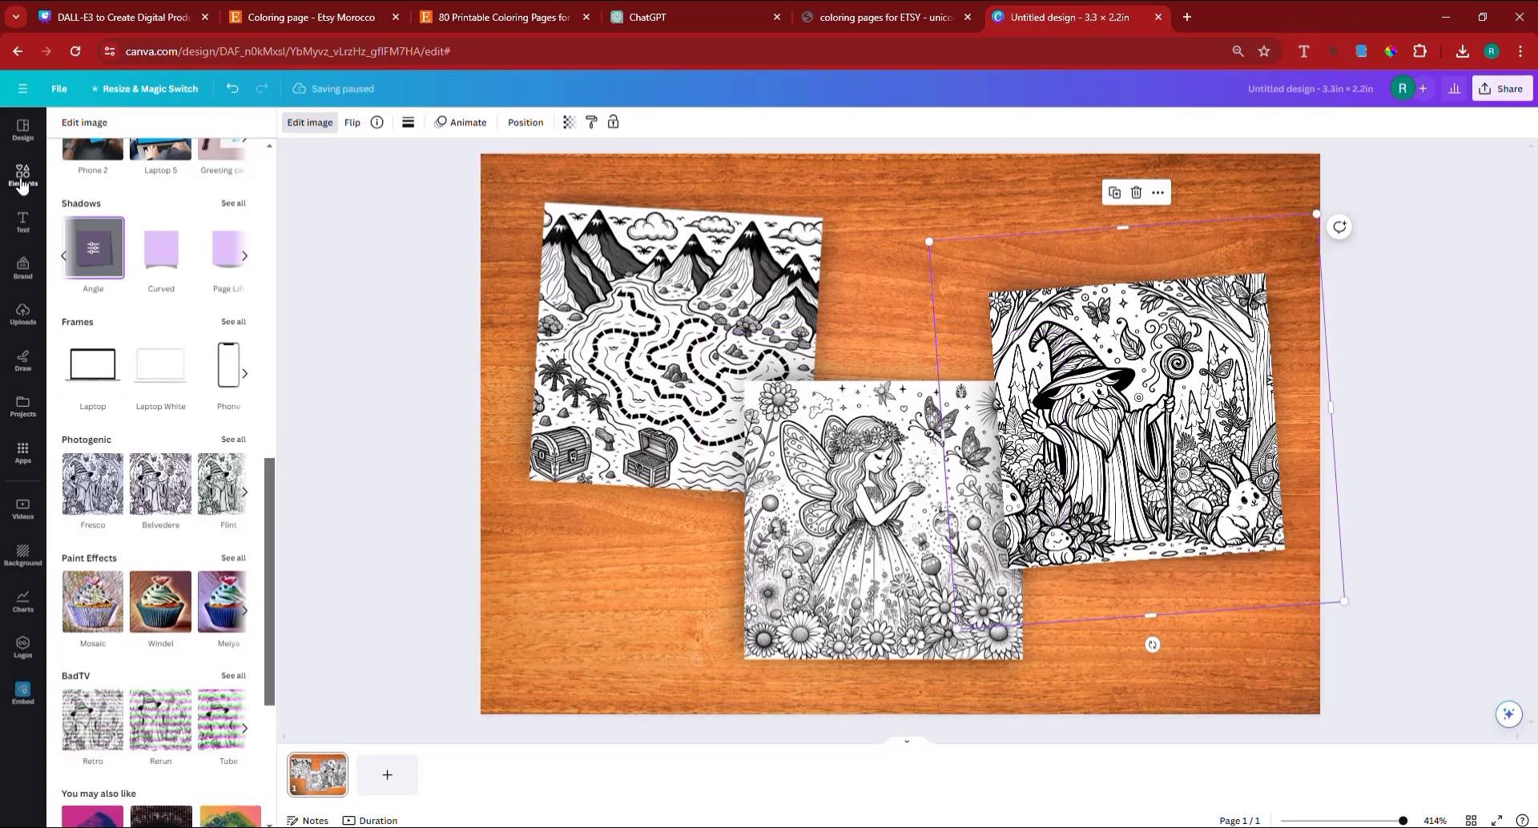
Step: Search the photo elements for "pencils" and add the image of diagonally fanned colored pencils to the design
{"action": "left_click", "coordinate": [24, 176]}
{"action": "left_click", "coordinate": [149, 132]}
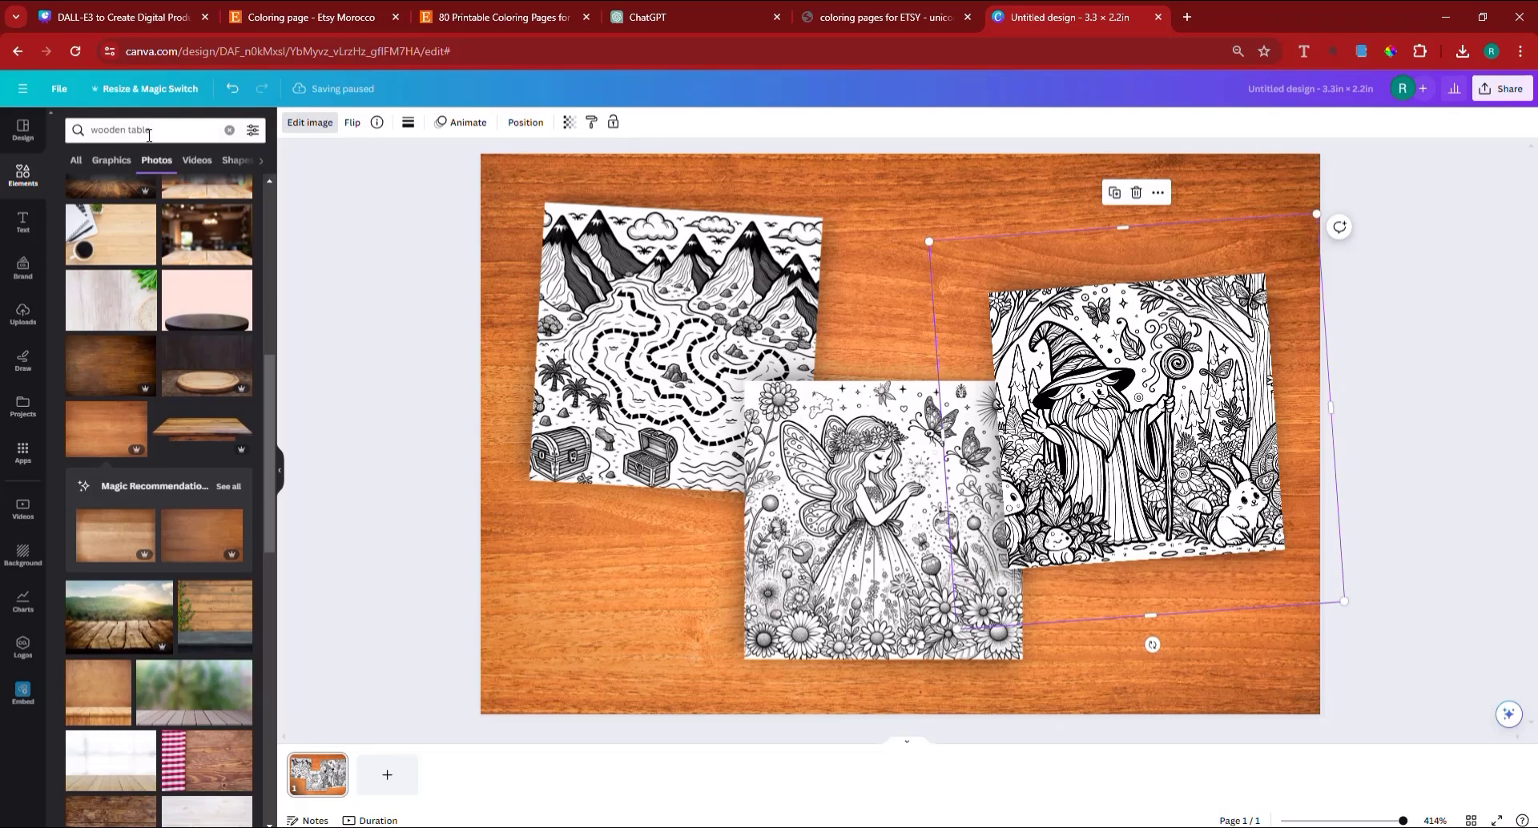
{"action": "type", "text": "p"}
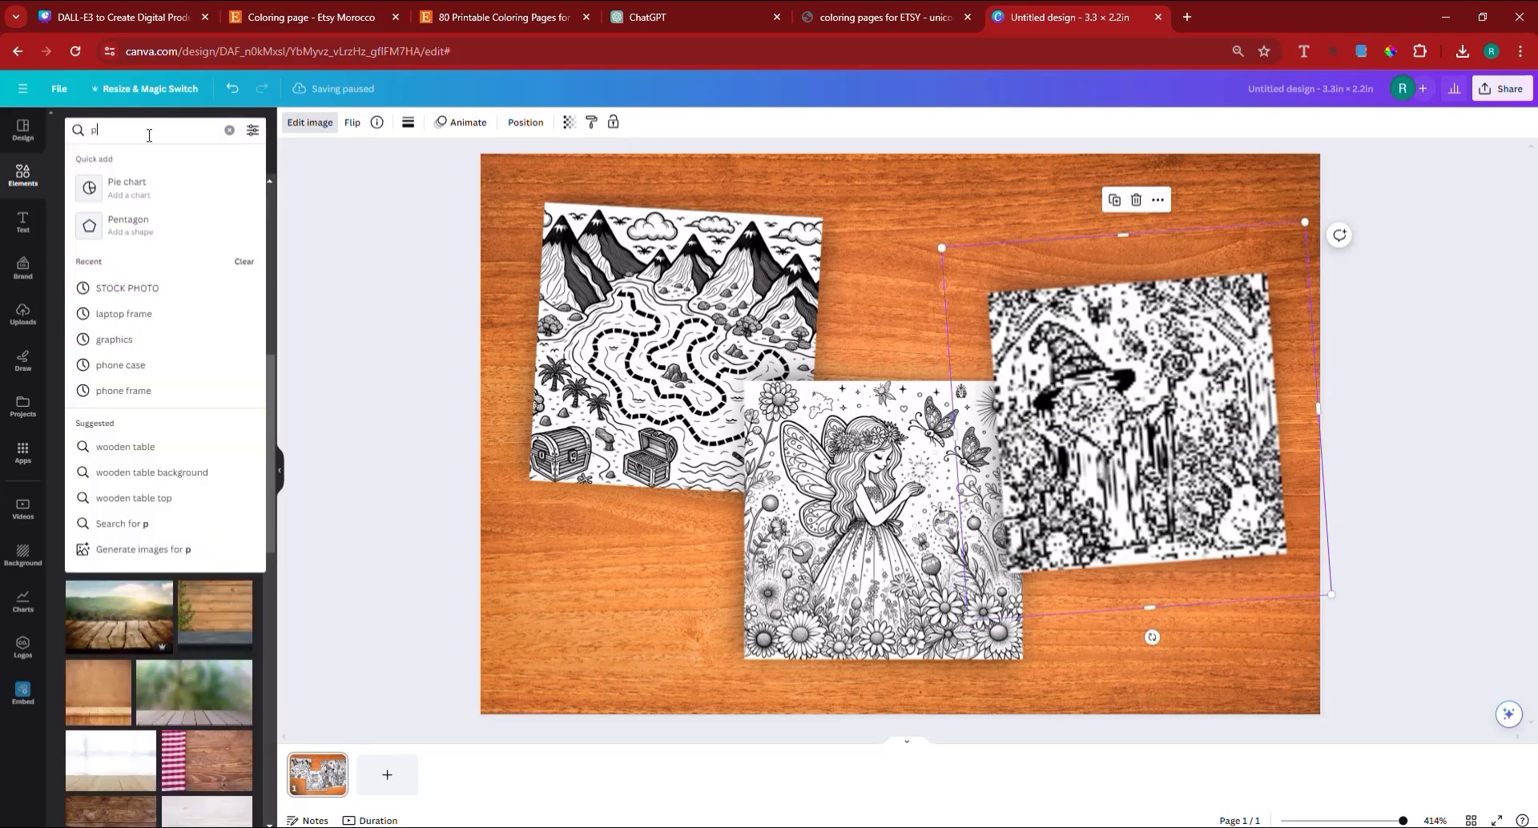
{"action": "type", "text": "nencils"}
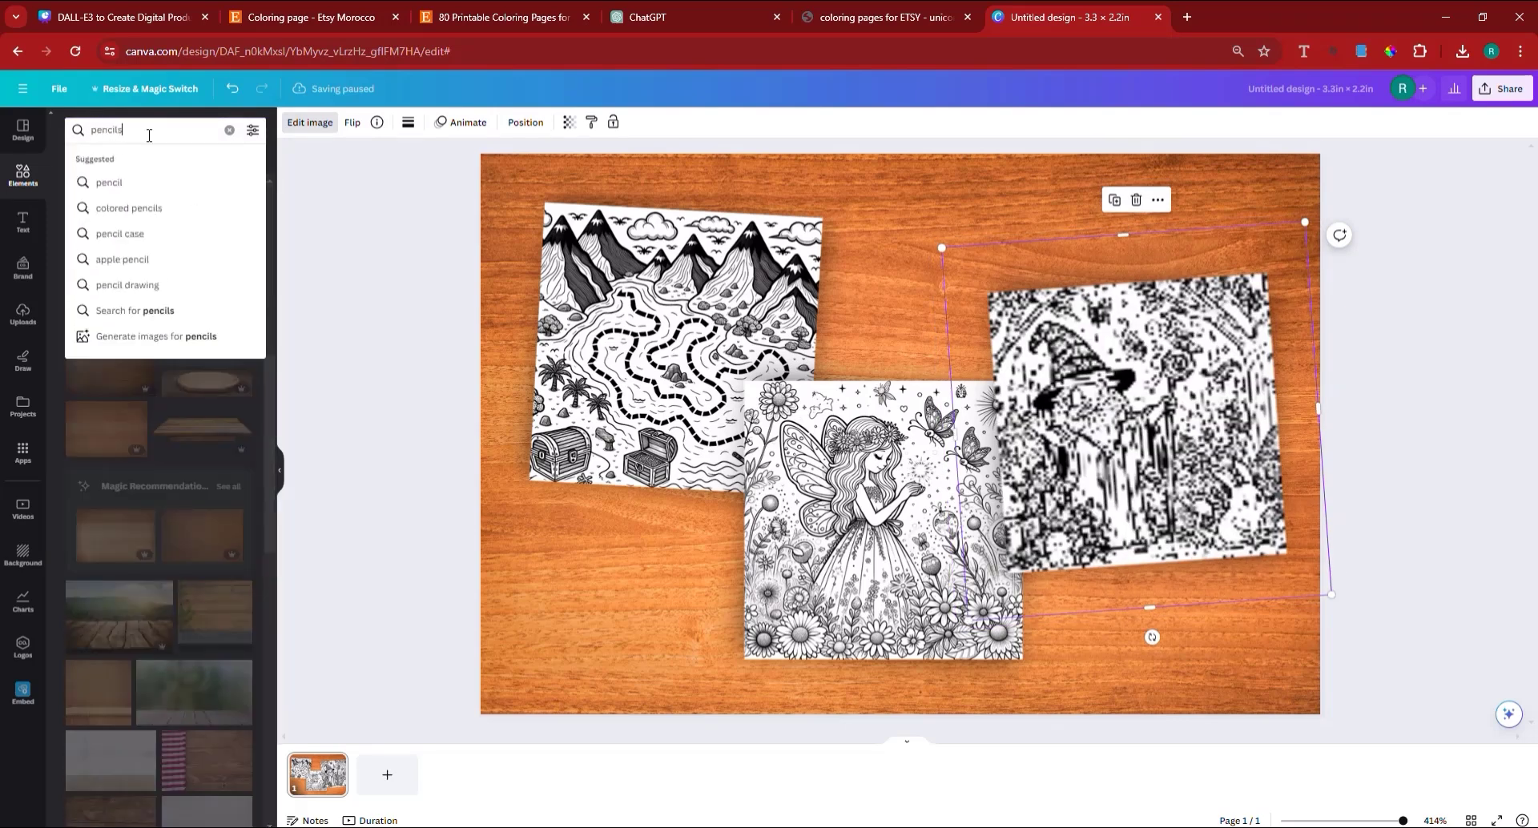
{"action": "key", "text": "Return"}
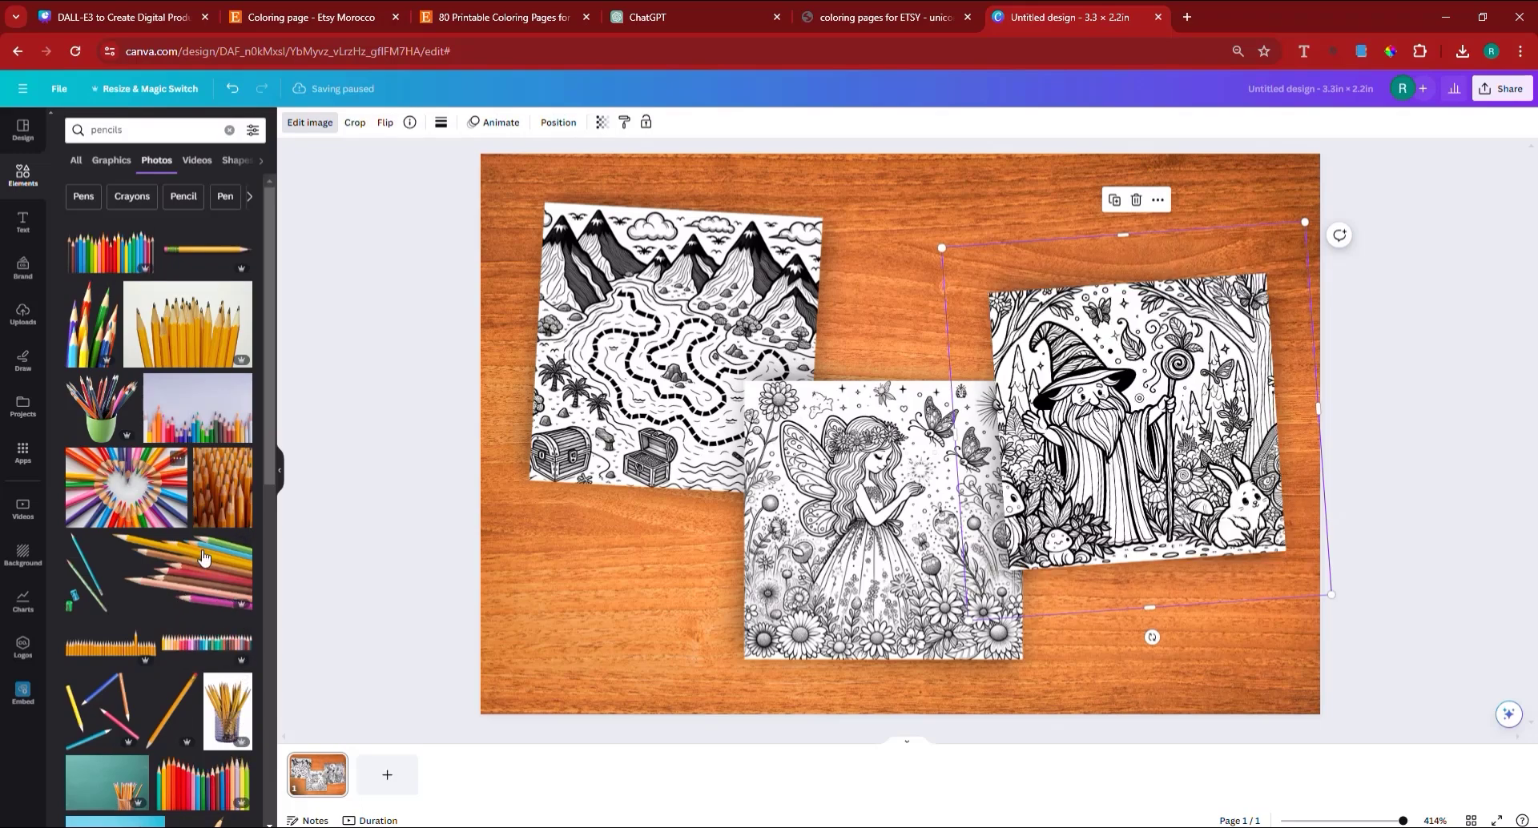
{"action": "left_click", "coordinate": [218, 598]}
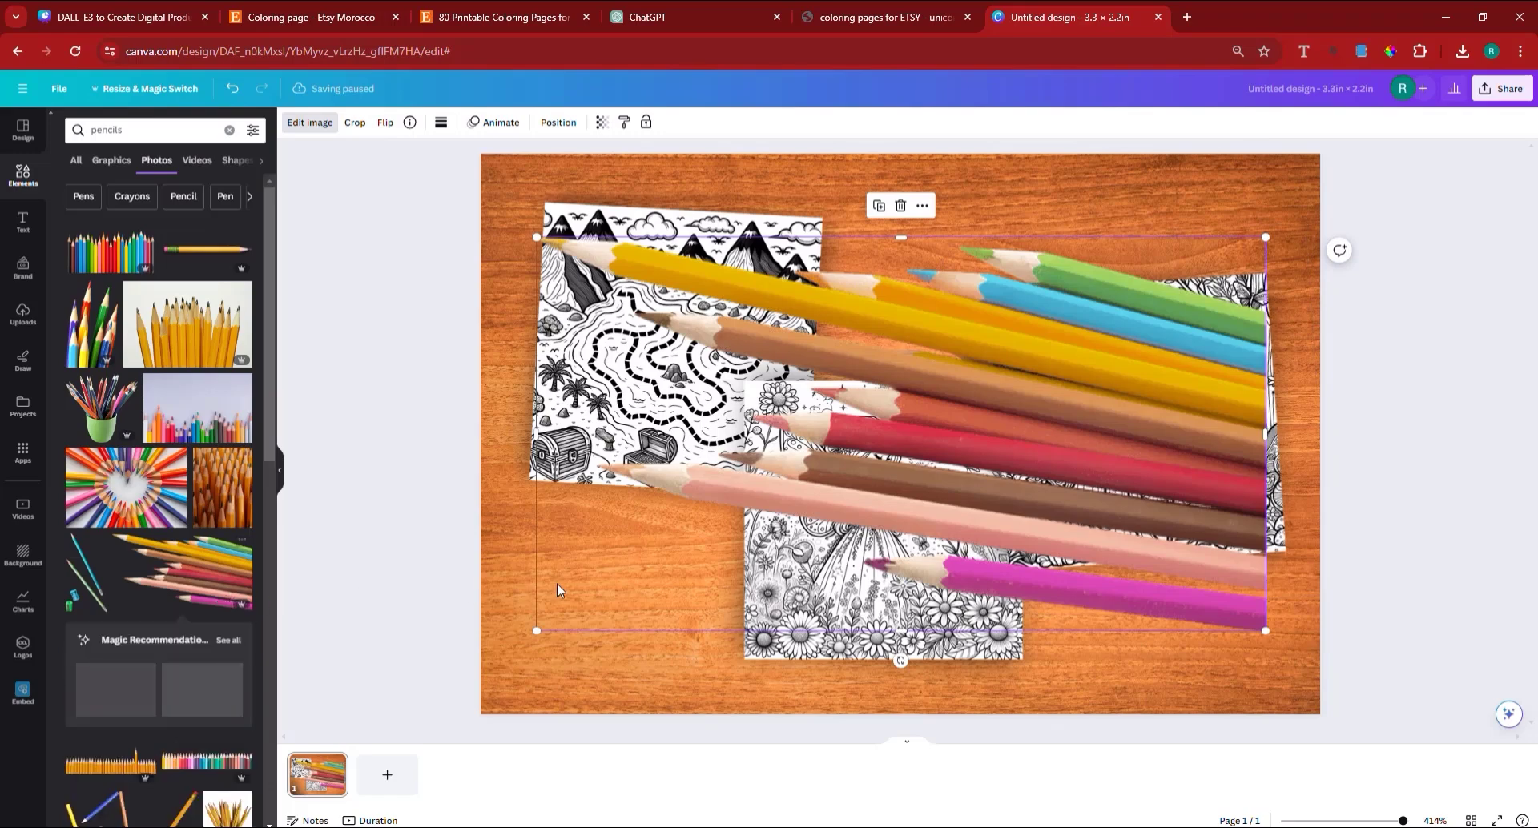
Step: Rotate the colored pencils so their tips point up and to the right, then shrink them into the lower-left corner of the table
{"action": "mouse_move", "coordinate": [901, 660]}
{"action": "left_mouse_down"}
{"action": "mouse_move", "coordinate": [857, 651]}
{"action": "mouse_move", "coordinate": [741, 565]}
{"action": "mouse_move", "coordinate": [851, 517]}
{"action": "mouse_move", "coordinate": [809, 532]}
{"action": "mouse_move", "coordinate": [725, 501]}
{"action": "mouse_move", "coordinate": [623, 368]}
{"action": "left_mouse_up"}
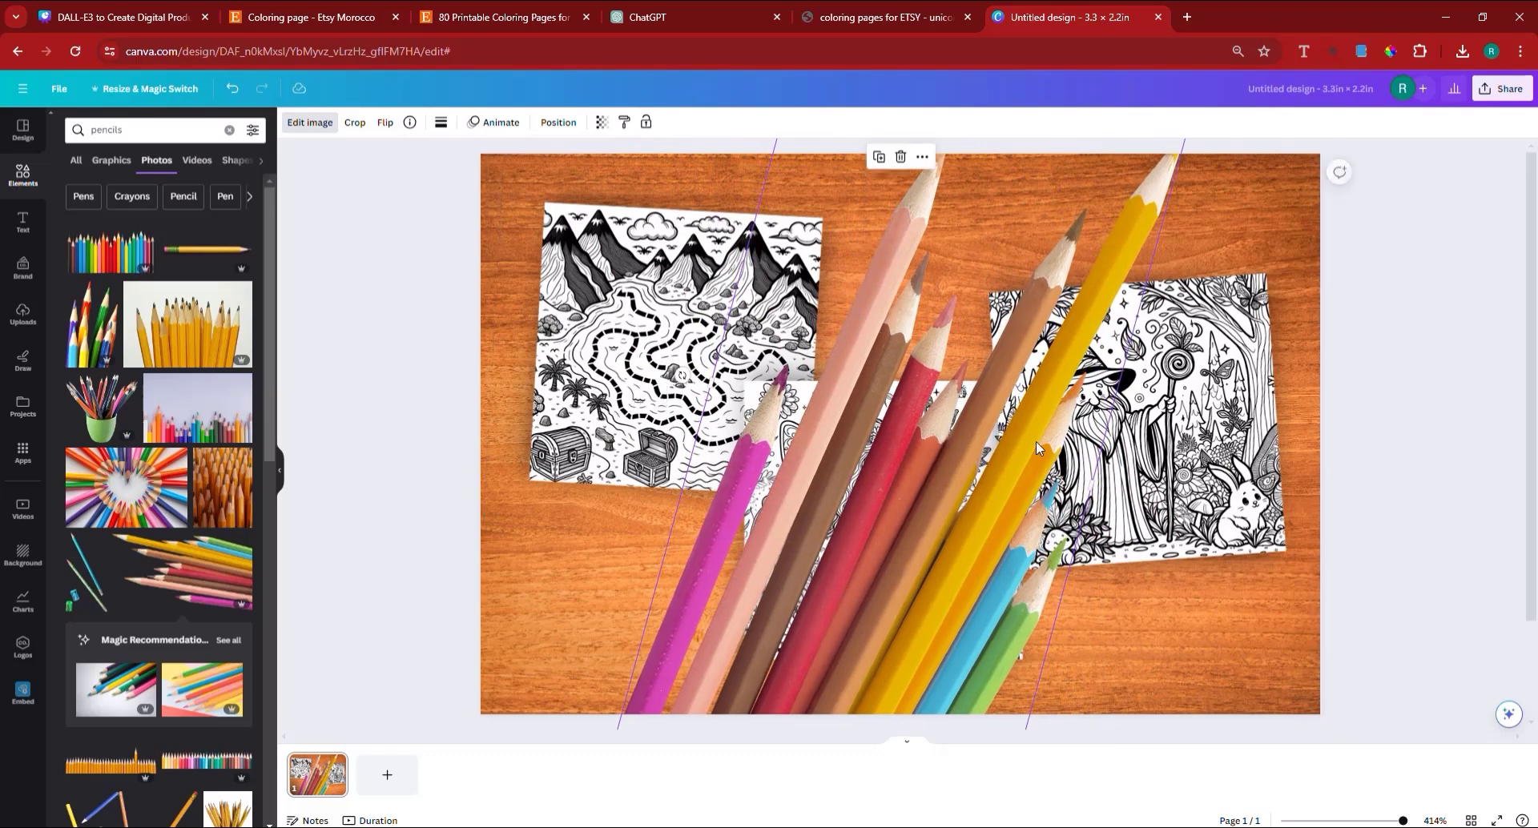
{"action": "scroll", "coordinate": [991, 689], "scroll_direction": "down", "scroll_amount": 2}
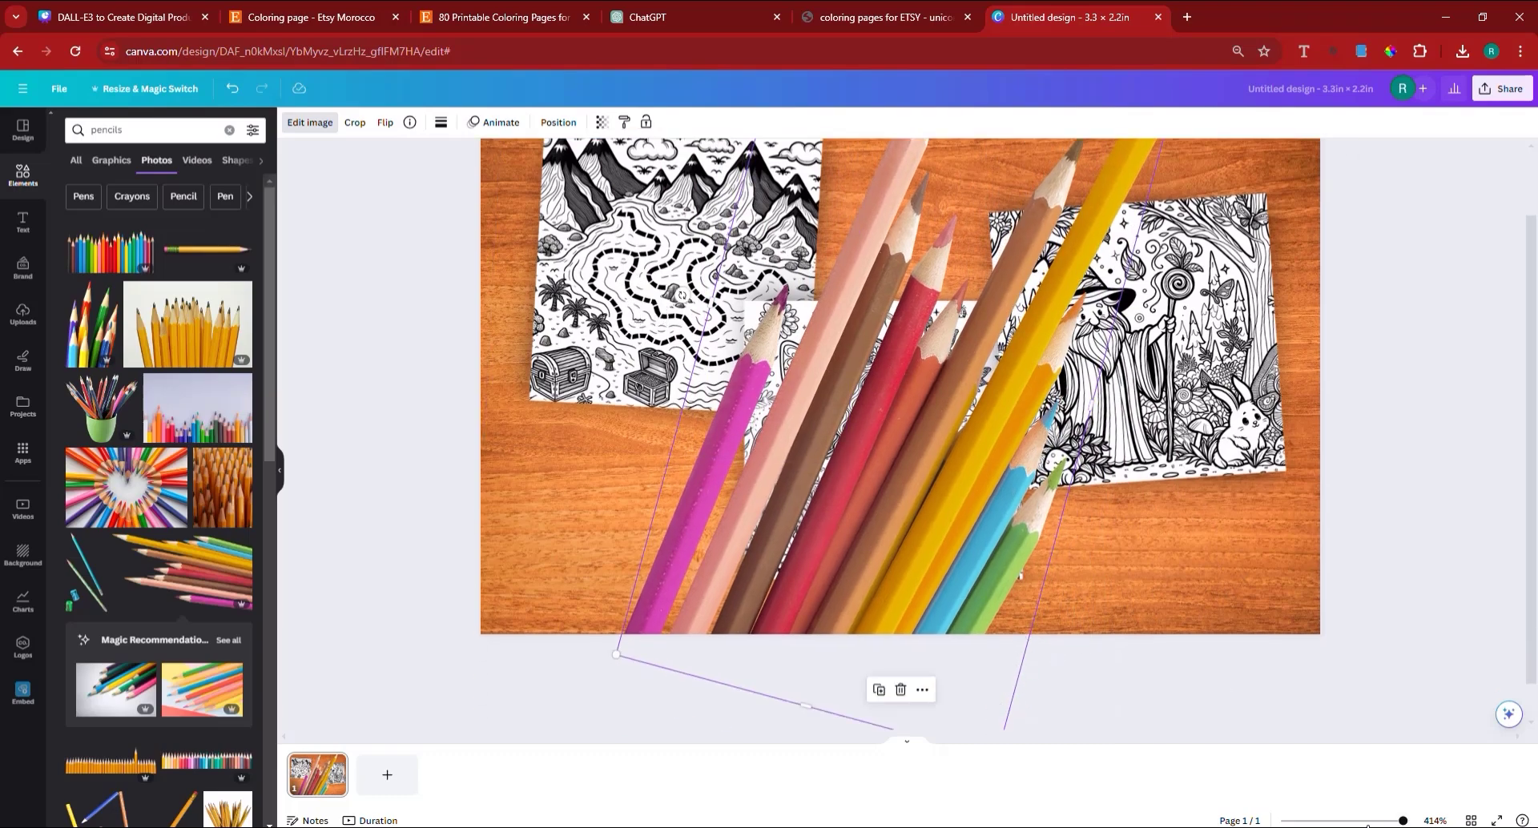
{"action": "left_click", "coordinate": [1366, 821]}
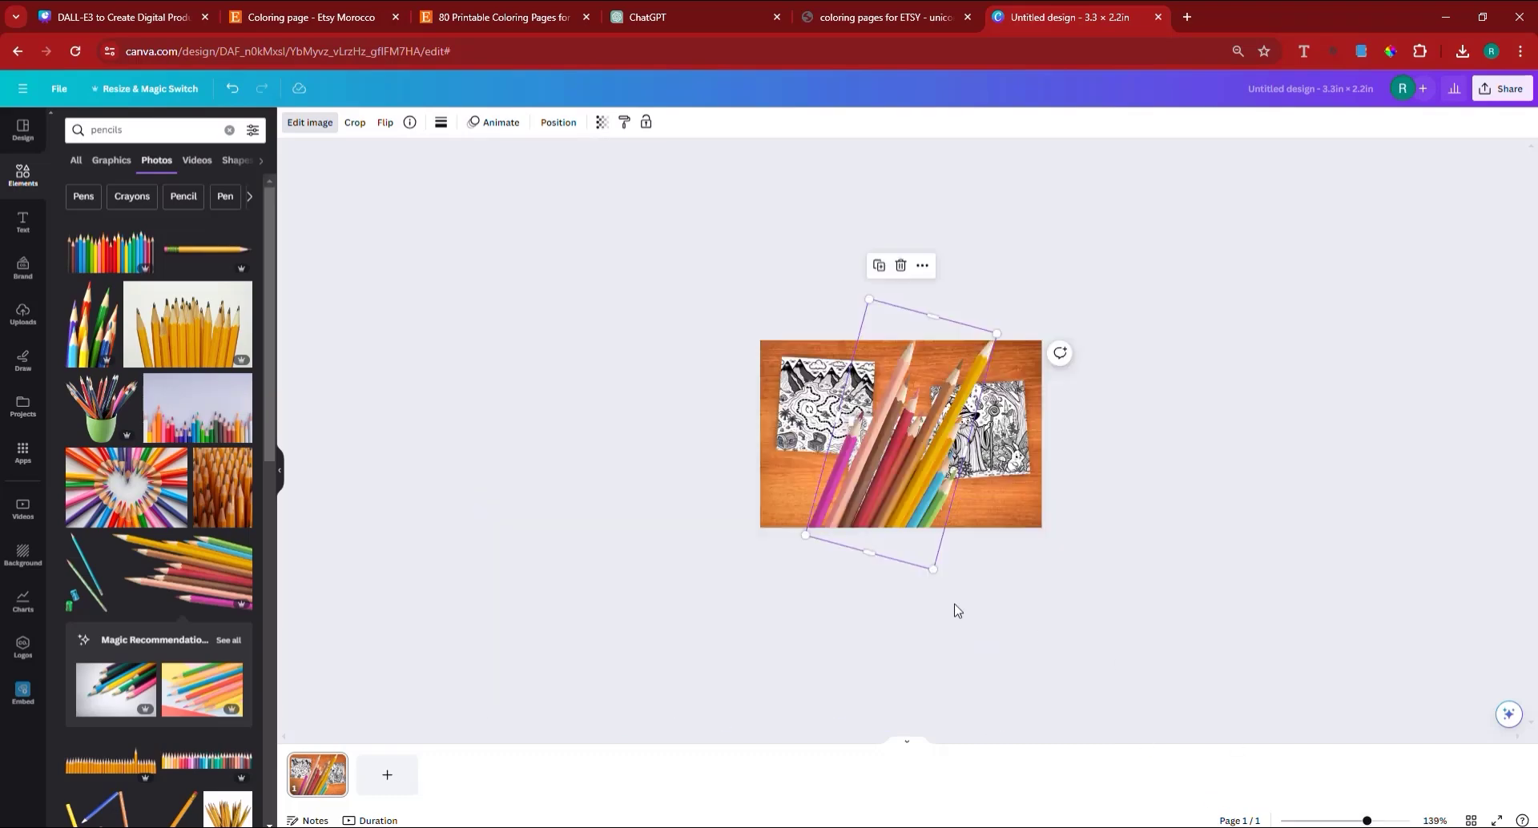
{"action": "left_click_drag", "start_coordinate": [933, 570], "coordinate": [891, 444]}
{"action": "mouse_move", "coordinate": [853, 420]}
{"action": "left_mouse_down"}
{"action": "mouse_move", "coordinate": [826, 438]}
{"action": "mouse_move", "coordinate": [792, 531]}
{"action": "left_mouse_up"}
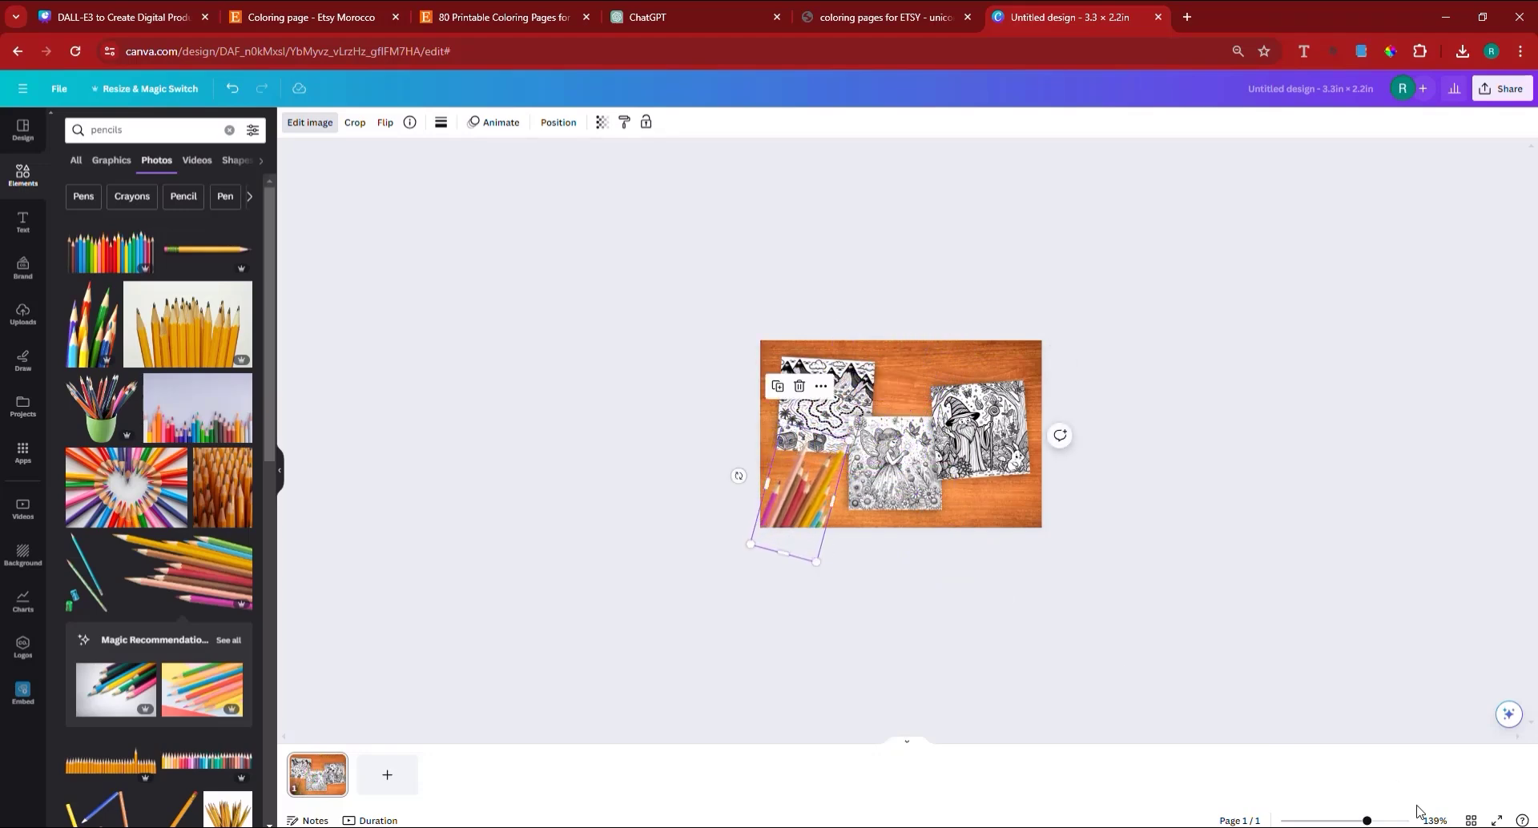
Step: Apply a Glow shadow to the colored pencils image
{"action": "left_click", "coordinate": [1393, 820]}
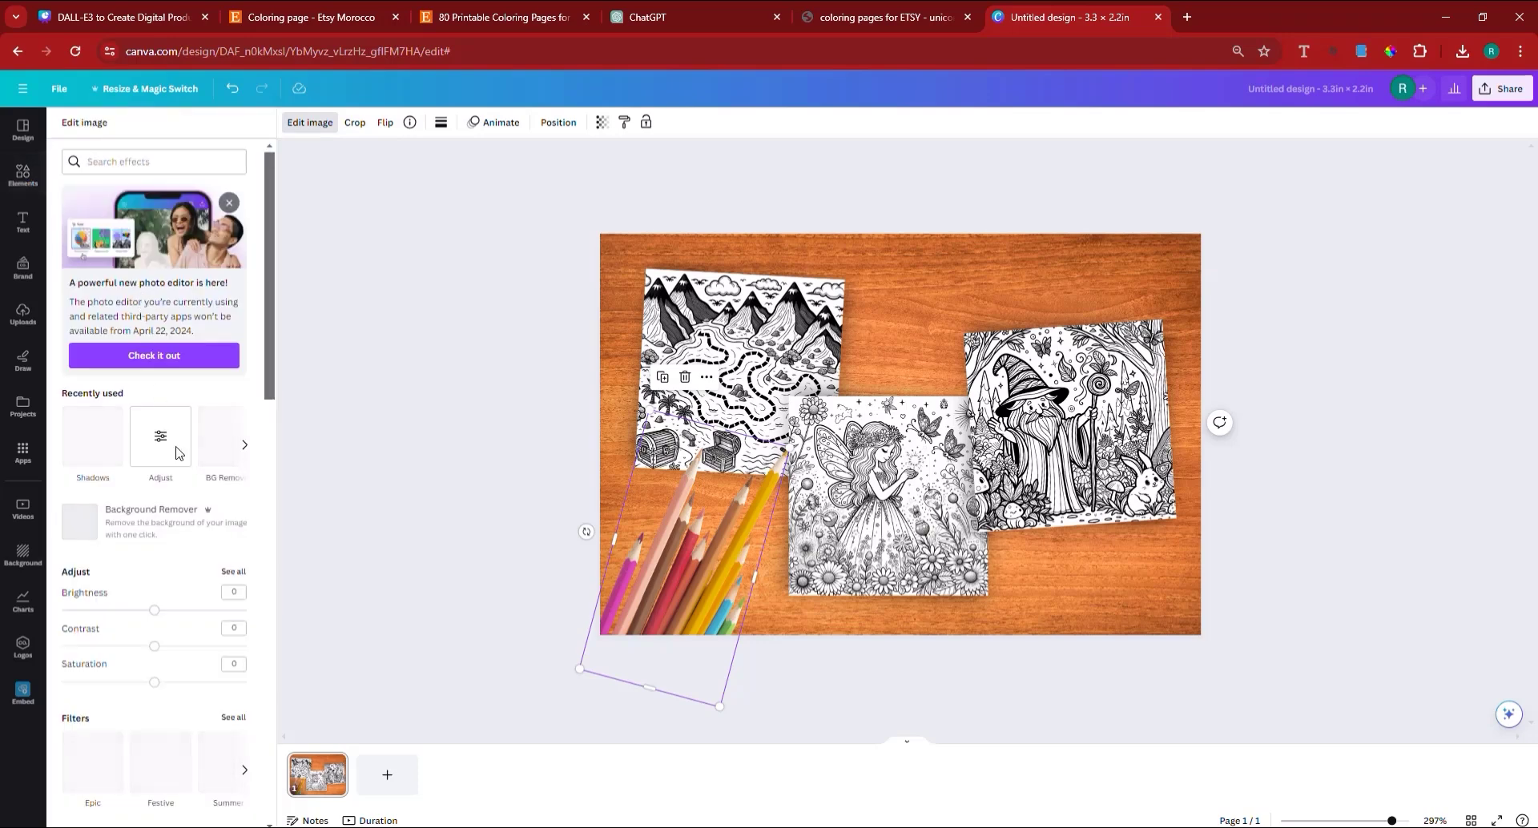
{"action": "left_click", "coordinate": [89, 439]}
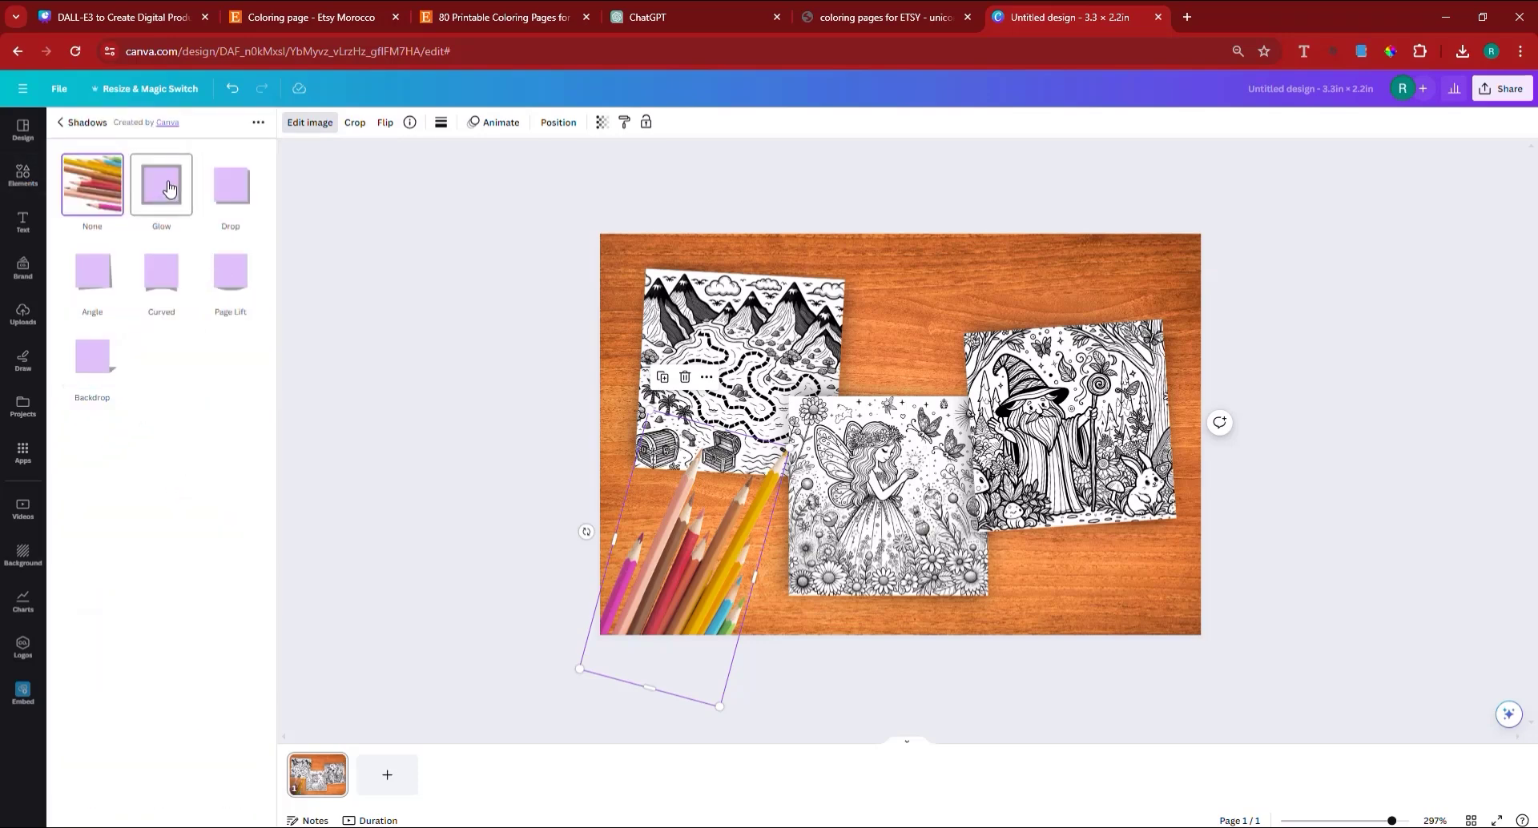
{"action": "left_click", "coordinate": [168, 193]}
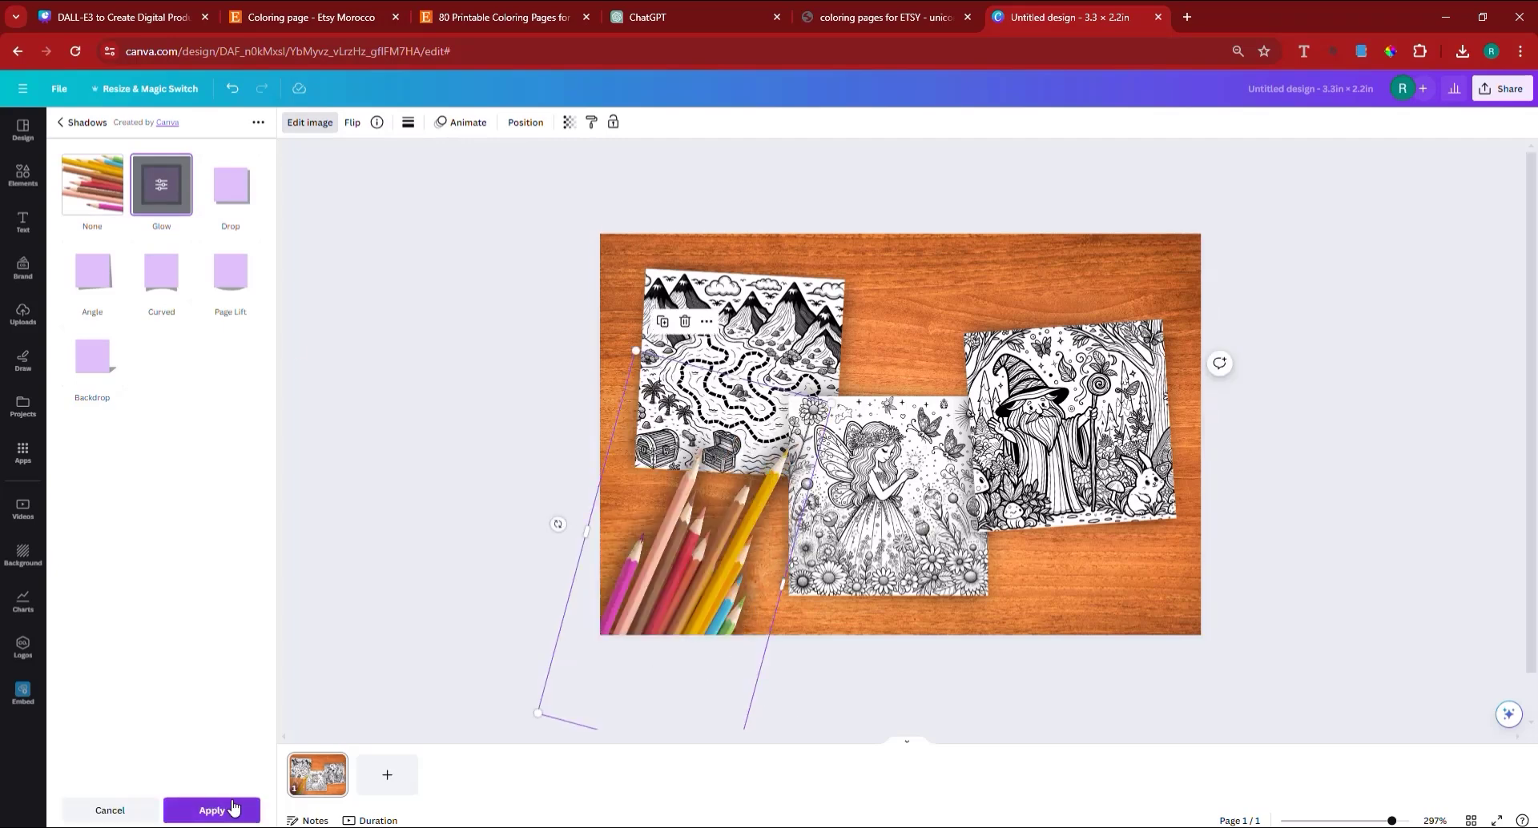
{"action": "left_click", "coordinate": [216, 811]}
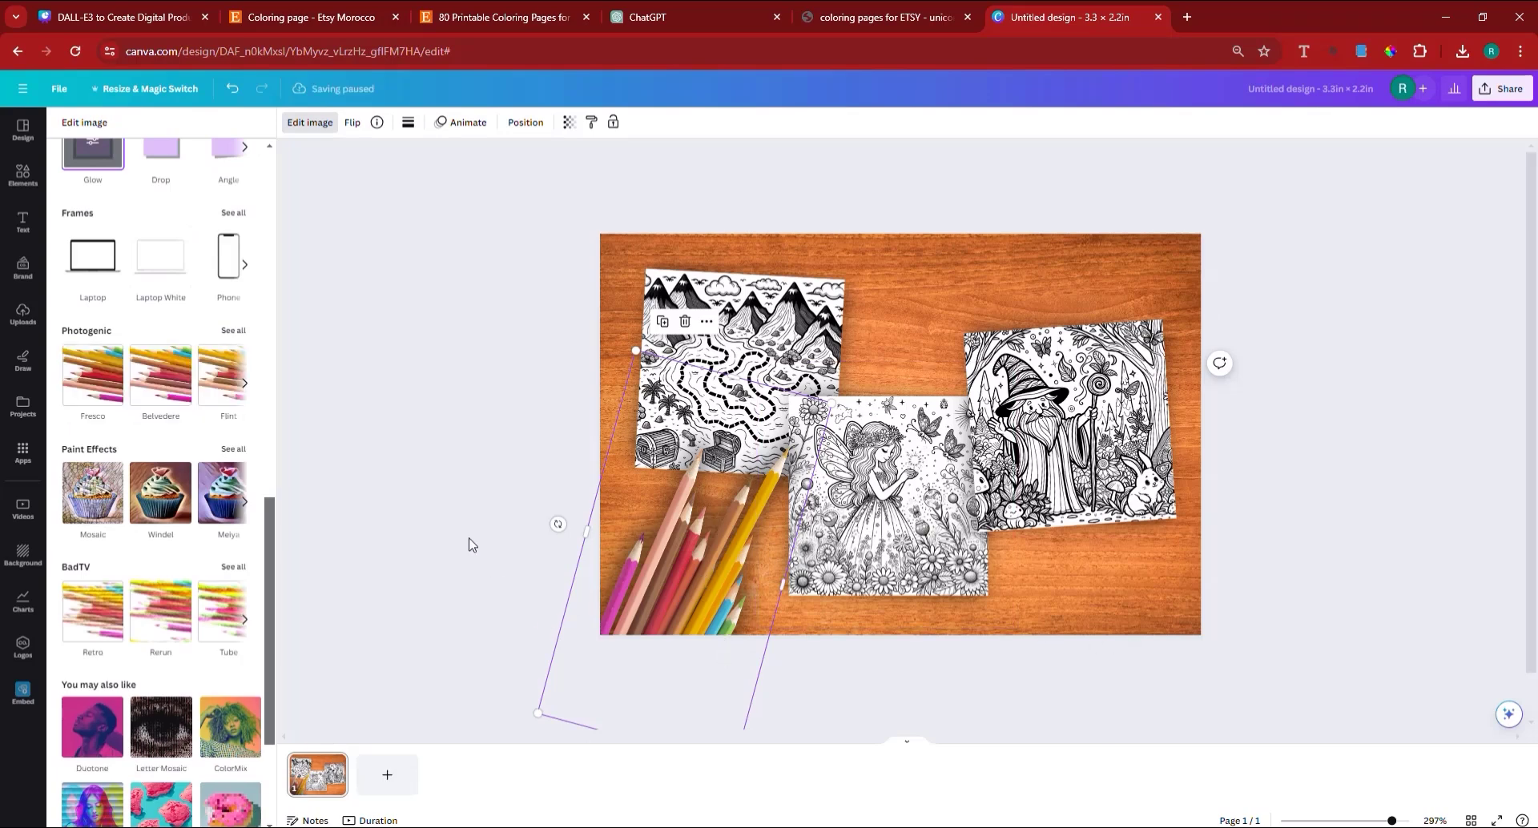
{"action": "key", "text": "Escape"}
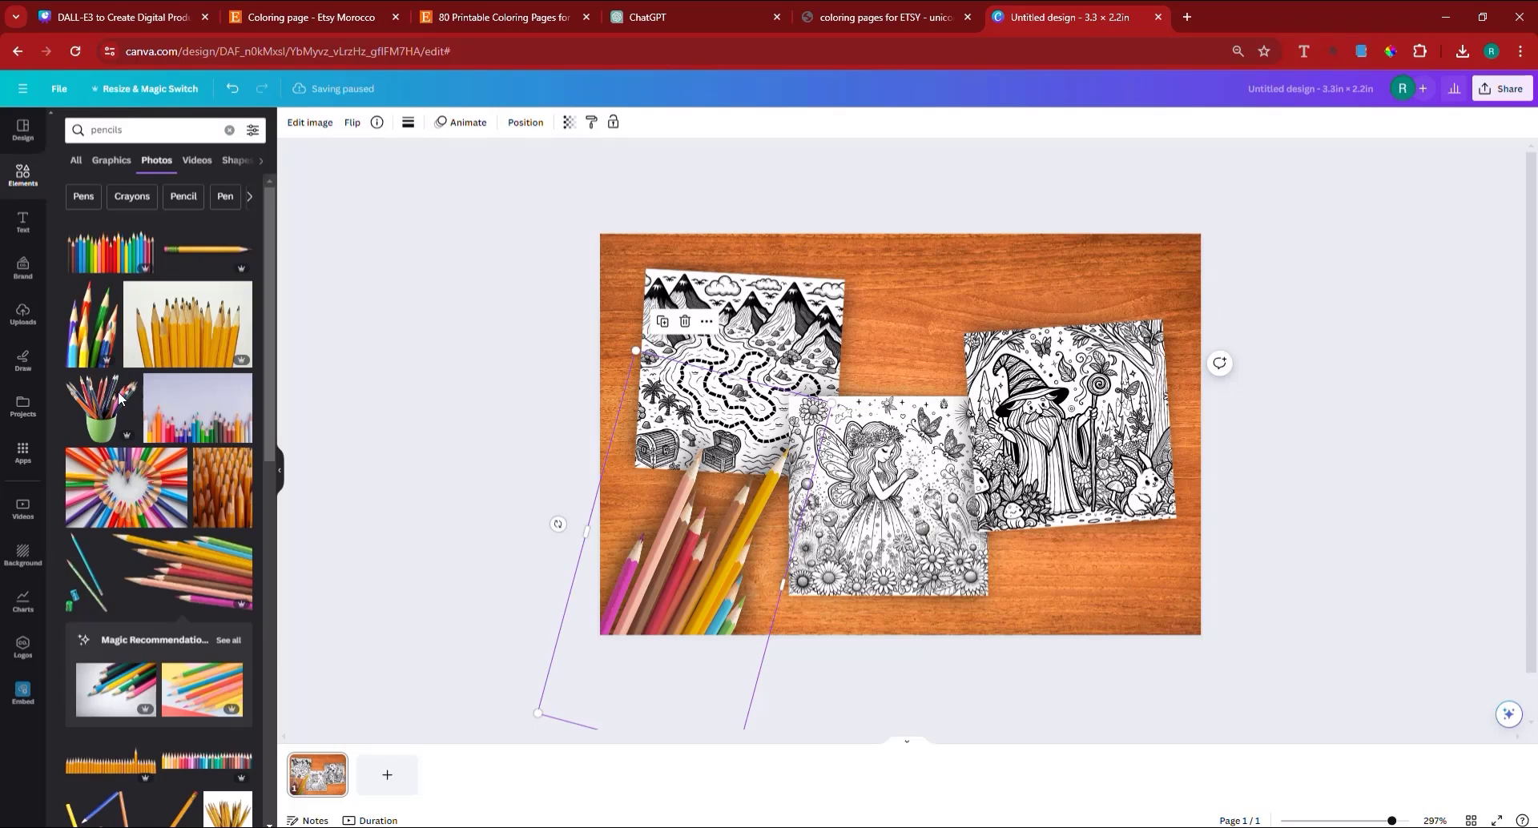
Step: Search the photo elements for "eraser" and add the blue and red eraser image to the design
{"action": "scroll", "coordinate": [203, 533], "scroll_direction": "down", "scroll_amount": 3}
{"action": "scroll", "coordinate": [203, 533], "scroll_direction": "up", "scroll_amount": 2}
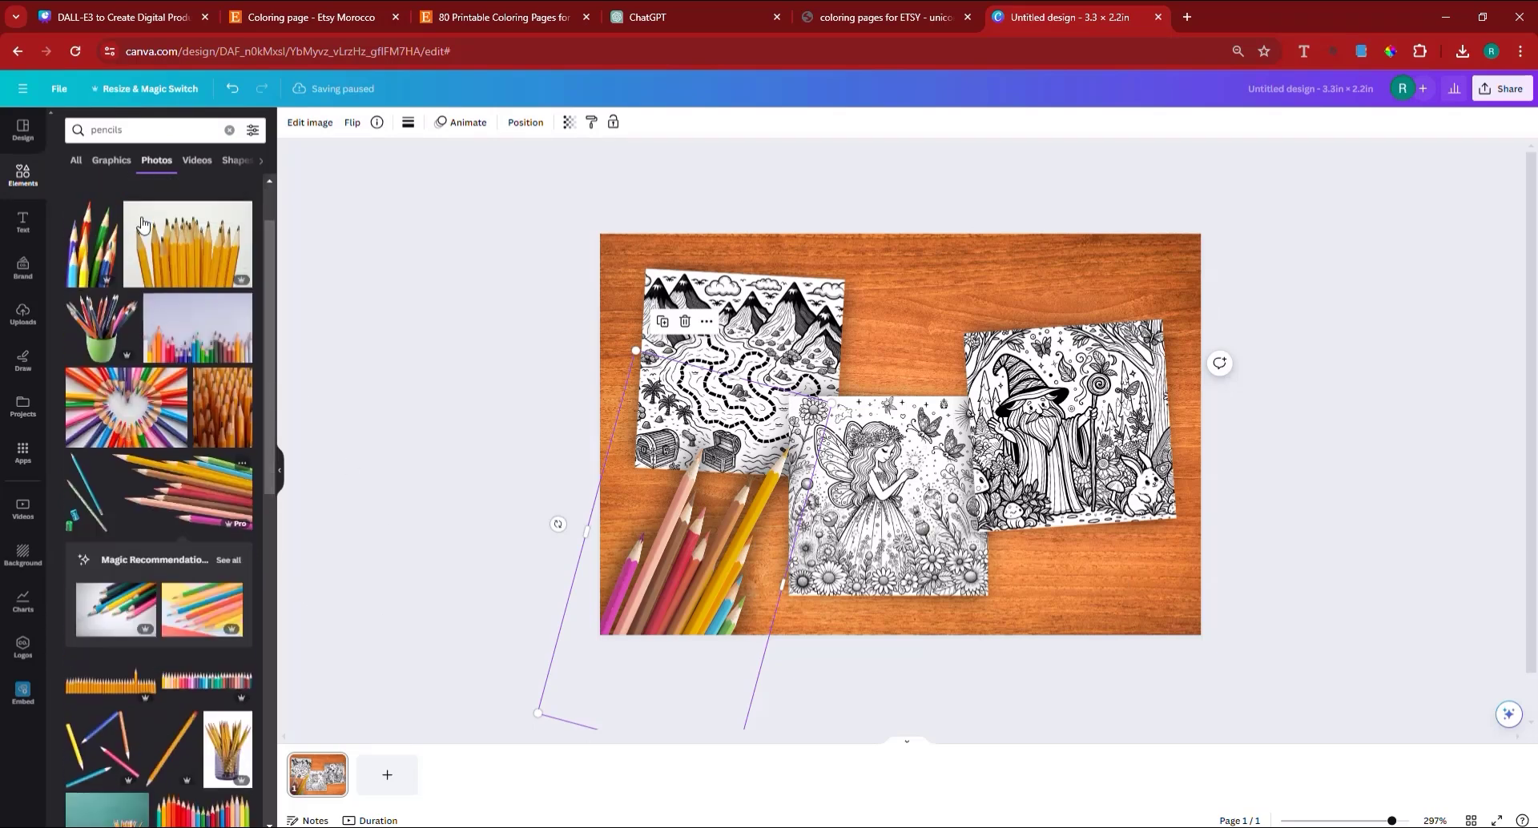
{"action": "double_click", "coordinate": [149, 135]}
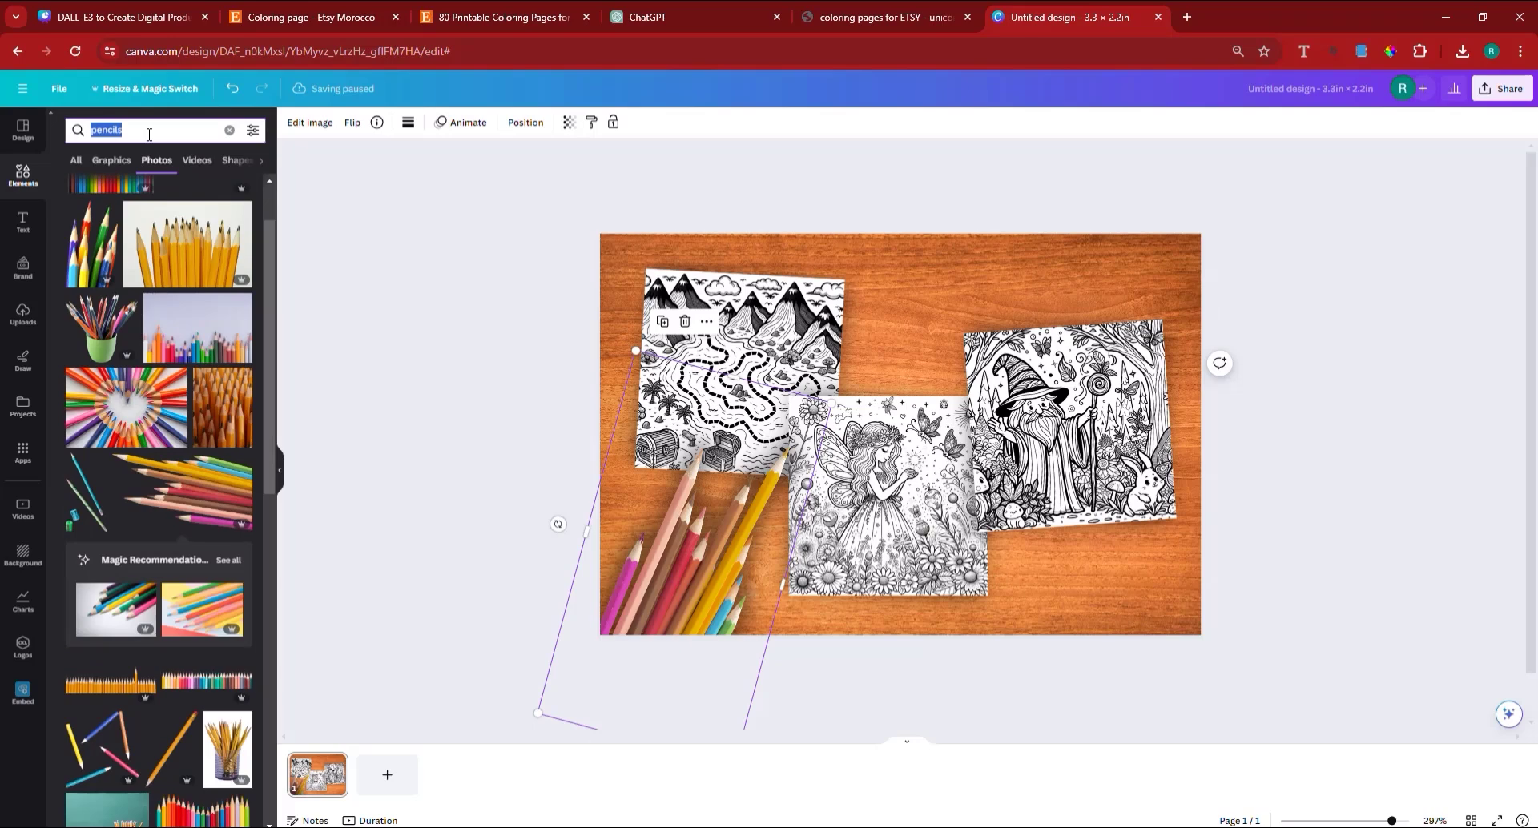
{"action": "type", "text": "eraser"}
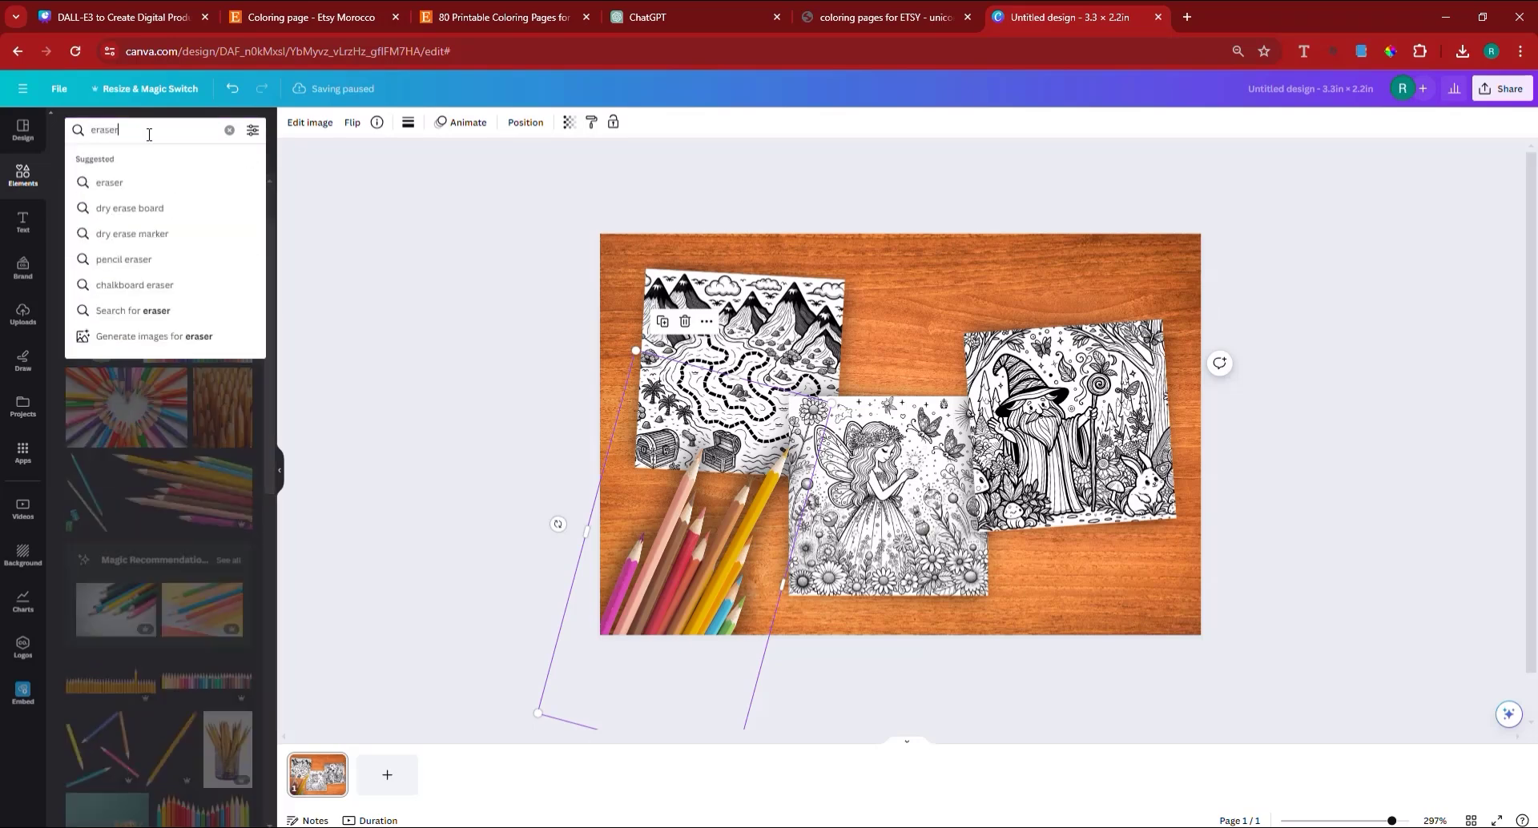
{"action": "key", "text": "Return"}
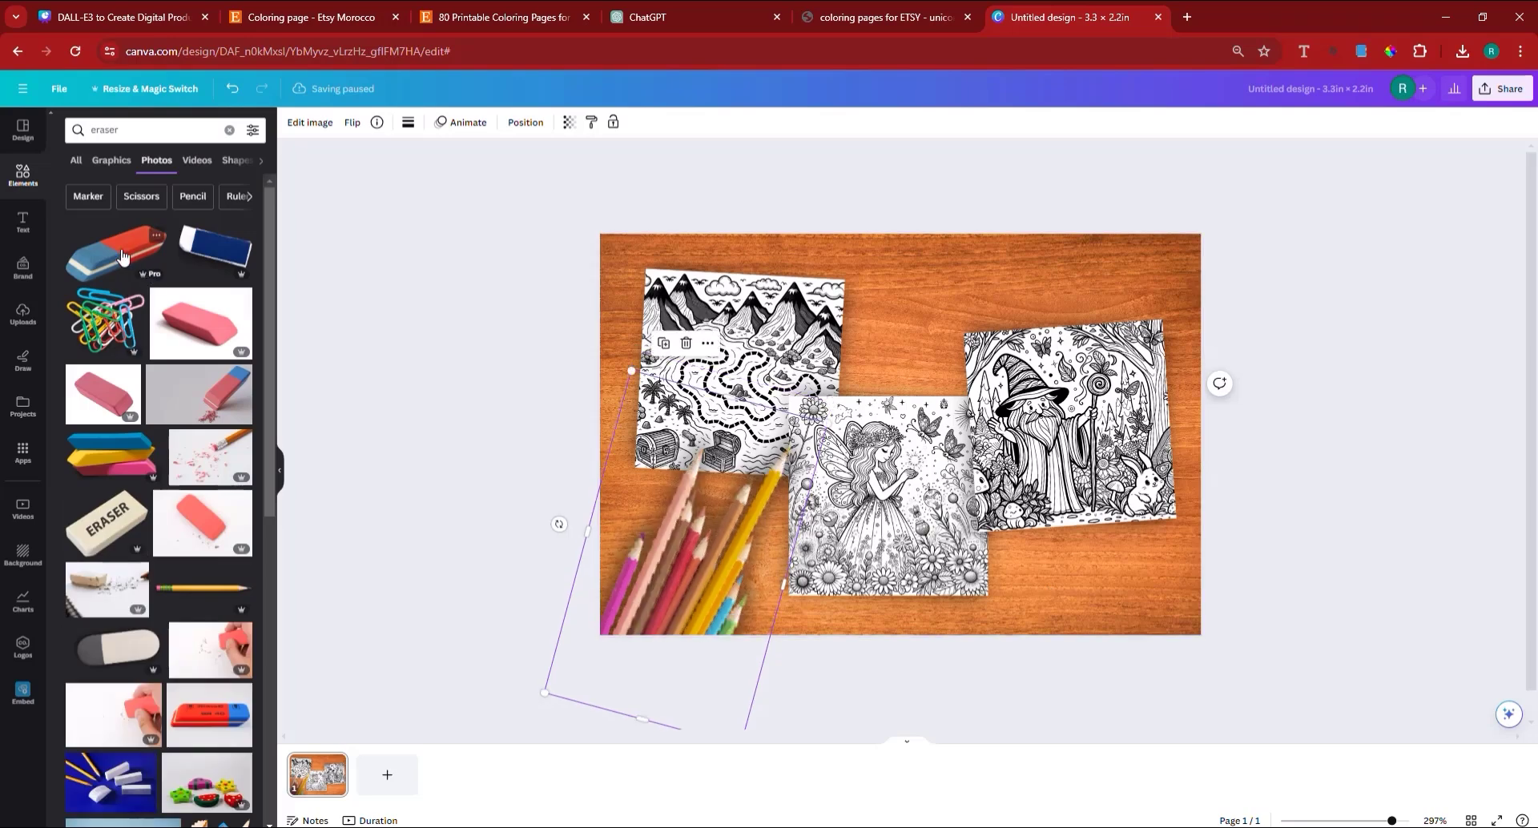
{"action": "left_click", "coordinate": [122, 256]}
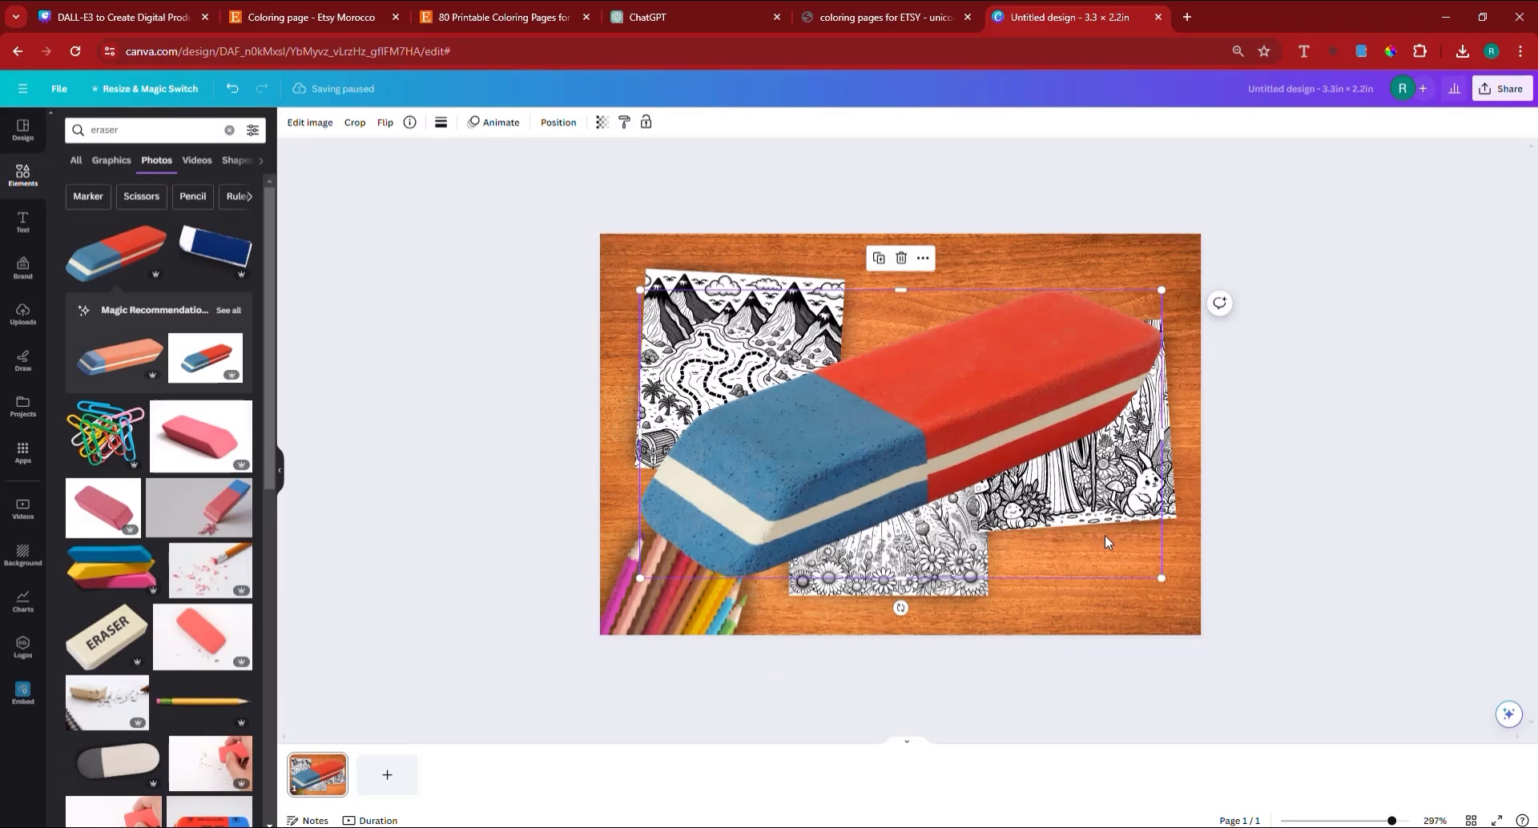
Step: Shrink the eraser image and place it on the table just below the wizard coloring page
{"action": "mouse_move", "coordinate": [1157, 579]}
{"action": "left_mouse_down"}
{"action": "mouse_move", "coordinate": [820, 351]}
{"action": "mouse_move", "coordinate": [1143, 508]}
{"action": "mouse_move", "coordinate": [1087, 566]}
{"action": "mouse_move", "coordinate": [1073, 549]}
{"action": "left_mouse_up"}
{"action": "left_click_drag", "start_coordinate": [1143, 590], "coordinate": [1146, 594]}
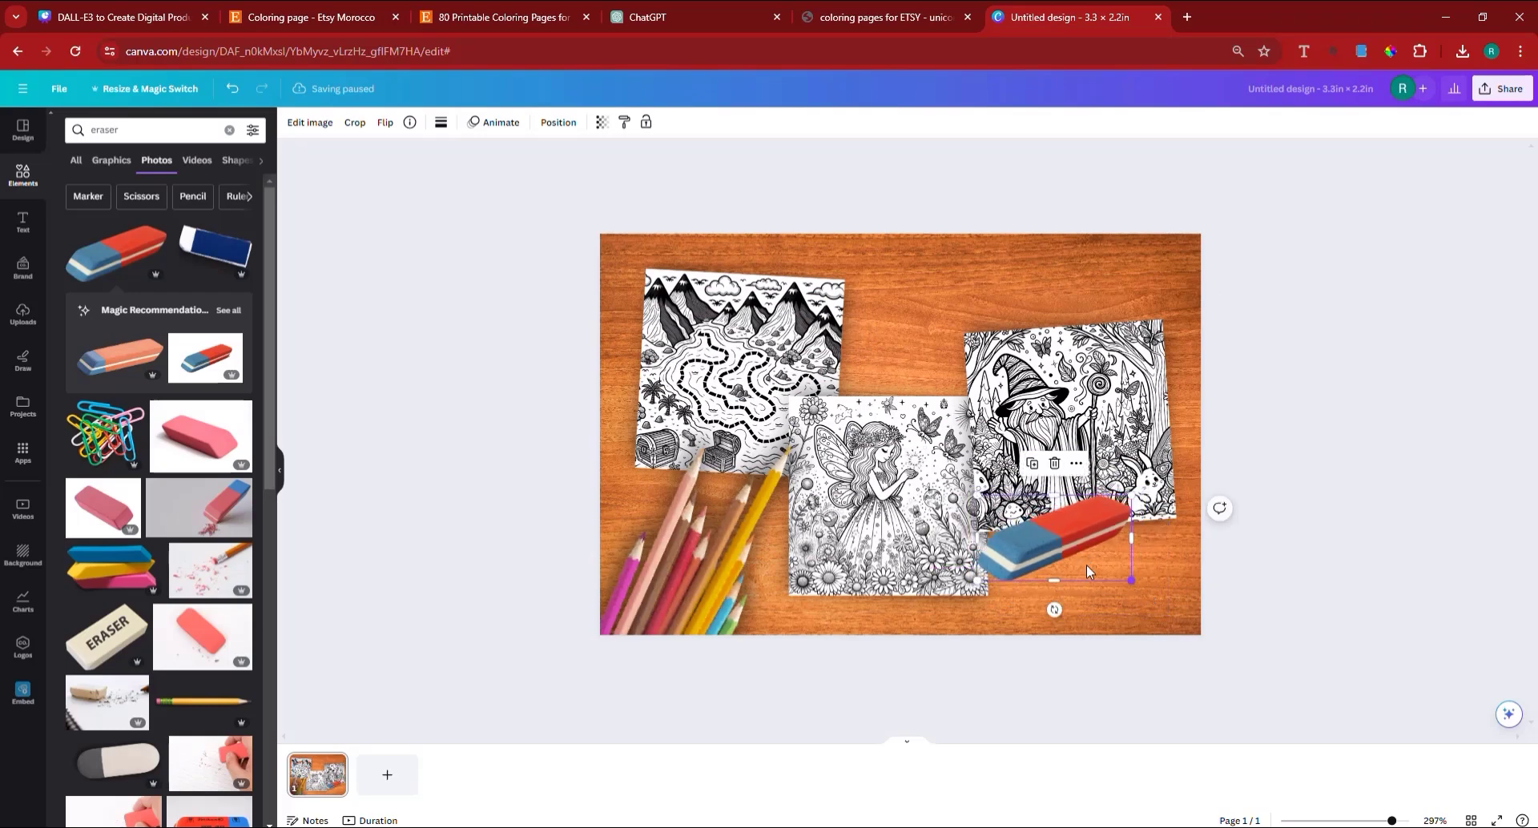
{"action": "left_click_drag", "start_coordinate": [1060, 618], "coordinate": [1058, 617]}
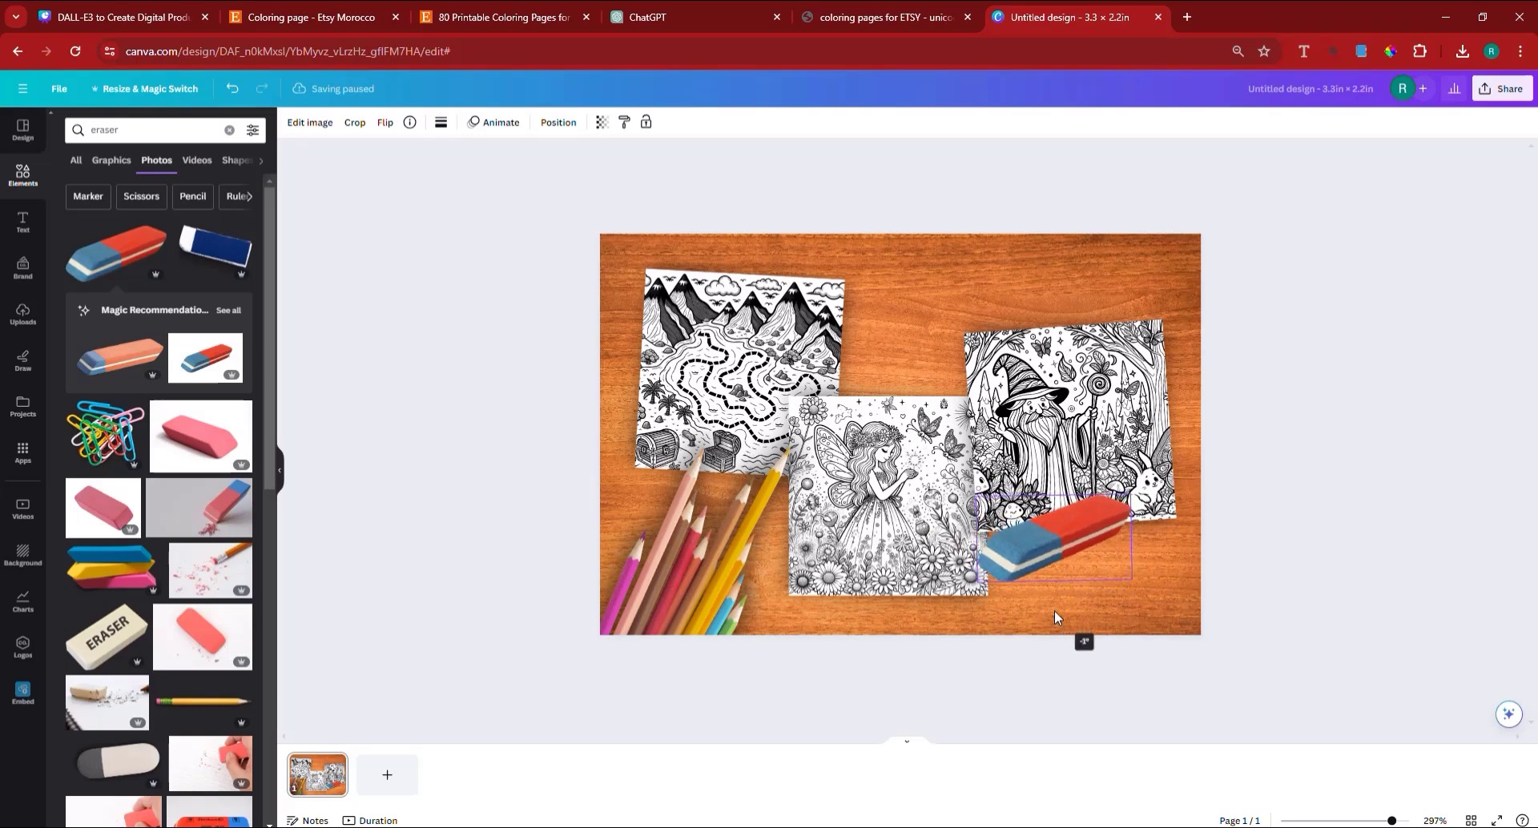
{"action": "left_click", "coordinate": [241, 88]}
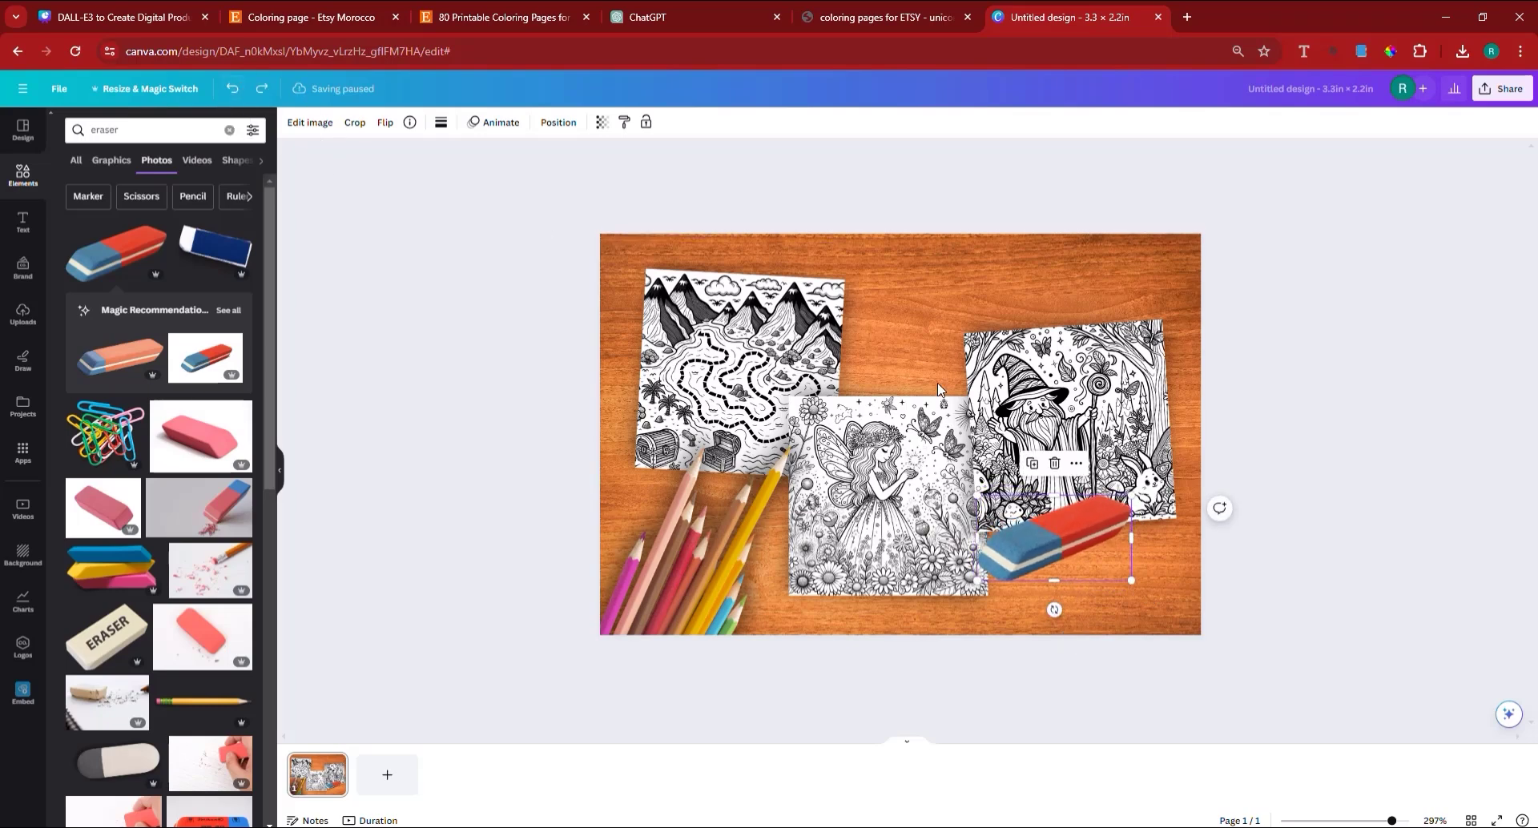
{"action": "left_click_drag", "start_coordinate": [1088, 561], "coordinate": [1097, 570]}
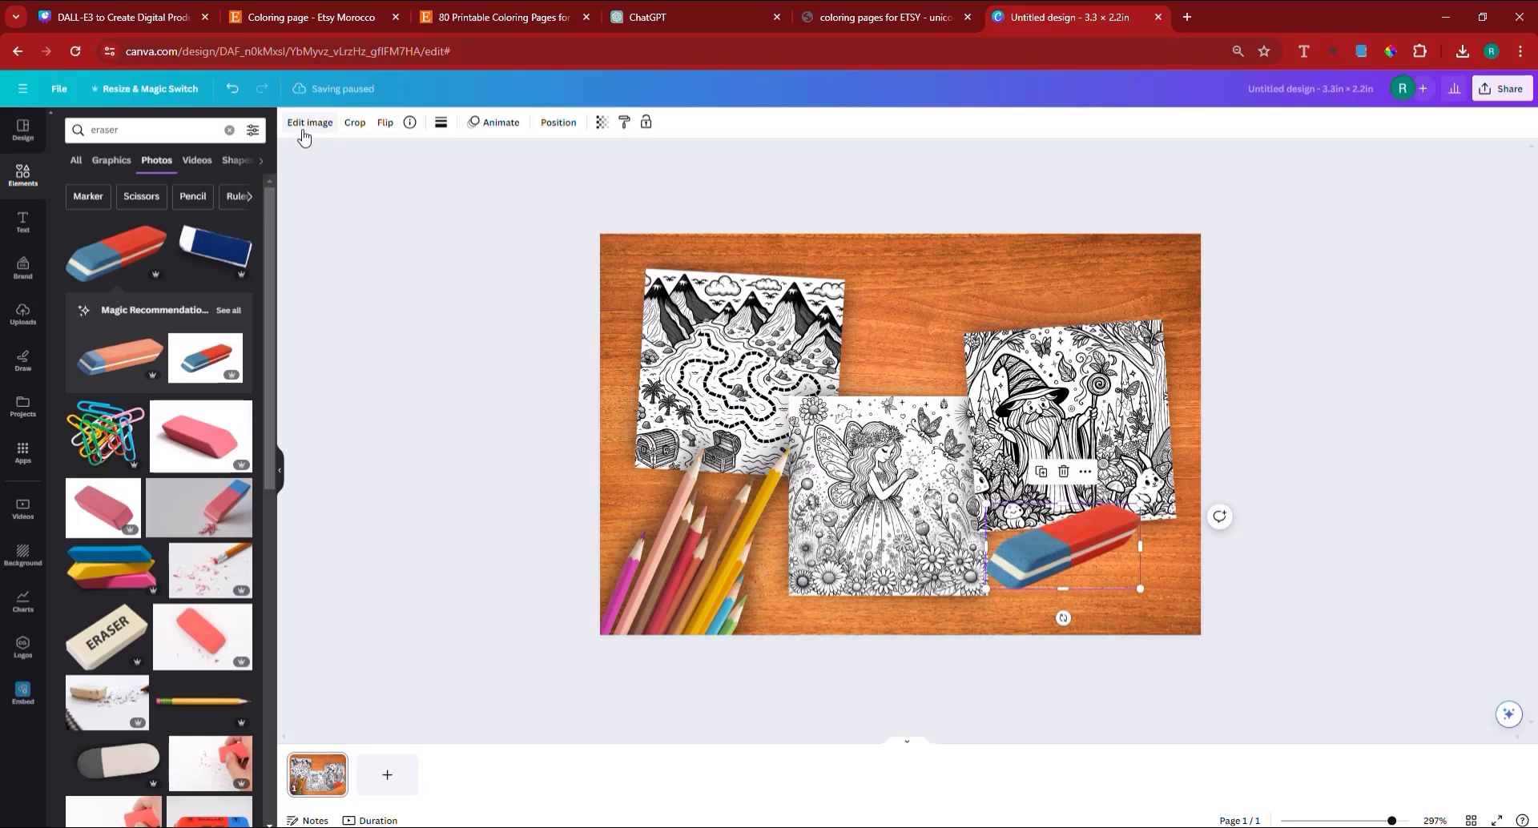
Step: Apply a Glow shadow to the eraser image
{"action": "left_click", "coordinate": [308, 125]}
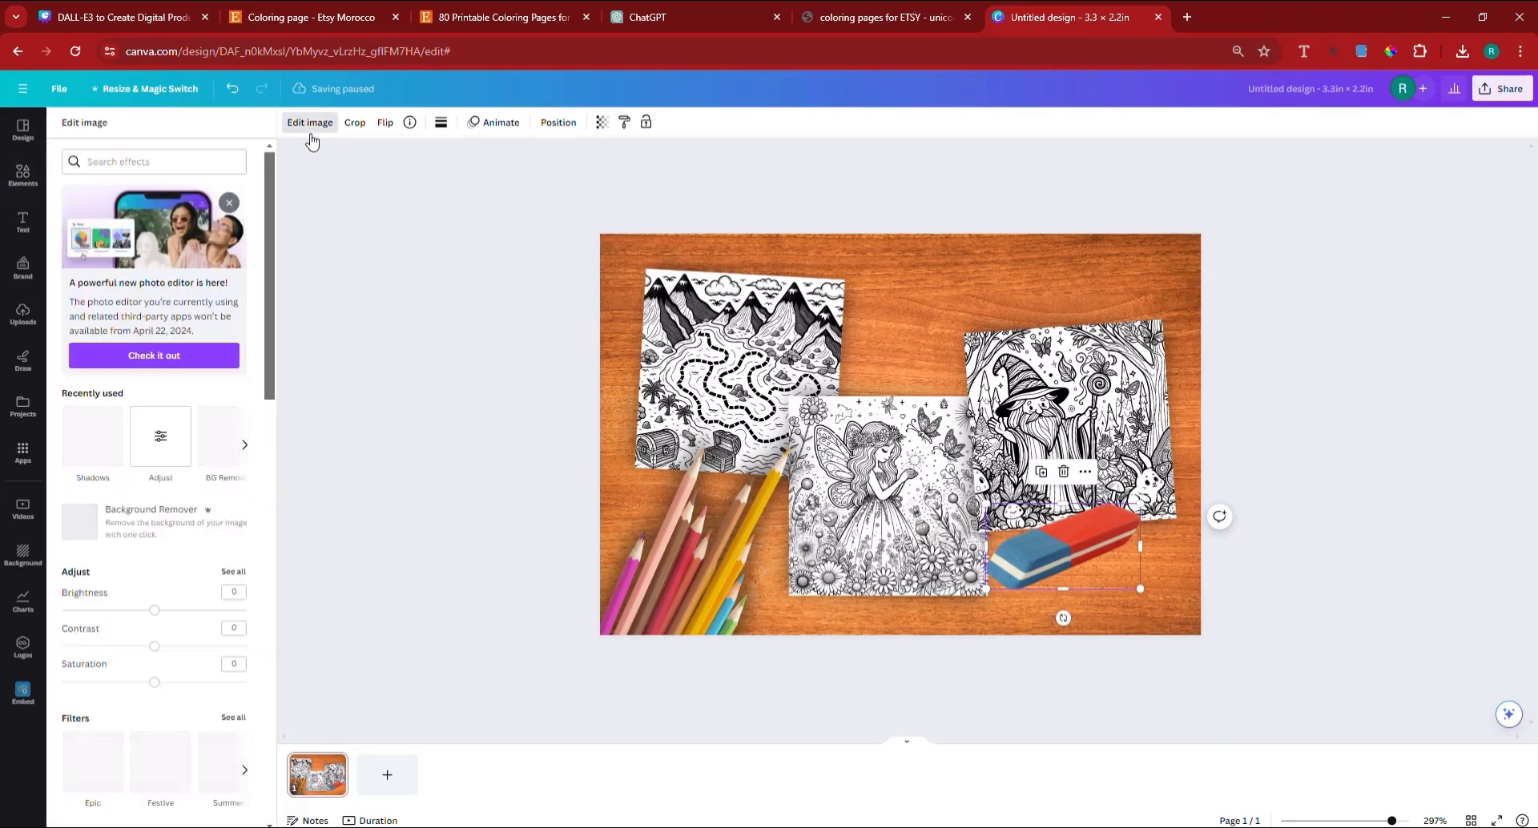
{"action": "left_click", "coordinate": [83, 447]}
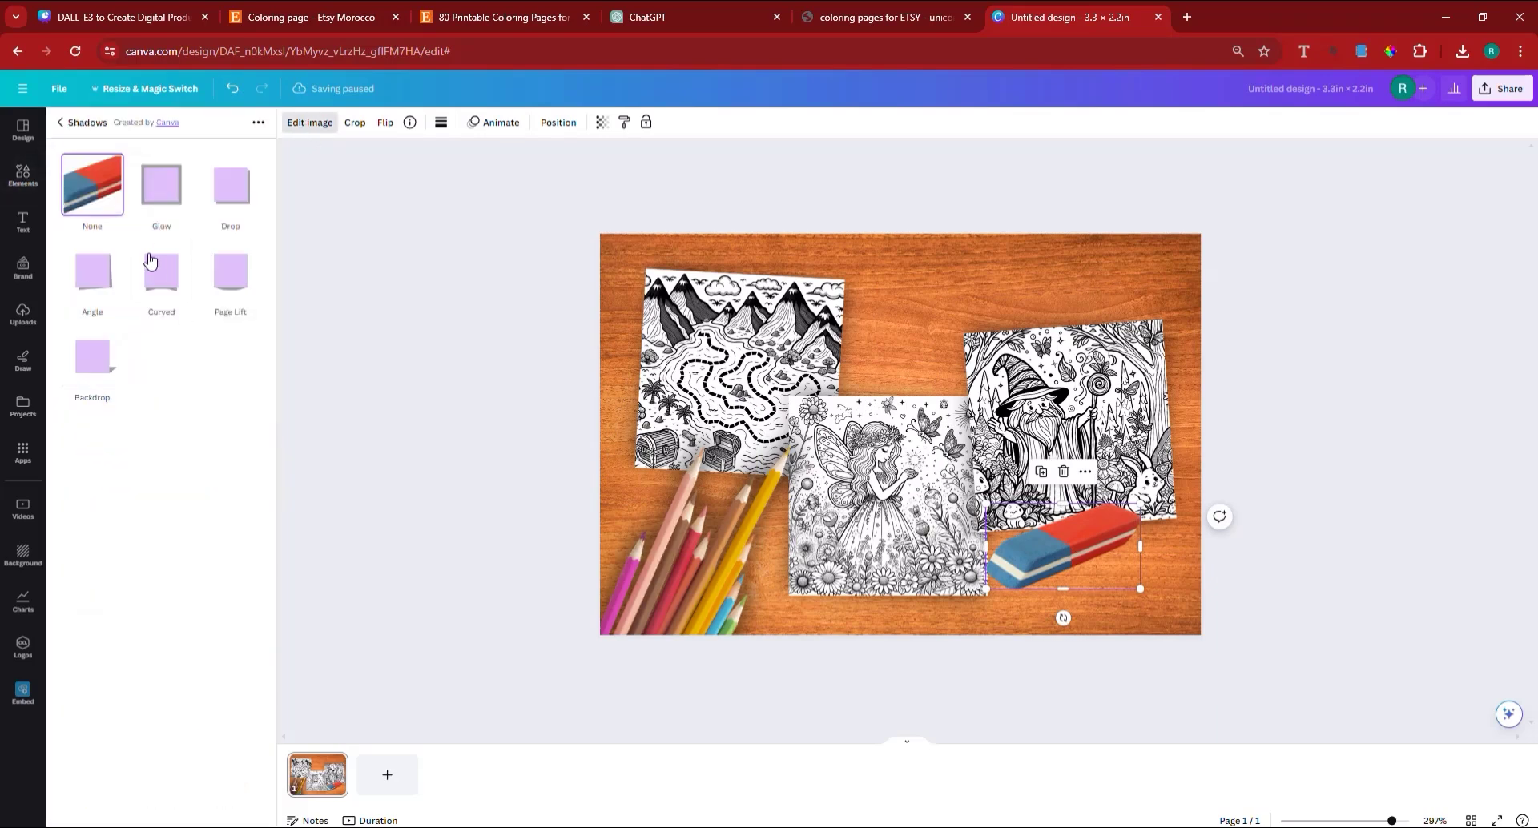
{"action": "left_click", "coordinate": [159, 192]}
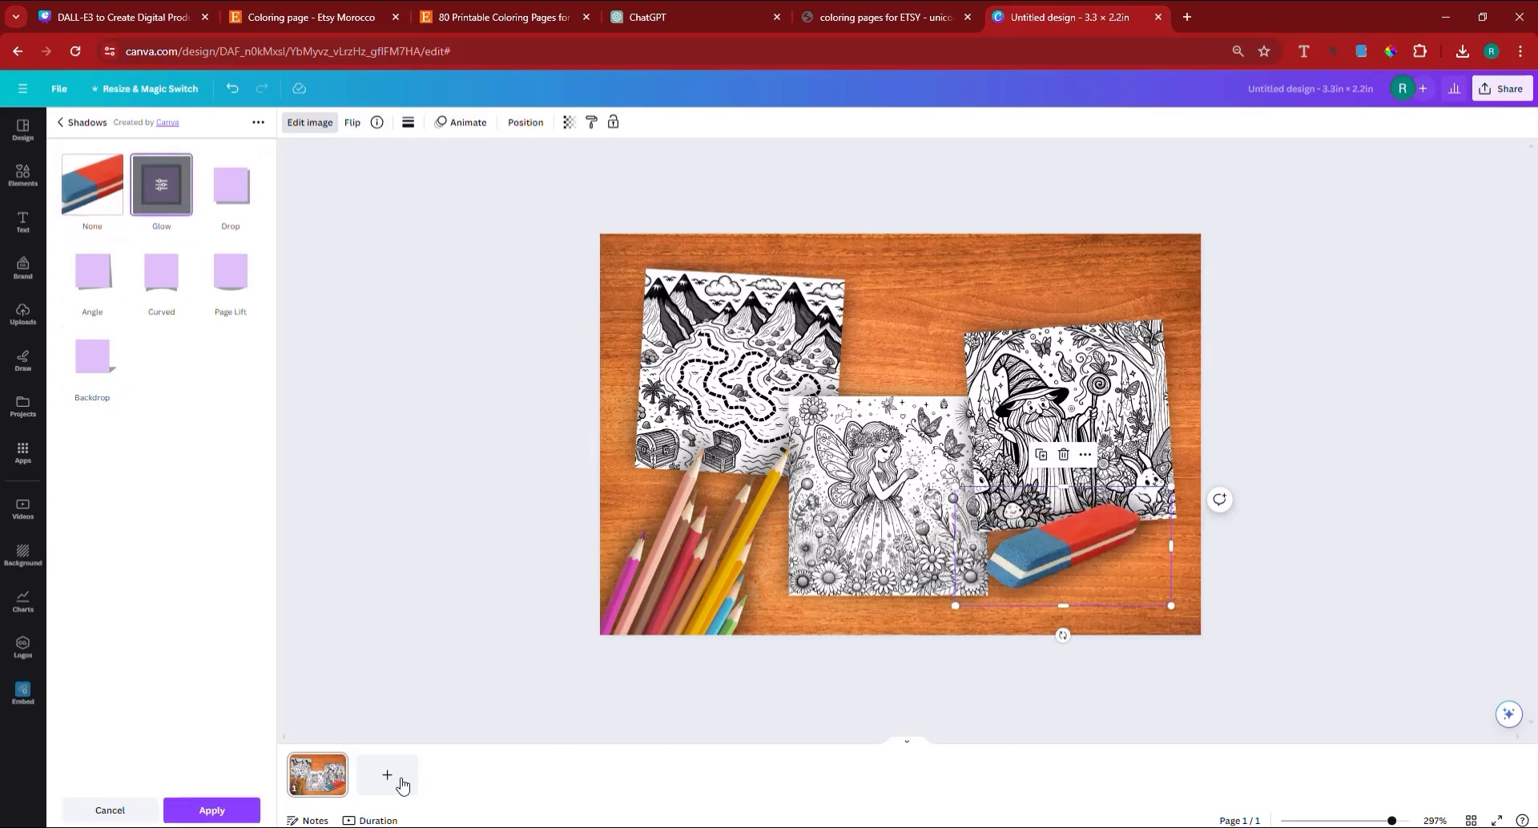
{"action": "left_click", "coordinate": [247, 805]}
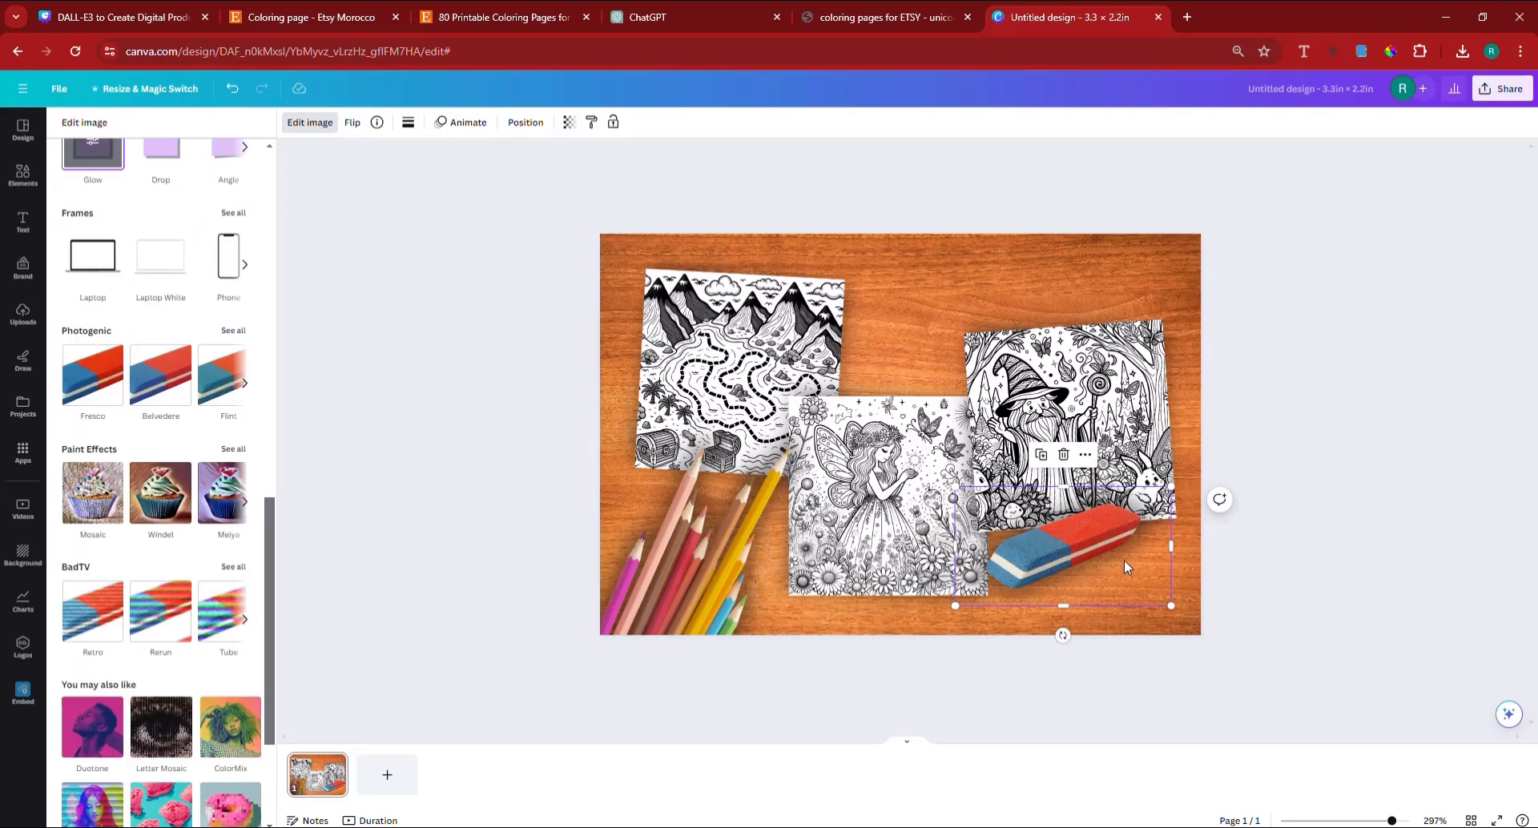
{"action": "scroll", "coordinate": [122, 579], "scroll_direction": "up", "scroll_amount": 3}
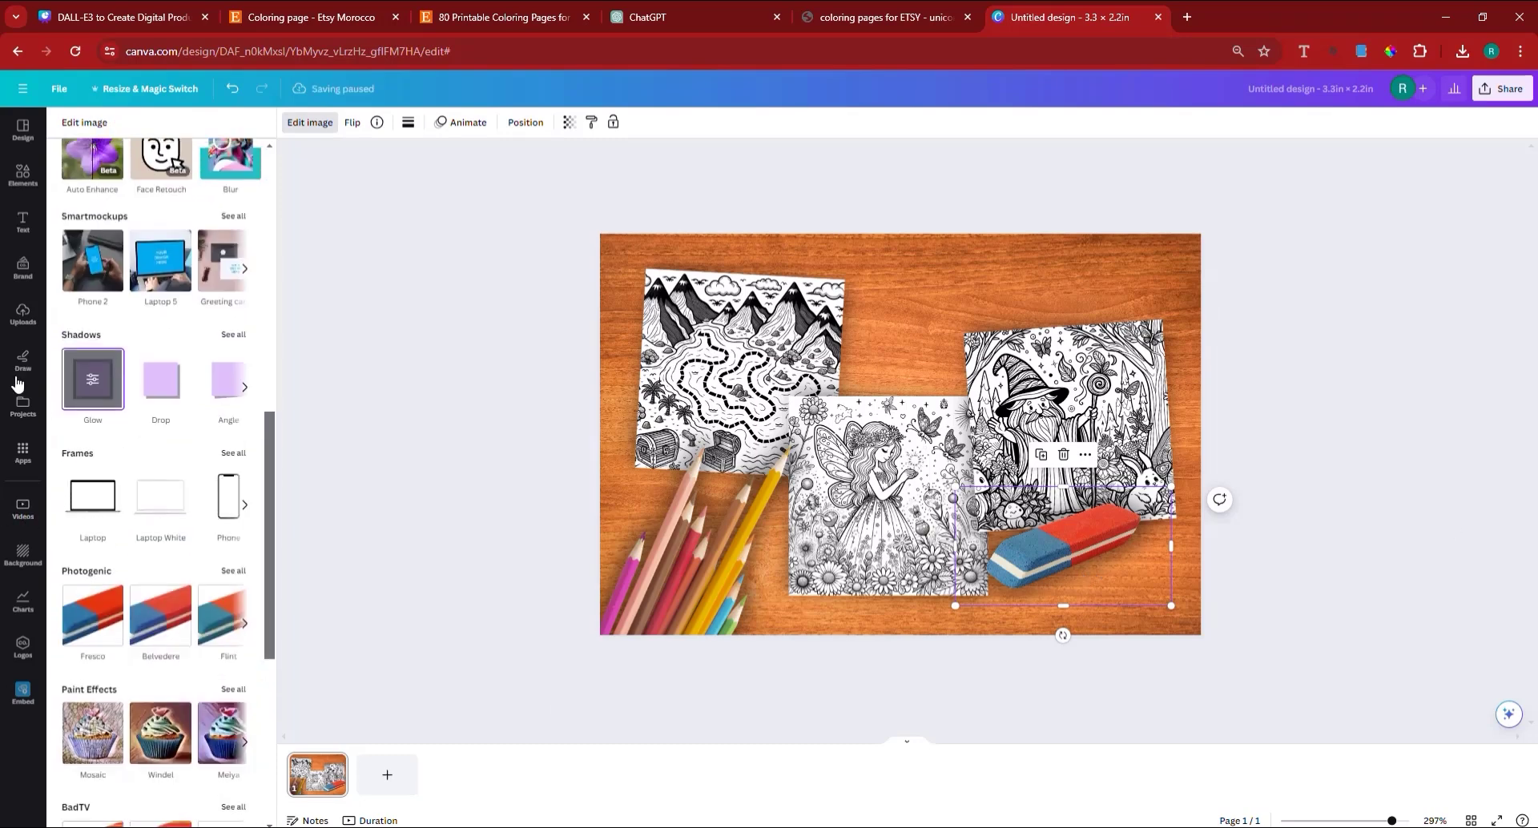
Step: Search the graphics elements for "crayon peeler"
{"action": "left_click", "coordinate": [32, 186]}
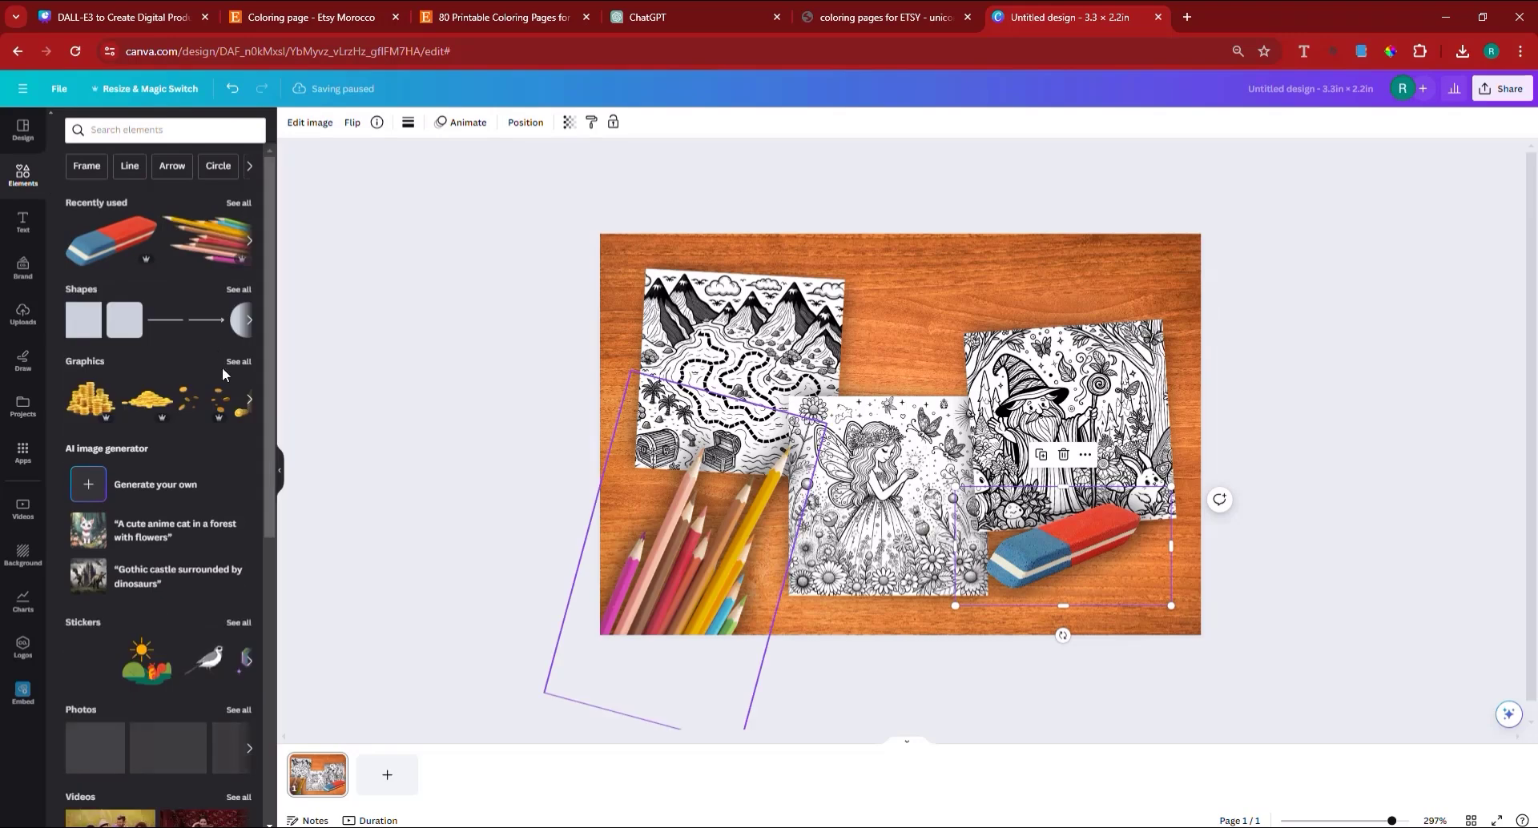
{"action": "left_click", "coordinate": [133, 127]}
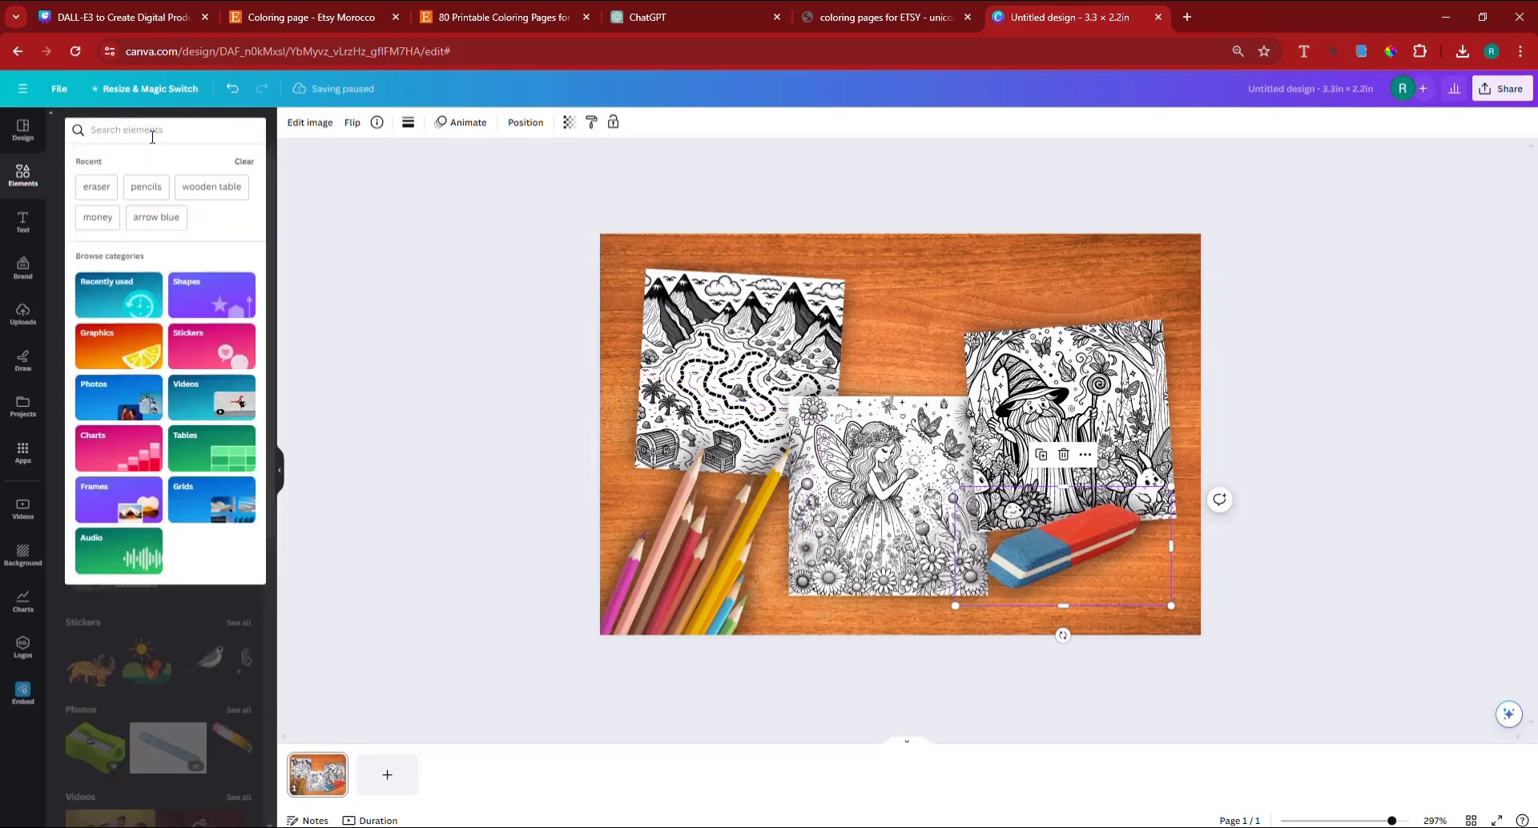
{"action": "type", "text": "crayon"}
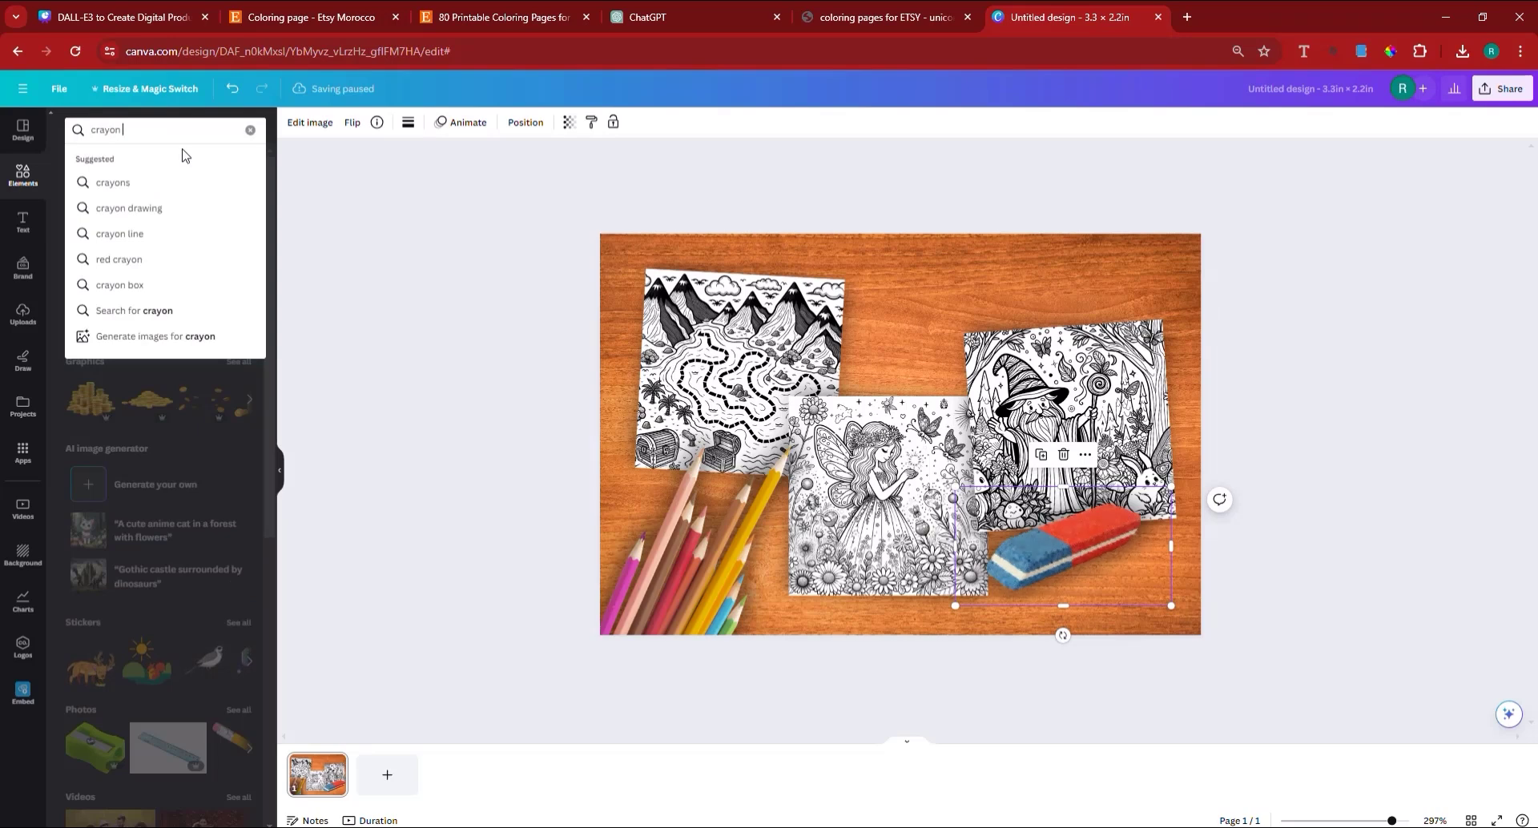
{"action": "type", "text": " peeler"}
{"action": "key", "text": "Return"}
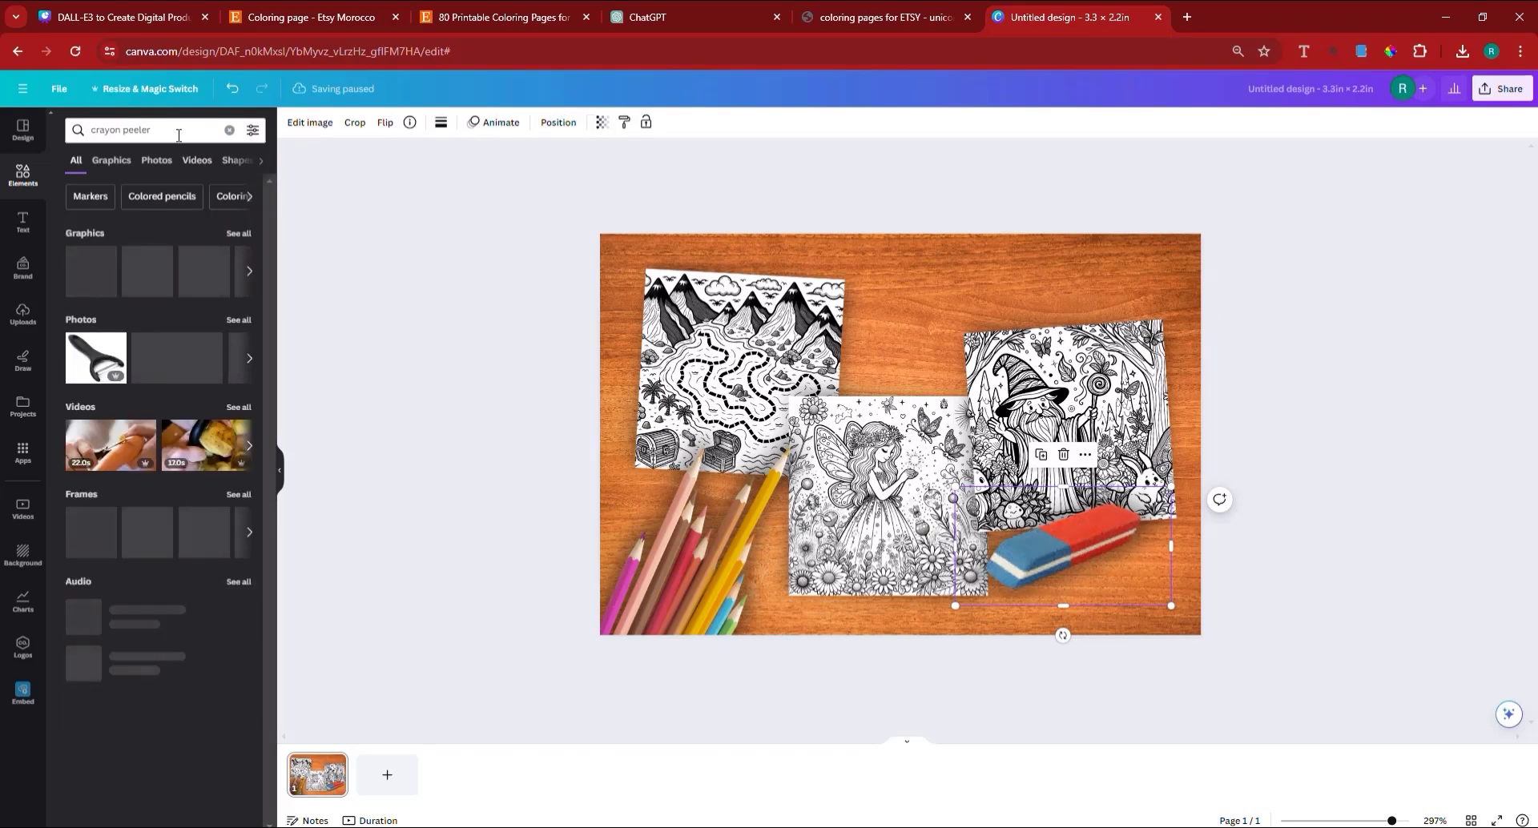
{"action": "left_click", "coordinate": [110, 161]}
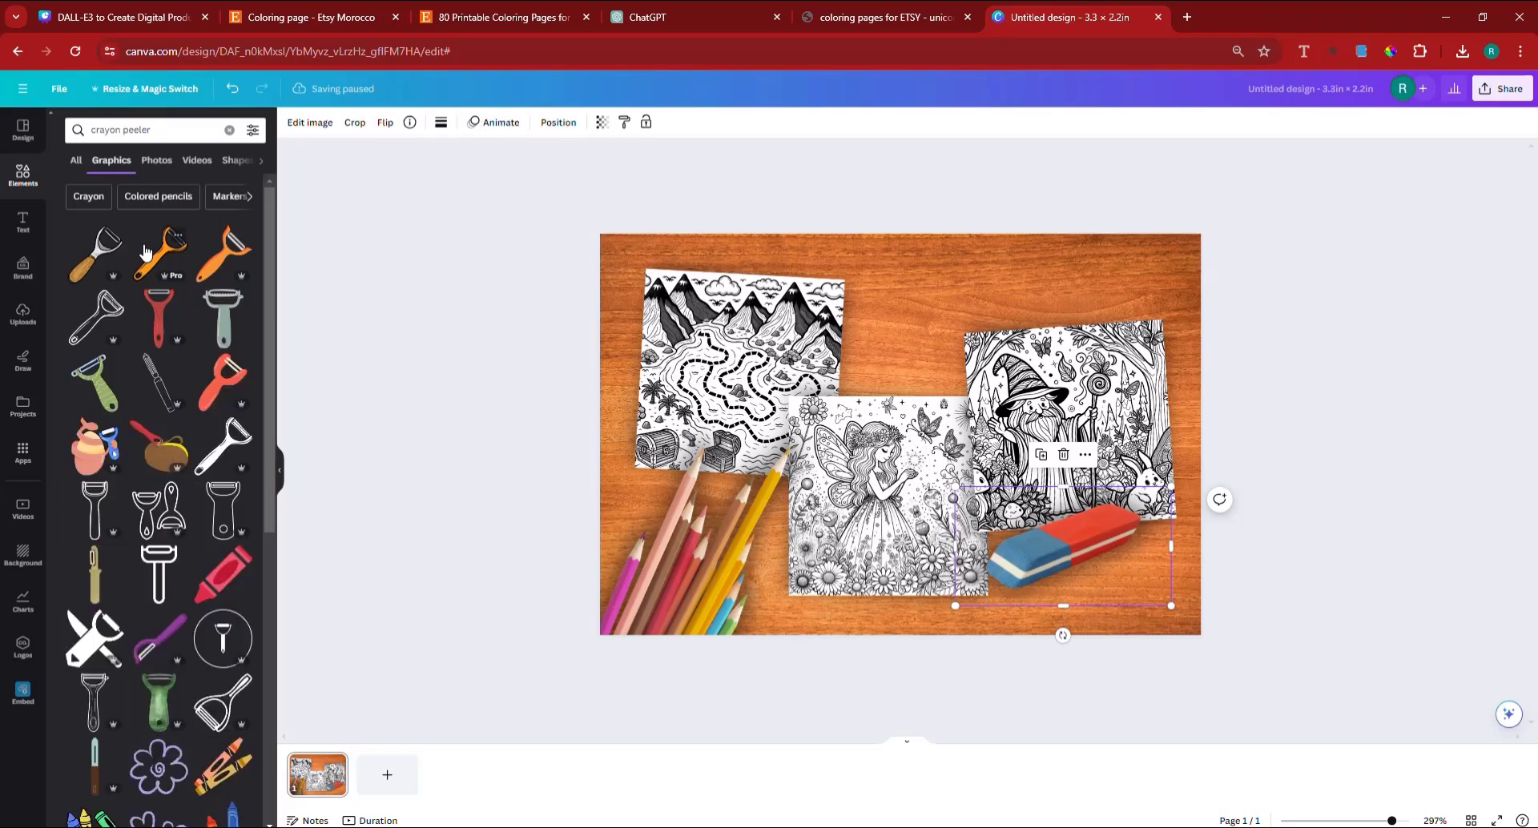
{"action": "double_click", "coordinate": [136, 130]}
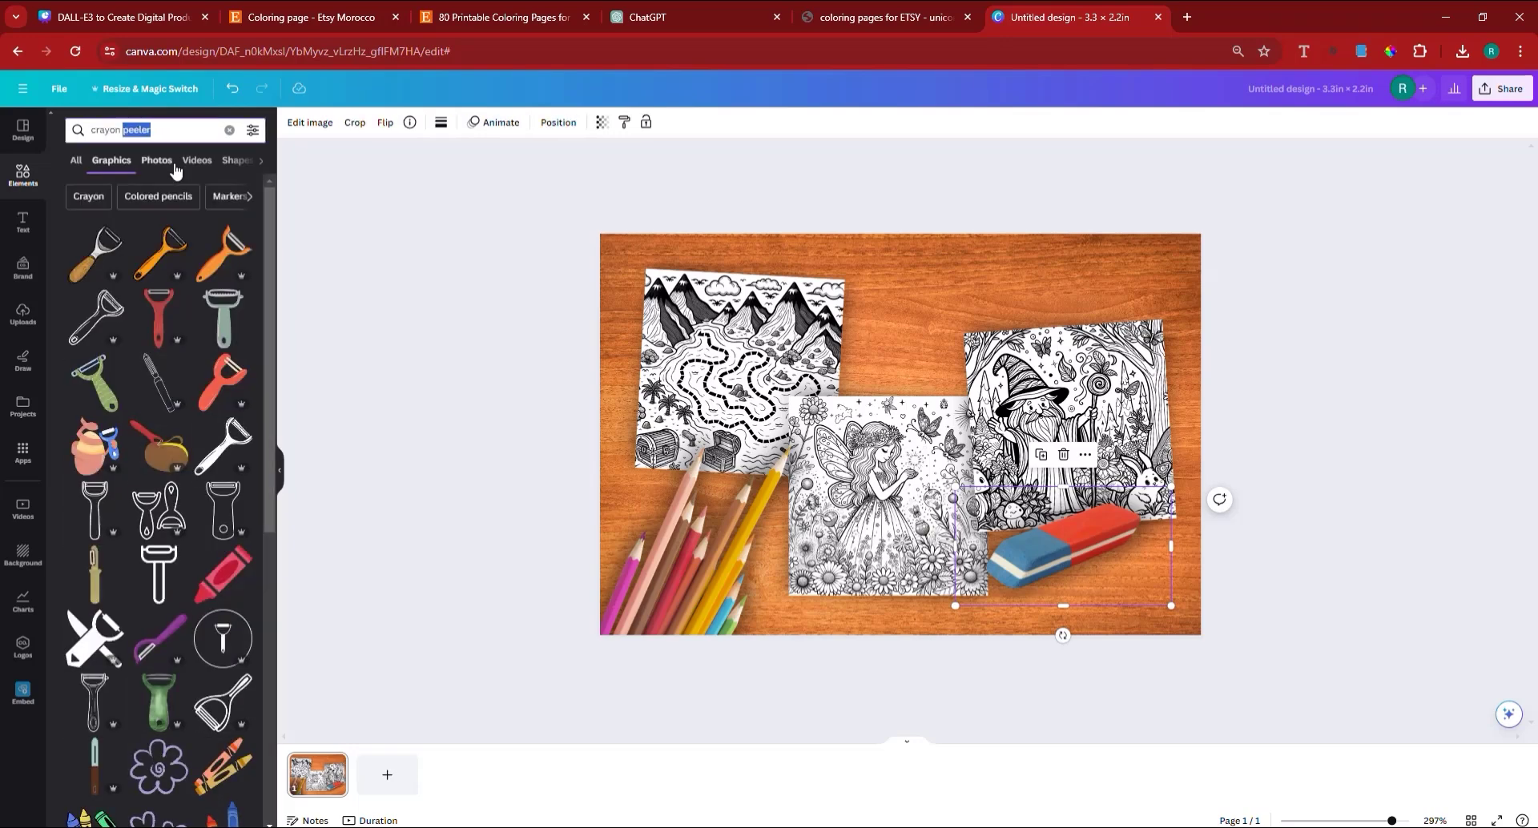
{"action": "key", "text": "BackSpace"}
{"action": "key", "text": "BackSpace"}
{"action": "key", "text": "BackSpace"}
{"action": "key", "text": "BackSpace"}
{"action": "key", "text": "BackSpace"}
{"action": "key", "text": "BackSpace"}
{"action": "key", "text": "BackSpace"}
{"action": "key", "text": "BackSpace"}
{"action": "type", "text": "penci"}
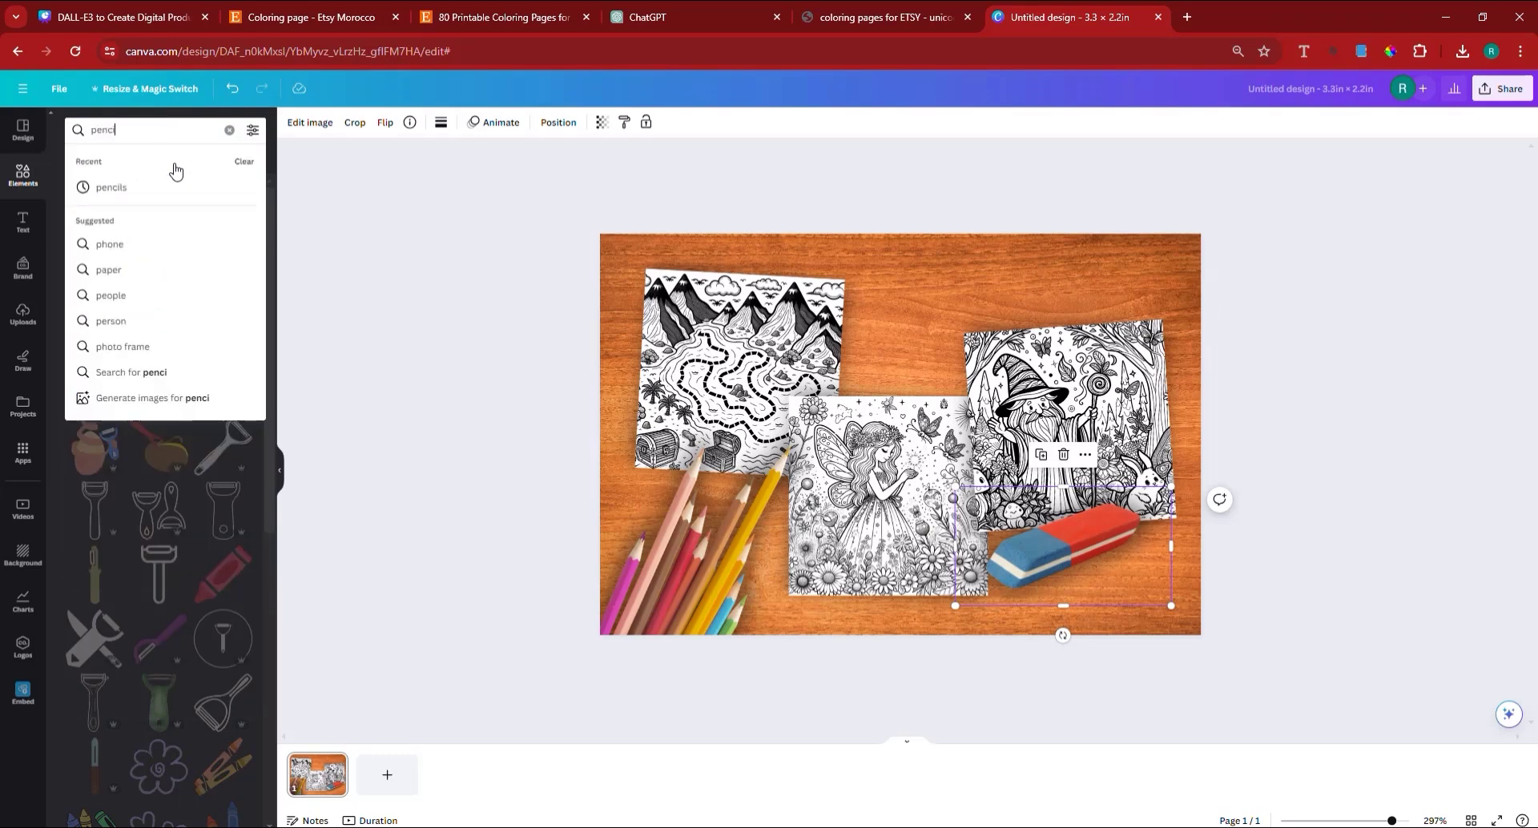
{"action": "type", "text": "l"}
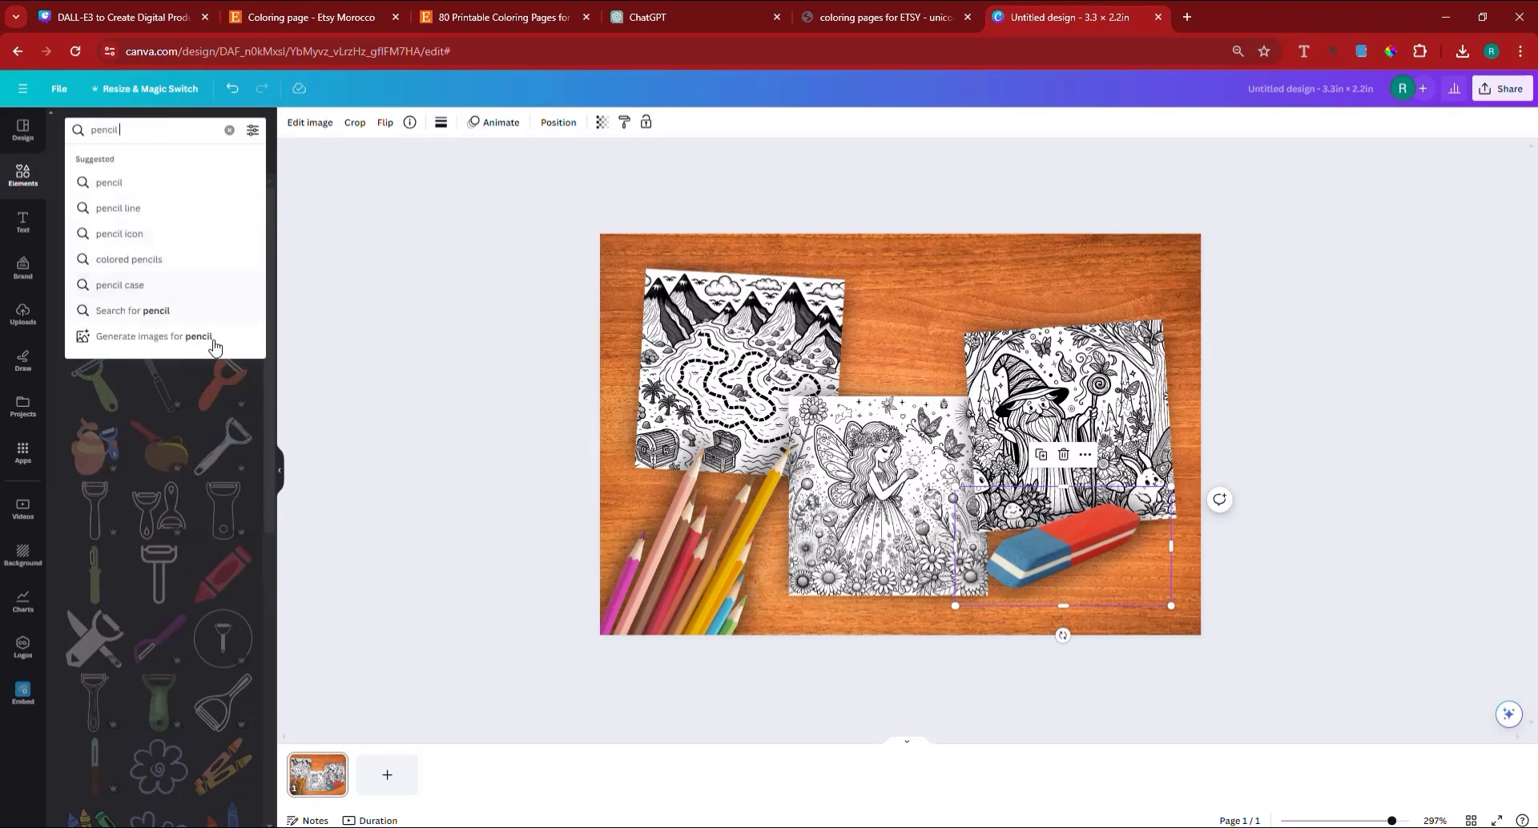
{"action": "left_click", "coordinate": [349, 471]}
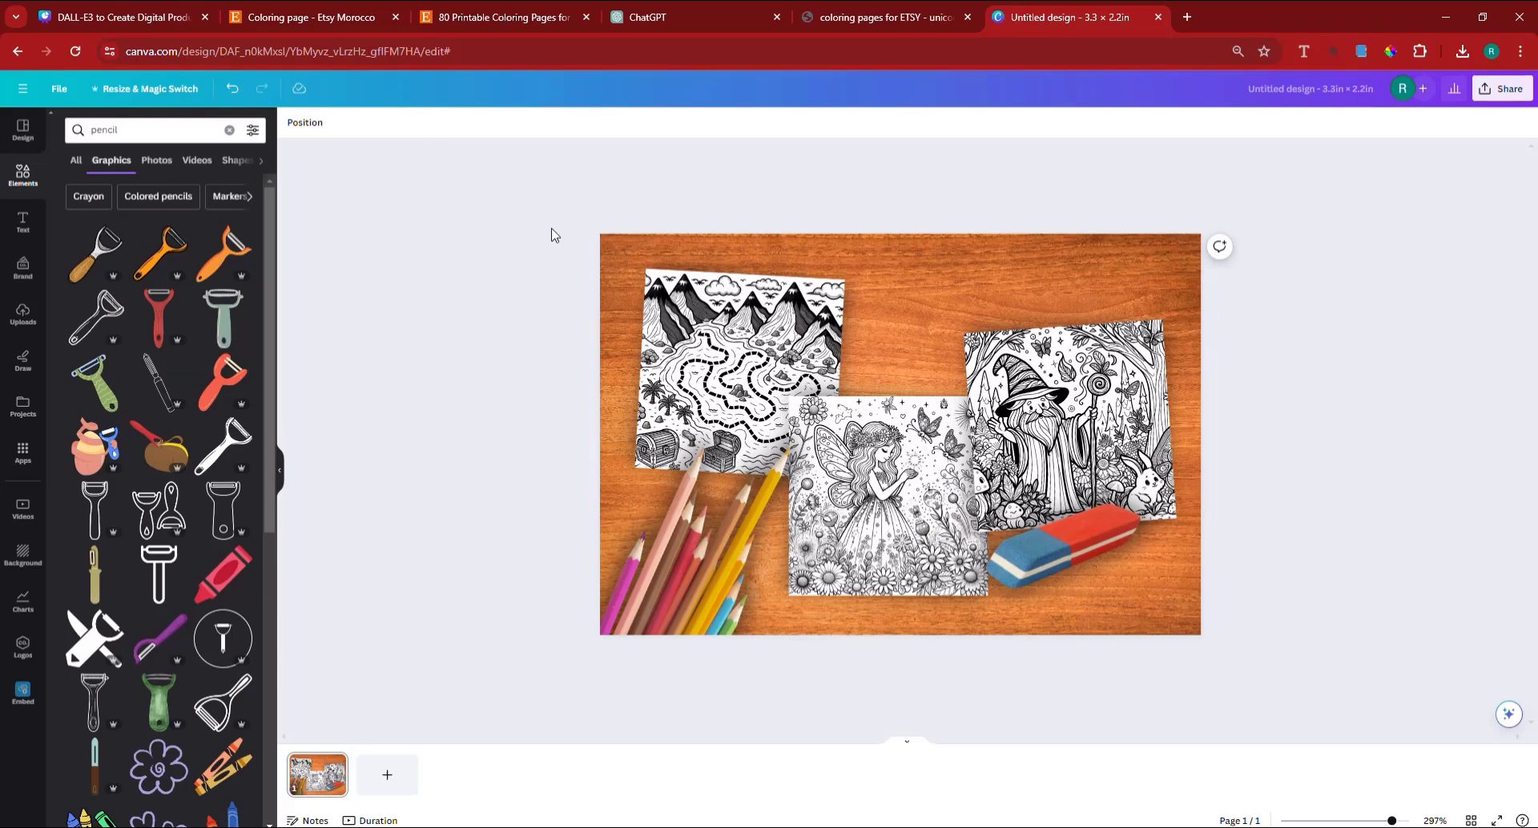
{"action": "left_click", "coordinate": [24, 175]}
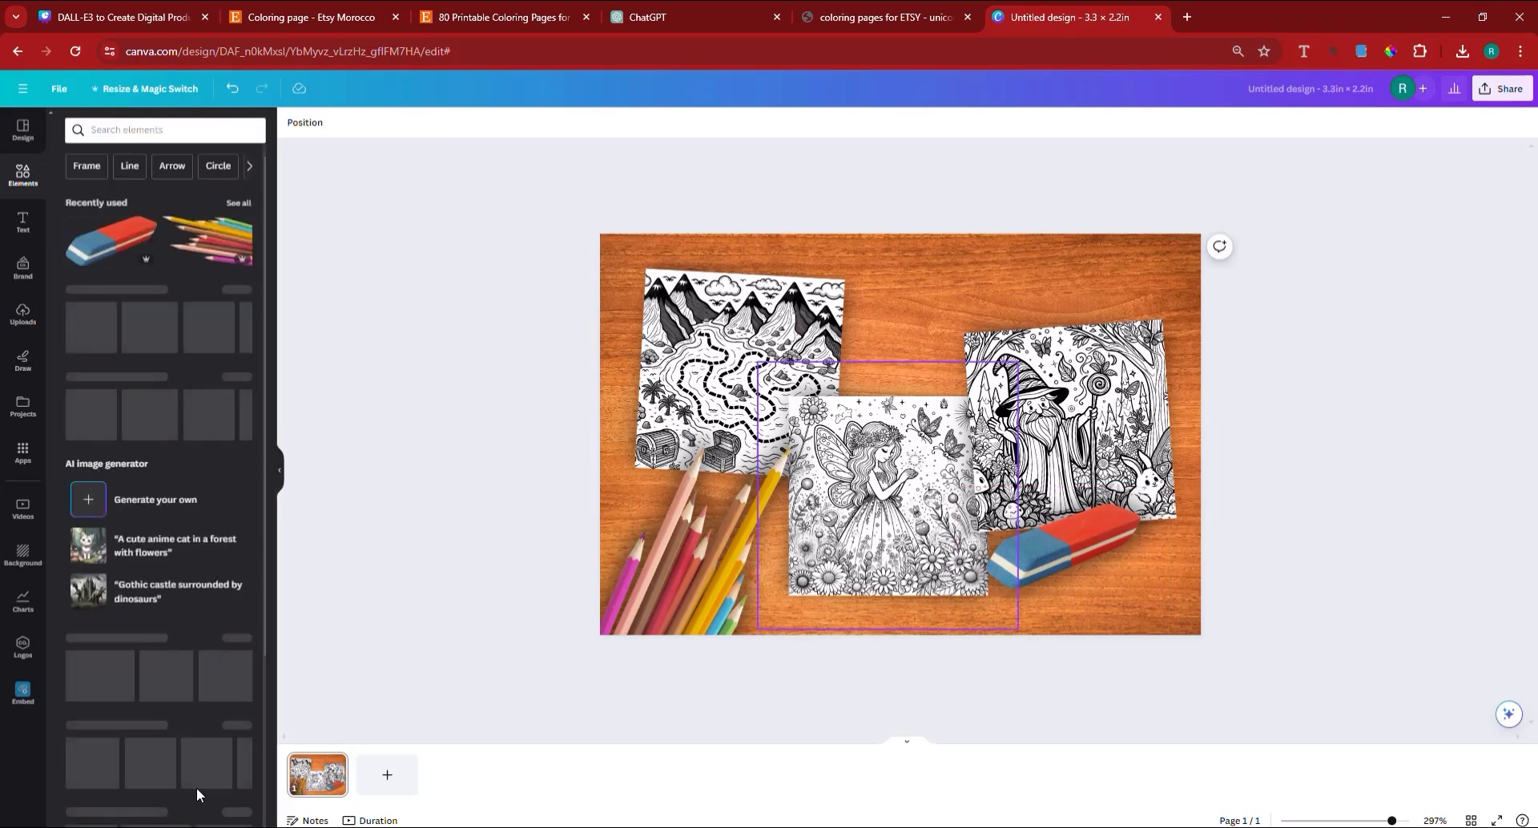
Step: Duplicate the mockup page and add a heading text box across the upper part of the copy
{"action": "right_click", "coordinate": [321, 773]}
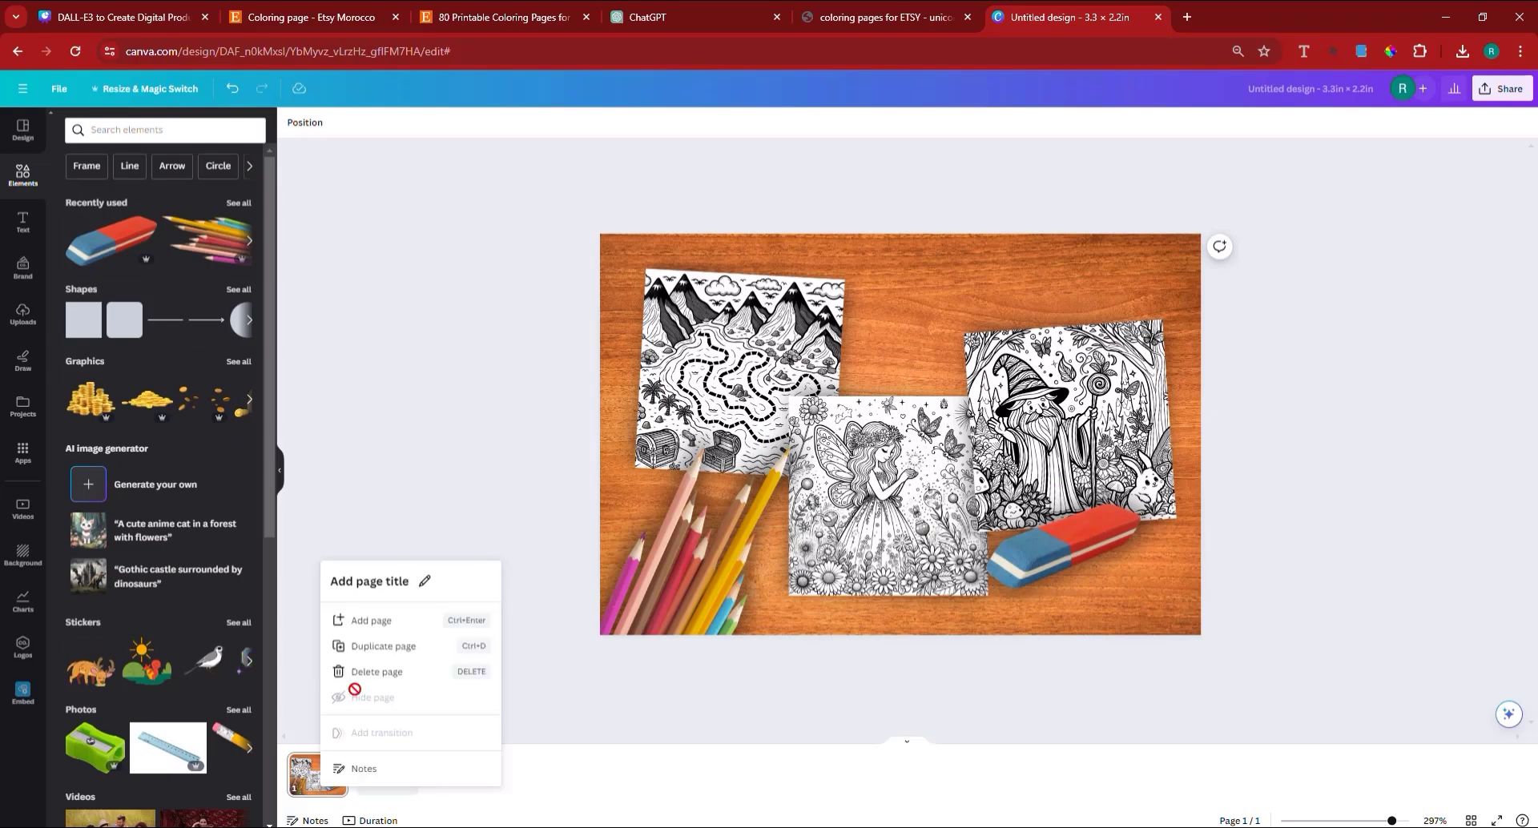
{"action": "left_click", "coordinate": [393, 645]}
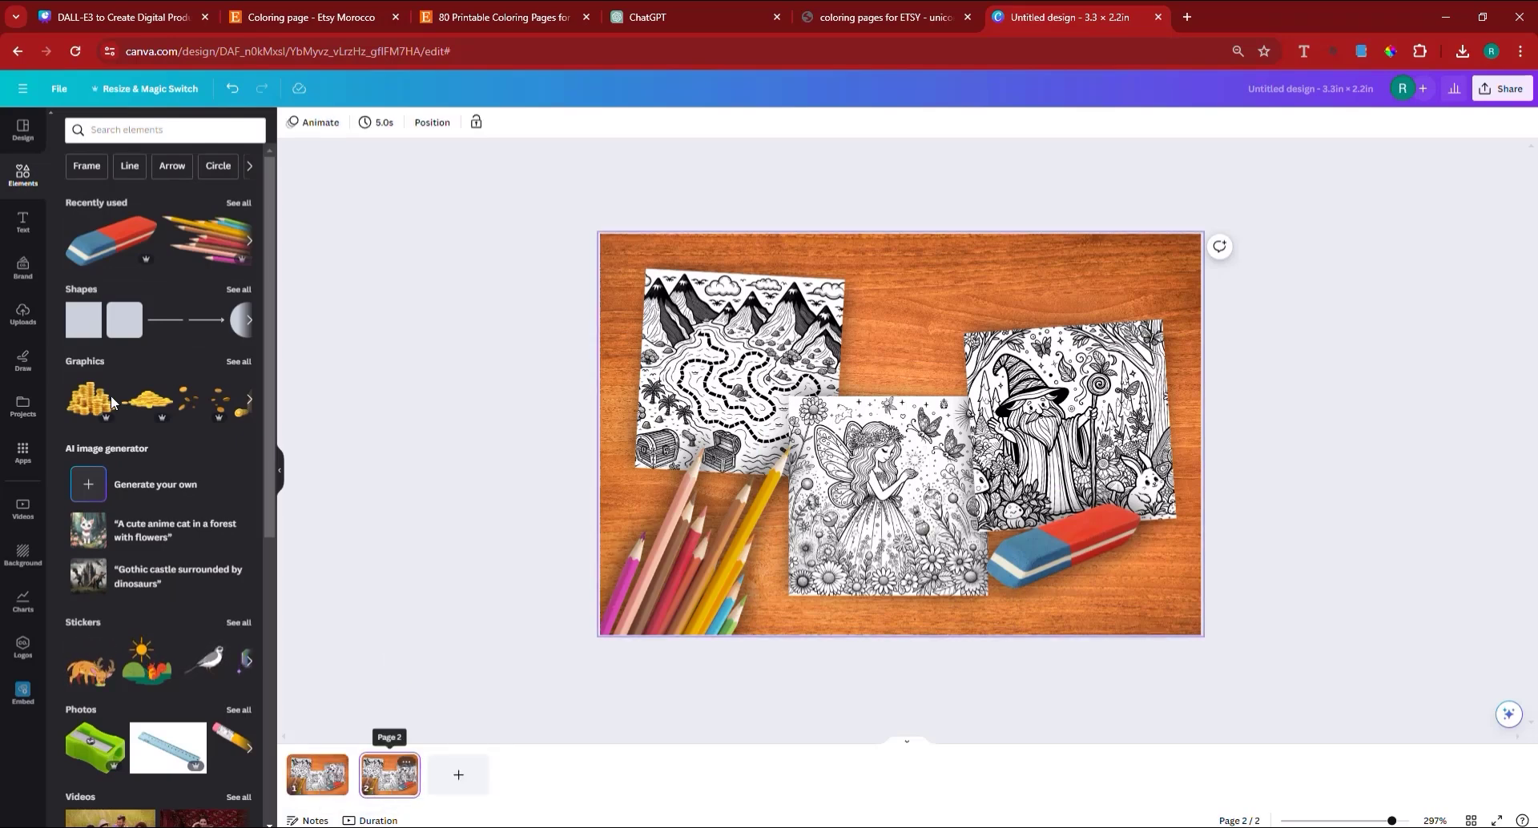
{"action": "left_click", "coordinate": [16, 231]}
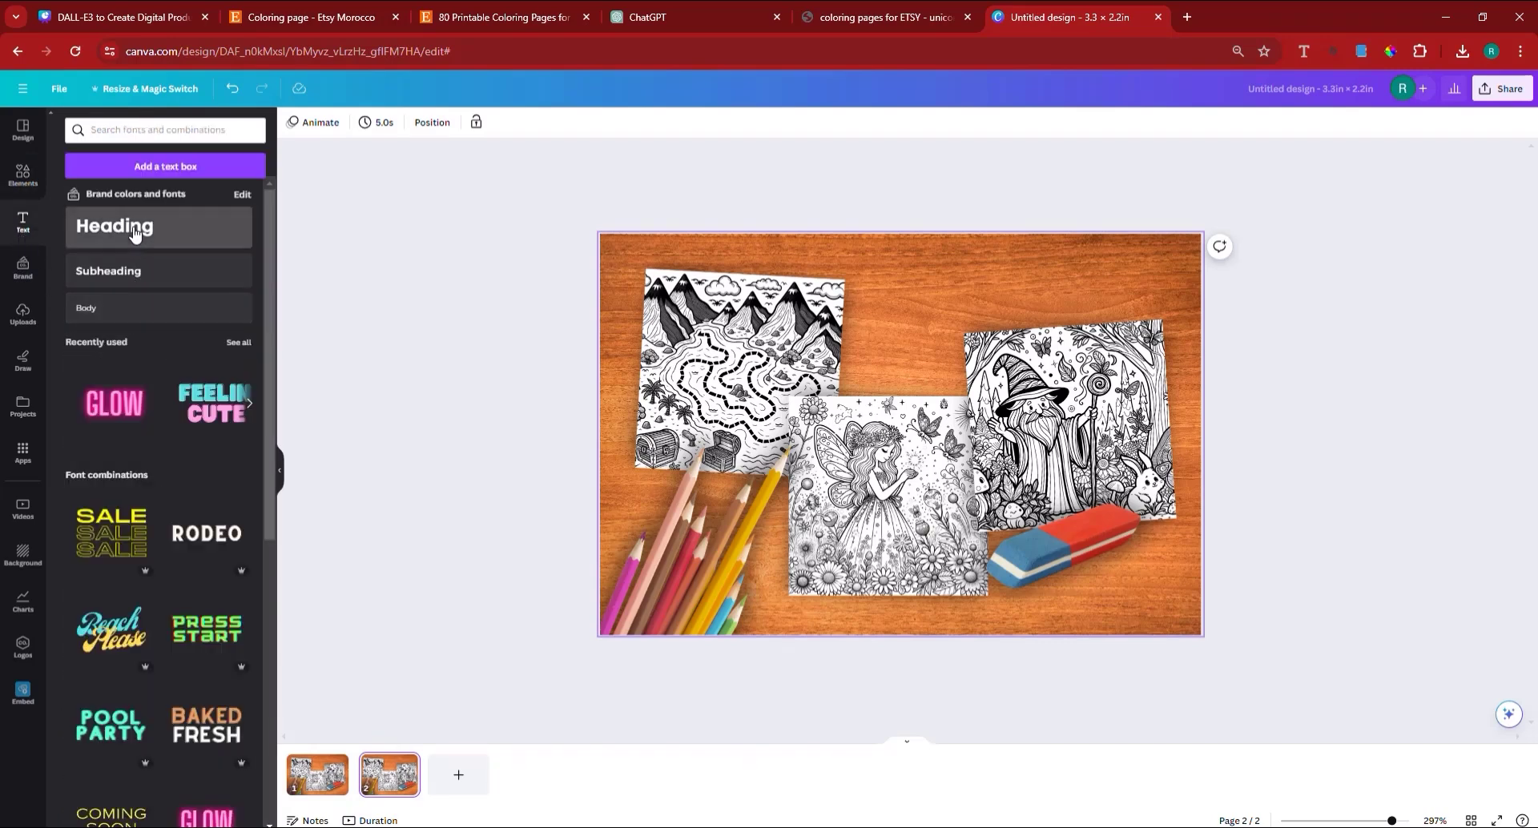
{"action": "left_click", "coordinate": [146, 248]}
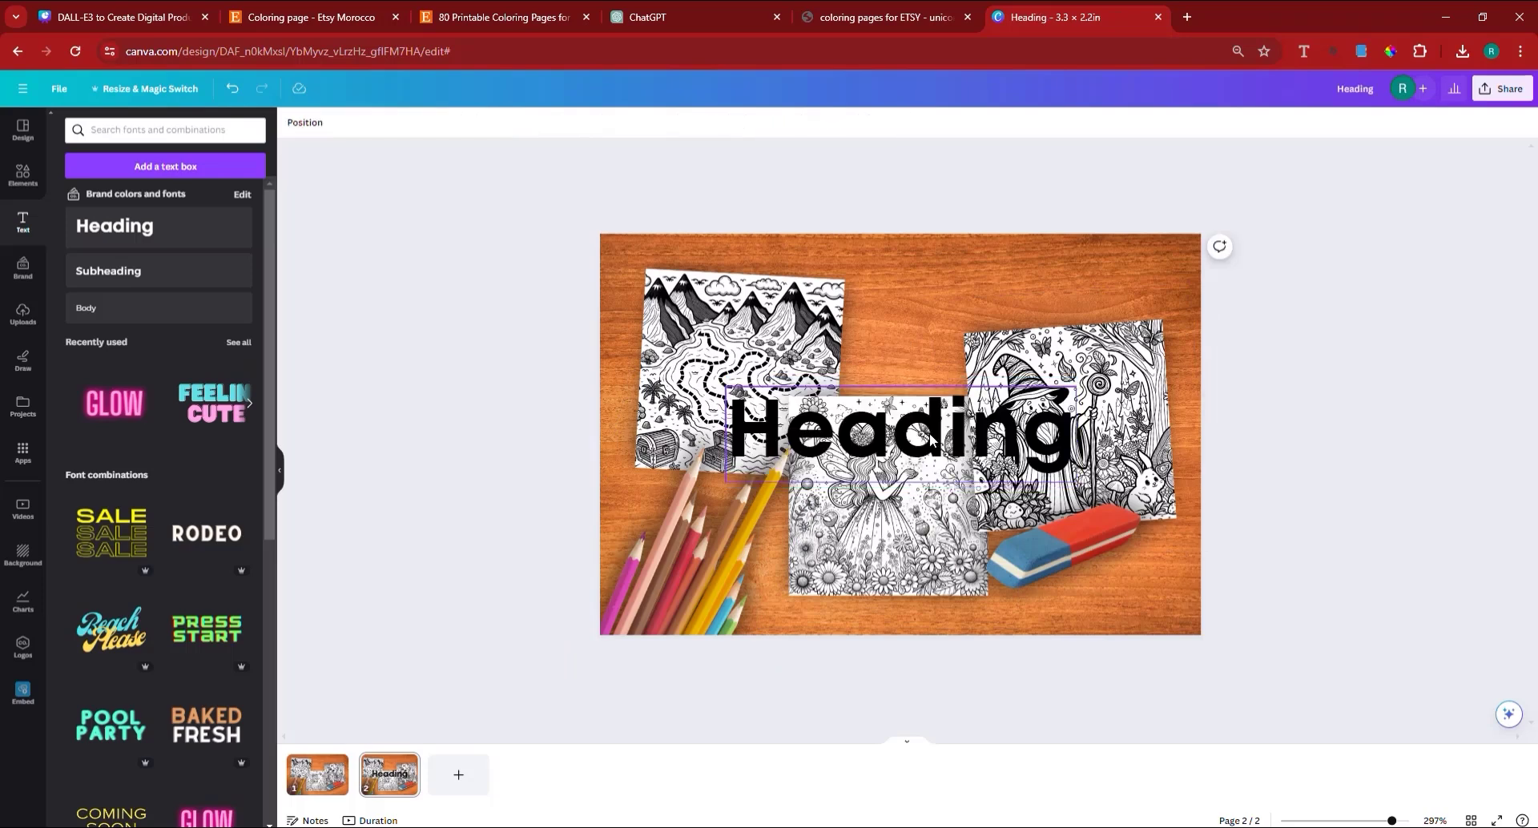
{"action": "left_click_drag", "start_coordinate": [892, 454], "coordinate": [879, 338]}
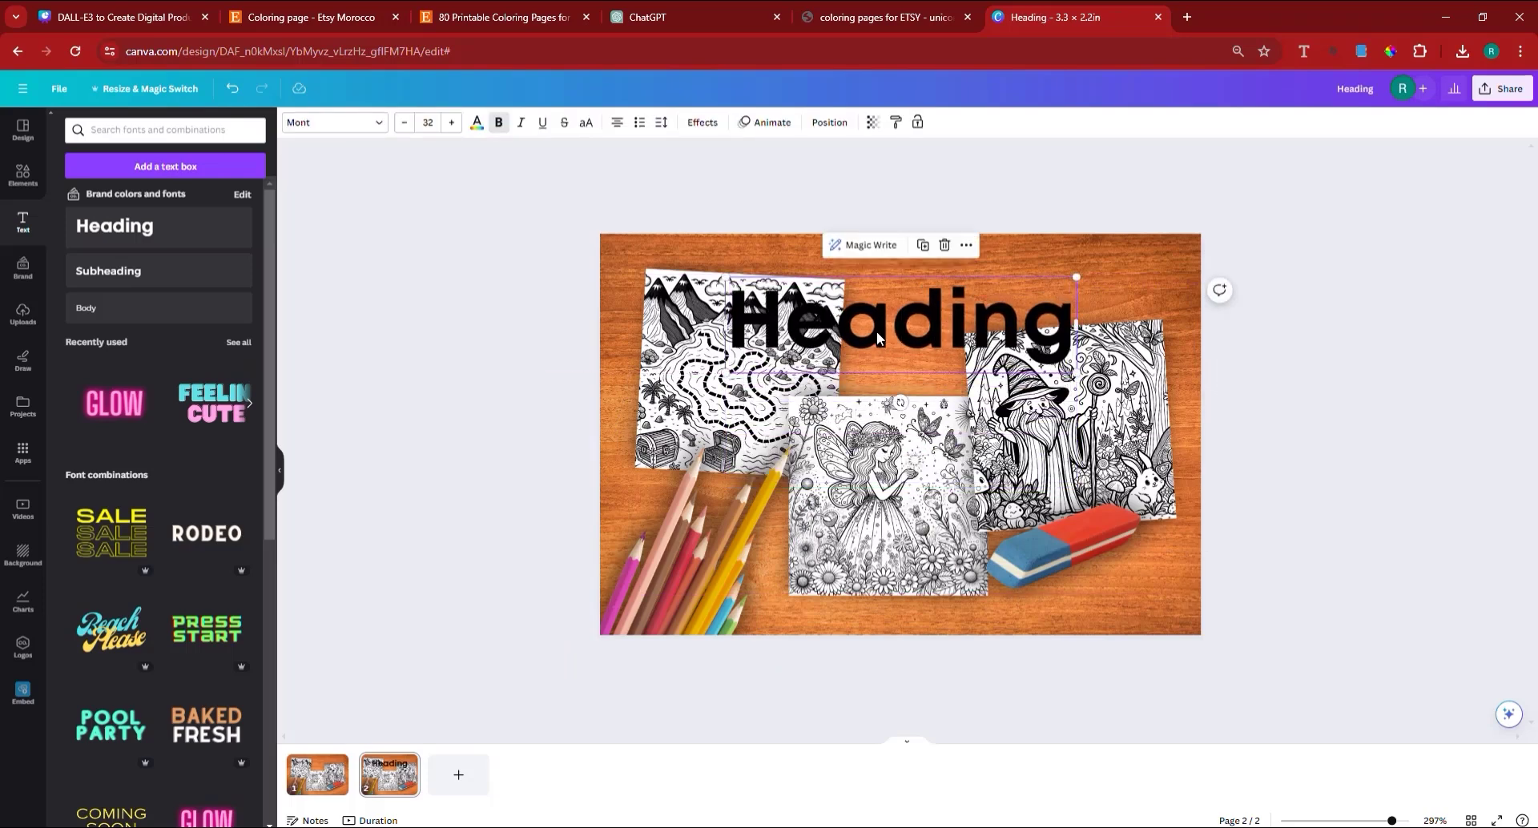
Step: Replace the heading's placeholder text with "7 Coloring Pages"
{"action": "double_click", "coordinate": [877, 331]}
{"action": "type", "text": "7"}
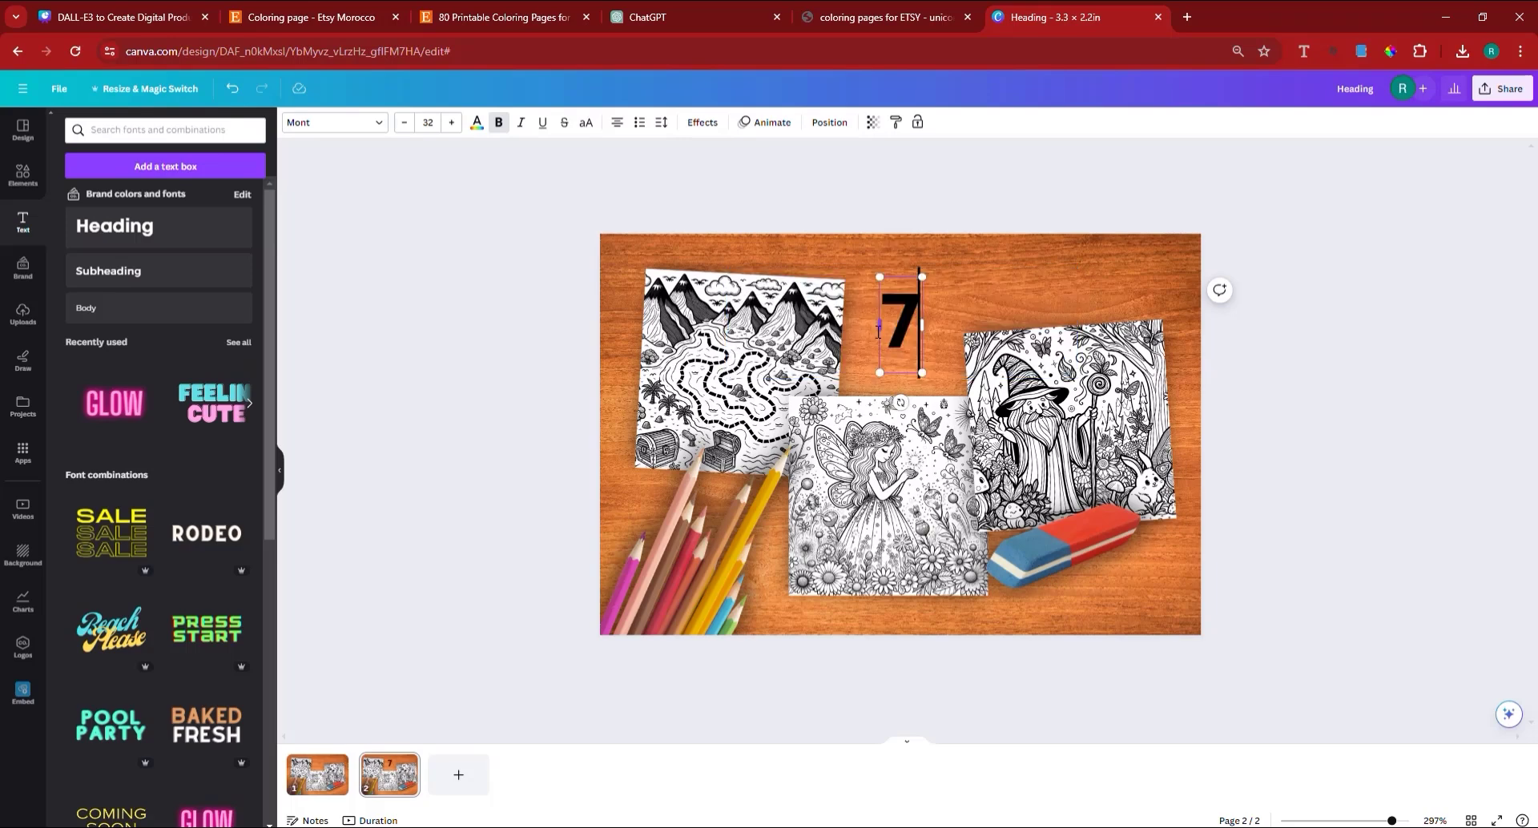
{"action": "type", "text": " Colori"}
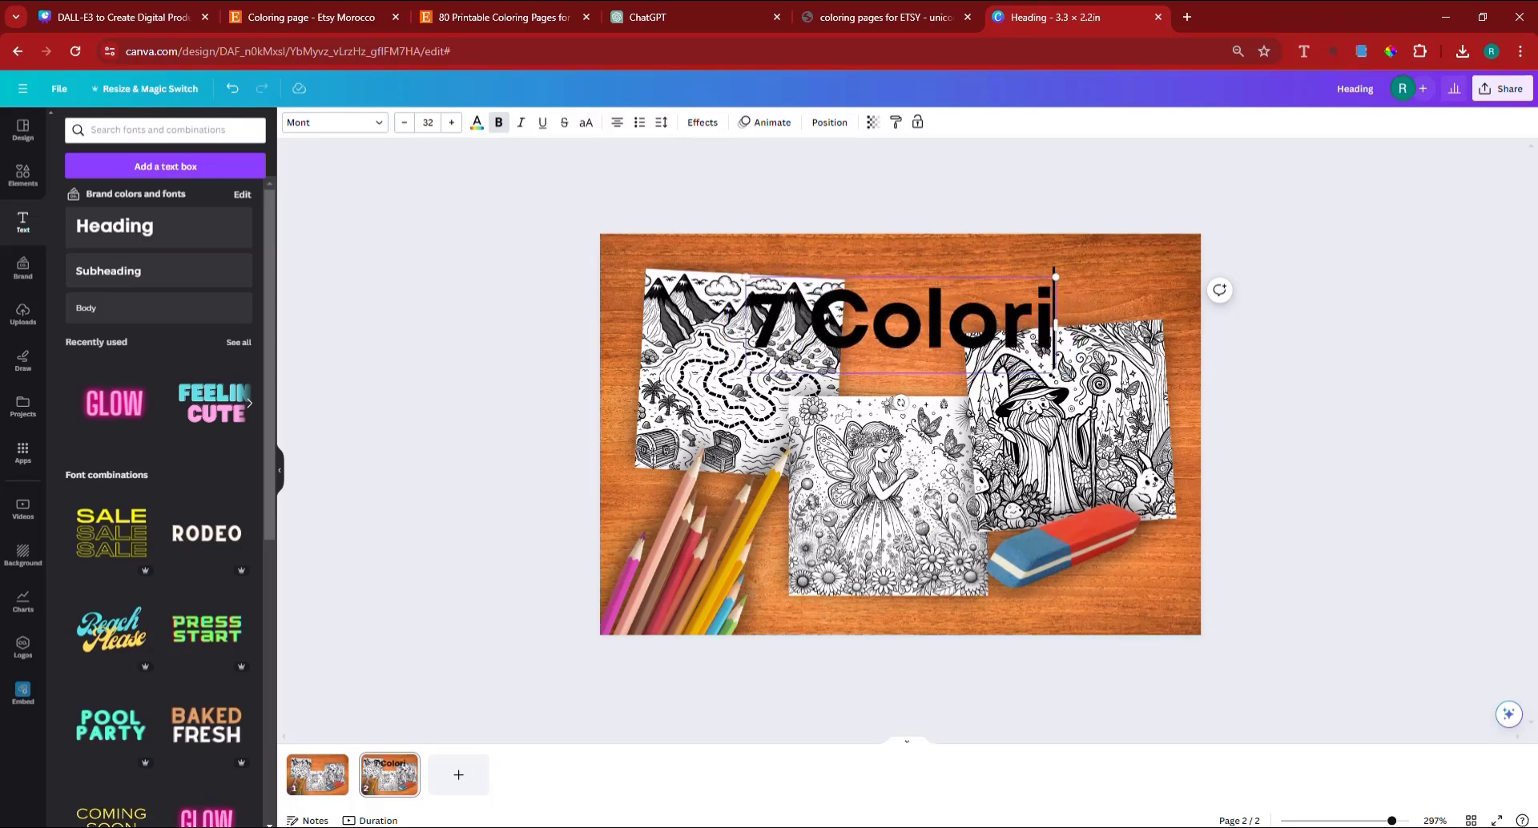
{"action": "type", "text": "ng Pages"}
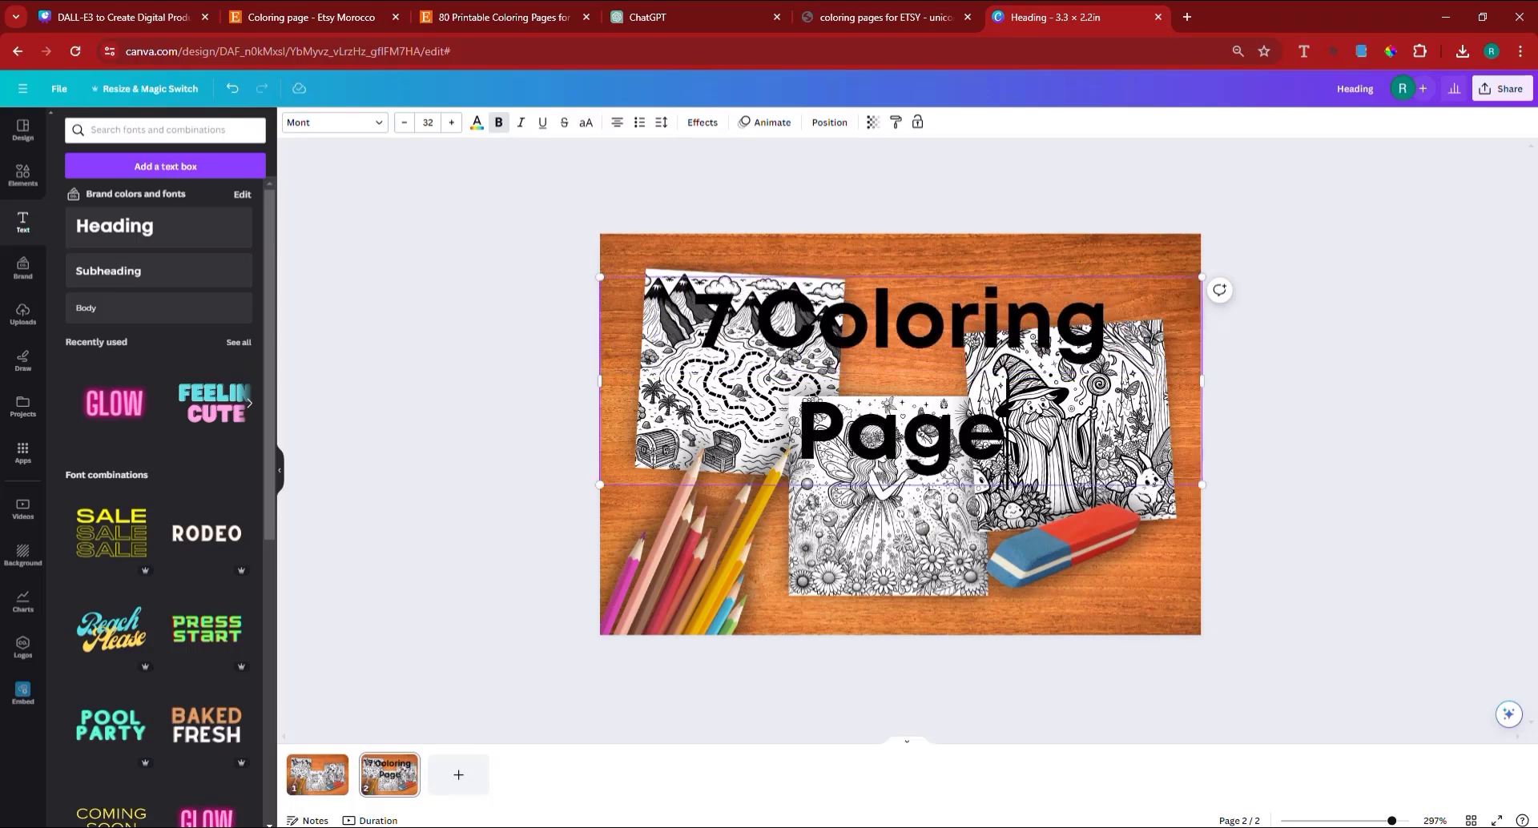
{"action": "left_click", "coordinate": [1347, 386]}
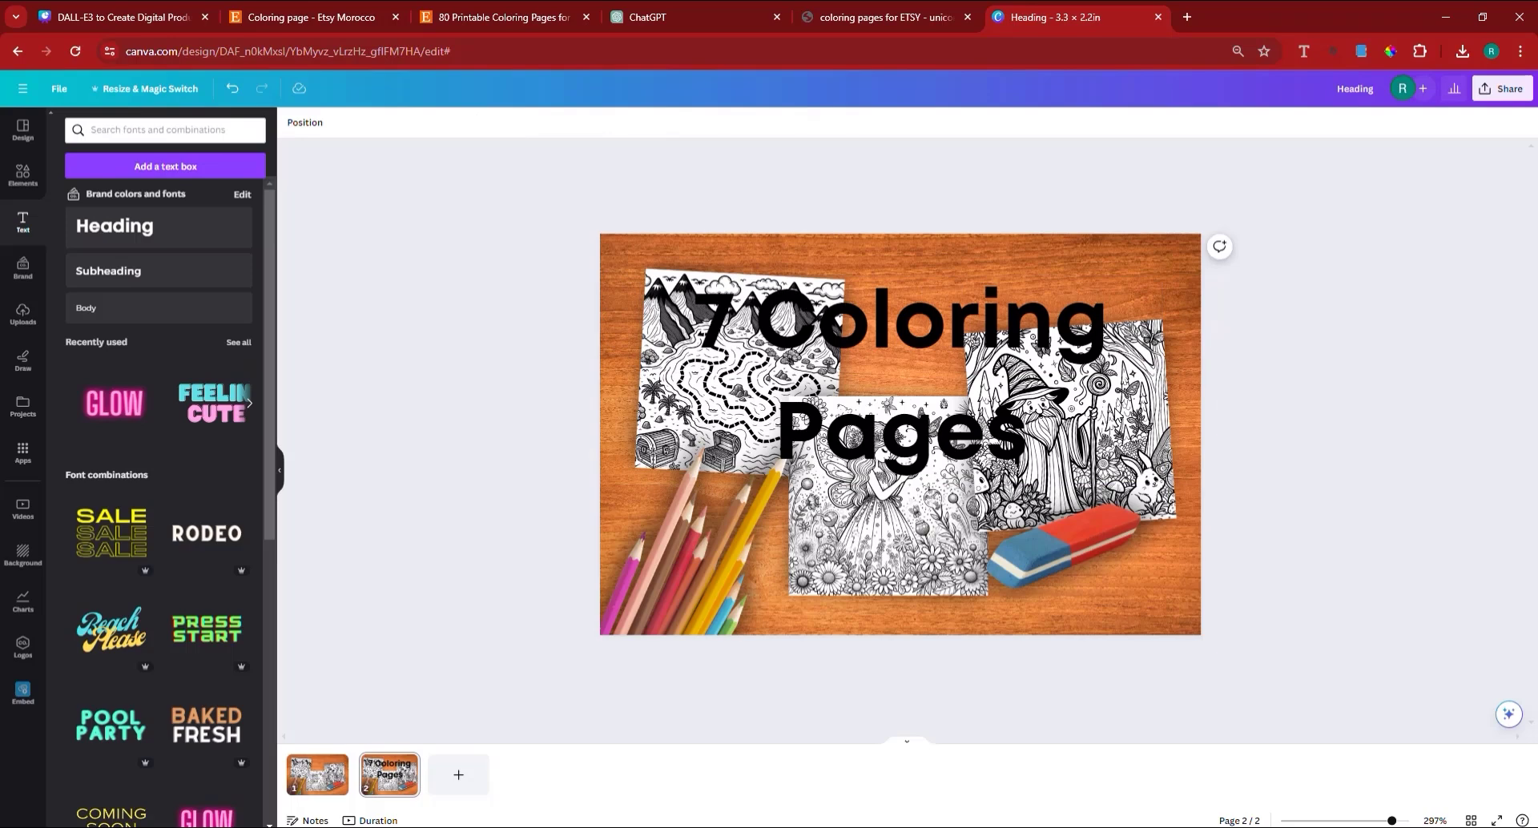
Step: Set the font size of the "7 Coloring Pages" heading to 20
{"action": "double_click", "coordinate": [895, 378]}
{"action": "left_click", "coordinate": [430, 120]}
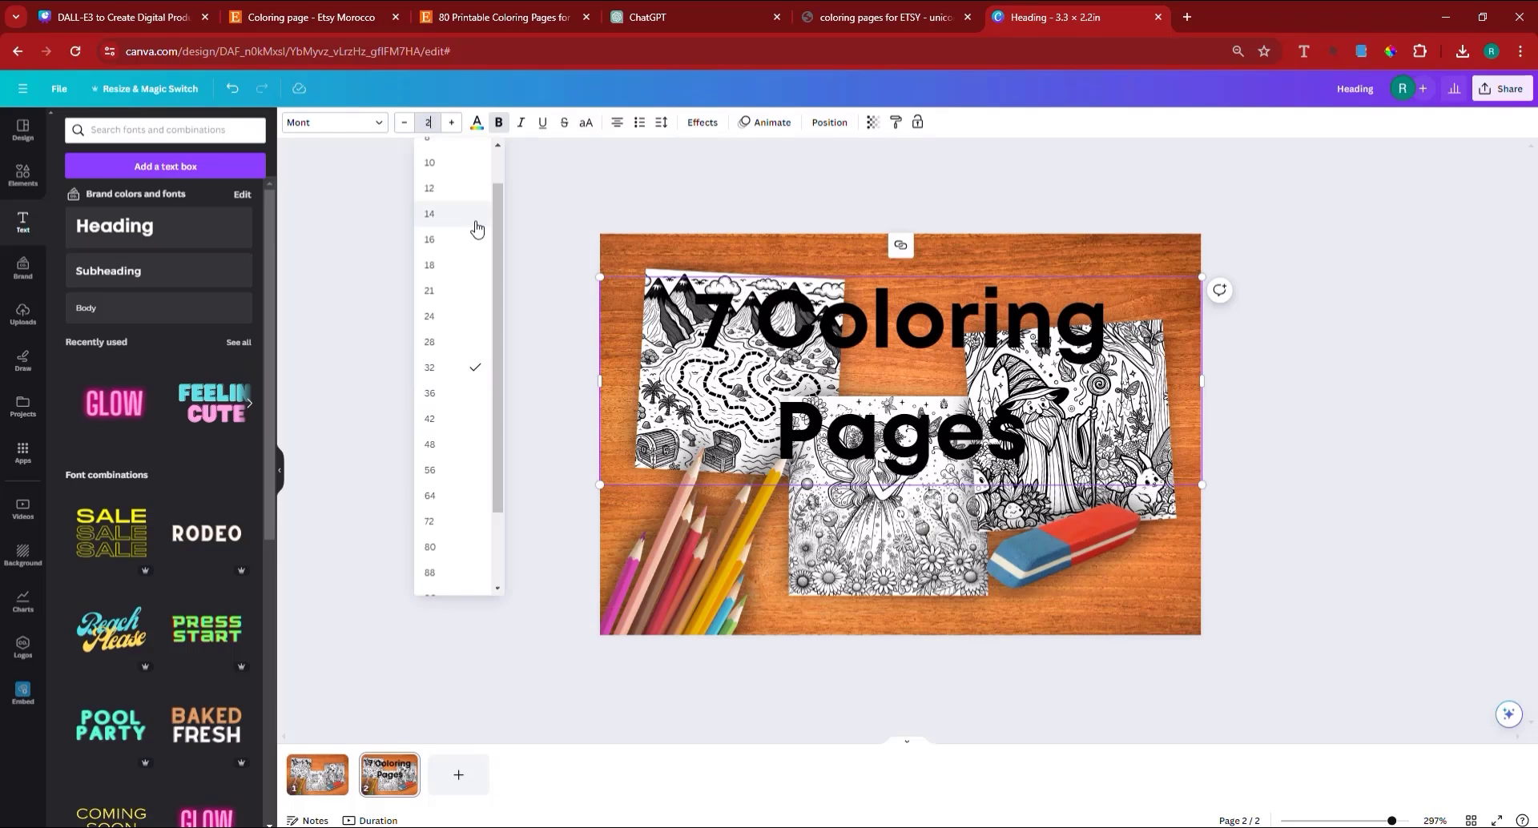
{"action": "key", "text": "Return"}
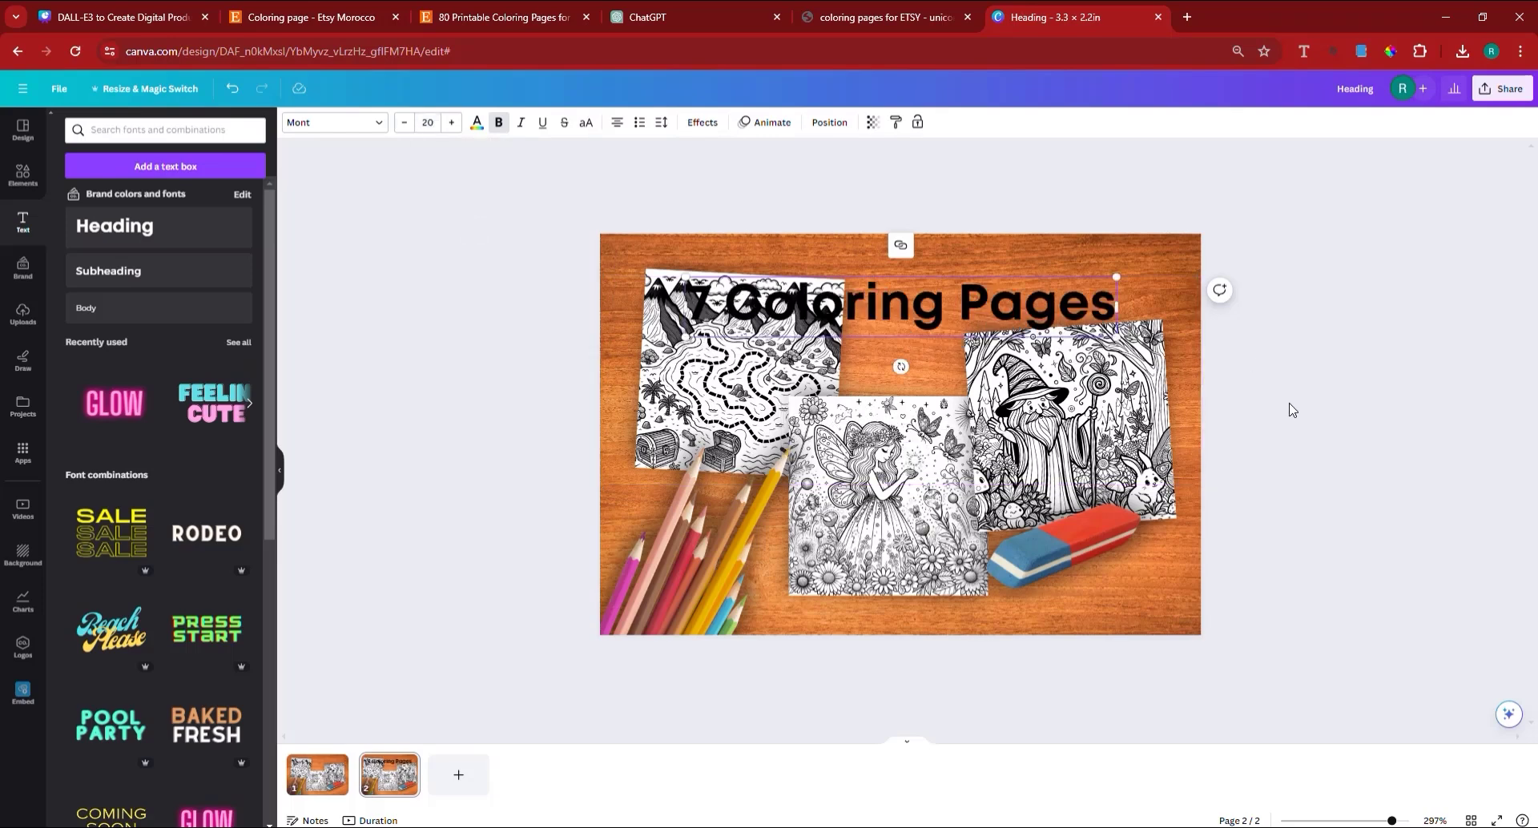
Step: Give the heading a Background effect with spread 13 and transparency 81, and nudge the heading slightly upward
{"action": "left_click", "coordinate": [700, 121]}
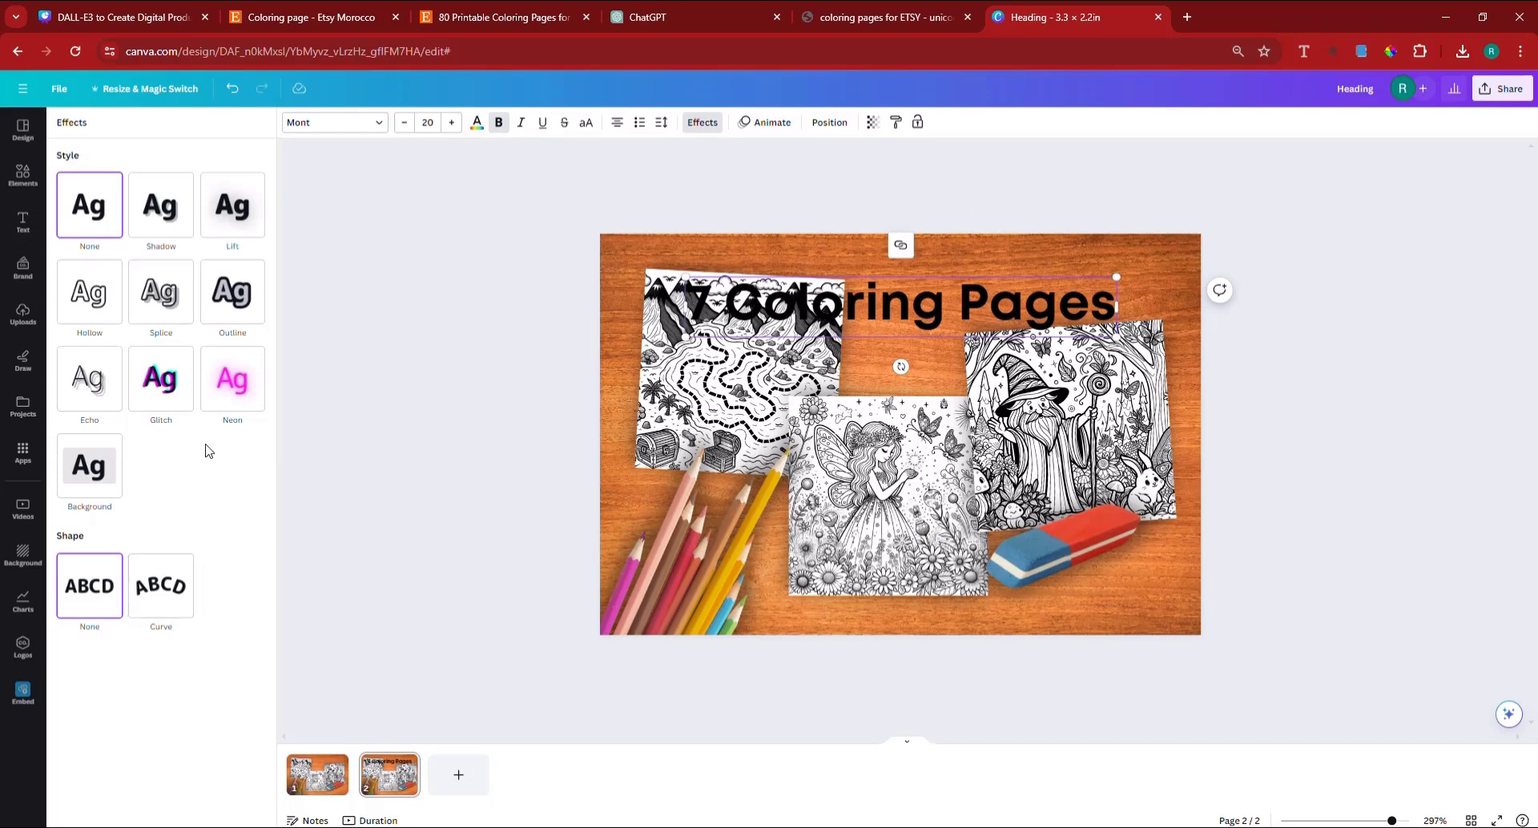
{"action": "left_click", "coordinate": [90, 481]}
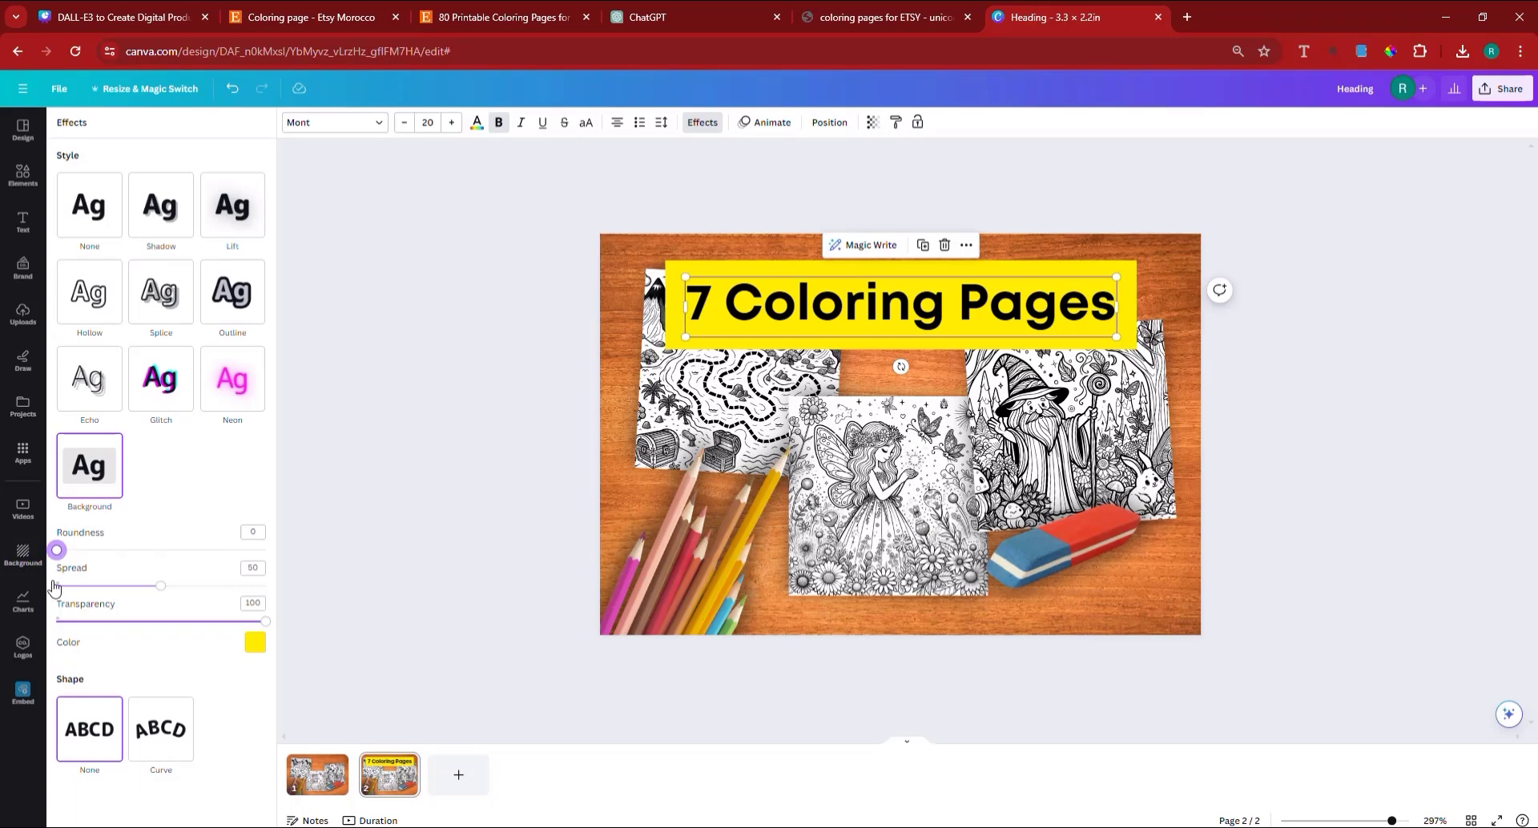
{"action": "left_click_drag", "start_coordinate": [159, 588], "coordinate": [92, 587]}
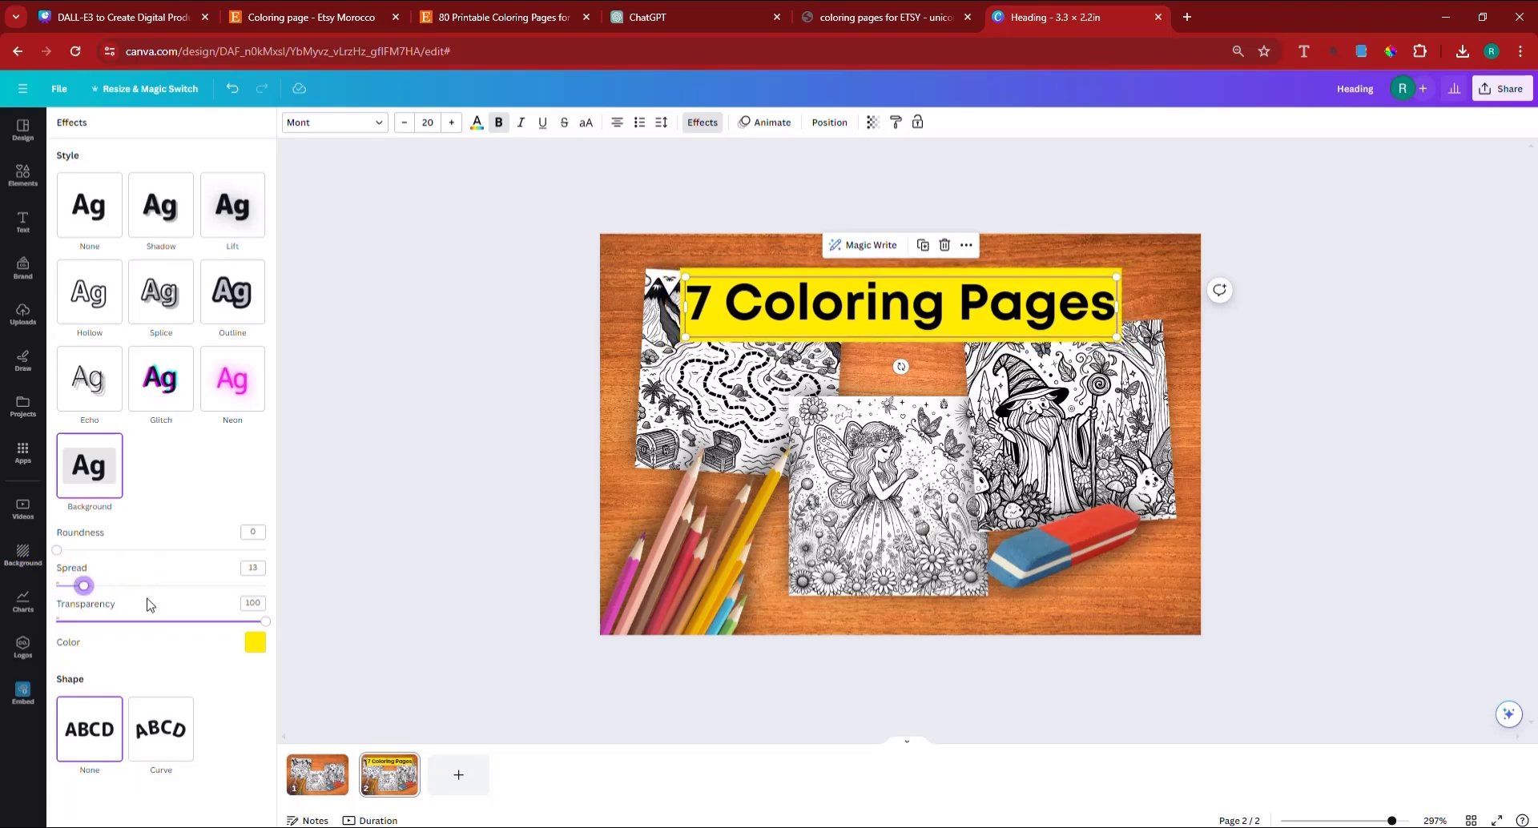
{"action": "mouse_move", "coordinate": [205, 621]}
{"action": "left_mouse_down"}
{"action": "mouse_move", "coordinate": [155, 621]}
{"action": "mouse_move", "coordinate": [227, 621]}
{"action": "mouse_move", "coordinate": [123, 621]}
{"action": "mouse_move", "coordinate": [292, 621]}
{"action": "mouse_move", "coordinate": [179, 621]}
{"action": "mouse_move", "coordinate": [221, 621]}
{"action": "left_mouse_up"}
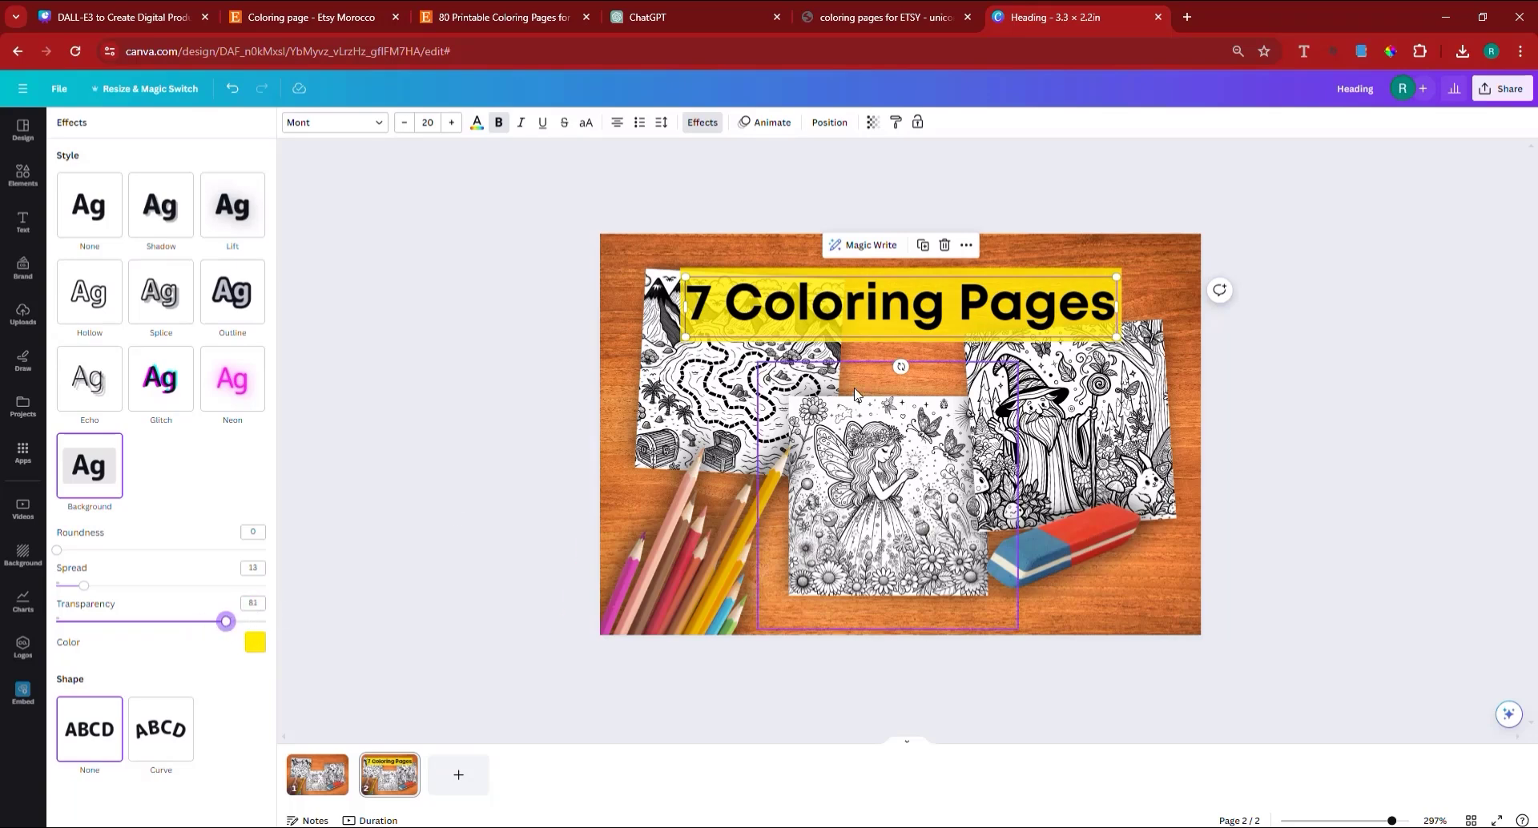
{"action": "left_click_drag", "start_coordinate": [895, 320], "coordinate": [896, 320]}
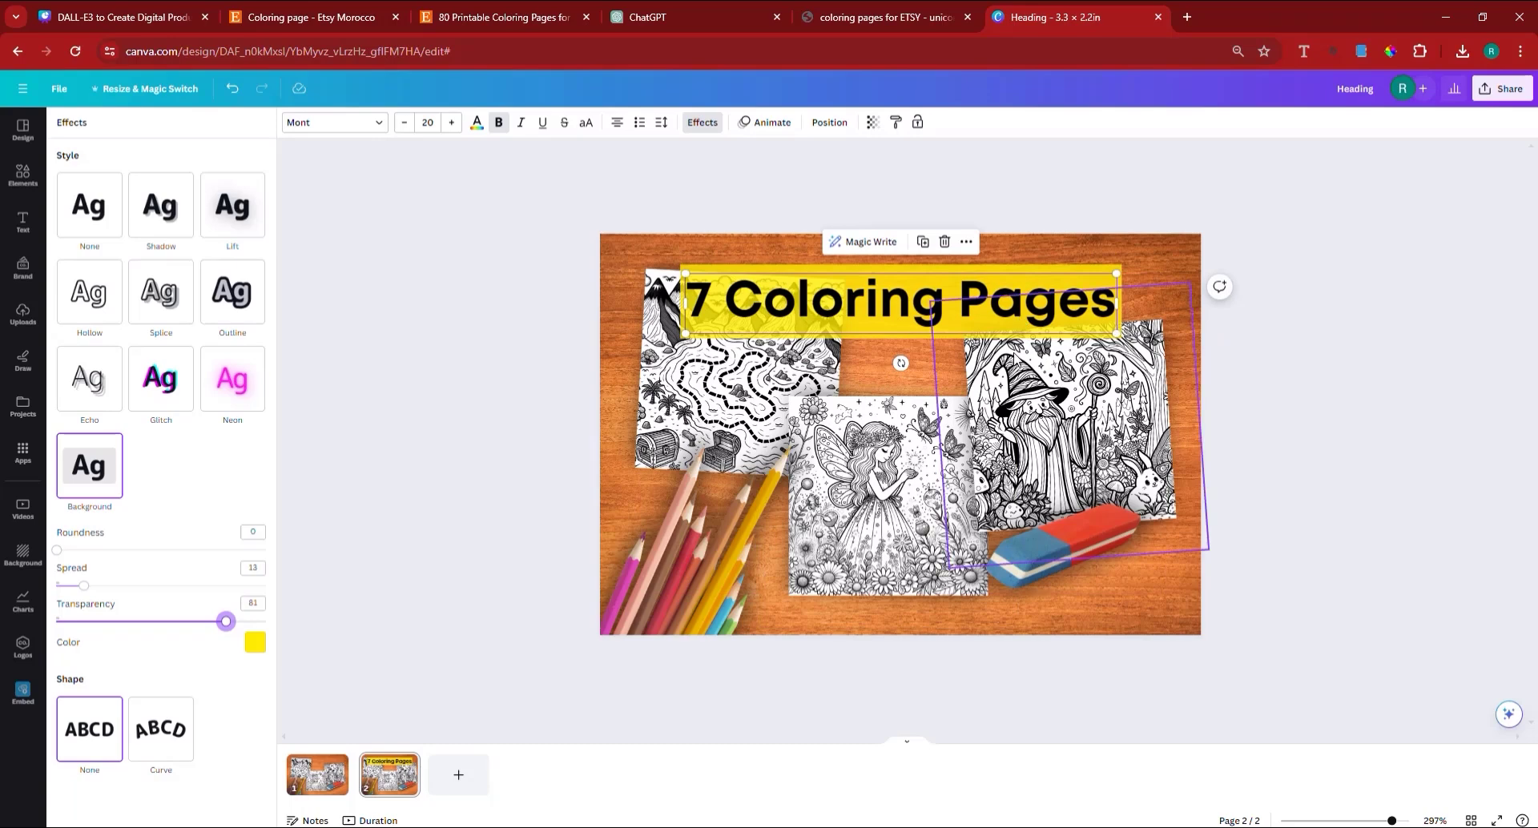
Step: Apply the Curve shape to the "7 Coloring Pages" heading with a curve value of -18
{"action": "left_click", "coordinate": [178, 755]}
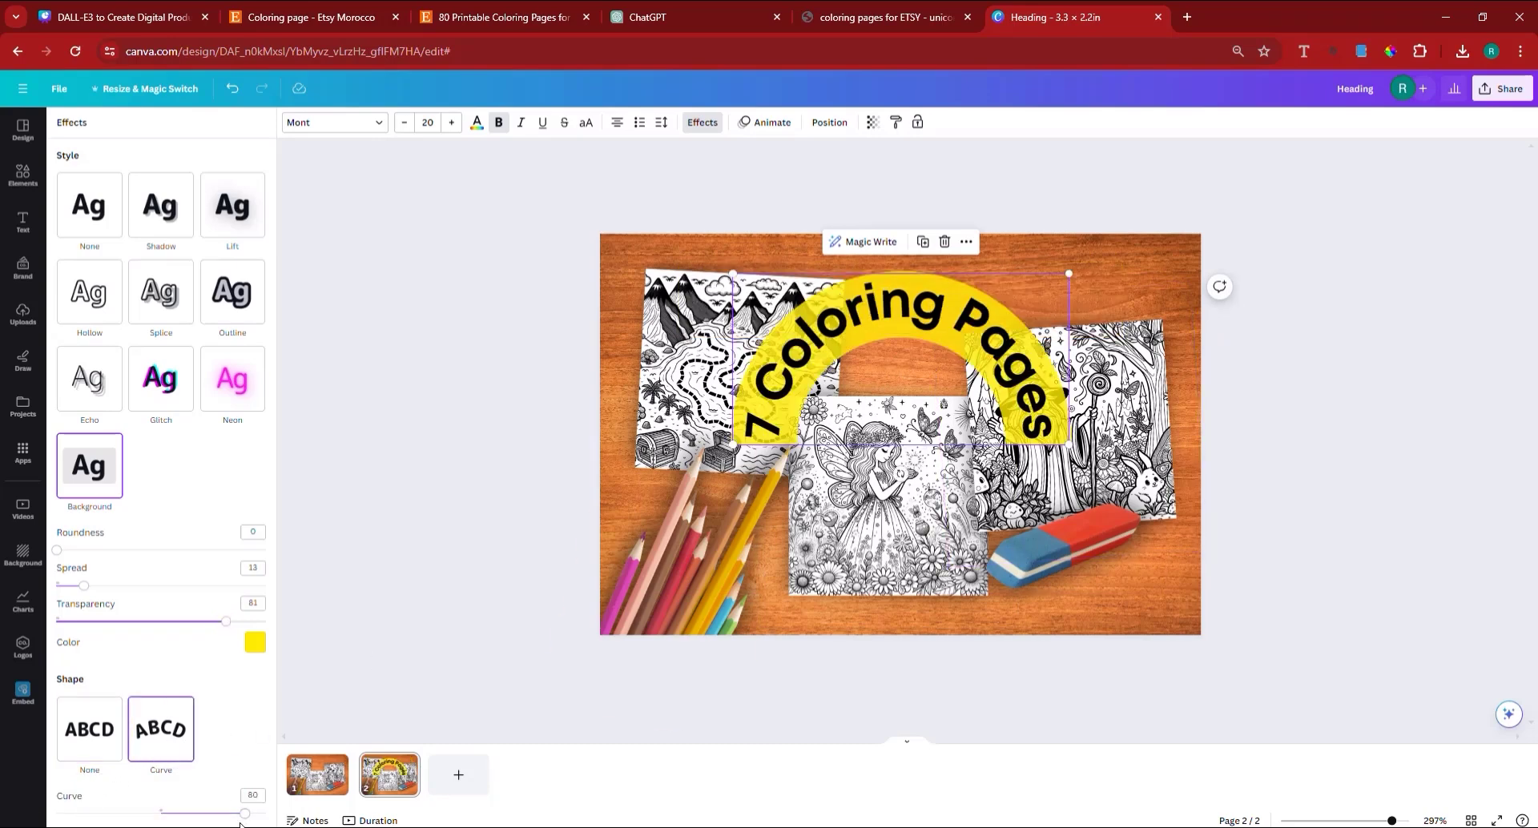
{"action": "left_click_drag", "start_coordinate": [242, 815], "coordinate": [143, 817]}
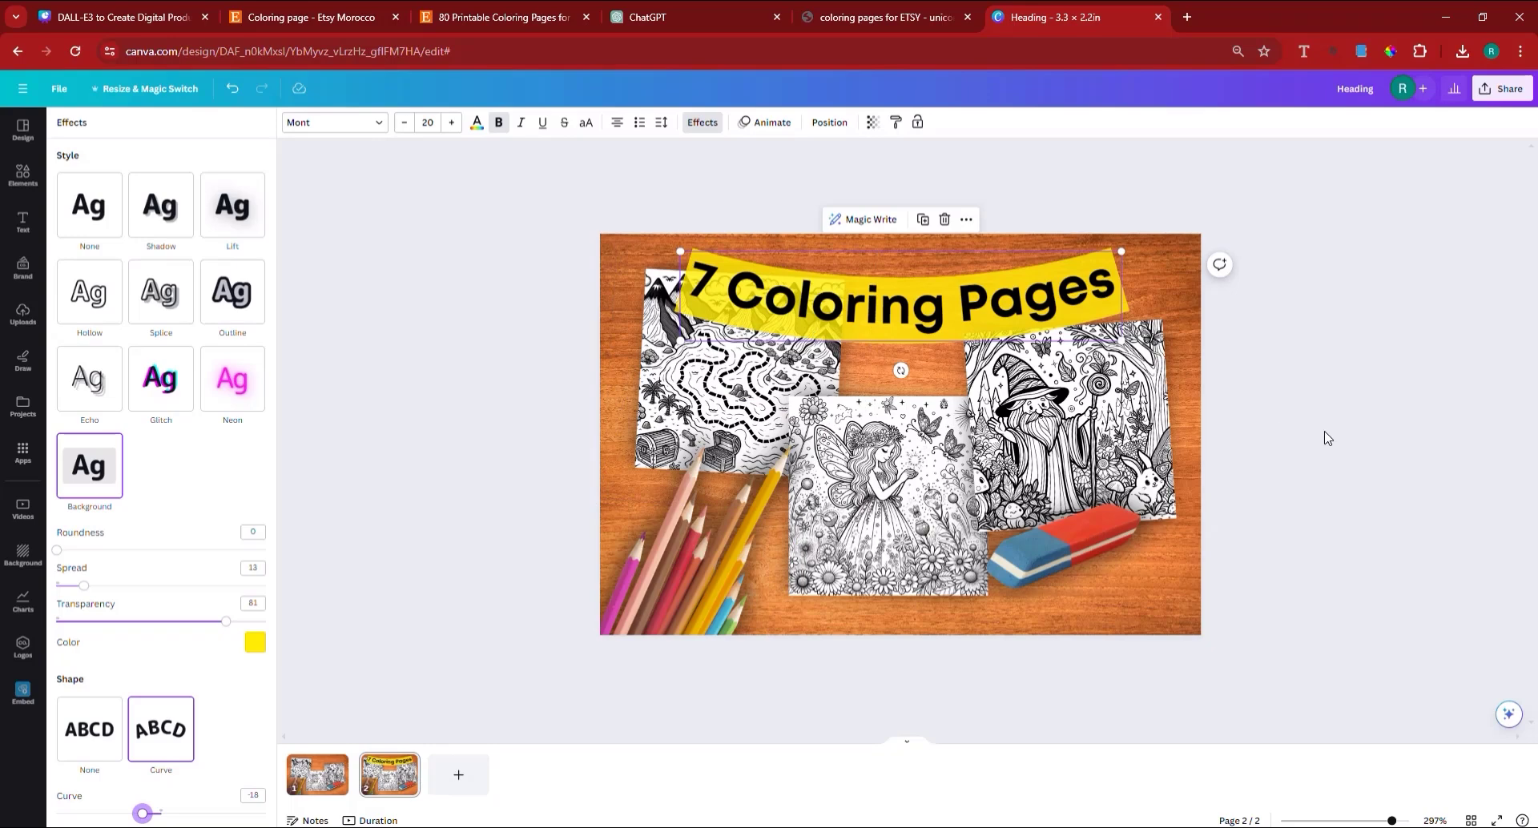
{"action": "left_click", "coordinate": [1297, 447]}
Step: Duplicate the page with the curved heading and delete the treasure map, fairy and wizard coloring pages from the copy
{"action": "right_click", "coordinate": [396, 789]}
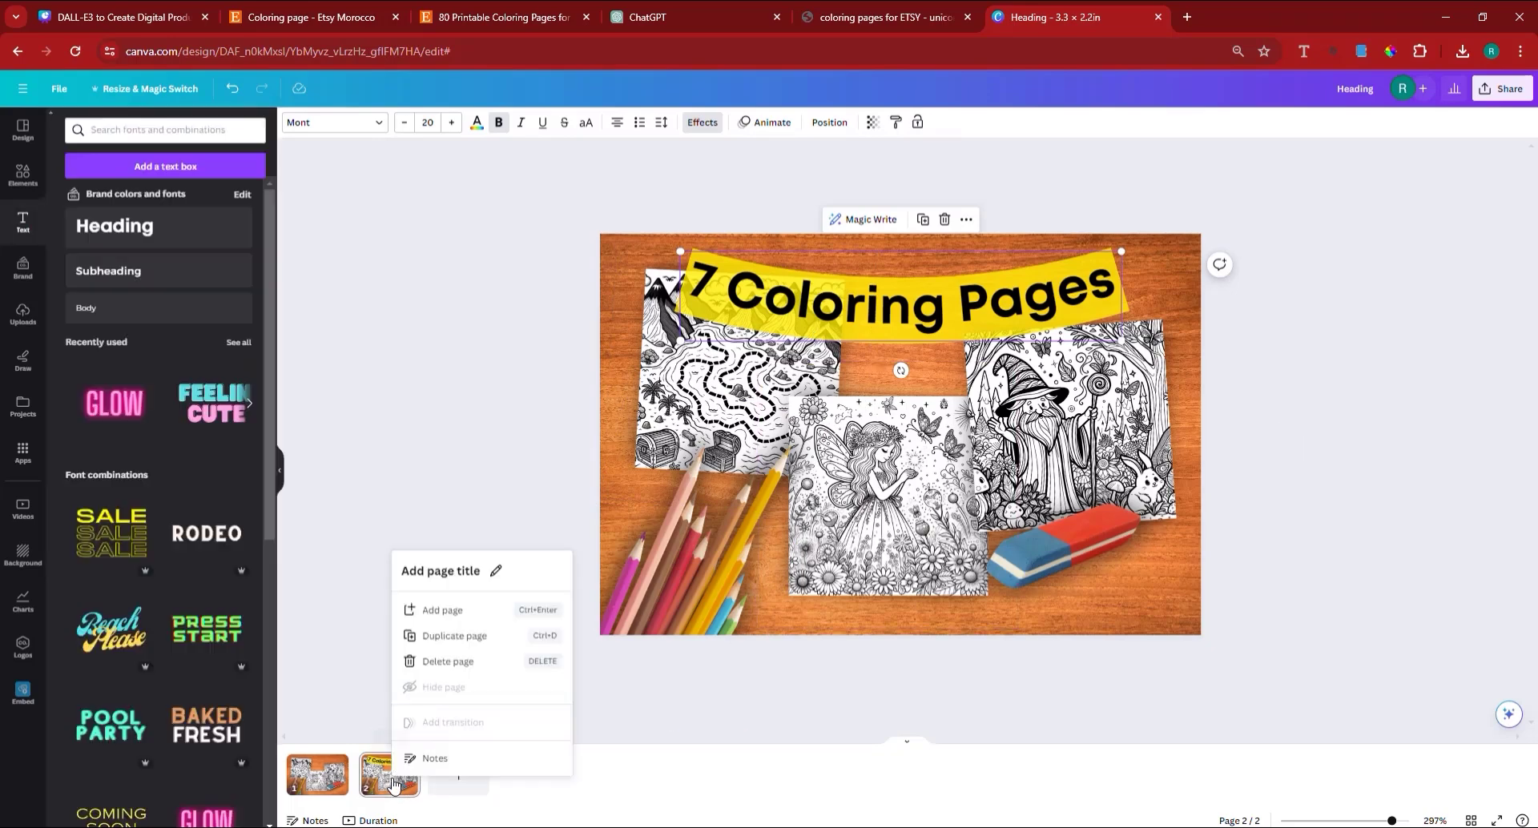
{"action": "left_click", "coordinate": [468, 608]}
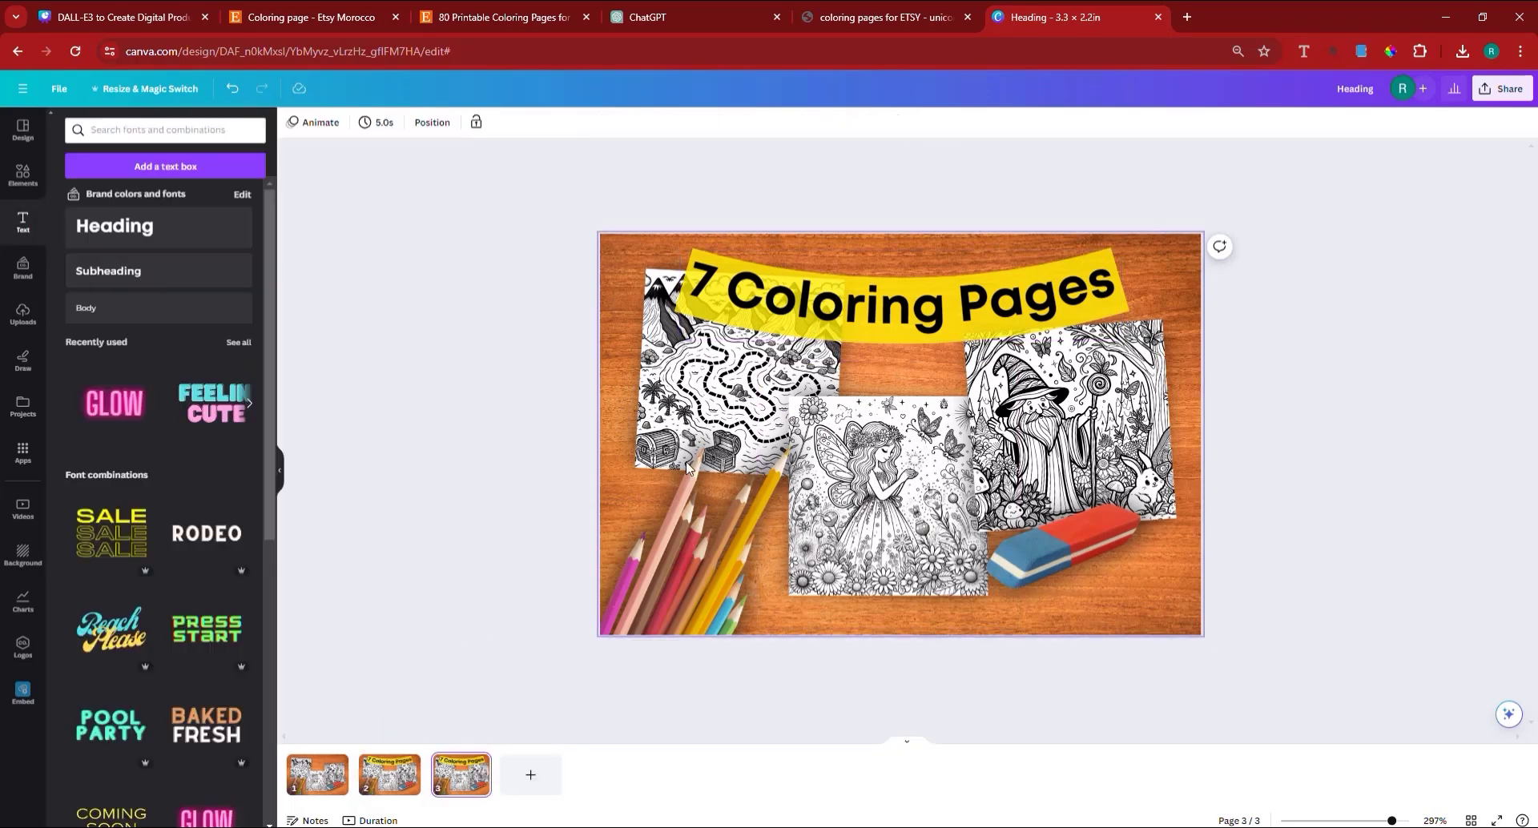
{"action": "left_click", "coordinate": [678, 366]}
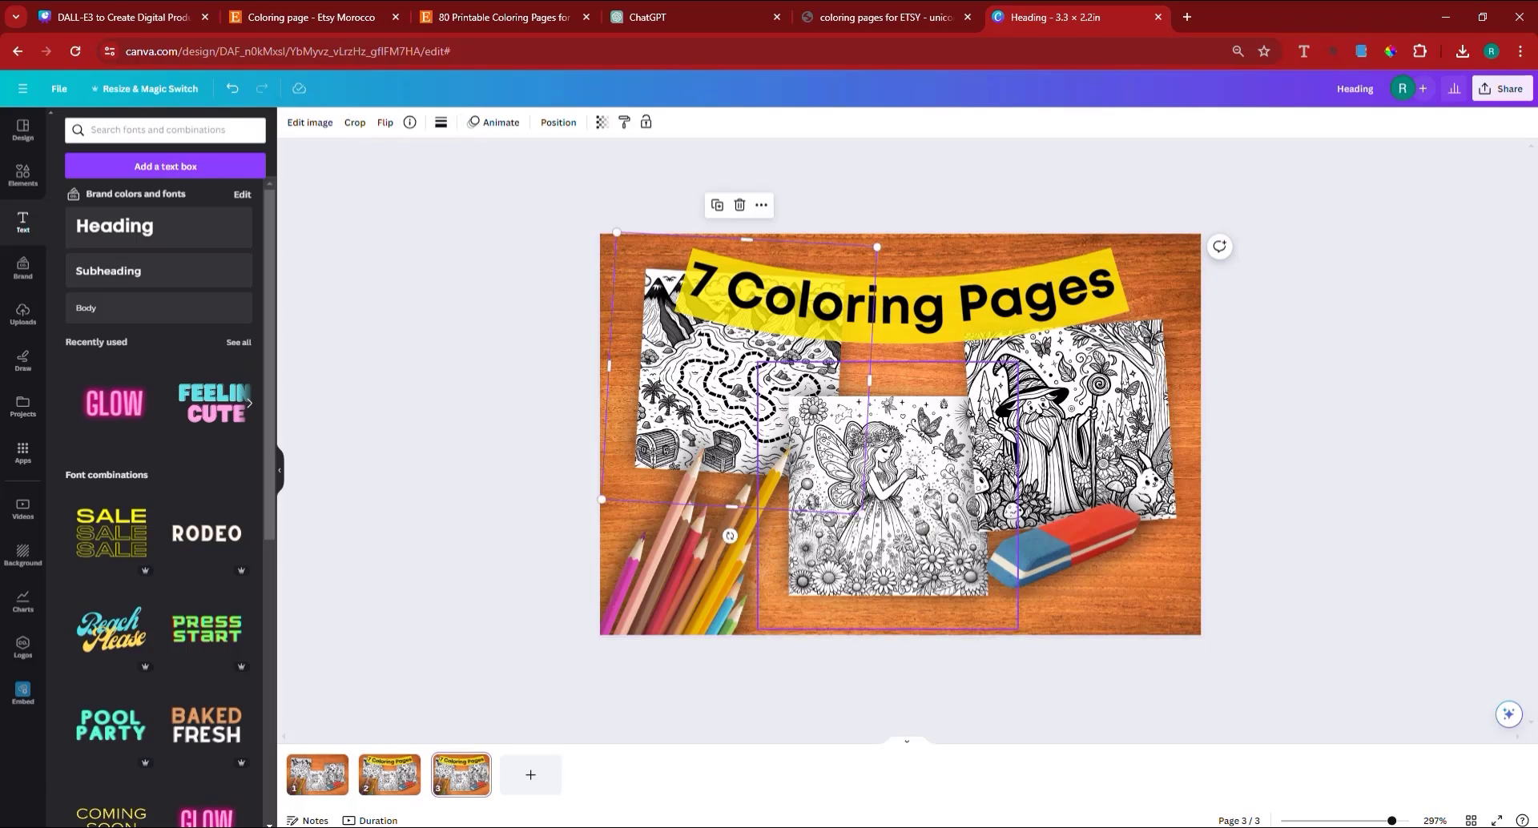
{"action": "left_click", "coordinate": [920, 473]}
{"action": "left_click", "coordinate": [1087, 453]}
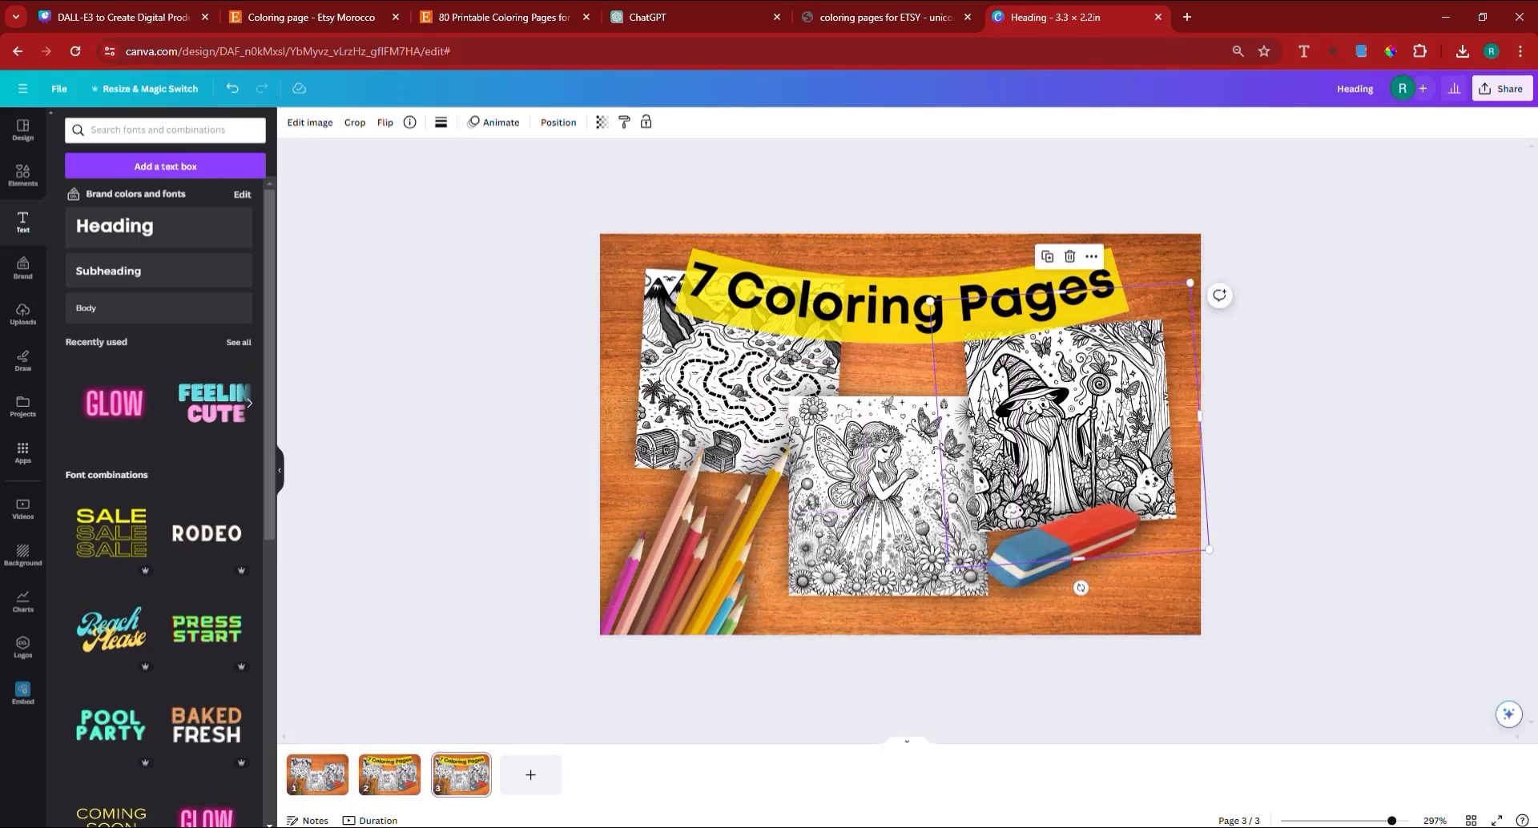
{"action": "key", "text": "Delete"}
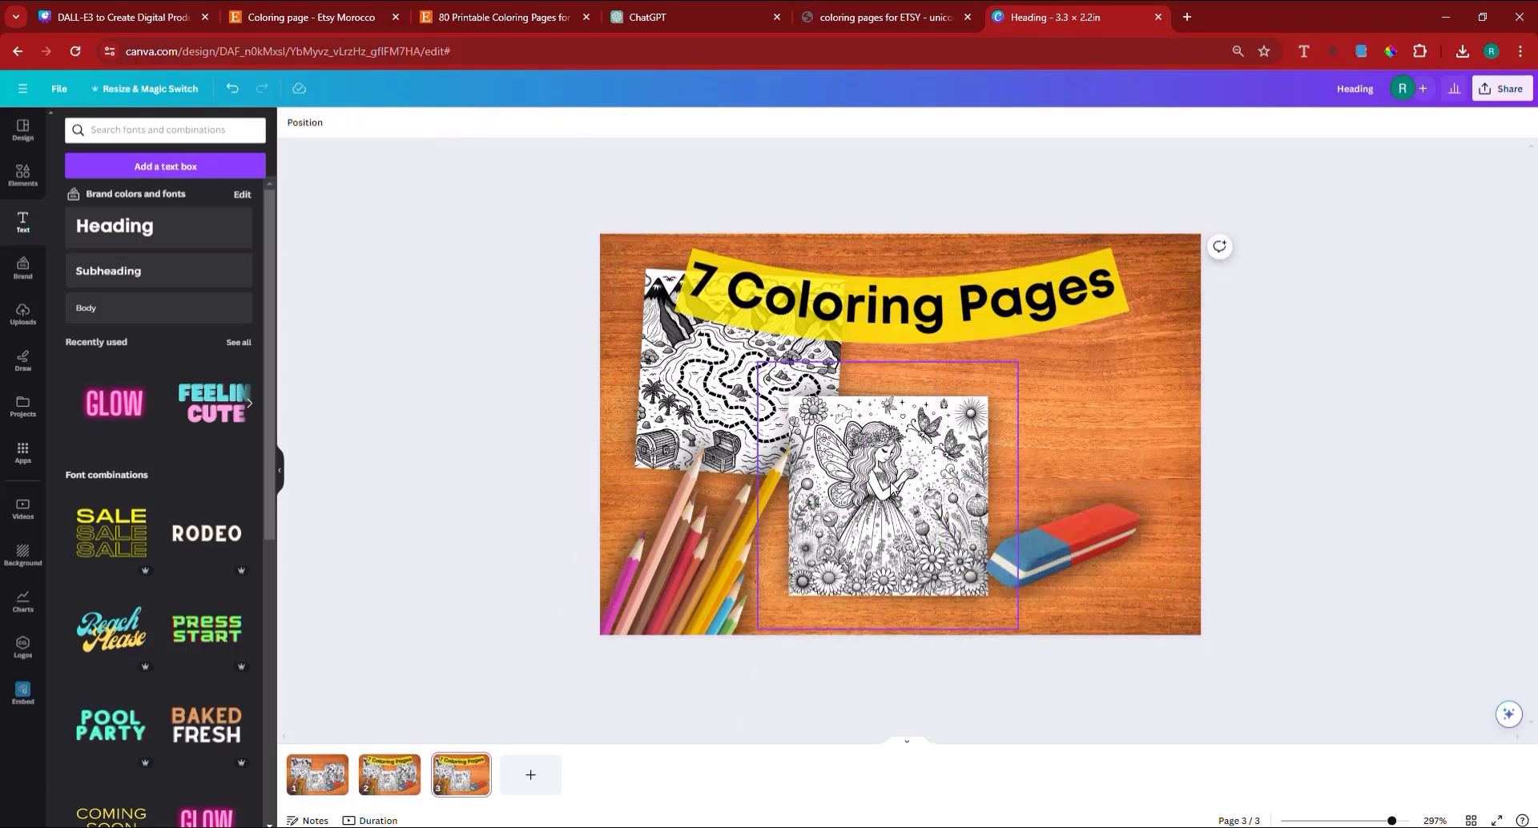
{"action": "key", "text": "Delete"}
{"action": "left_click", "coordinate": [665, 366]}
{"action": "key", "text": "Delete"}
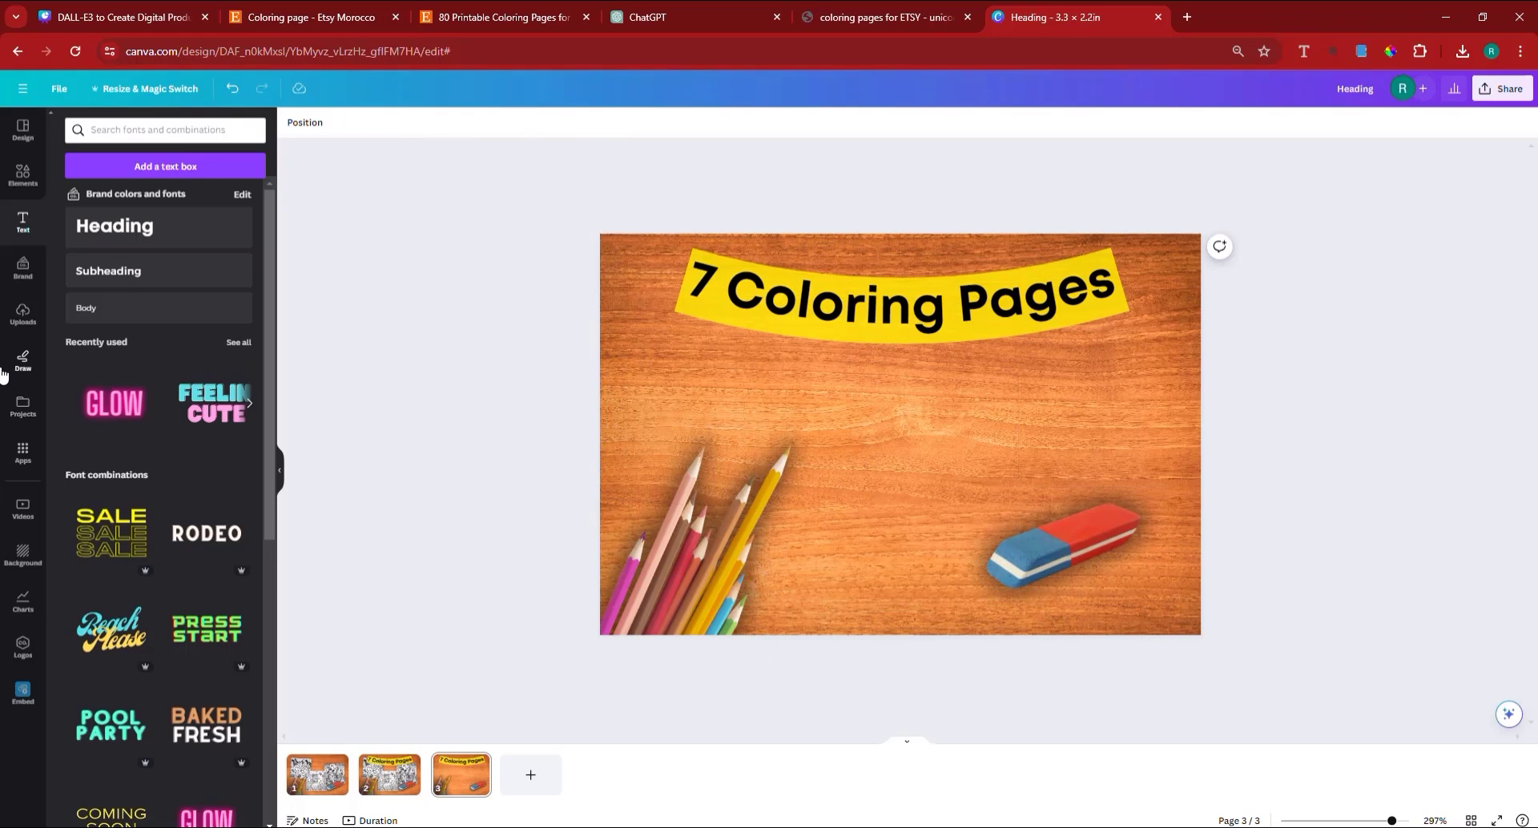
Step: Add the uploaded troll, mermaid, dragon and unicorn coloring pages to the third page
{"action": "left_click", "coordinate": [22, 314]}
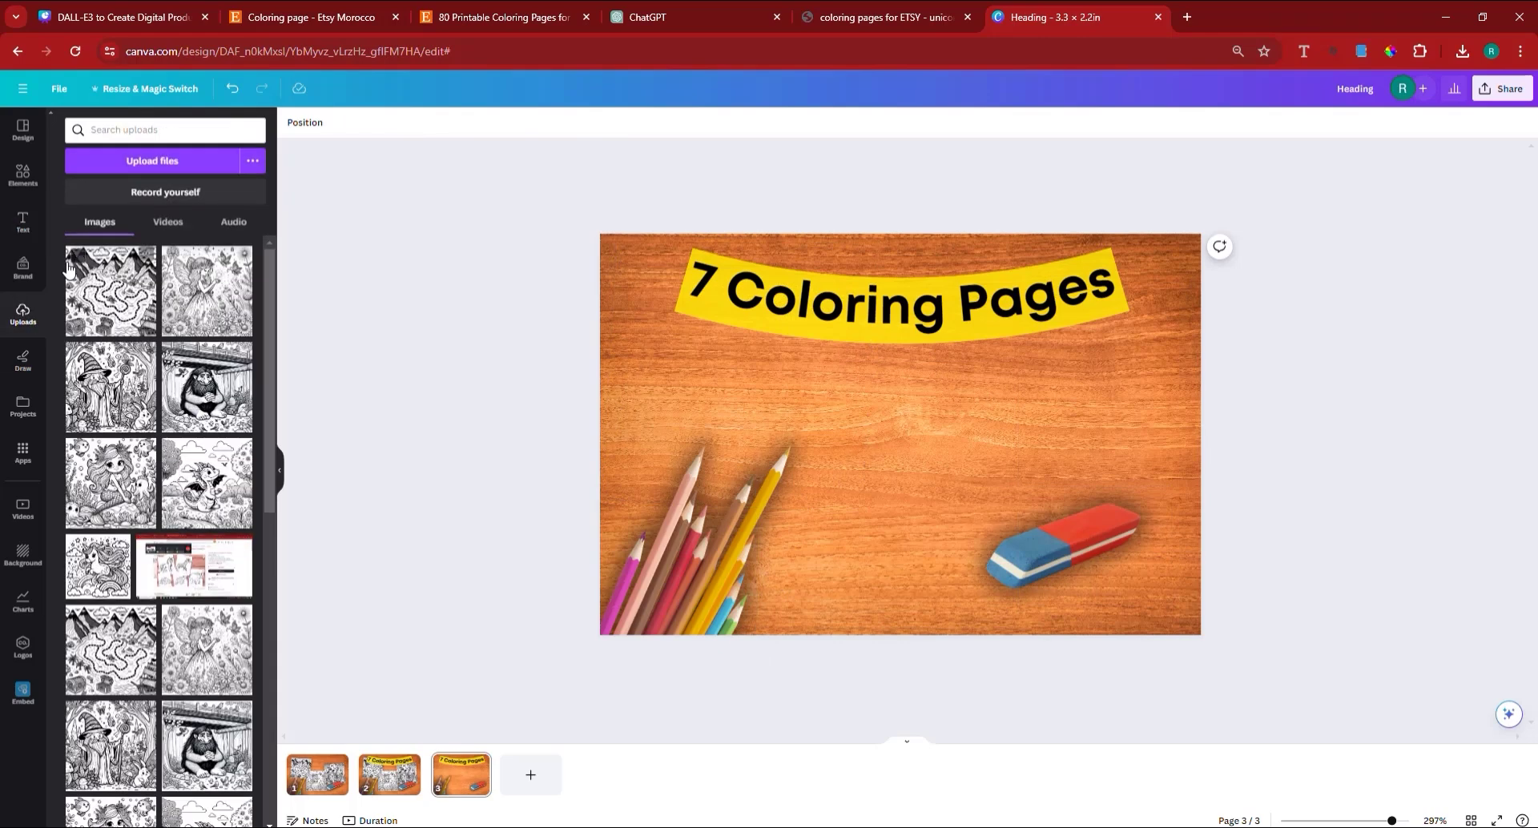
{"action": "left_click", "coordinate": [206, 404]}
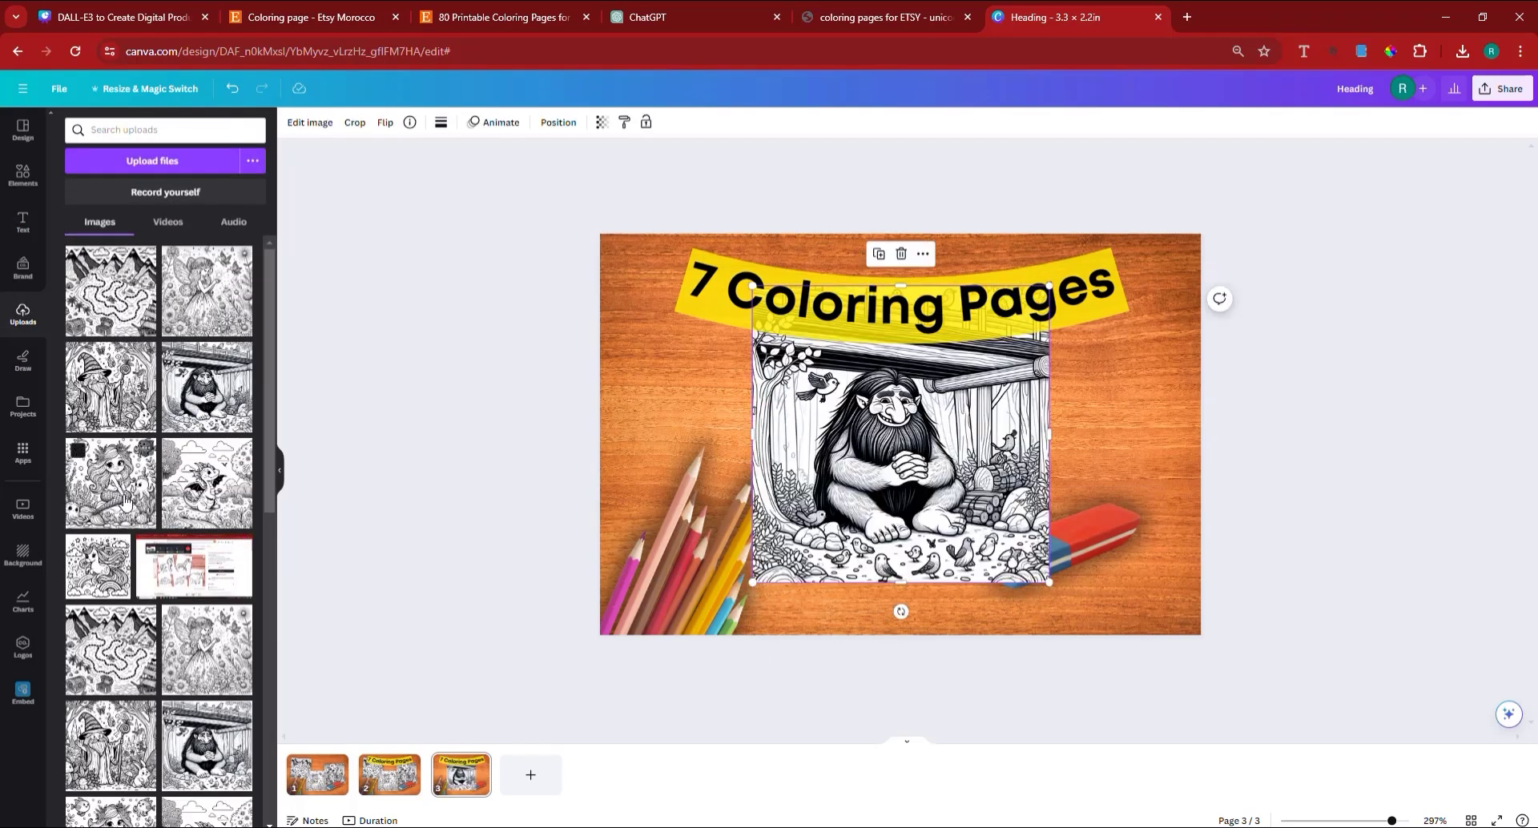
{"action": "left_click", "coordinate": [125, 501]}
{"action": "left_click", "coordinate": [230, 498]}
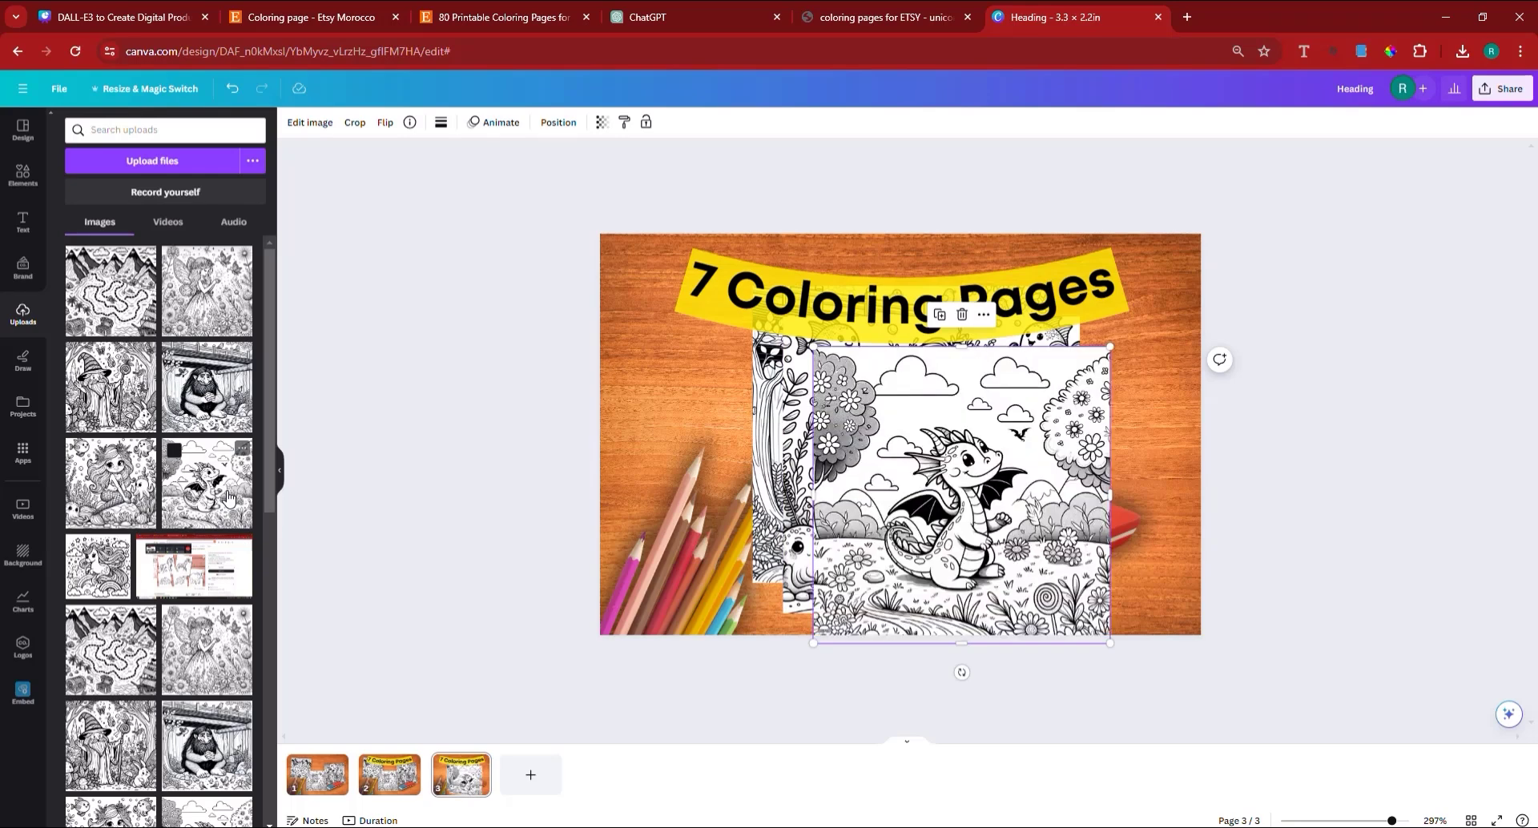
{"action": "left_click", "coordinate": [96, 581]}
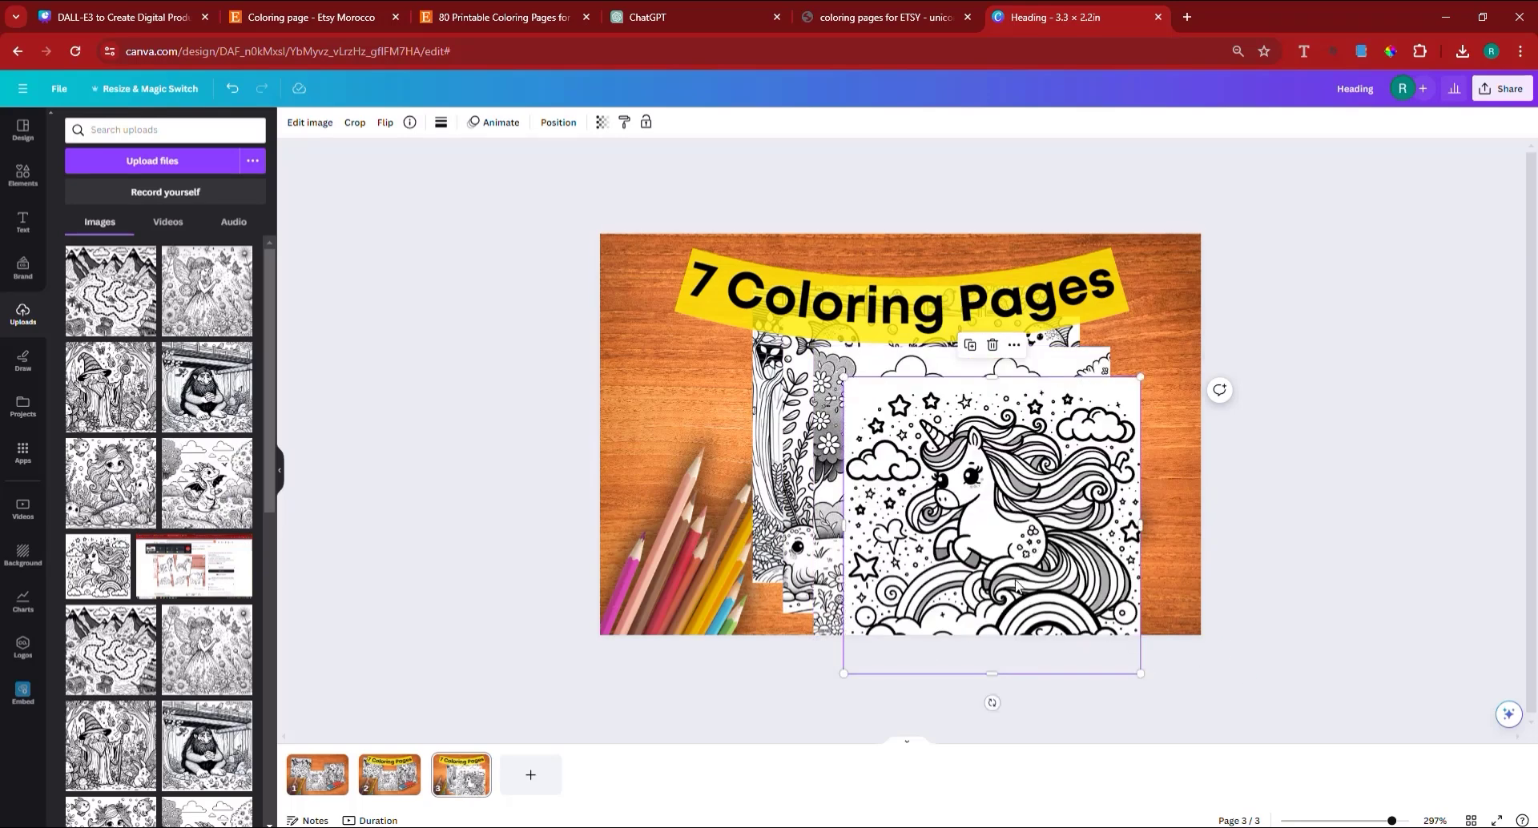
Step: Remove the eraser and colored pencils from the third page, shifting the unicorn page out of the way and back to the right
{"action": "left_click_drag", "start_coordinate": [1015, 585], "coordinate": [925, 540]}
{"action": "left_click", "coordinate": [1129, 538]}
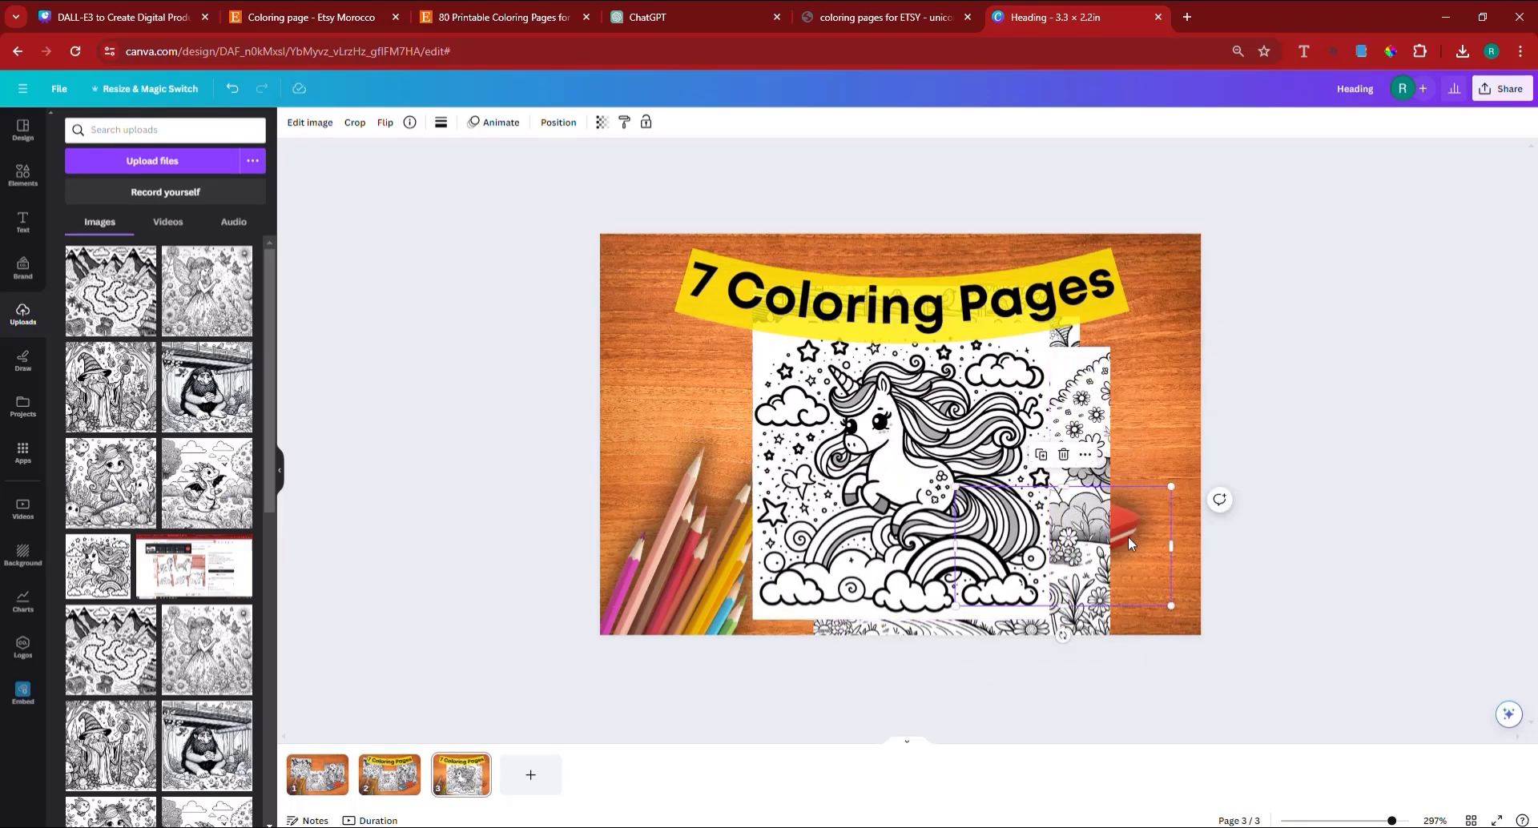
{"action": "left_click", "coordinate": [706, 564]}
{"action": "left_click_drag", "start_coordinate": [885, 564], "coordinate": [1012, 576]}
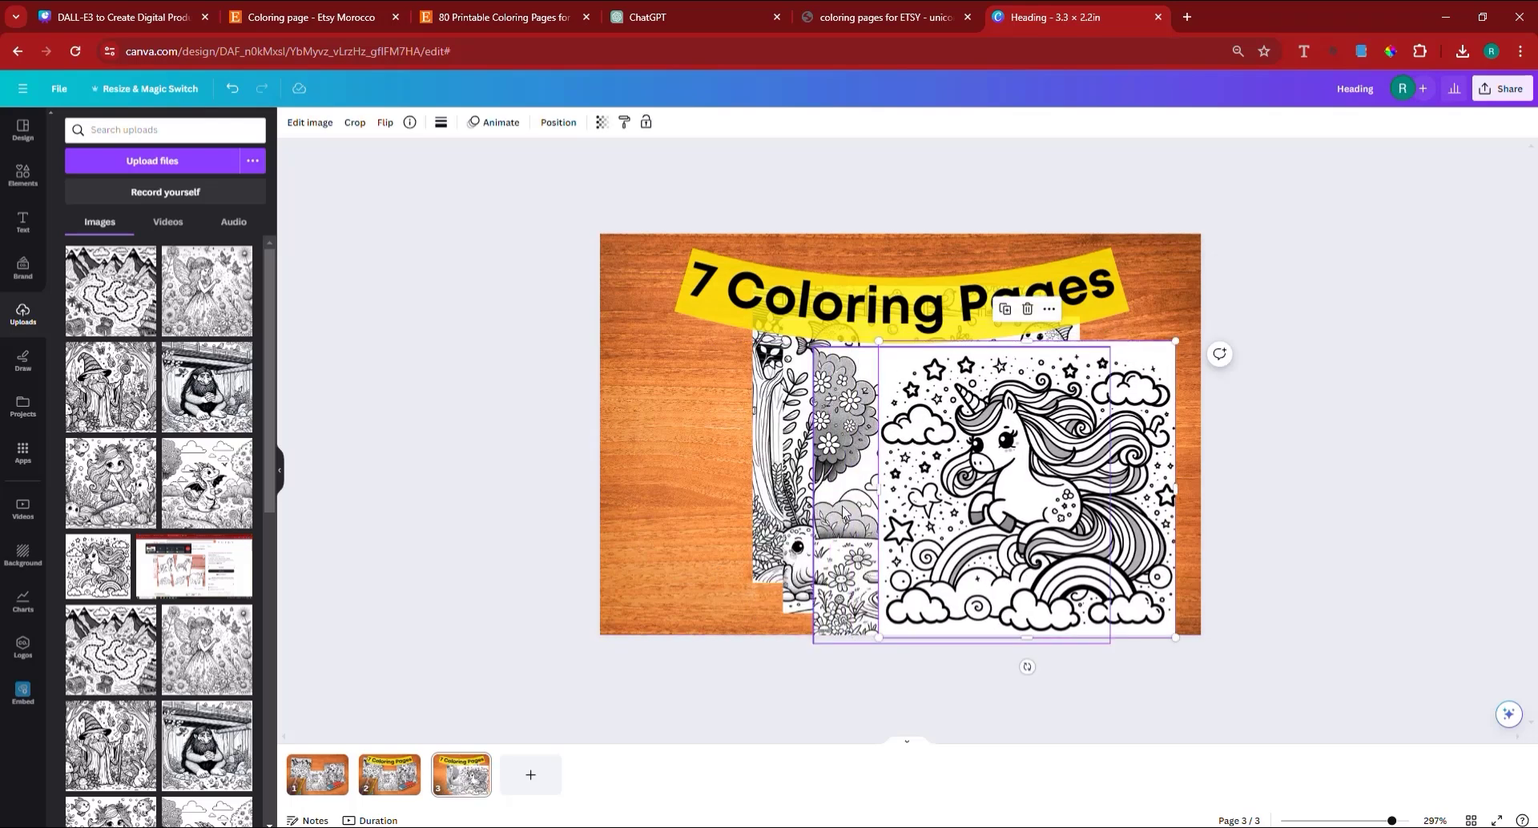
Step: Scale down the four coloring pages together and shift them toward the left side of the table
{"action": "left_click_drag", "start_coordinate": [842, 512], "coordinate": [901, 515]}
{"action": "left_click_drag", "start_coordinate": [693, 486], "coordinate": [1082, 525]}
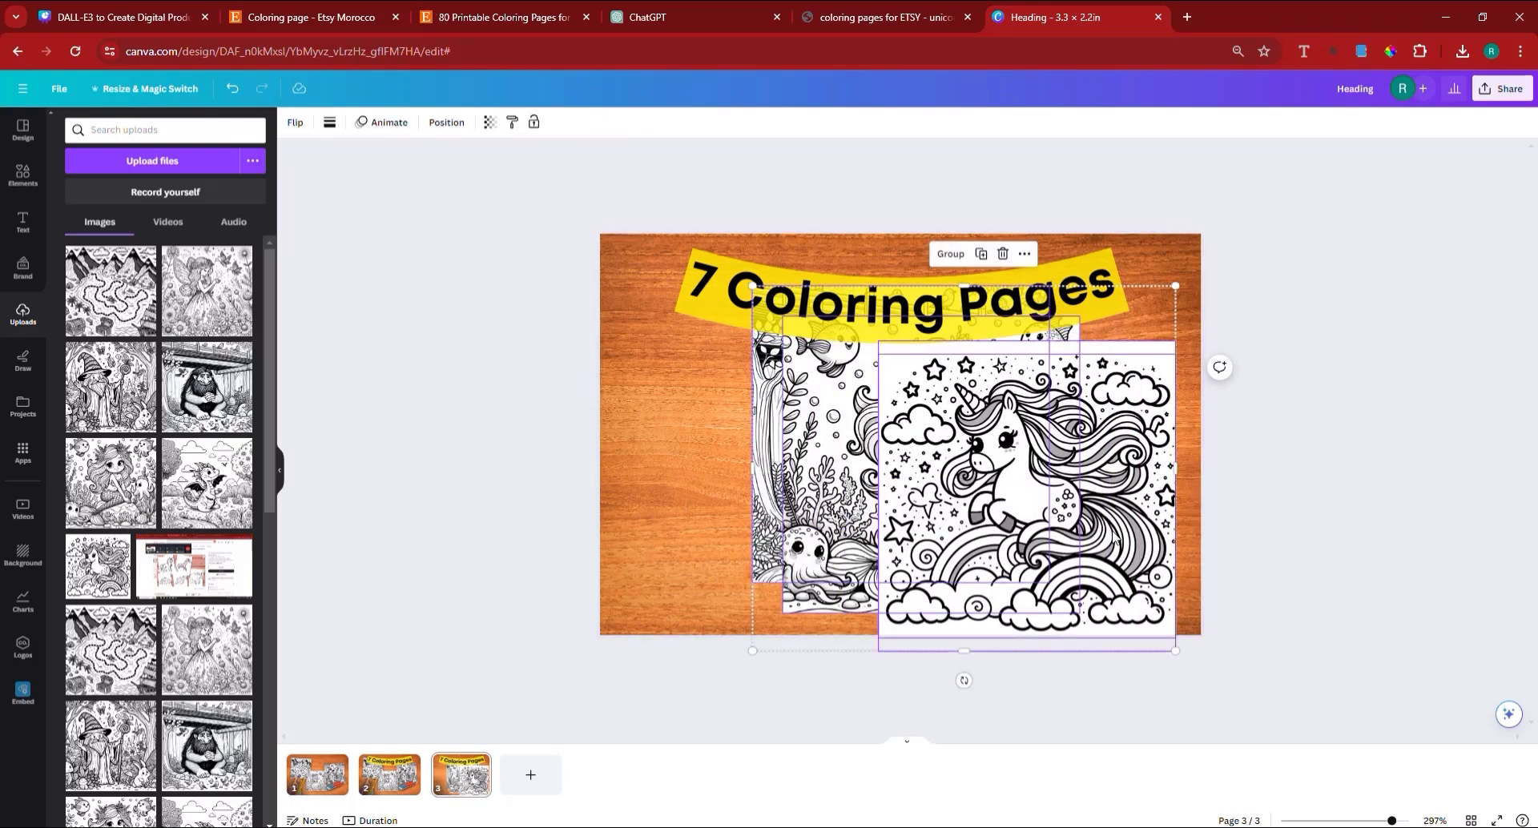
{"action": "left_click_drag", "start_coordinate": [1162, 648], "coordinate": [1162, 644]}
{"action": "left_click", "coordinate": [239, 93]}
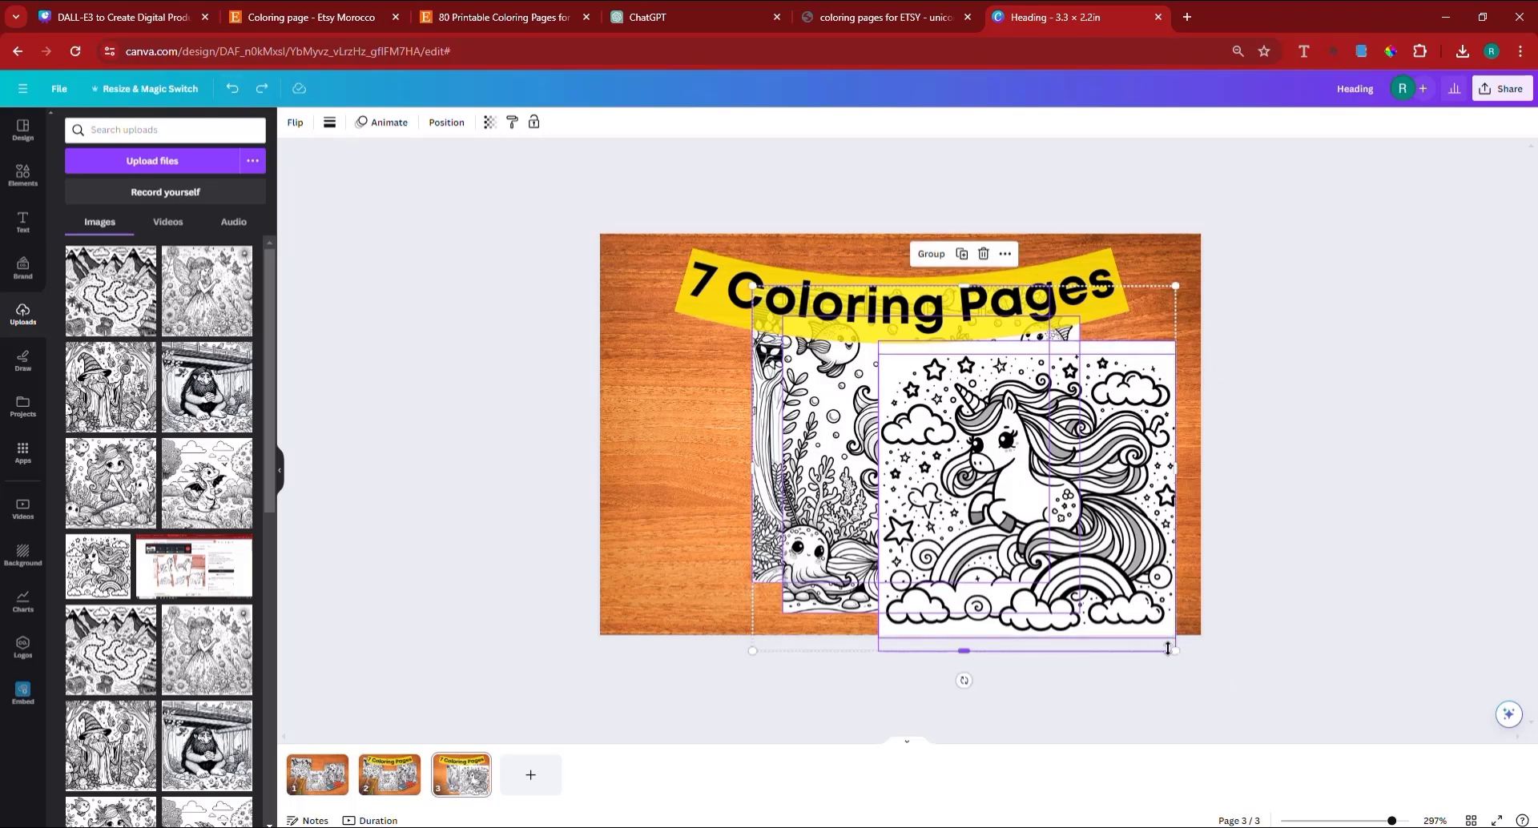
{"action": "left_click_drag", "start_coordinate": [1175, 650], "coordinate": [1098, 584]}
{"action": "left_click_drag", "start_coordinate": [1033, 497], "coordinate": [929, 497]}
Step: Place the unicorn page in the lower-right corner tilted counterclockwise, and the dragon page at the upper right behind it
{"action": "left_click_drag", "start_coordinate": [919, 547], "coordinate": [1161, 640]}
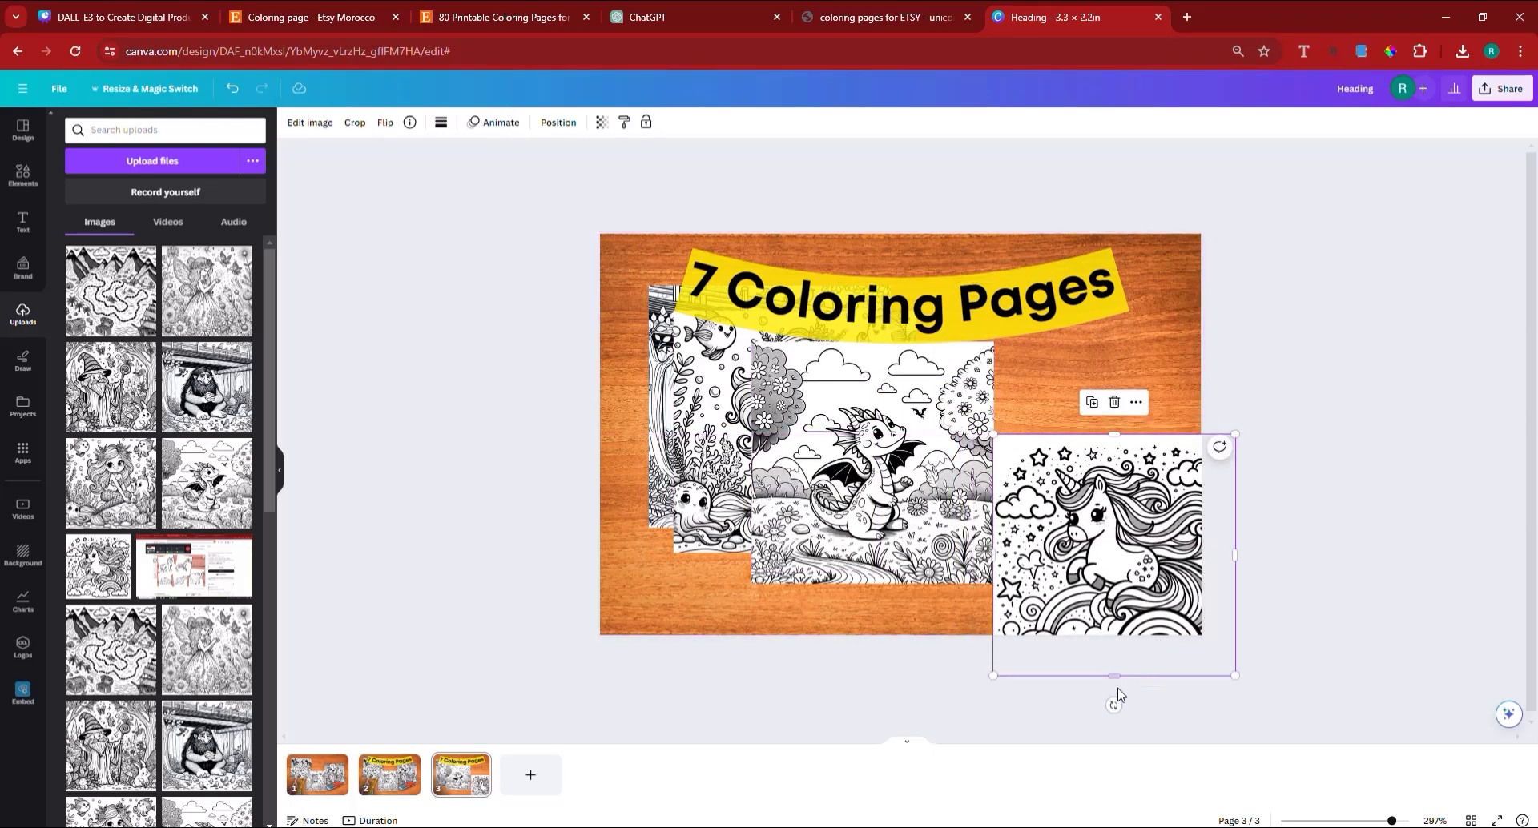
{"action": "left_click_drag", "start_coordinate": [1114, 704], "coordinate": [1143, 714]}
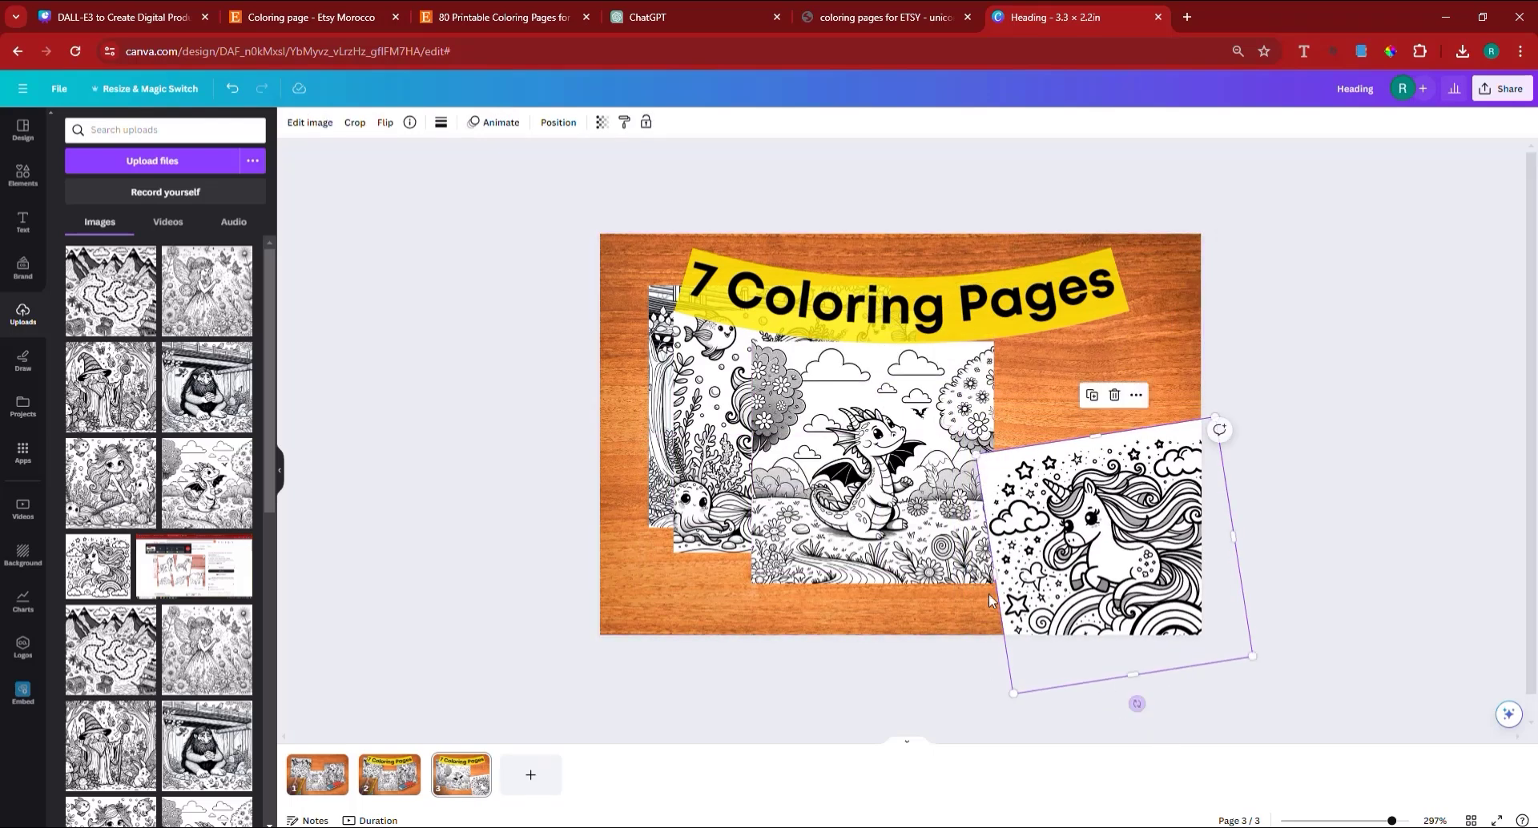
{"action": "left_click_drag", "start_coordinate": [916, 524], "coordinate": [1116, 449]}
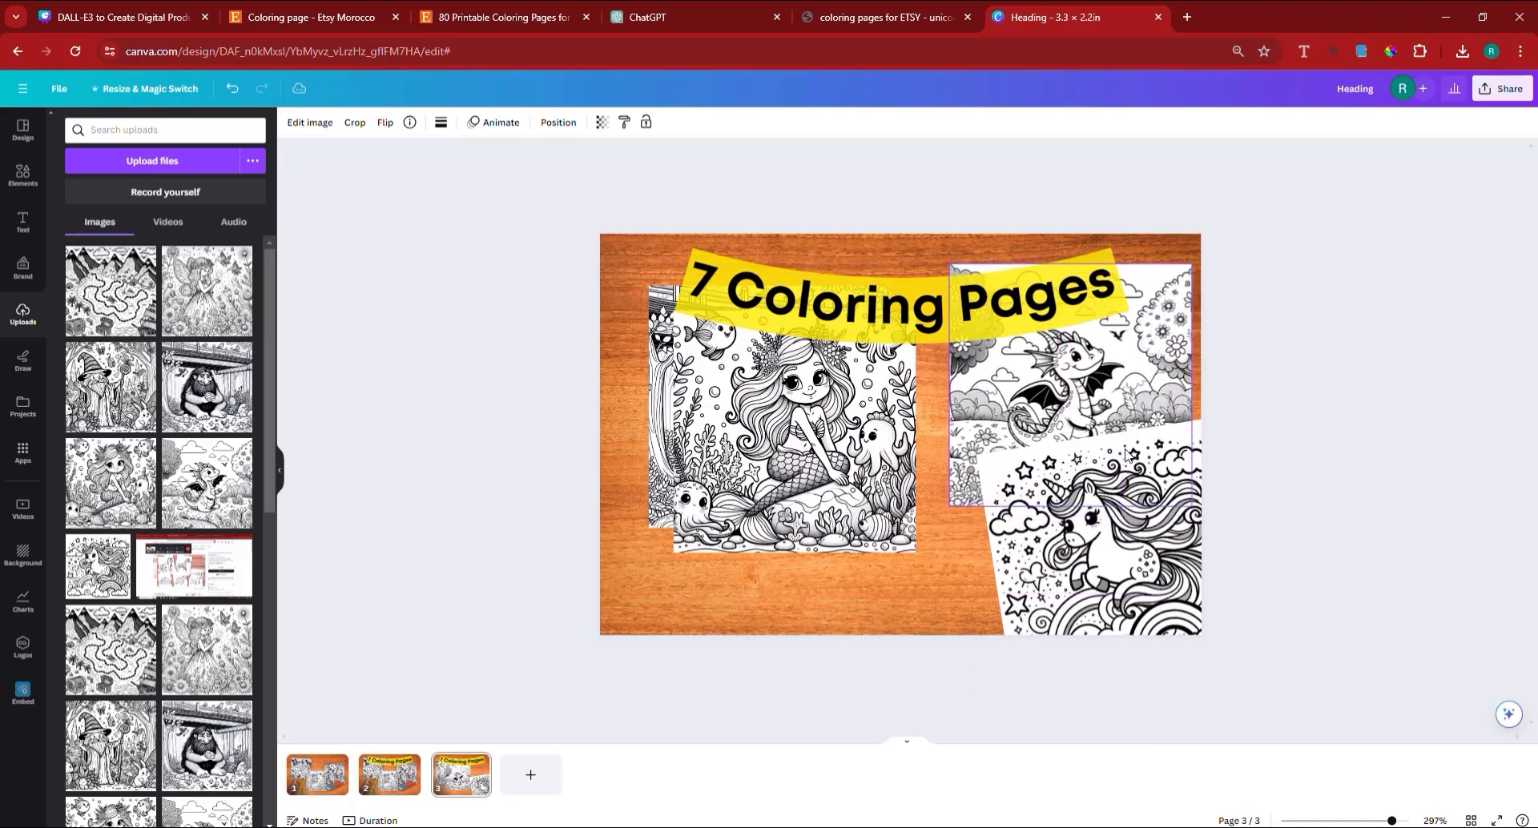
Step: Place the mermaid page at the lower middle tilted slightly counterclockwise and the troll page at the upper left tilted clockwise
{"action": "left_click_drag", "start_coordinate": [856, 531], "coordinate": [907, 627]}
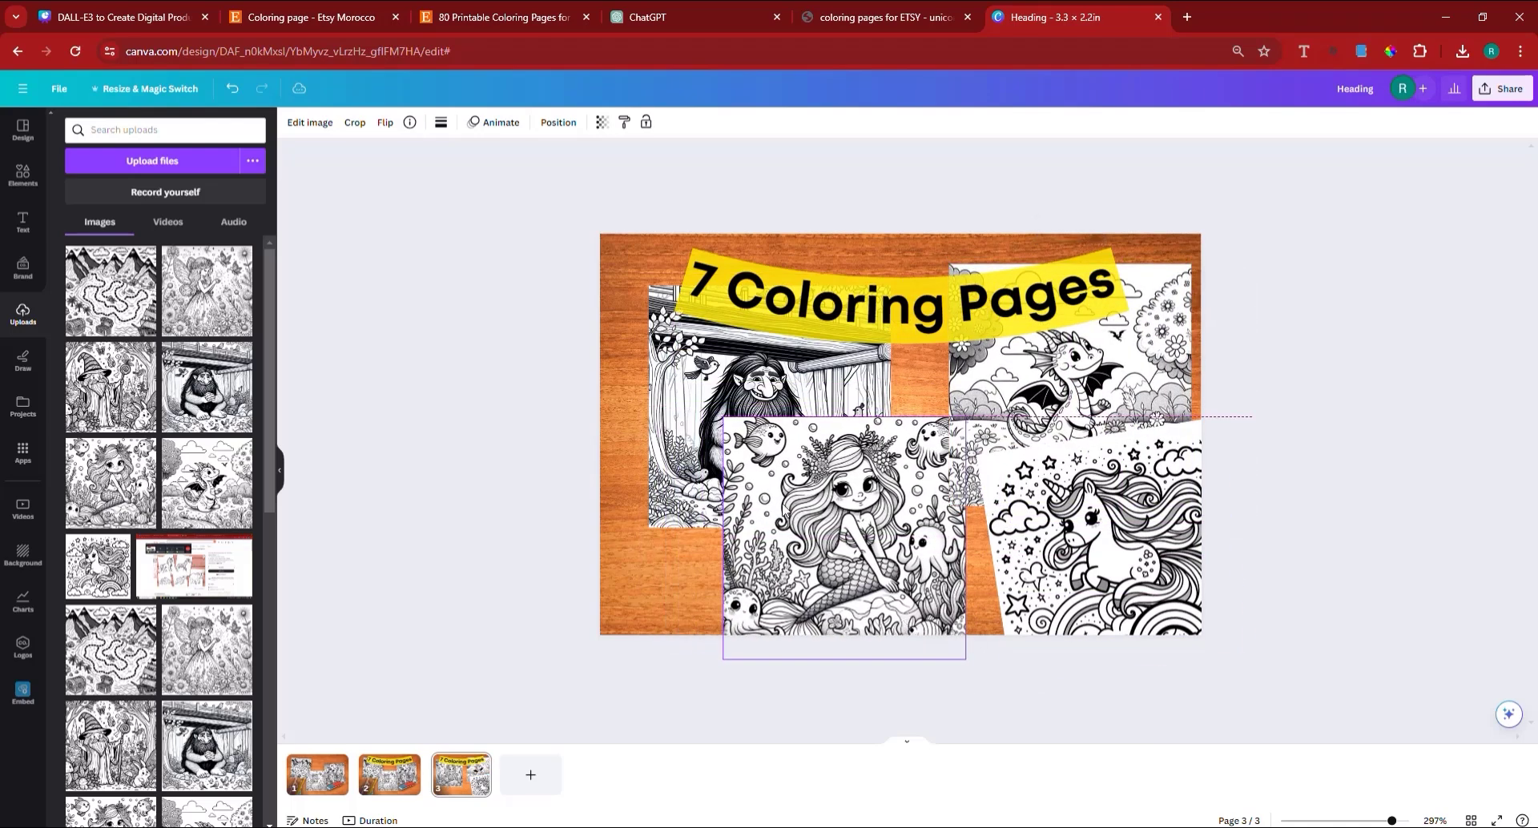
{"action": "left_click_drag", "start_coordinate": [786, 510], "coordinate": [786, 510]}
{"action": "left_click_drag", "start_coordinate": [690, 471], "coordinate": [657, 448]}
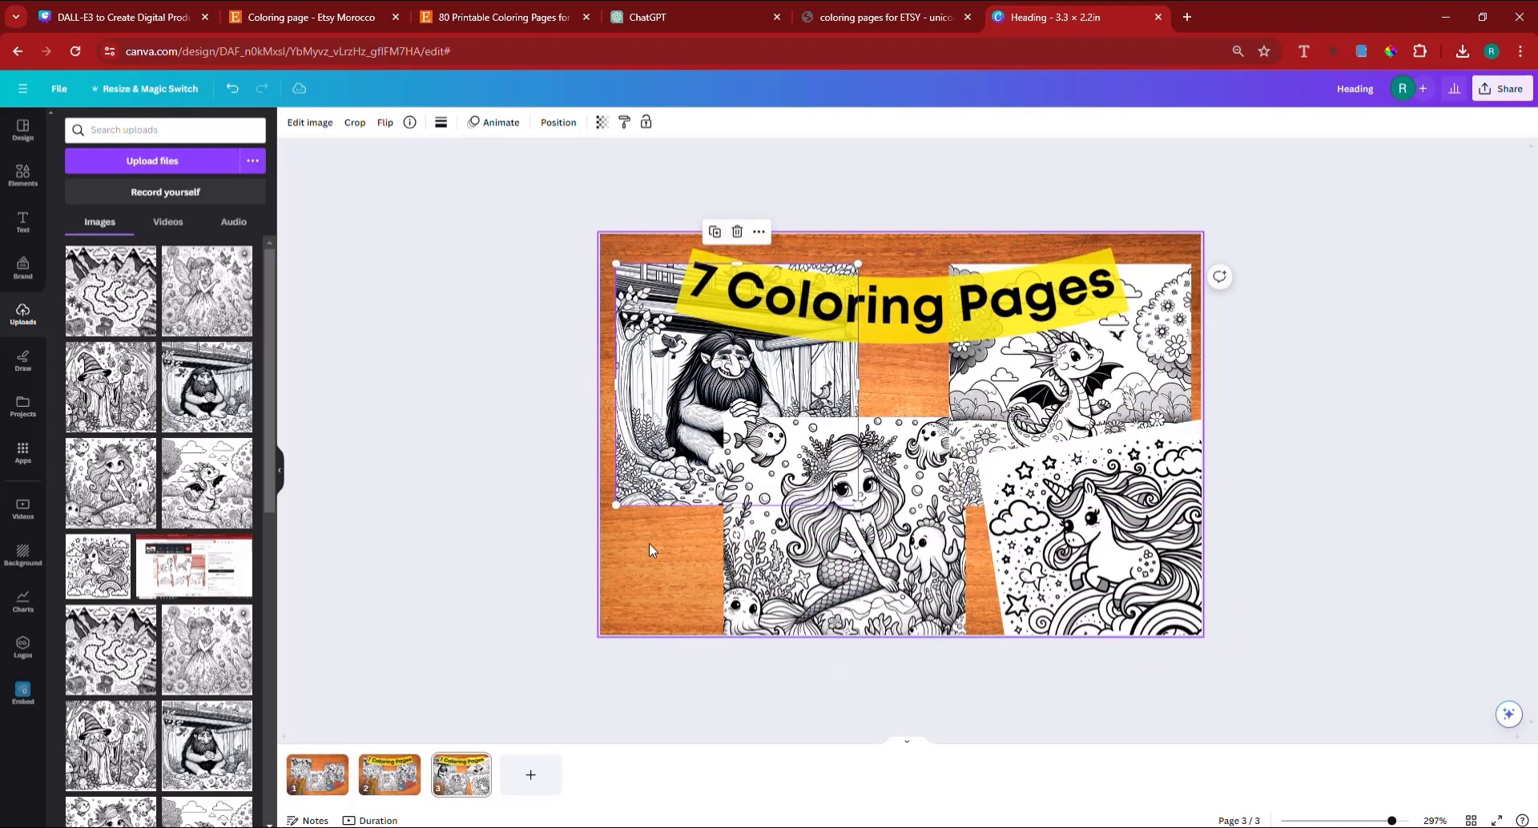
{"action": "left_click_drag", "start_coordinate": [737, 526], "coordinate": [720, 533]}
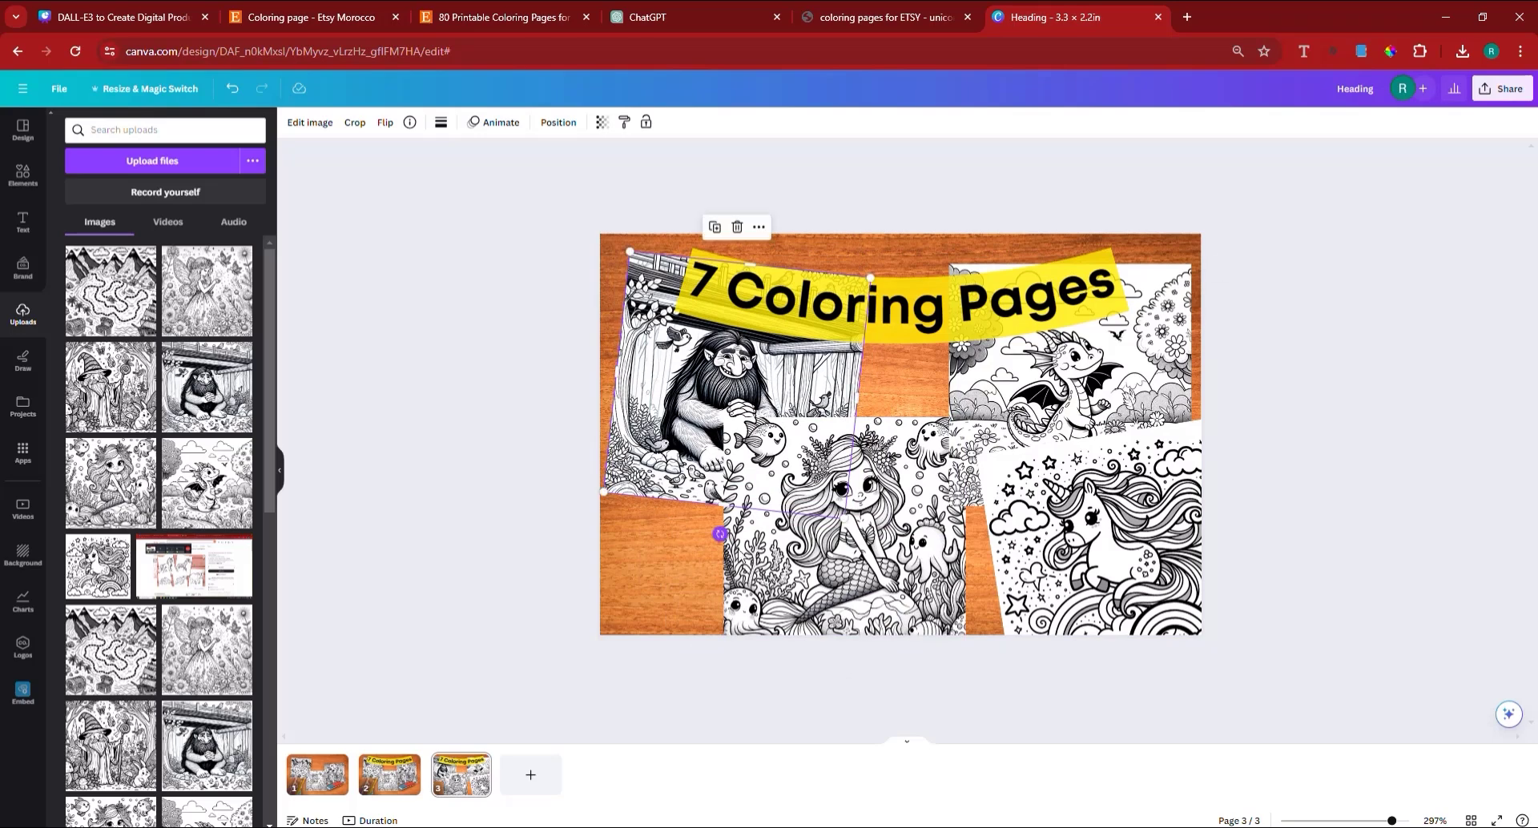
{"action": "left_click_drag", "start_coordinate": [860, 608], "coordinate": [839, 603]}
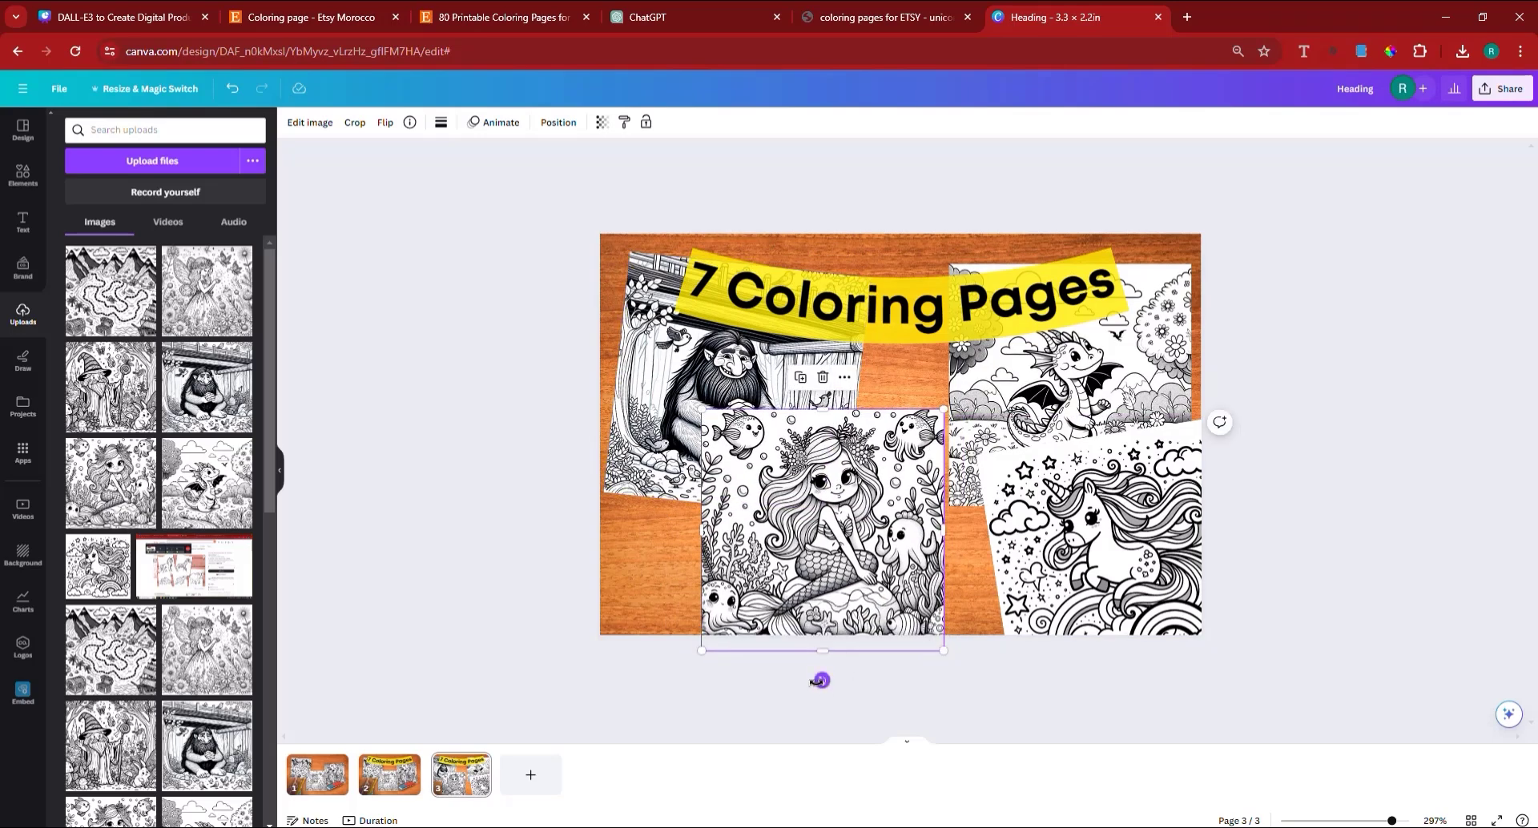
{"action": "left_click_drag", "start_coordinate": [821, 681], "coordinate": [824, 676]}
Step: Apply an Angle shadow to the troll coloring page
{"action": "left_click", "coordinate": [659, 438]}
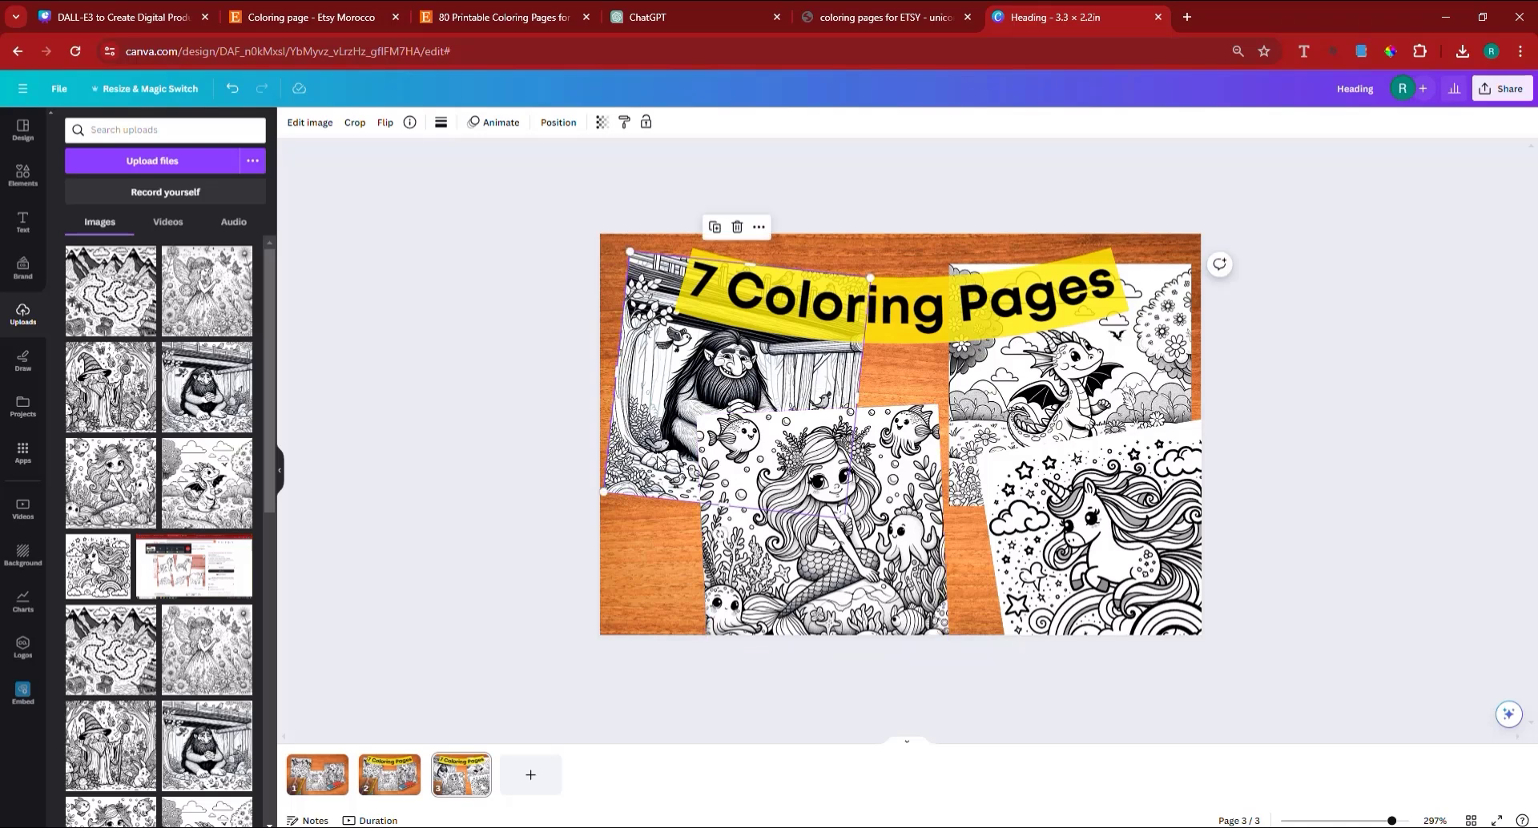
{"action": "left_click", "coordinate": [323, 130]}
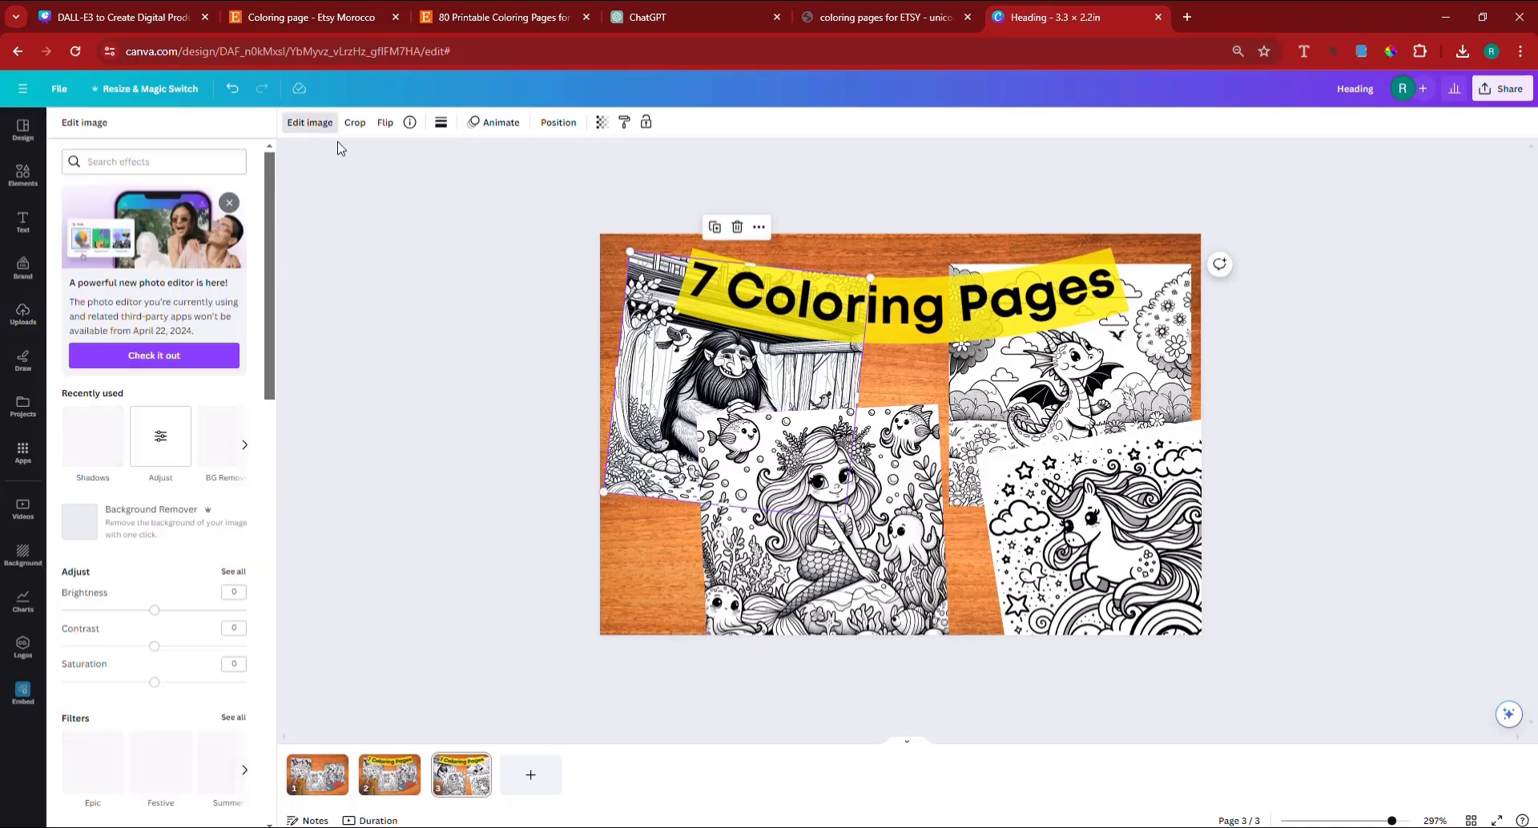
{"action": "left_click", "coordinate": [95, 443]}
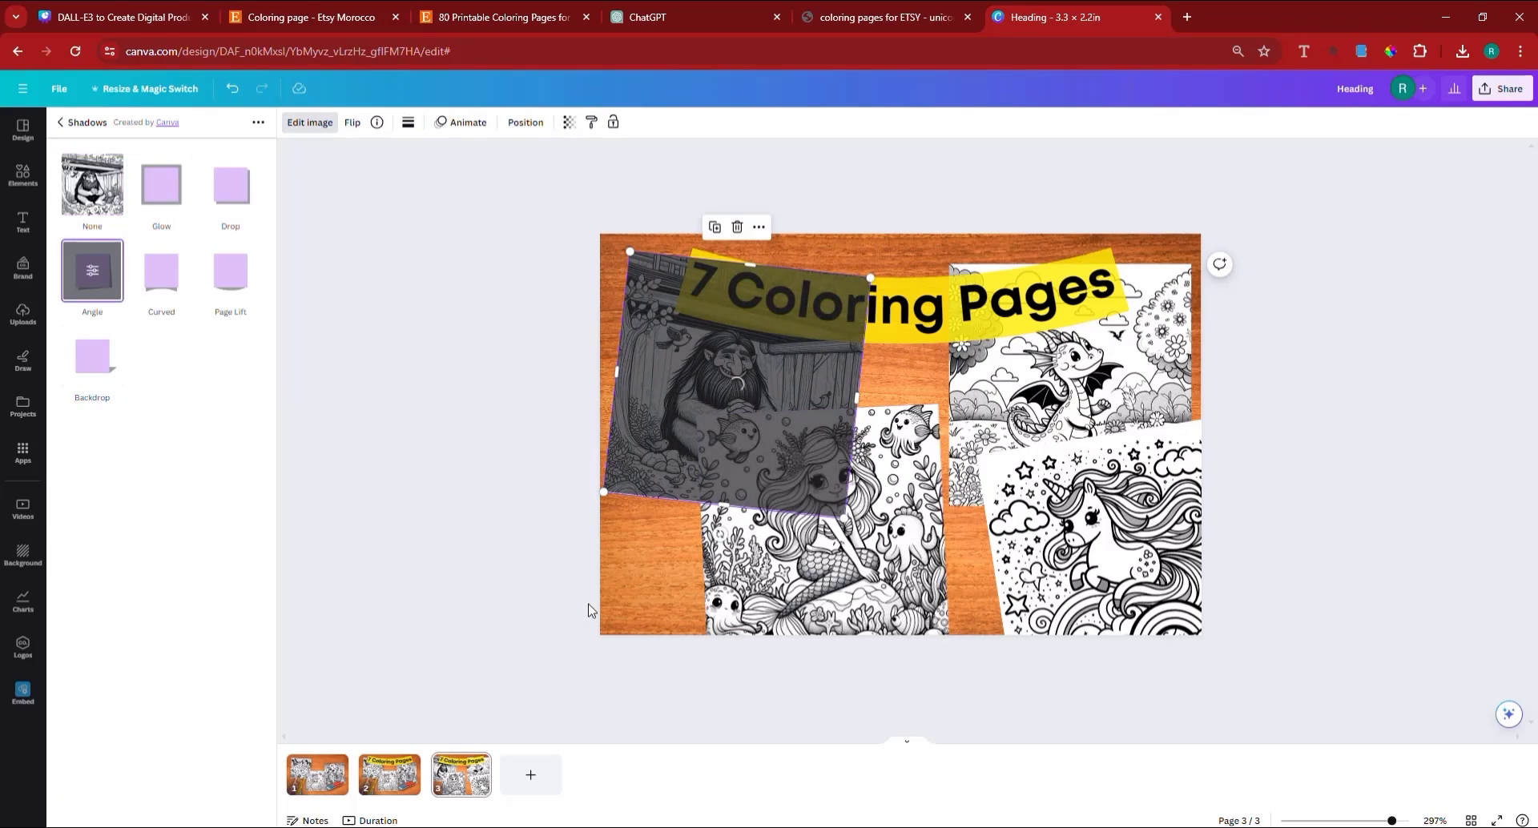
{"action": "left_click", "coordinate": [718, 483]}
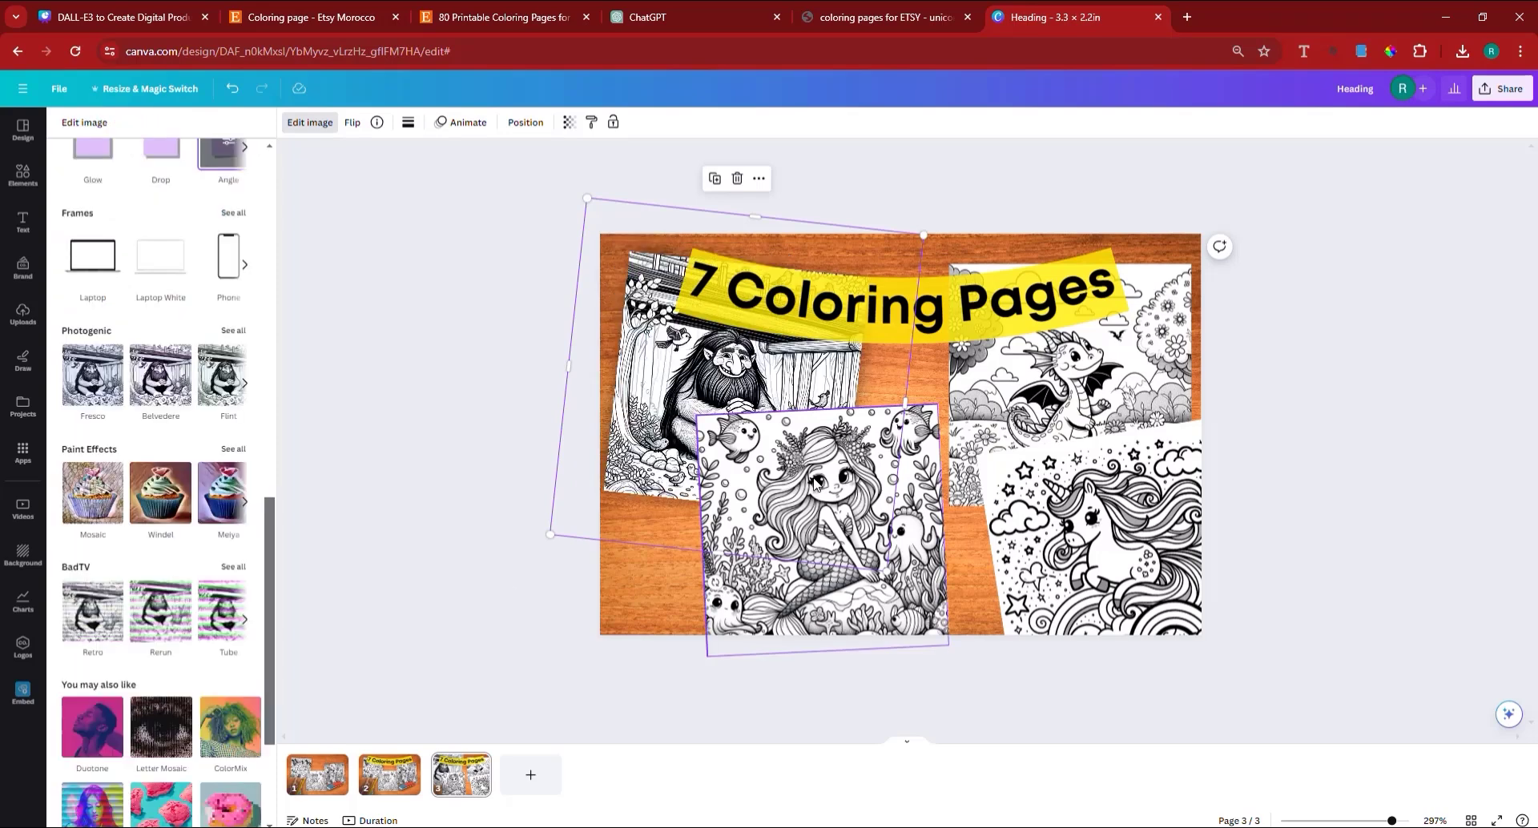
Step: Apply an Angle shadow to the mermaid coloring page
{"action": "left_click", "coordinate": [898, 585]}
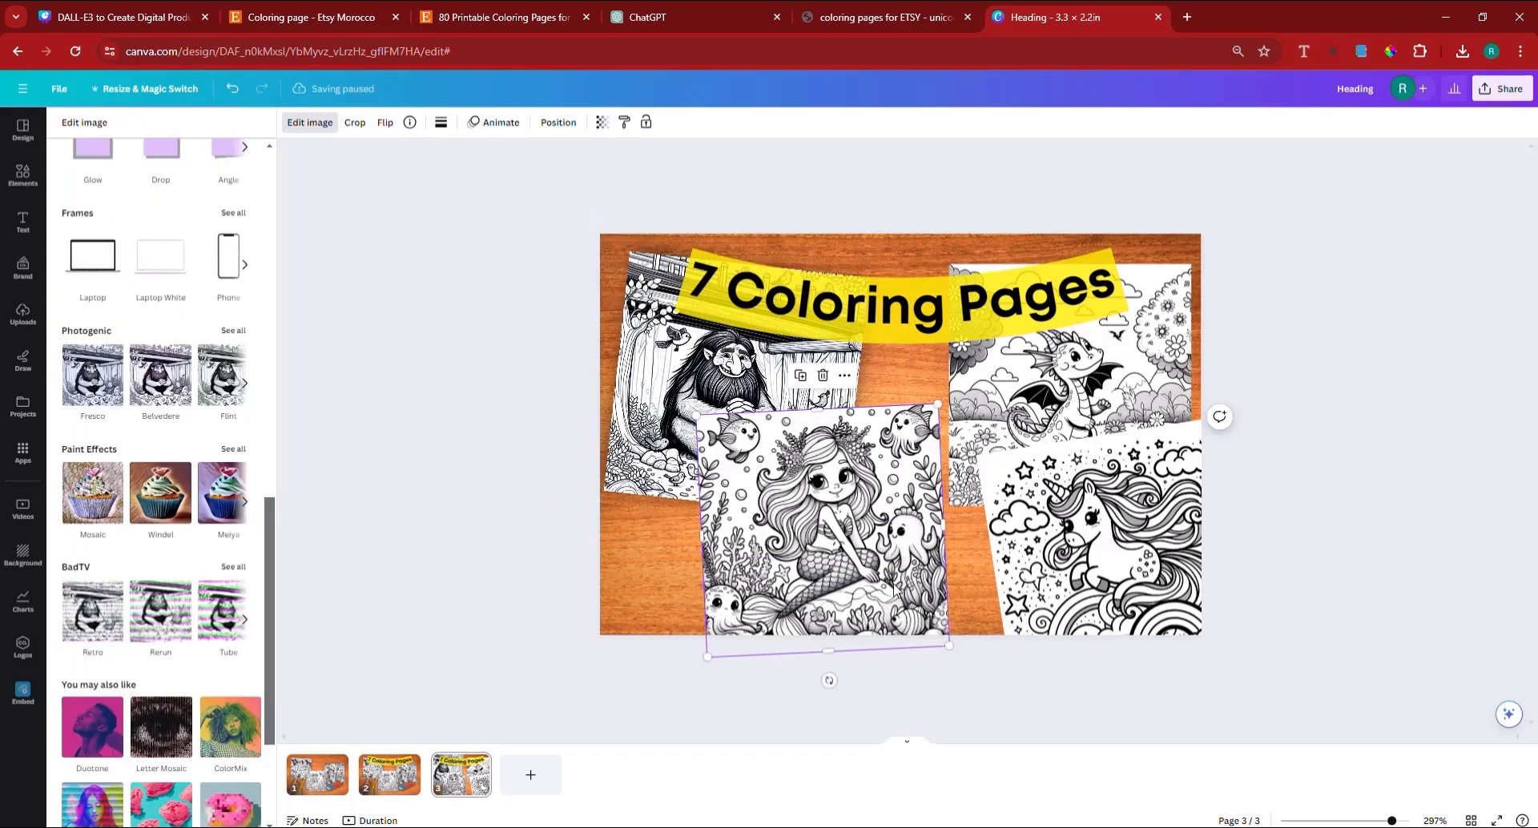
{"action": "left_click", "coordinate": [294, 125]}
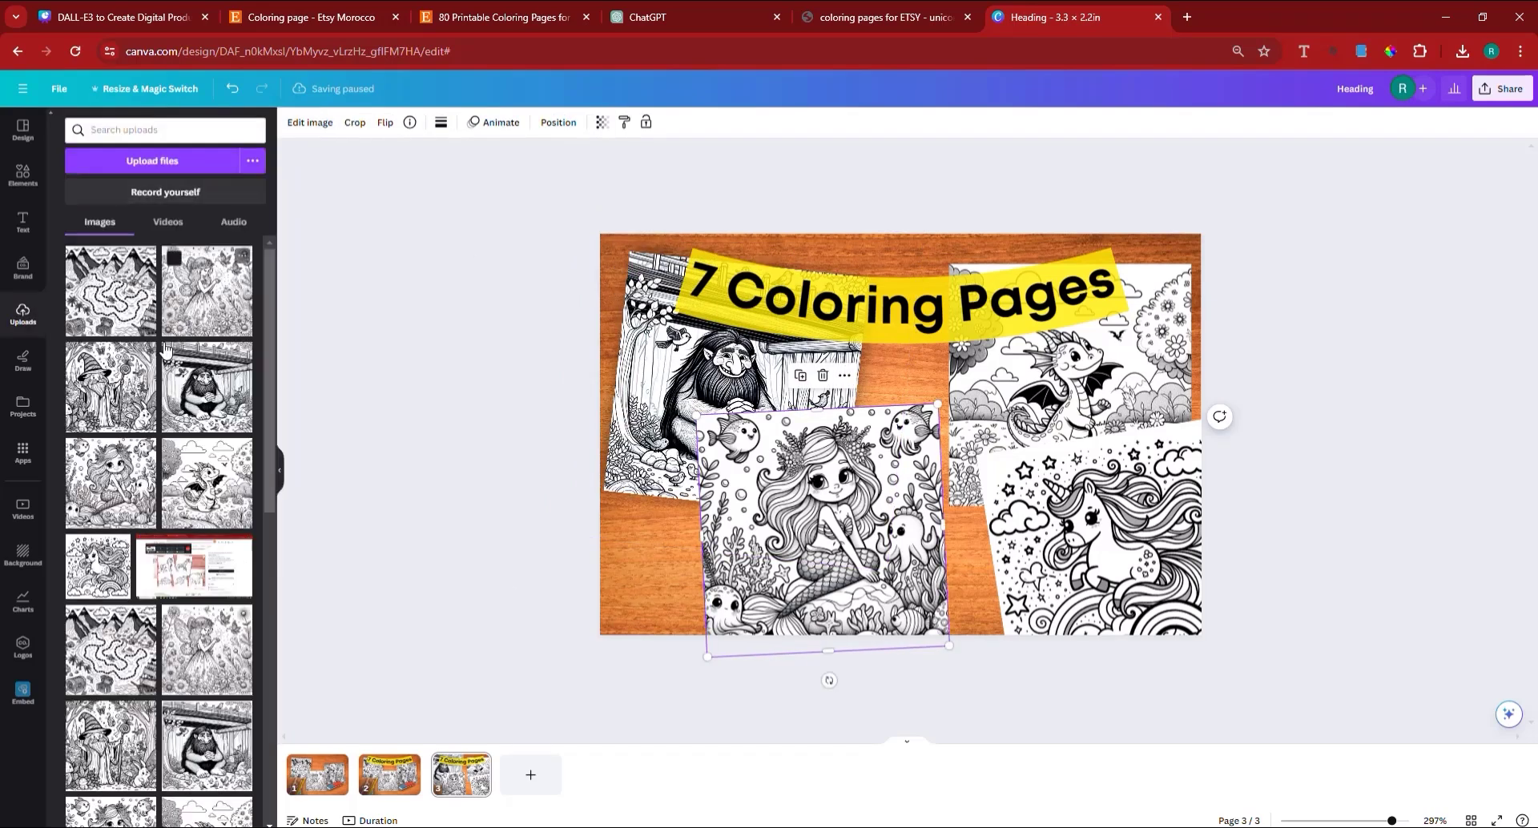
{"action": "left_click", "coordinate": [100, 452]}
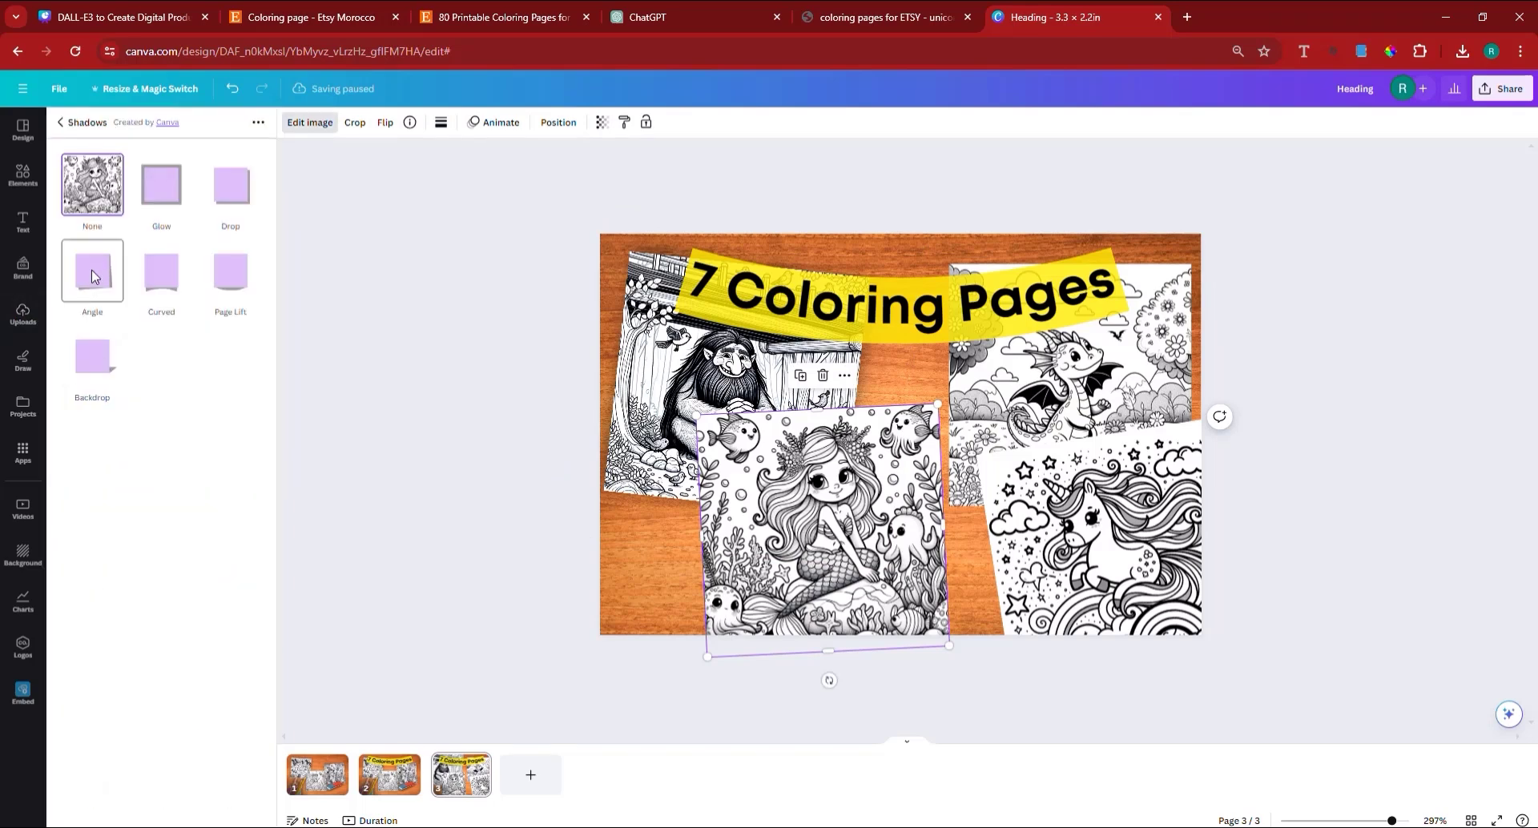
{"action": "left_click", "coordinate": [105, 286]}
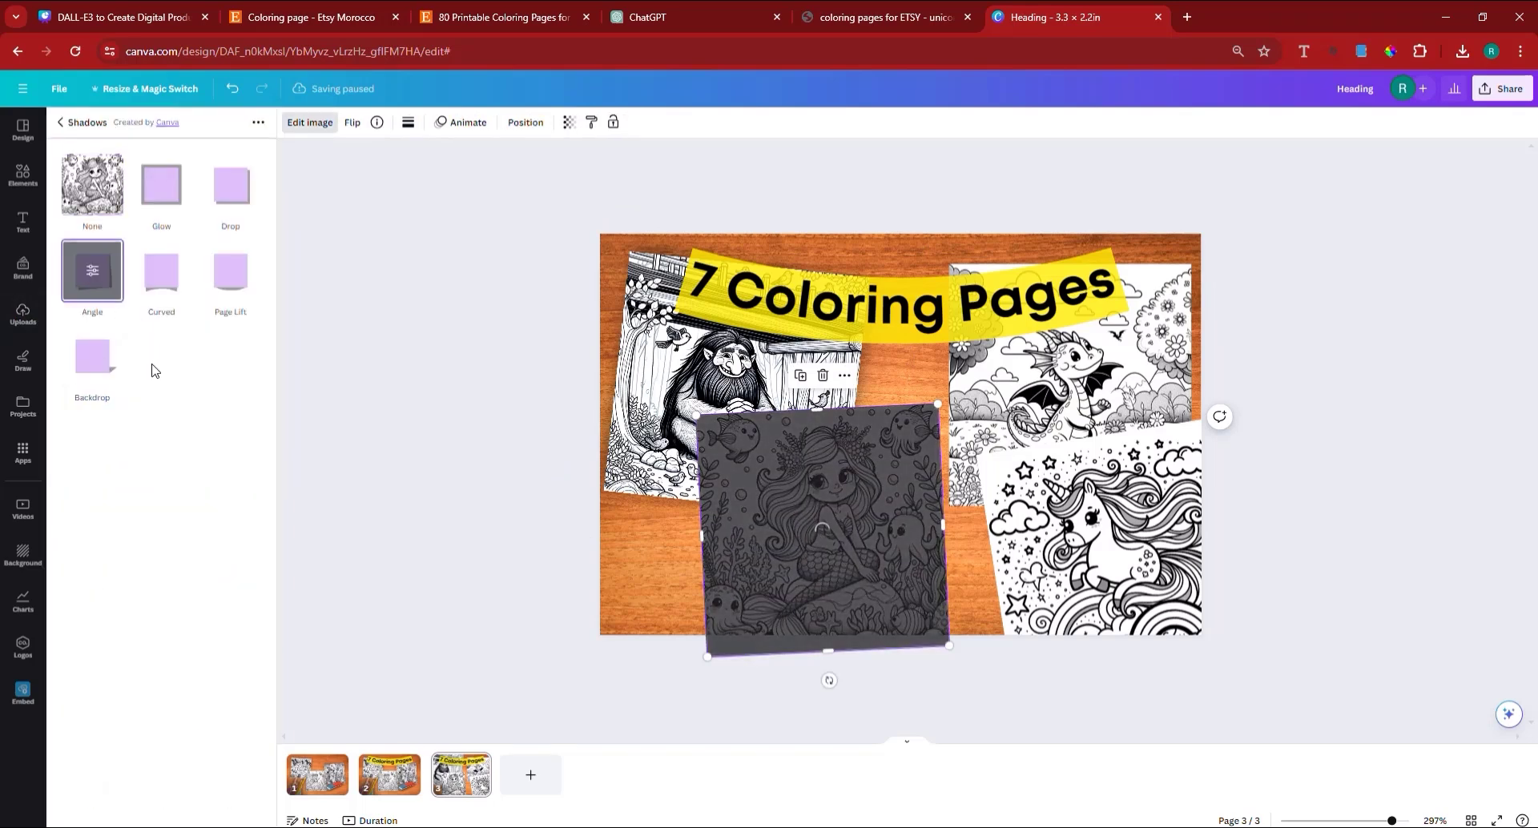
Step: Apply an Angle shadow to the unicorn coloring page and move the dragon page slightly upward
{"action": "left_click", "coordinate": [1077, 532]}
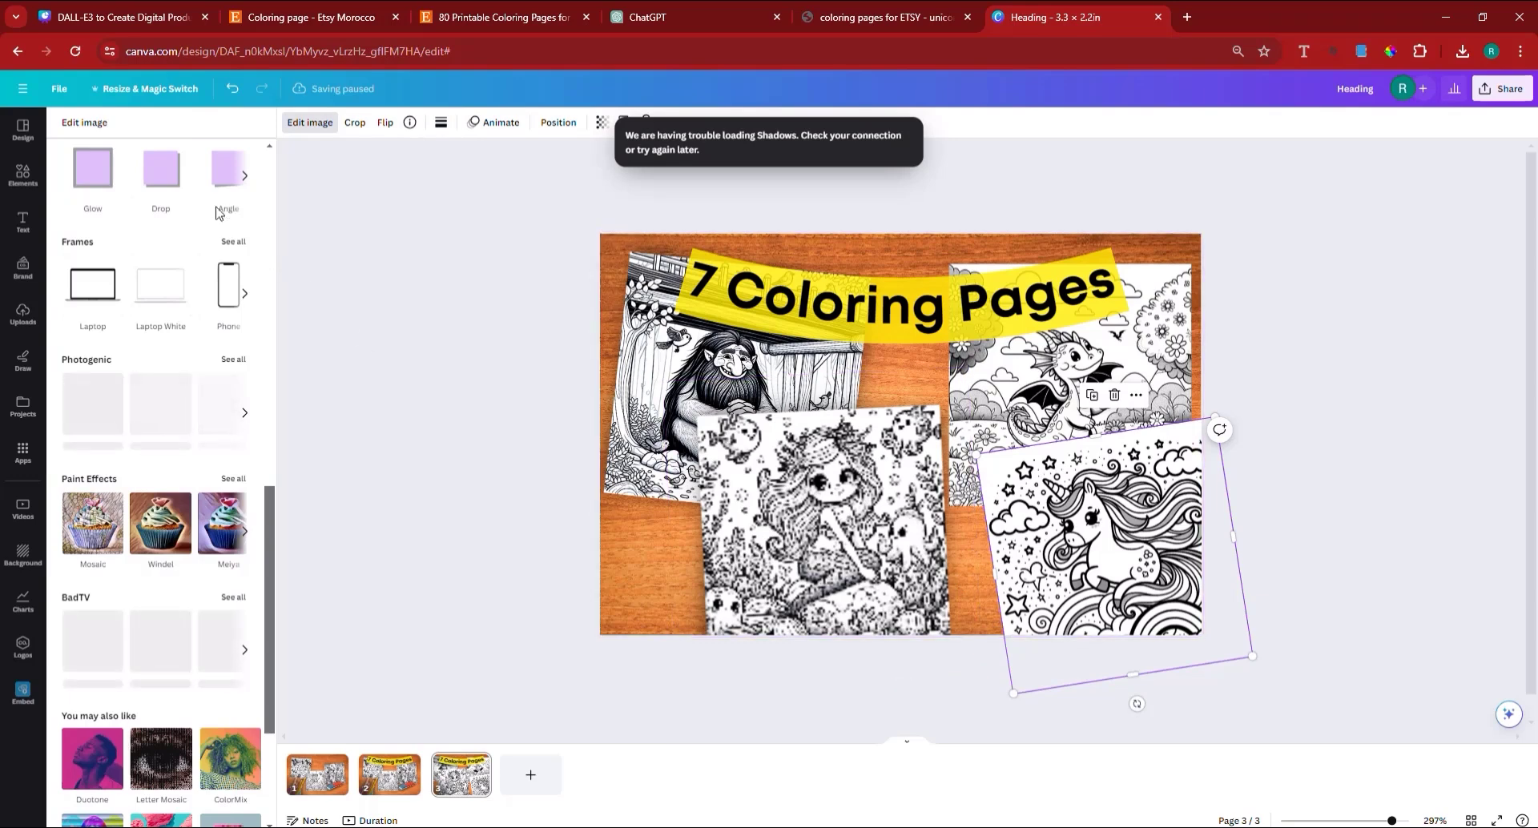
{"action": "left_click", "coordinate": [225, 174]}
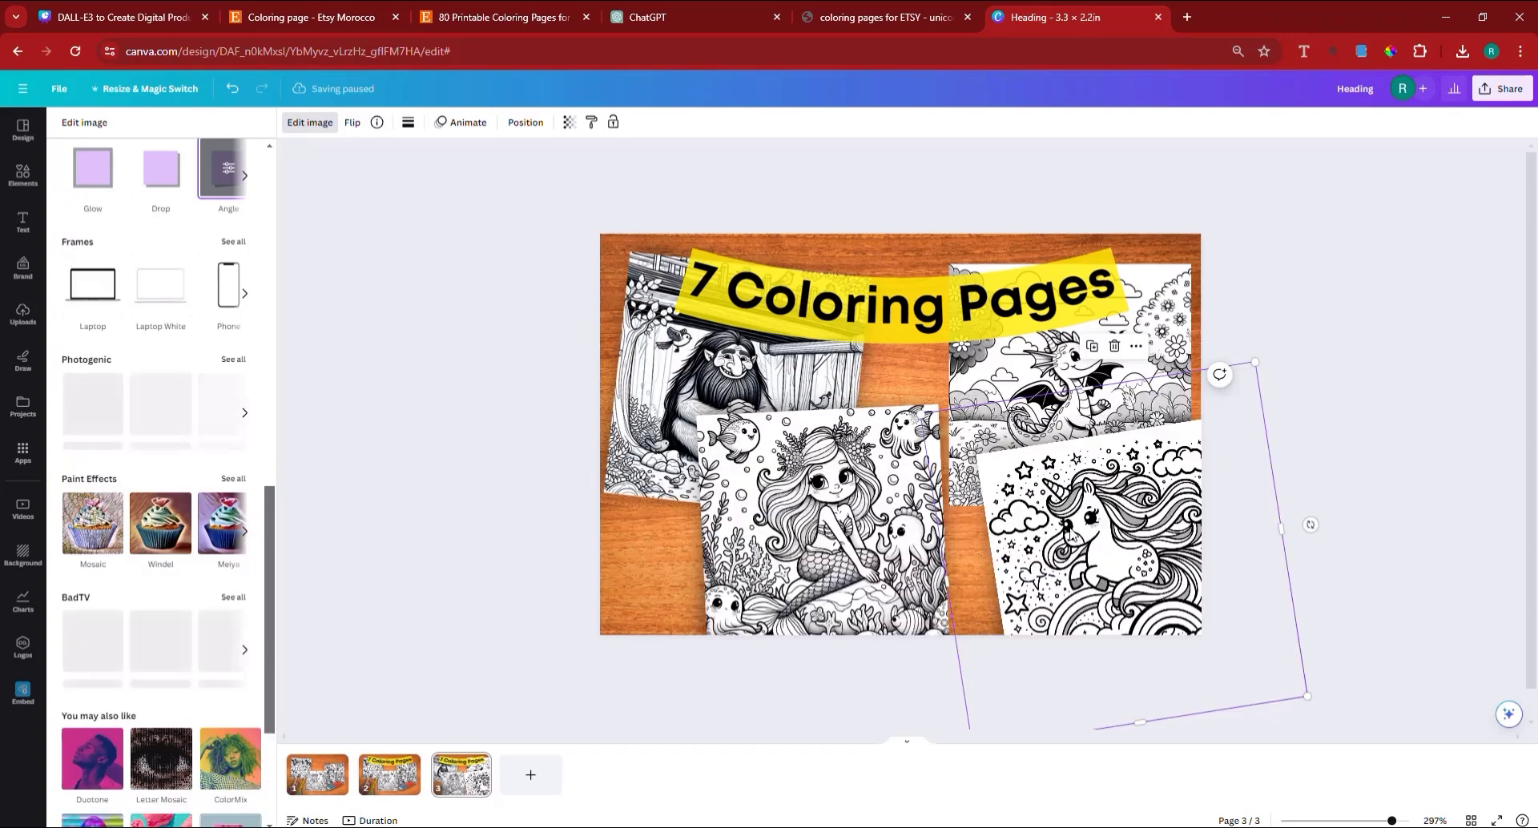
{"action": "left_click", "coordinate": [1166, 312]}
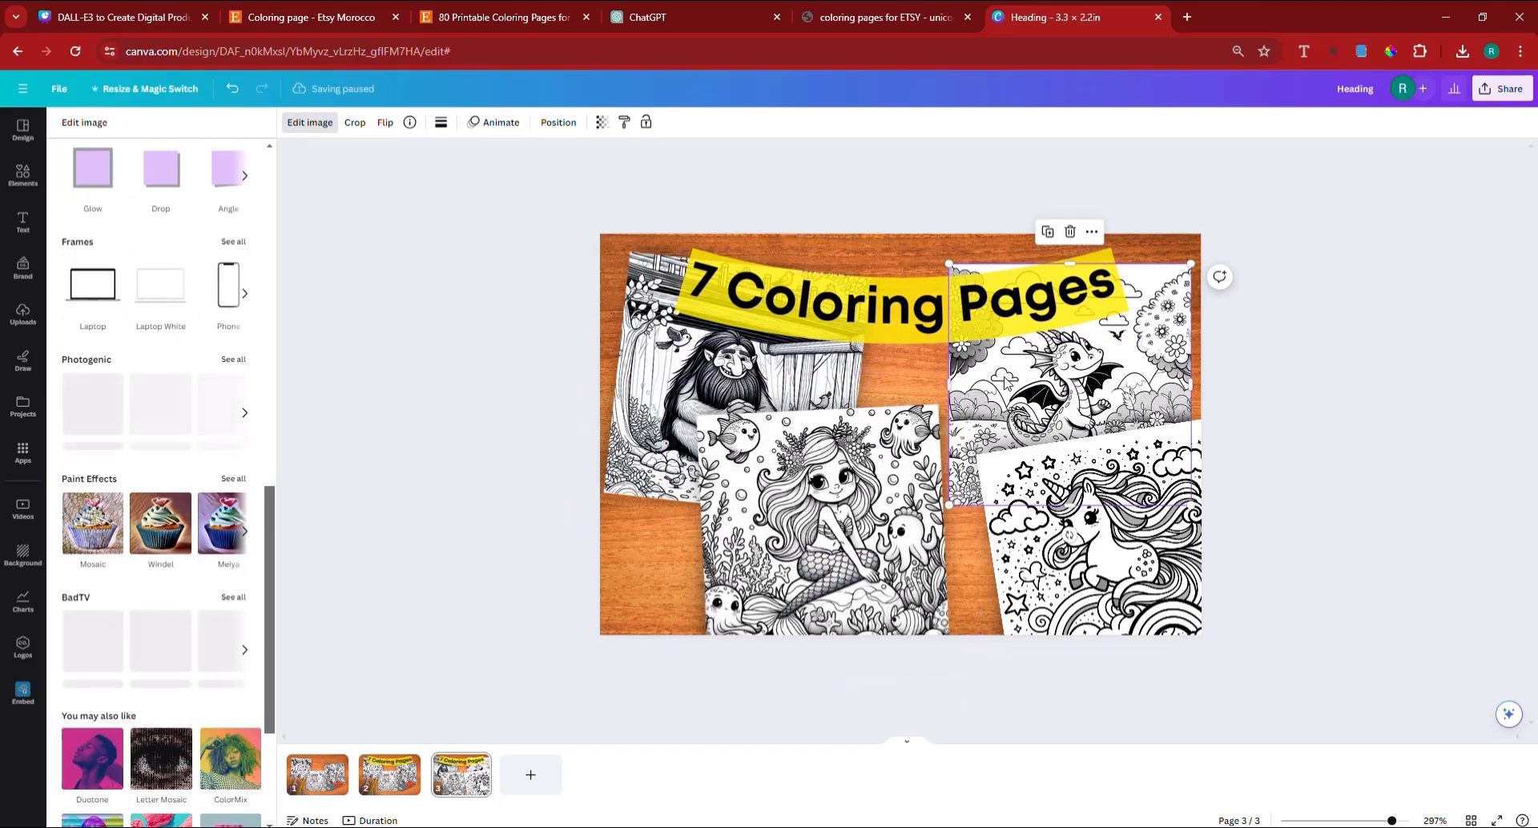
{"action": "left_click_drag", "start_coordinate": [1005, 369], "coordinate": [1005, 345]}
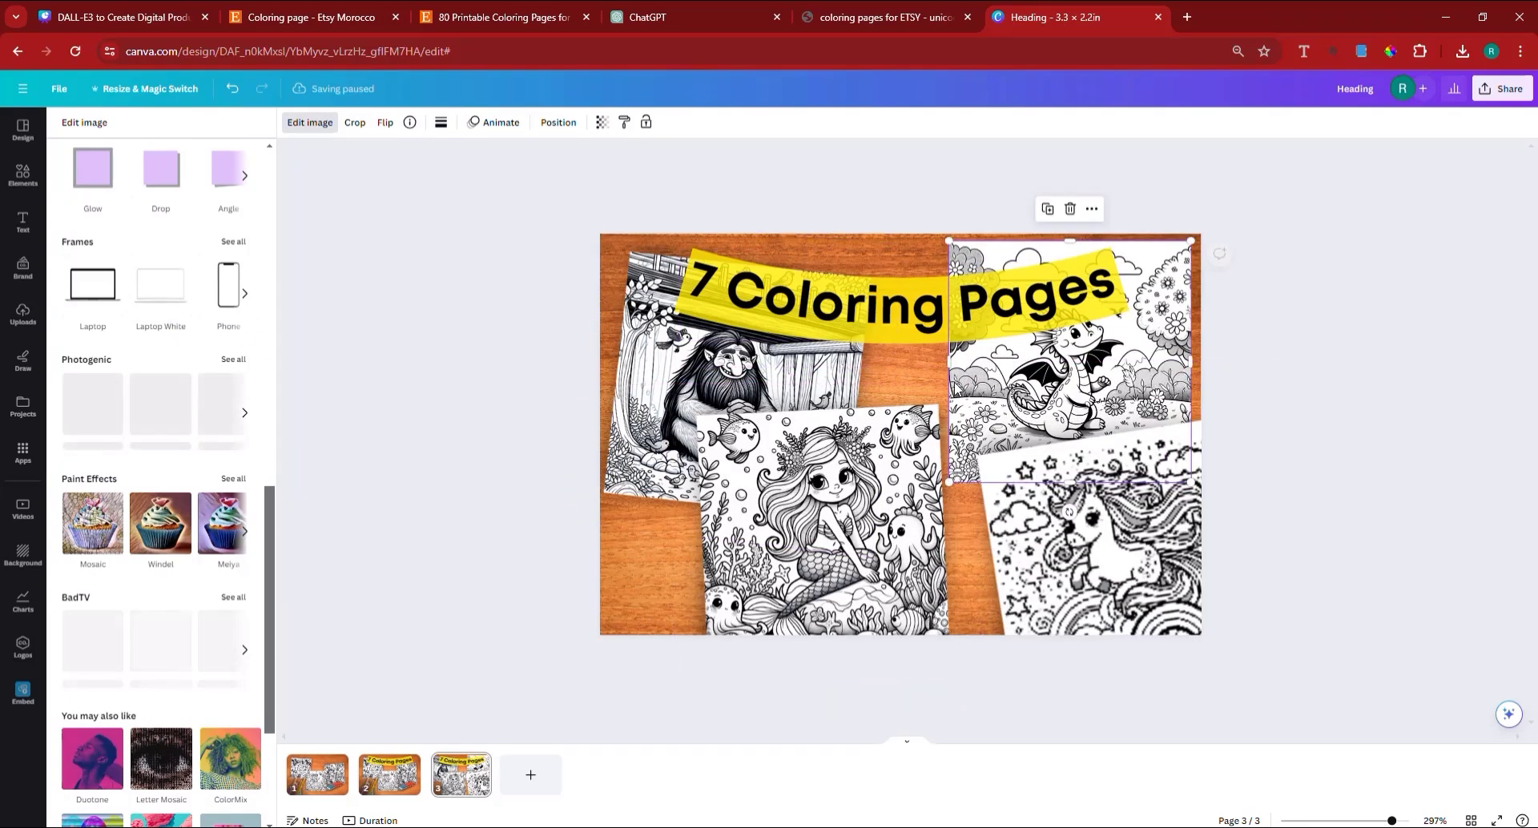
Step: Apply an Angle shadow to the dragon coloring page
{"action": "left_click", "coordinate": [225, 170]}
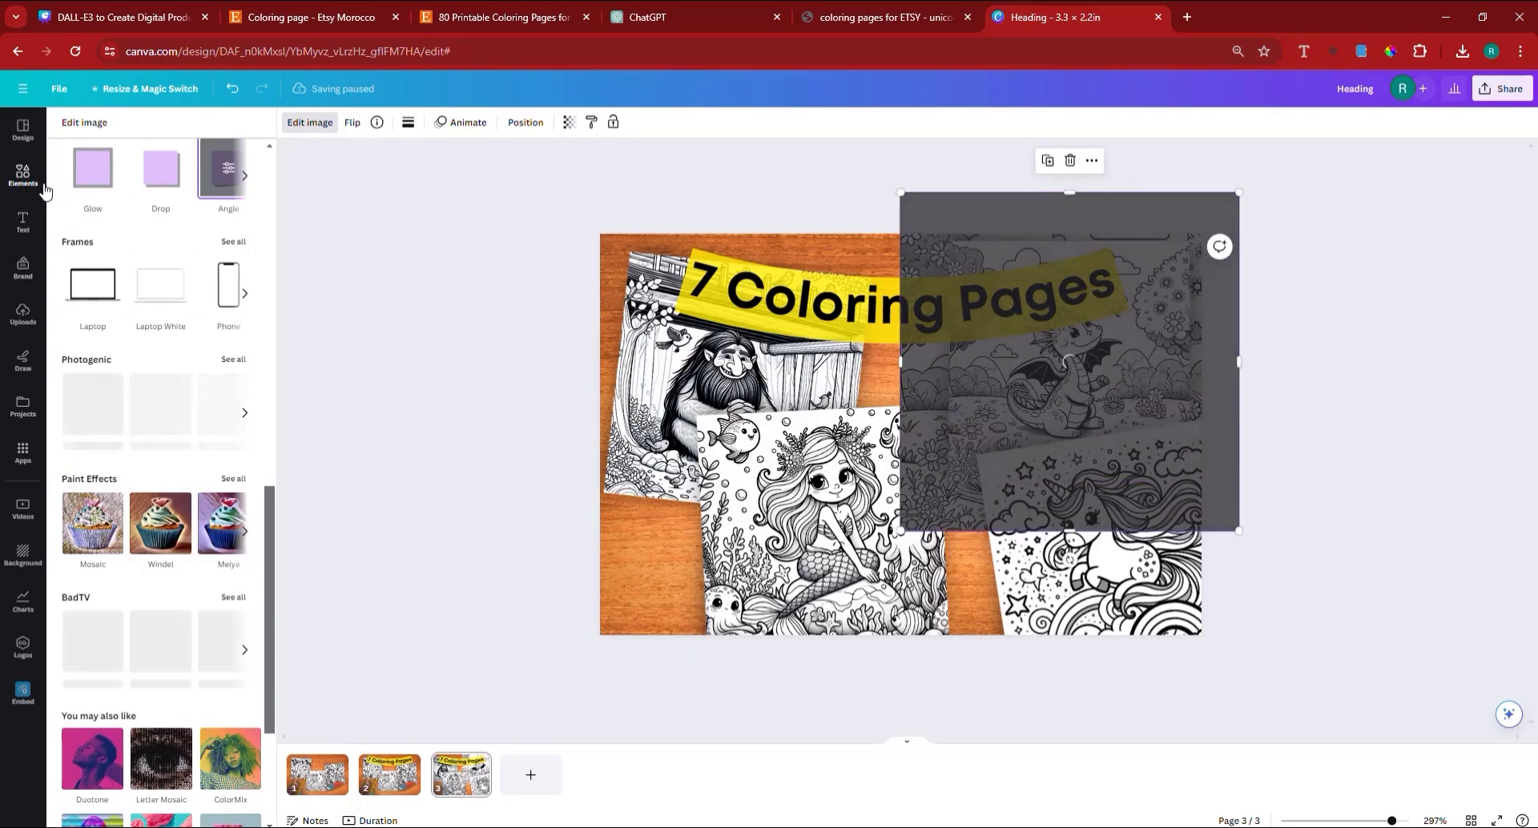
Step: Search the elements library for "coloring pendils" and restrict the results to photos
{"action": "left_click", "coordinate": [23, 175]}
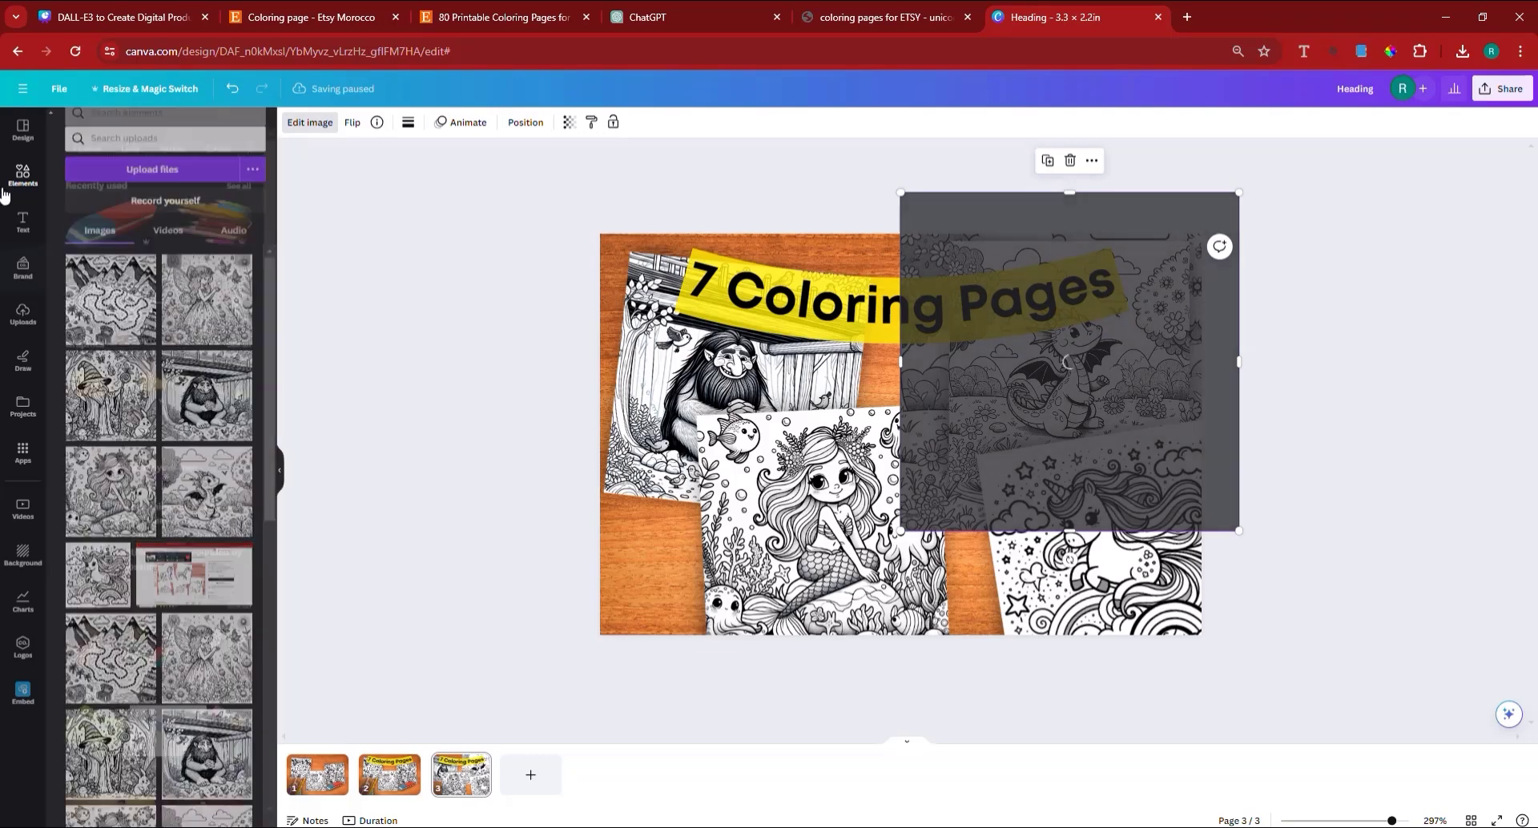
{"action": "left_click", "coordinate": [161, 131]}
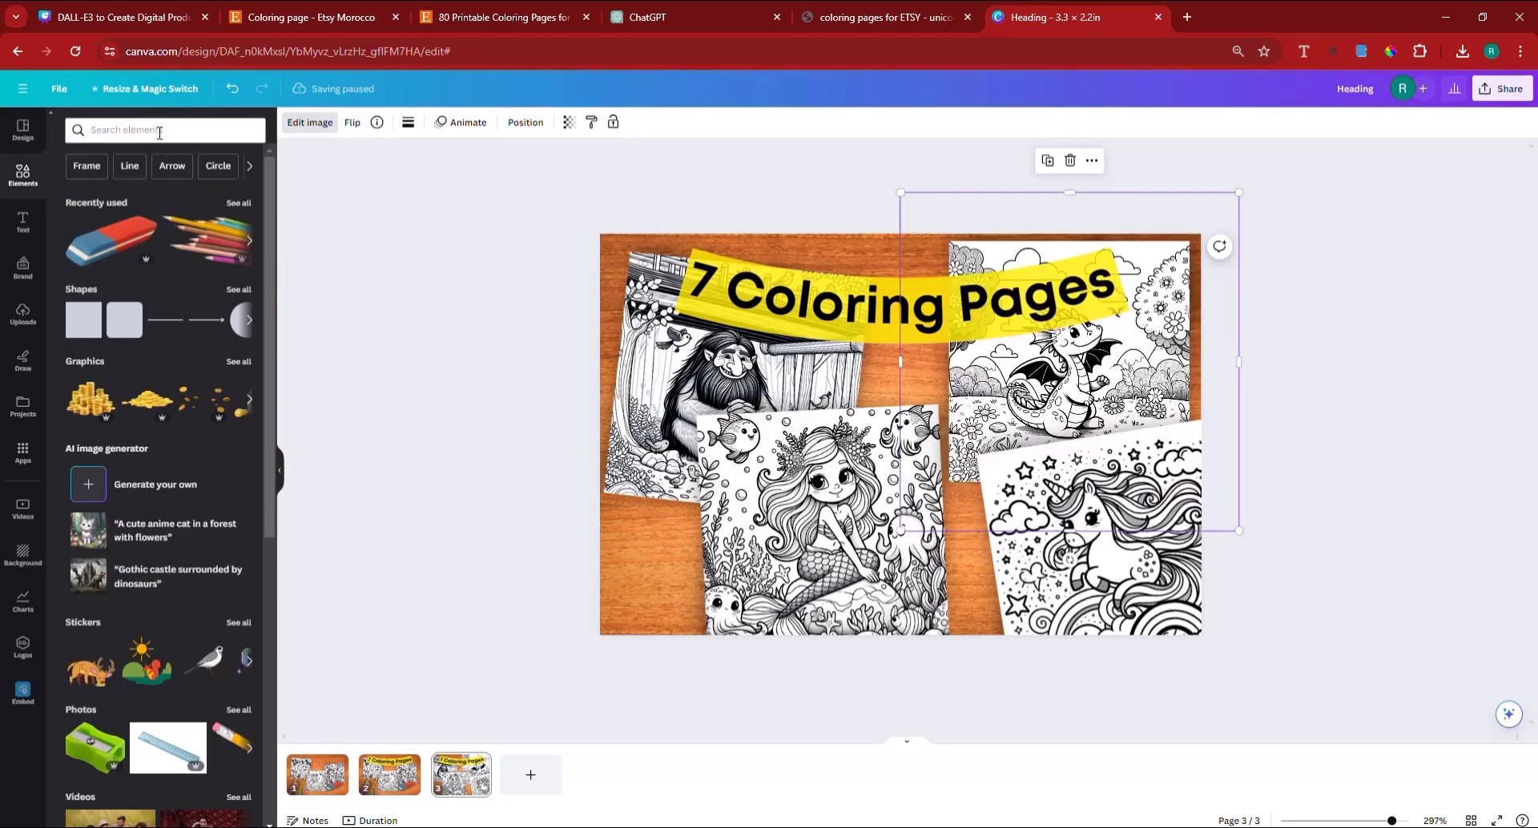
{"action": "type", "text": "colorin"}
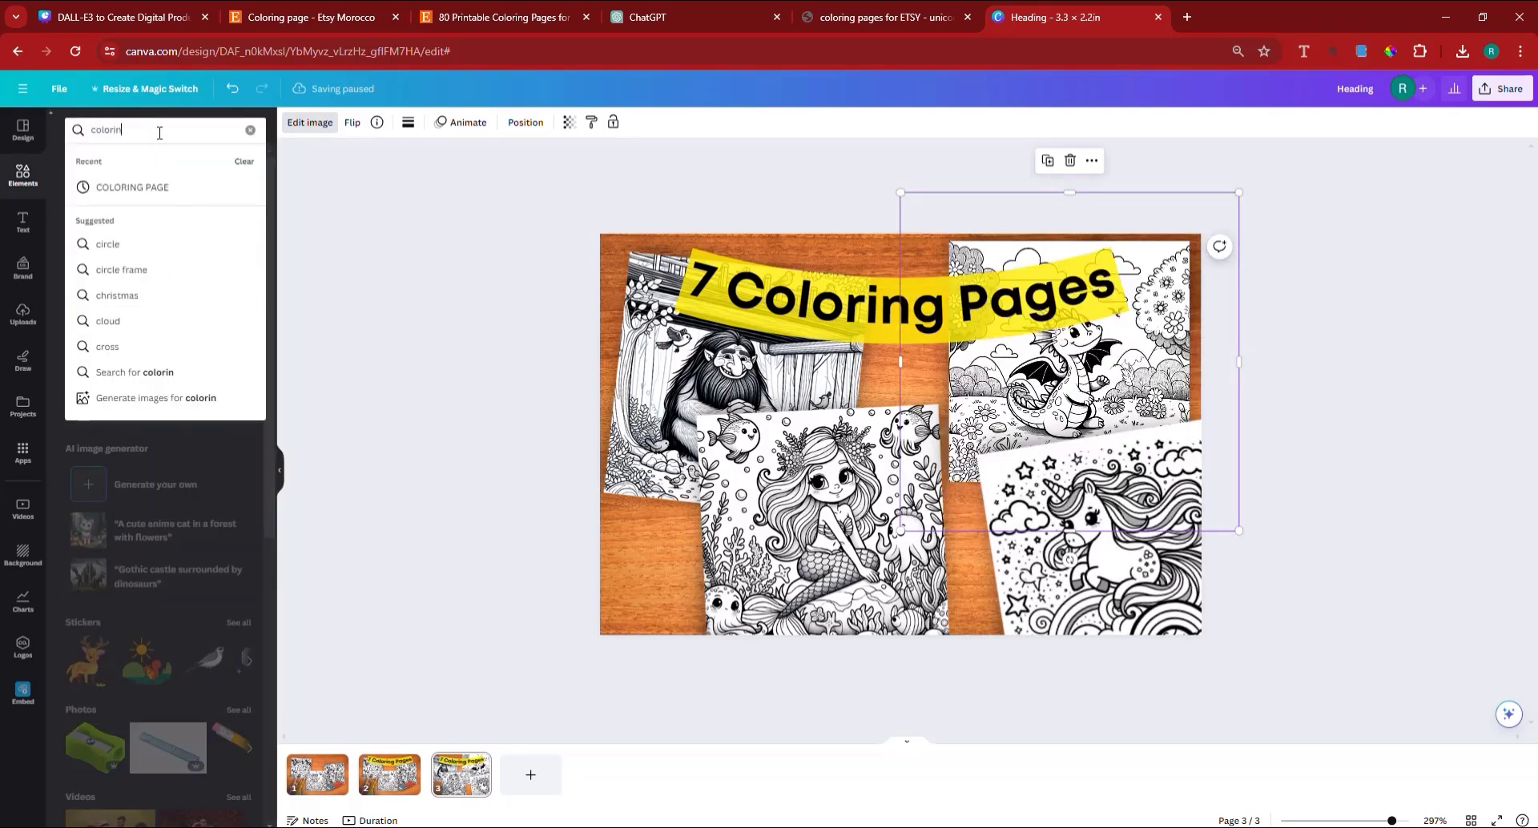
{"action": "type", "text": "g pendils"}
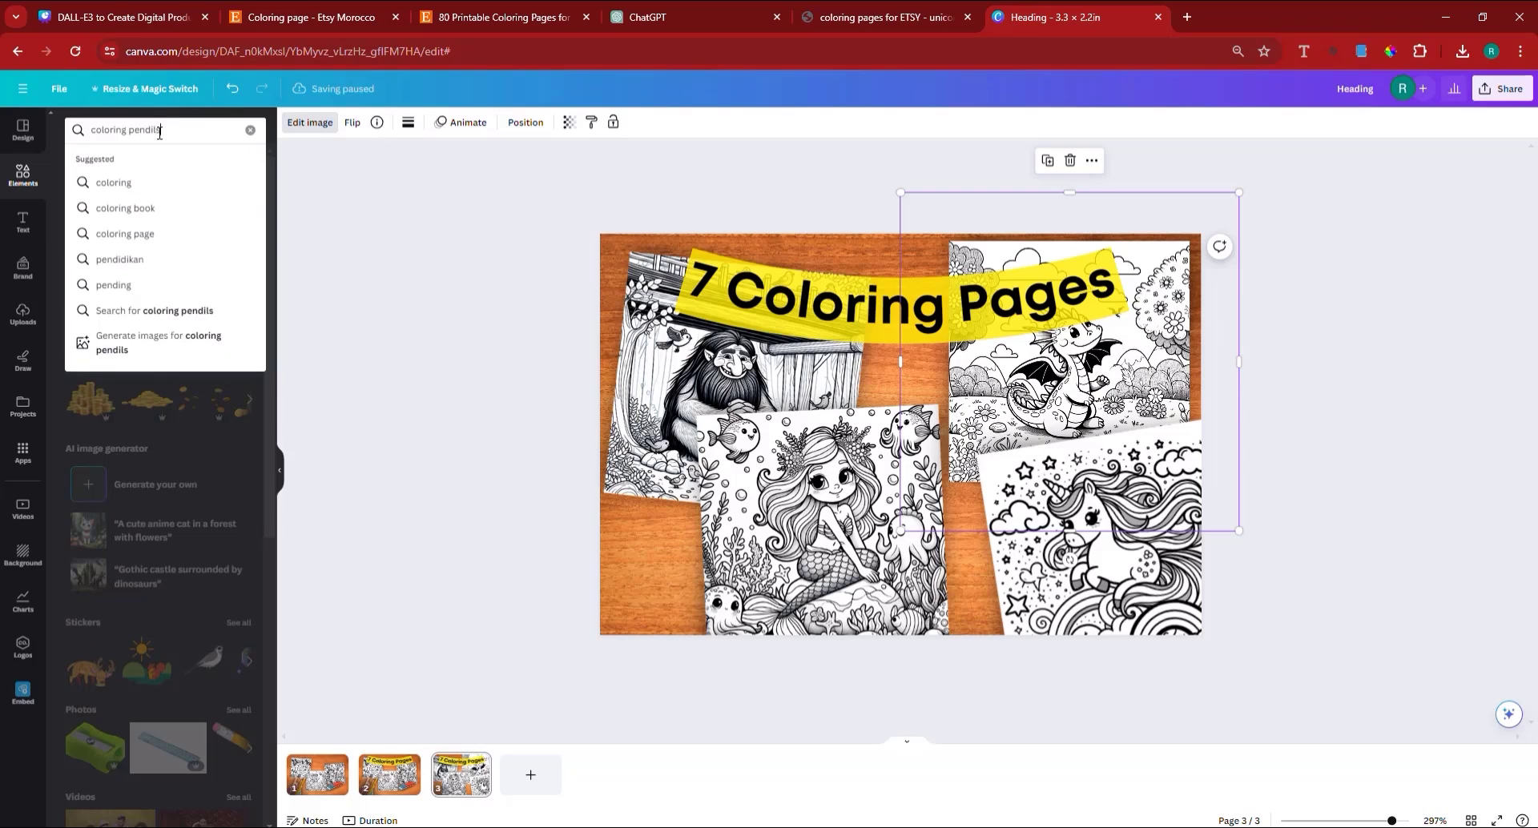
{"action": "key", "text": "Return"}
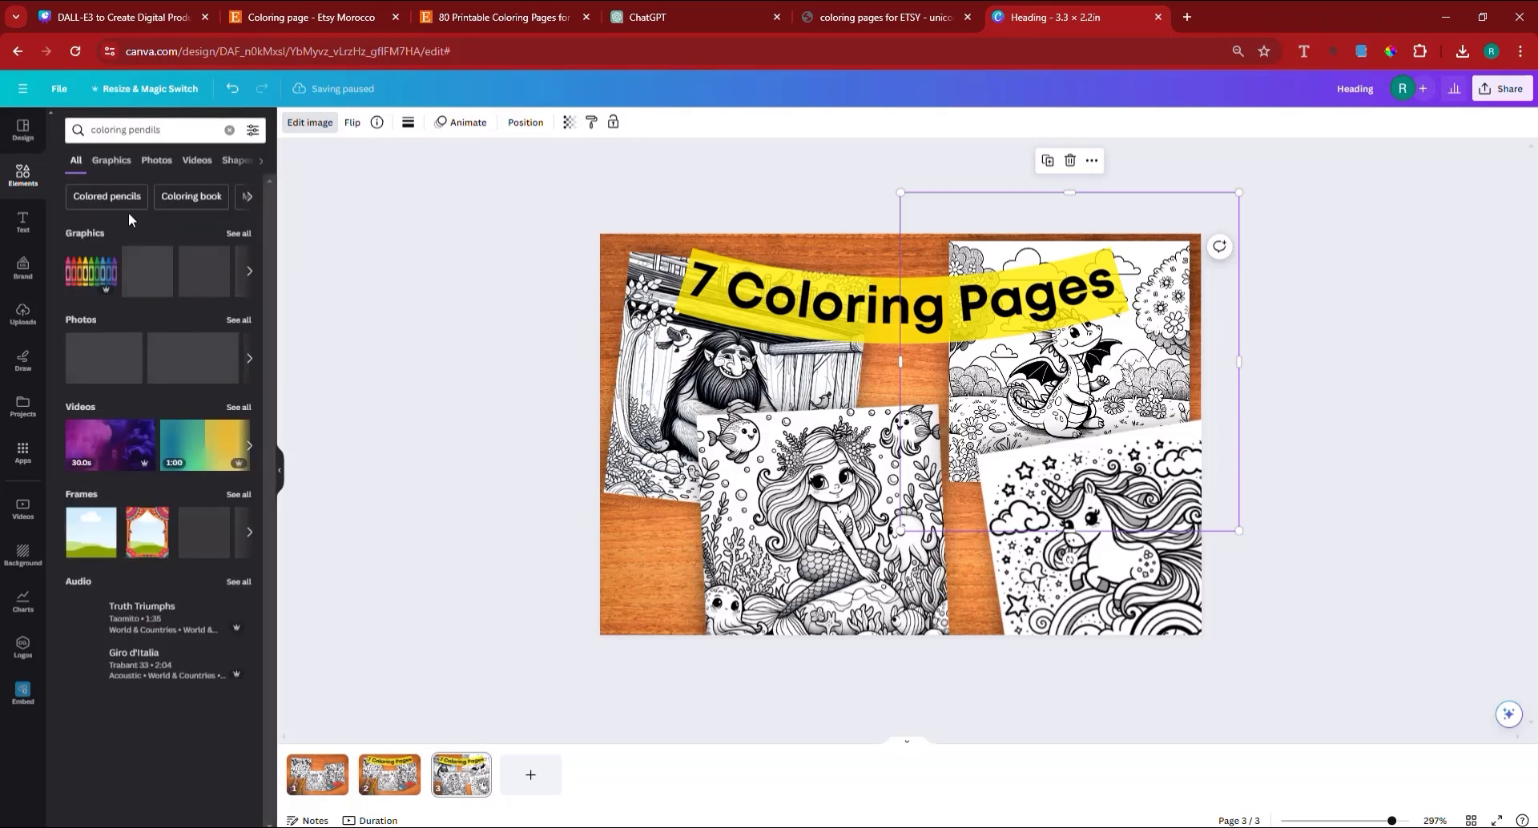
{"action": "left_click", "coordinate": [154, 161]}
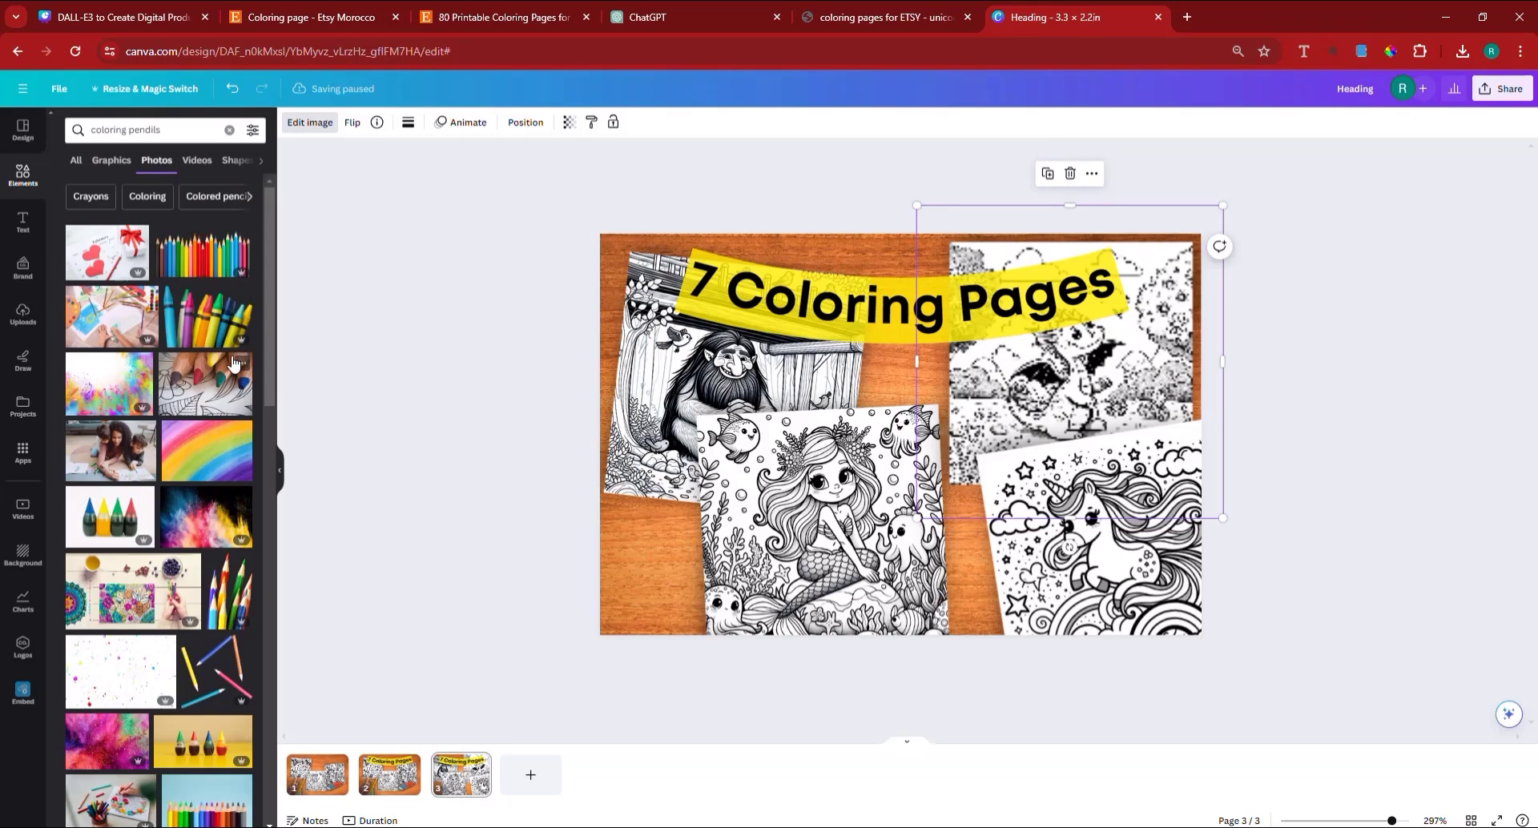
Step: Add the photo of upright colored crayons, shrink it, and place it in the design's lower-left corner tilted clockwise
{"action": "left_click", "coordinate": [206, 317]}
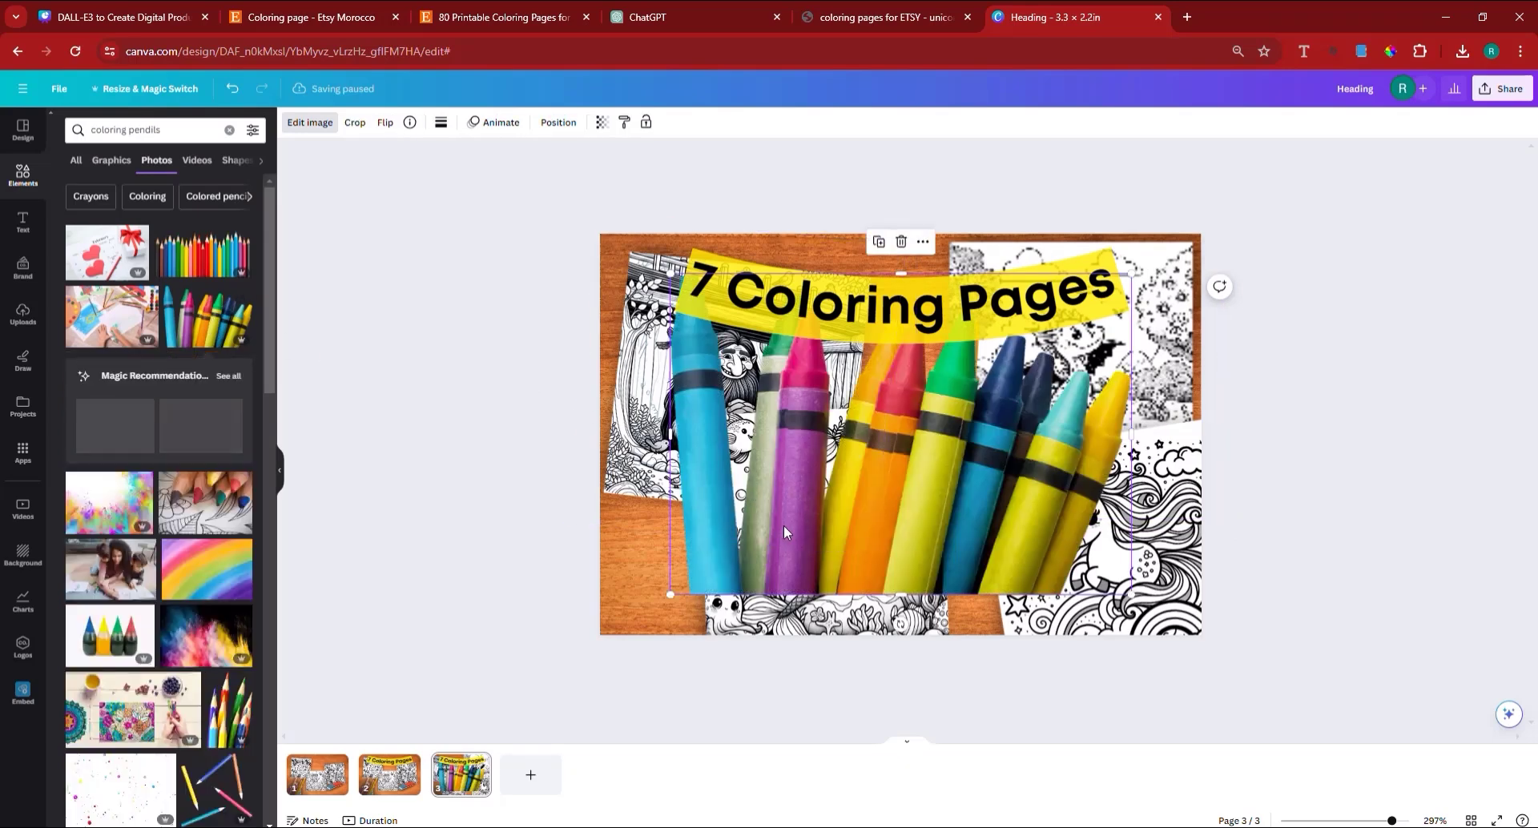
{"action": "left_click_drag", "start_coordinate": [801, 449], "coordinate": [698, 495]}
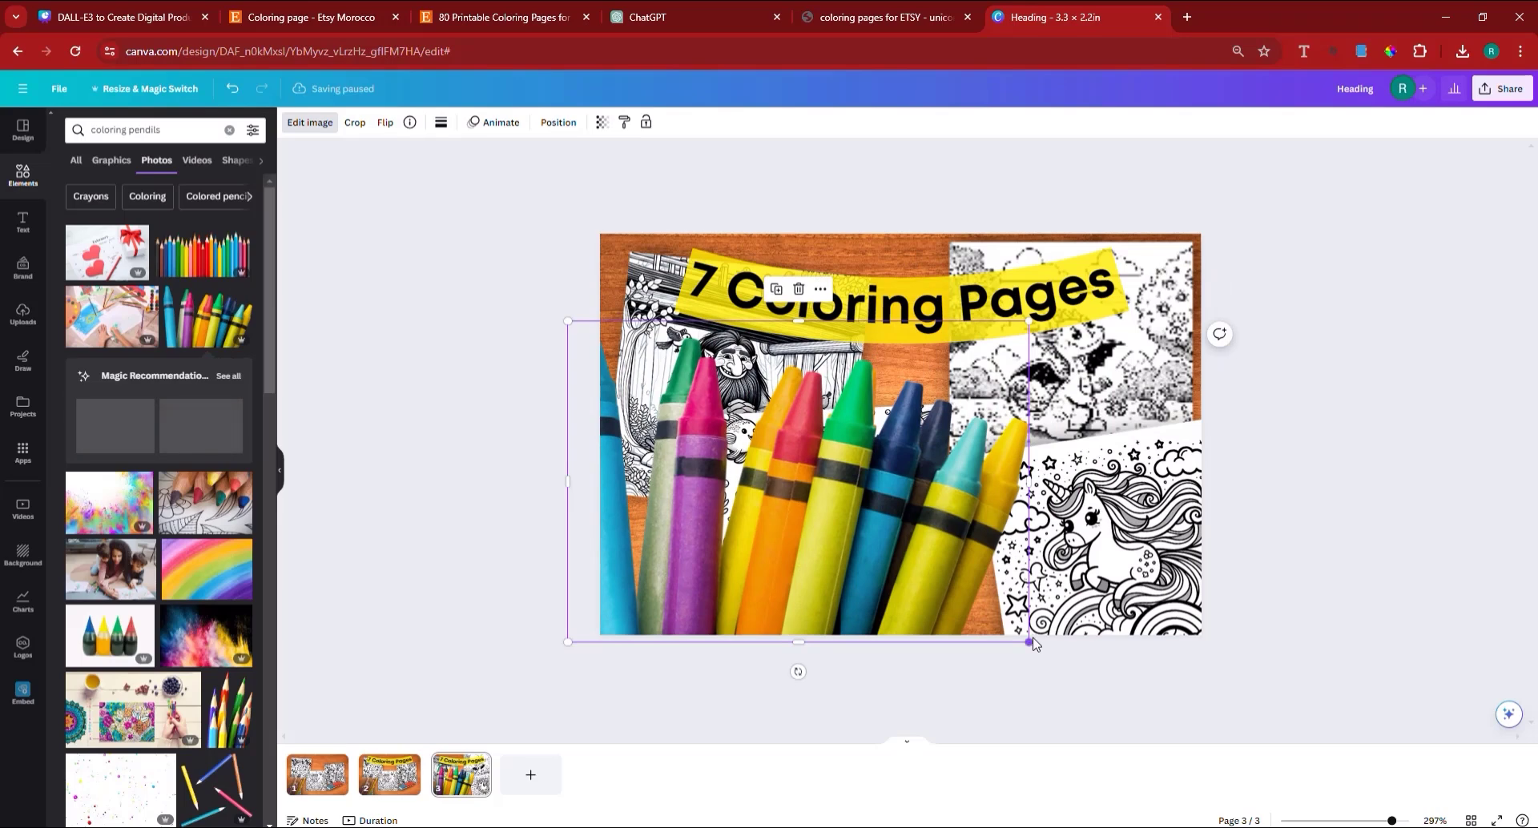
{"action": "left_click_drag", "start_coordinate": [1028, 642], "coordinate": [839, 509]}
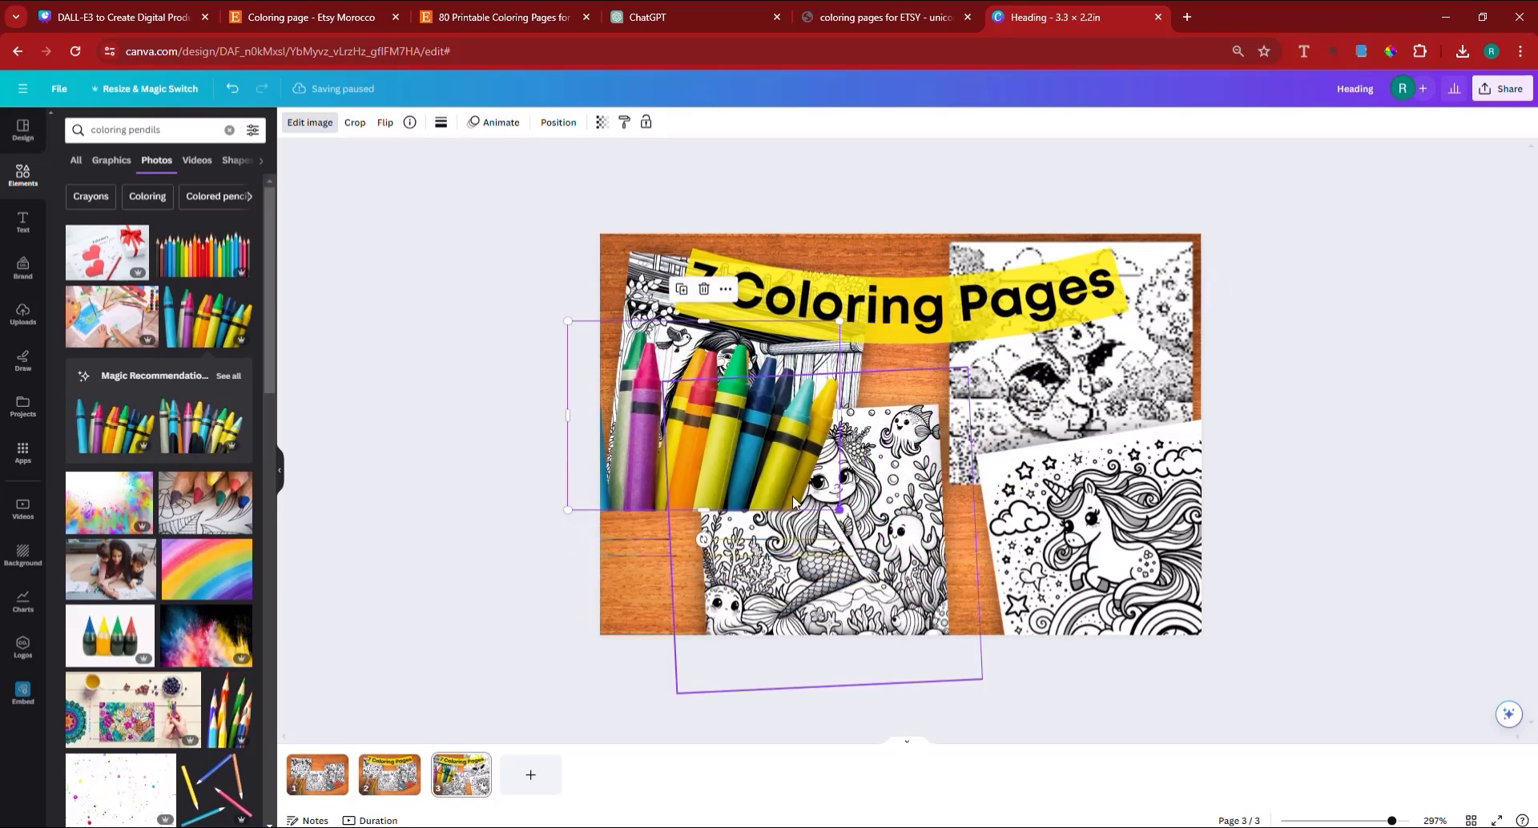
{"action": "left_click_drag", "start_coordinate": [725, 467], "coordinate": [747, 609]}
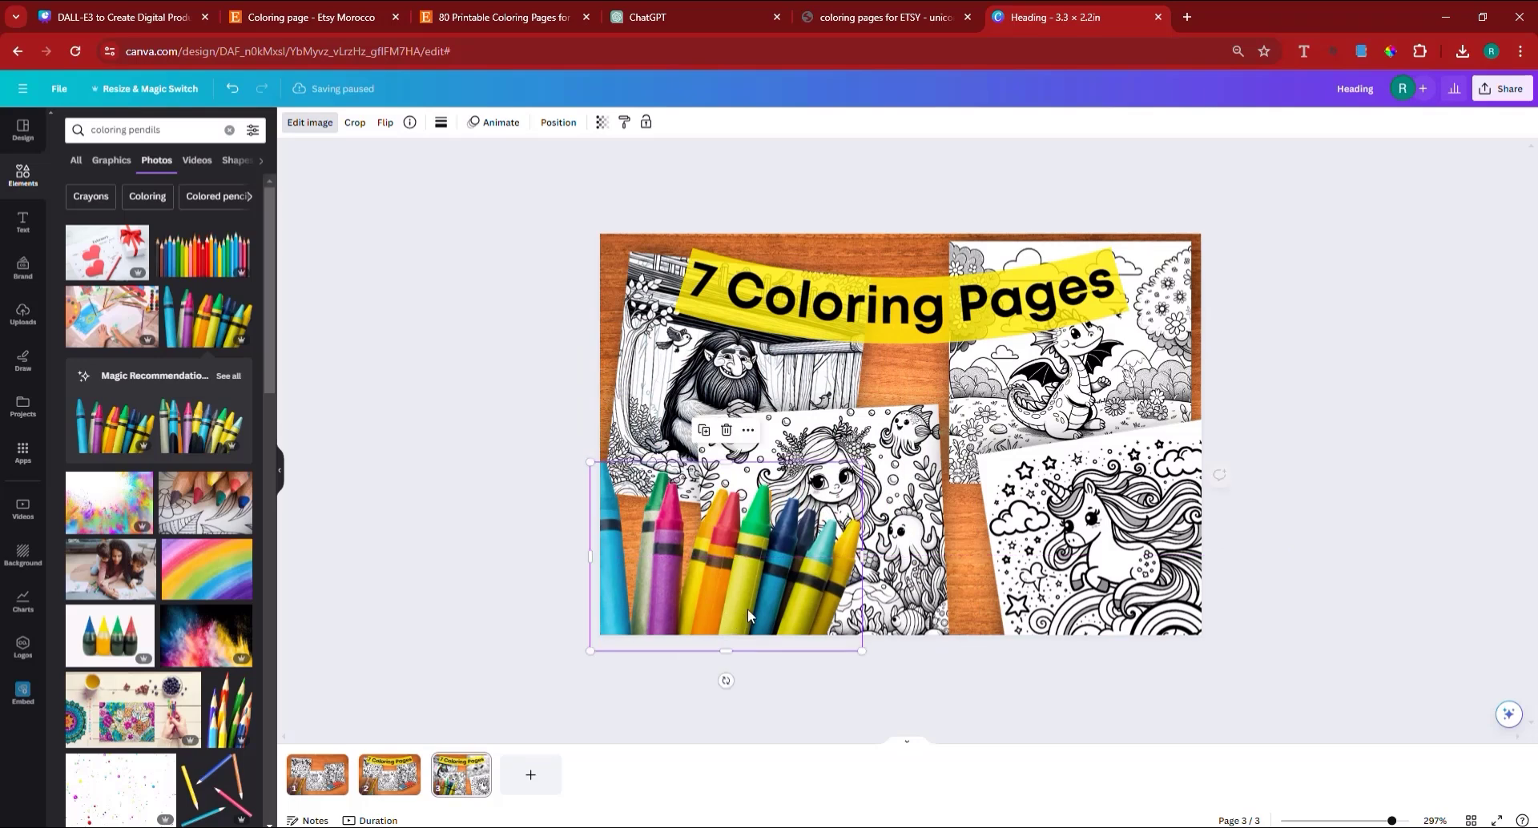
{"action": "left_click_drag", "start_coordinate": [723, 681], "coordinate": [744, 639]}
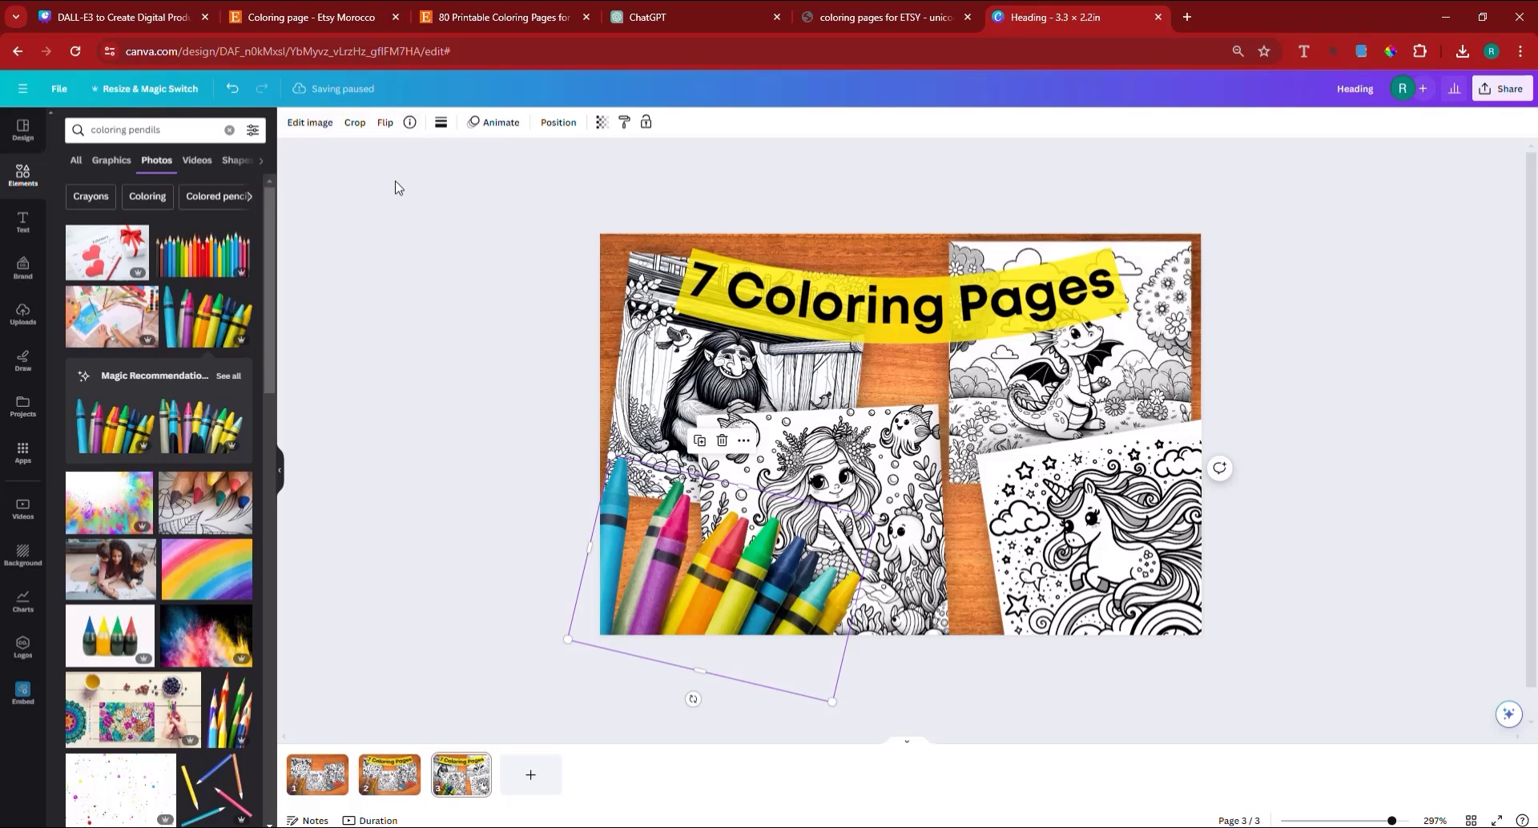
Step: Open the Shadows effects for the crayons image
{"action": "left_click", "coordinate": [312, 123]}
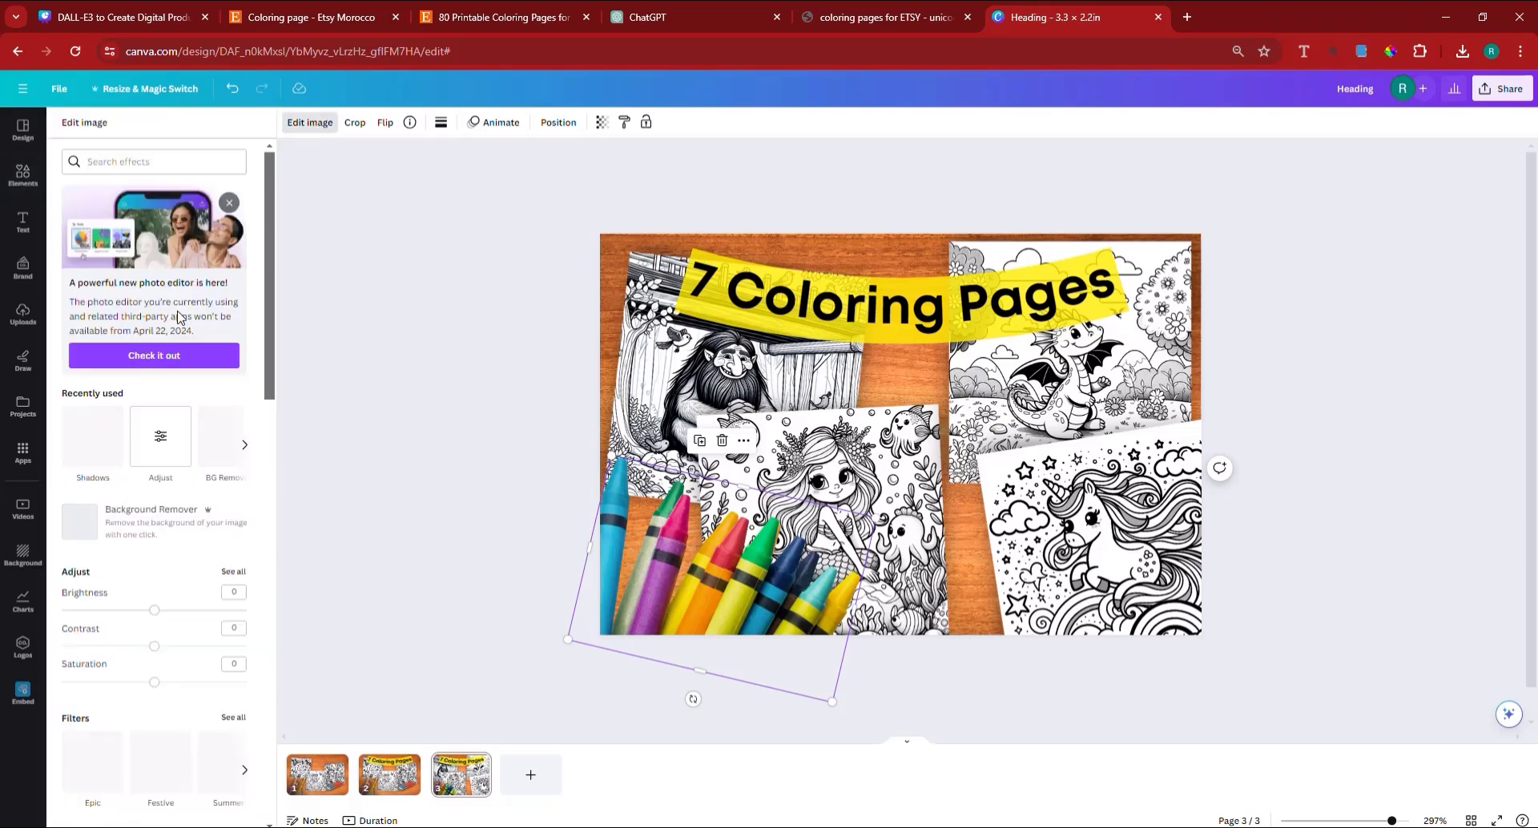
{"action": "left_click", "coordinate": [93, 436]}
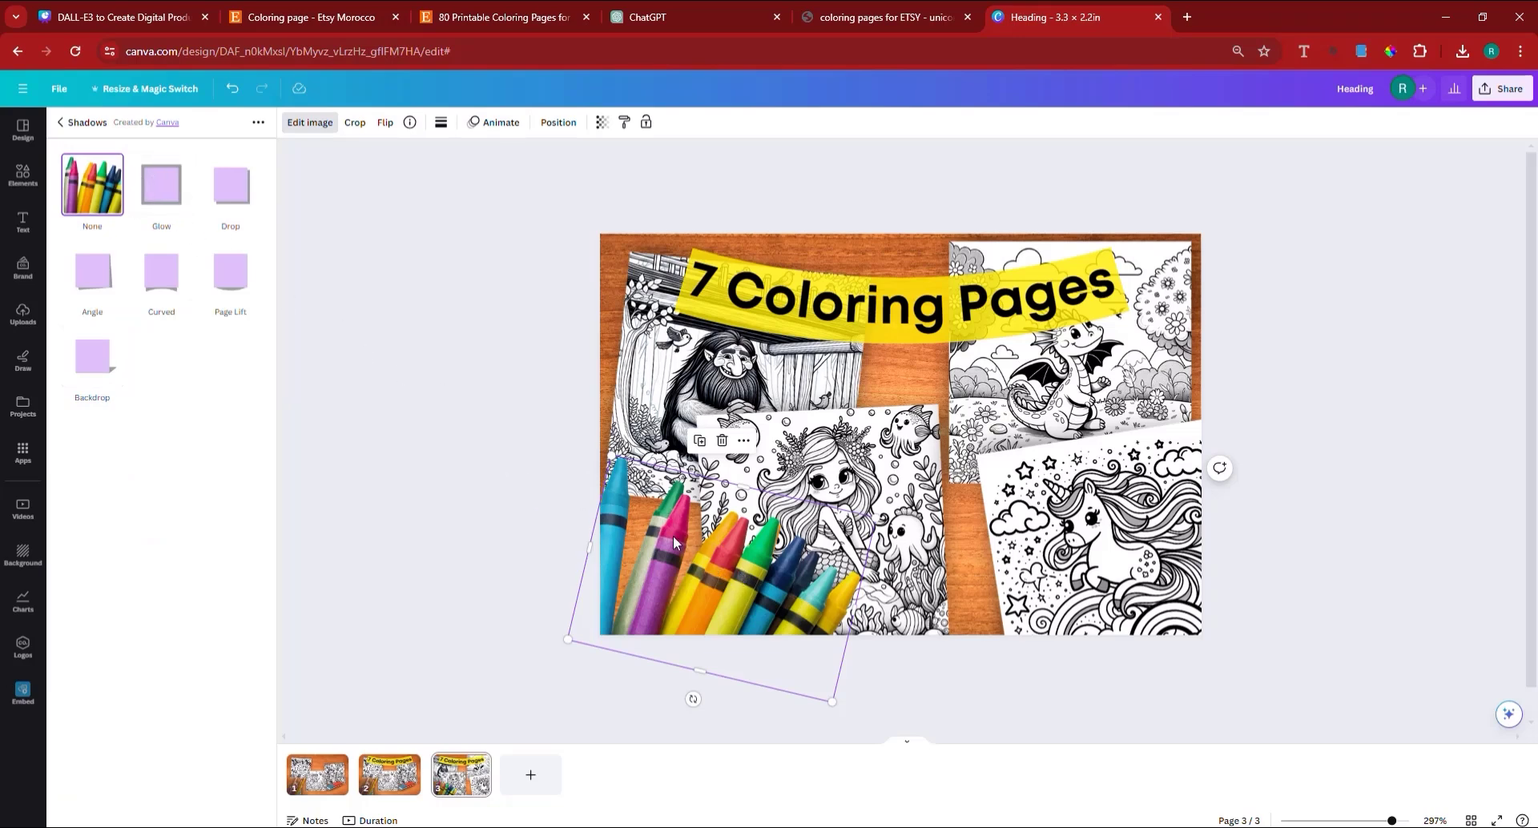
Step: Switch to the Etsy listing of 80 printable coloring pages and examine how its product images are laid out
{"action": "left_click", "coordinate": [503, 16]}
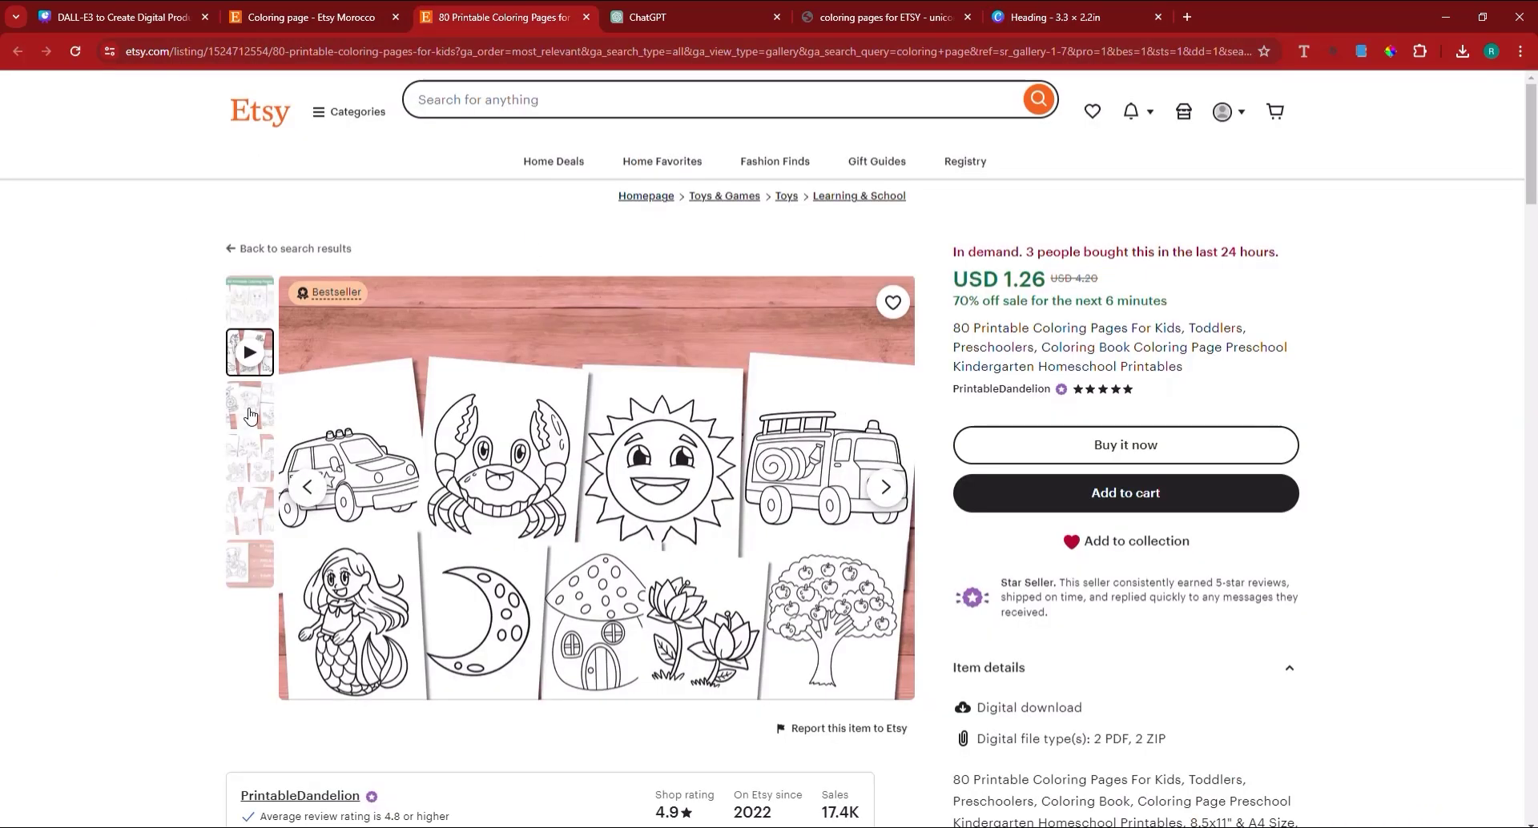
{"action": "left_click", "coordinate": [253, 416]}
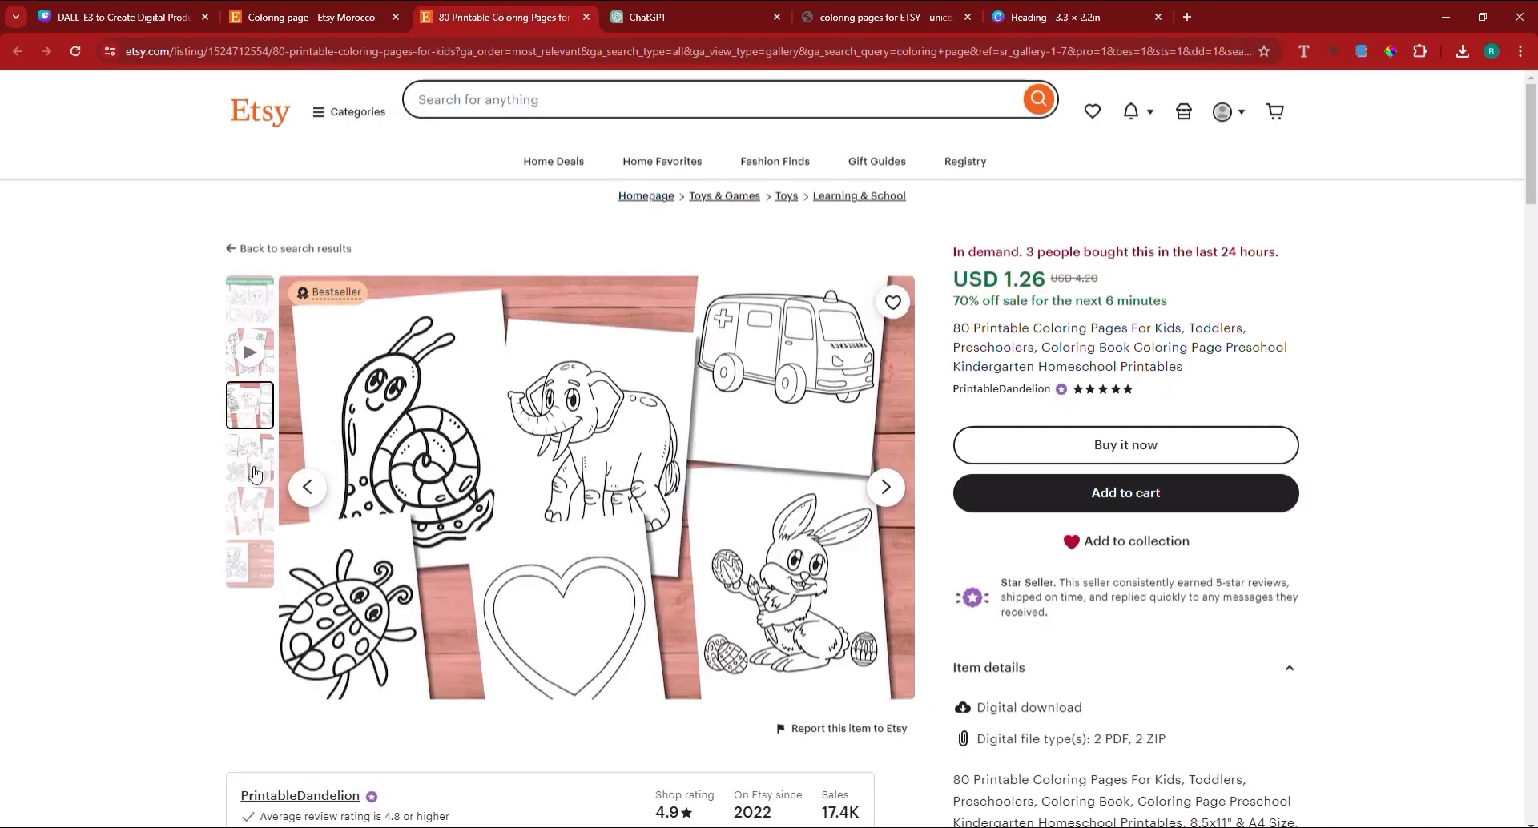
{"action": "key", "text": "Left"}
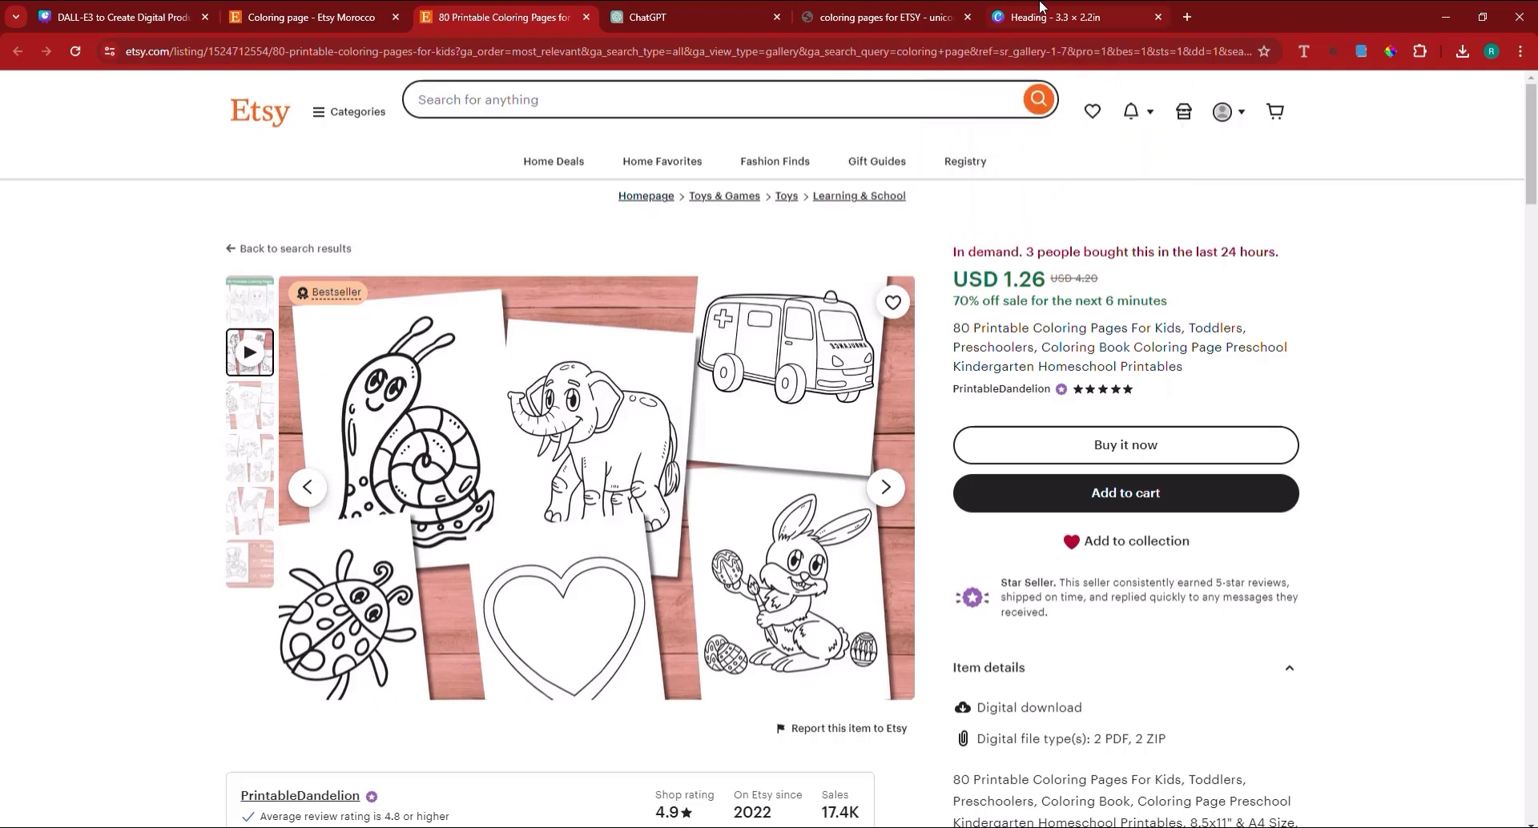
Step: Return to the Canva design and apply a Glow shadow to the crayons image
{"action": "left_click", "coordinate": [1040, 8]}
{"action": "left_click", "coordinate": [240, 810]}
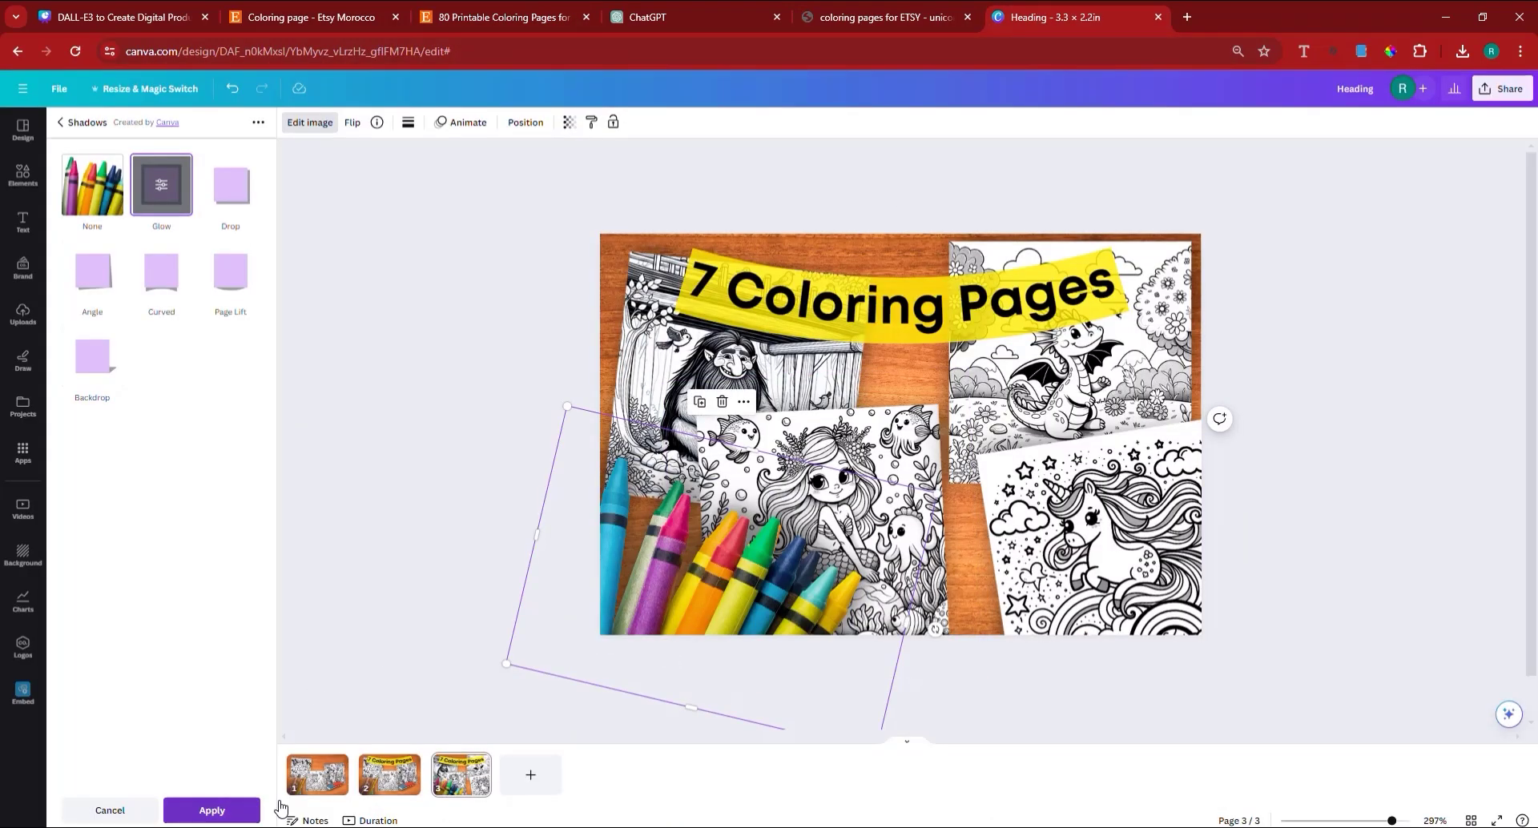
{"action": "left_click", "coordinate": [479, 761]}
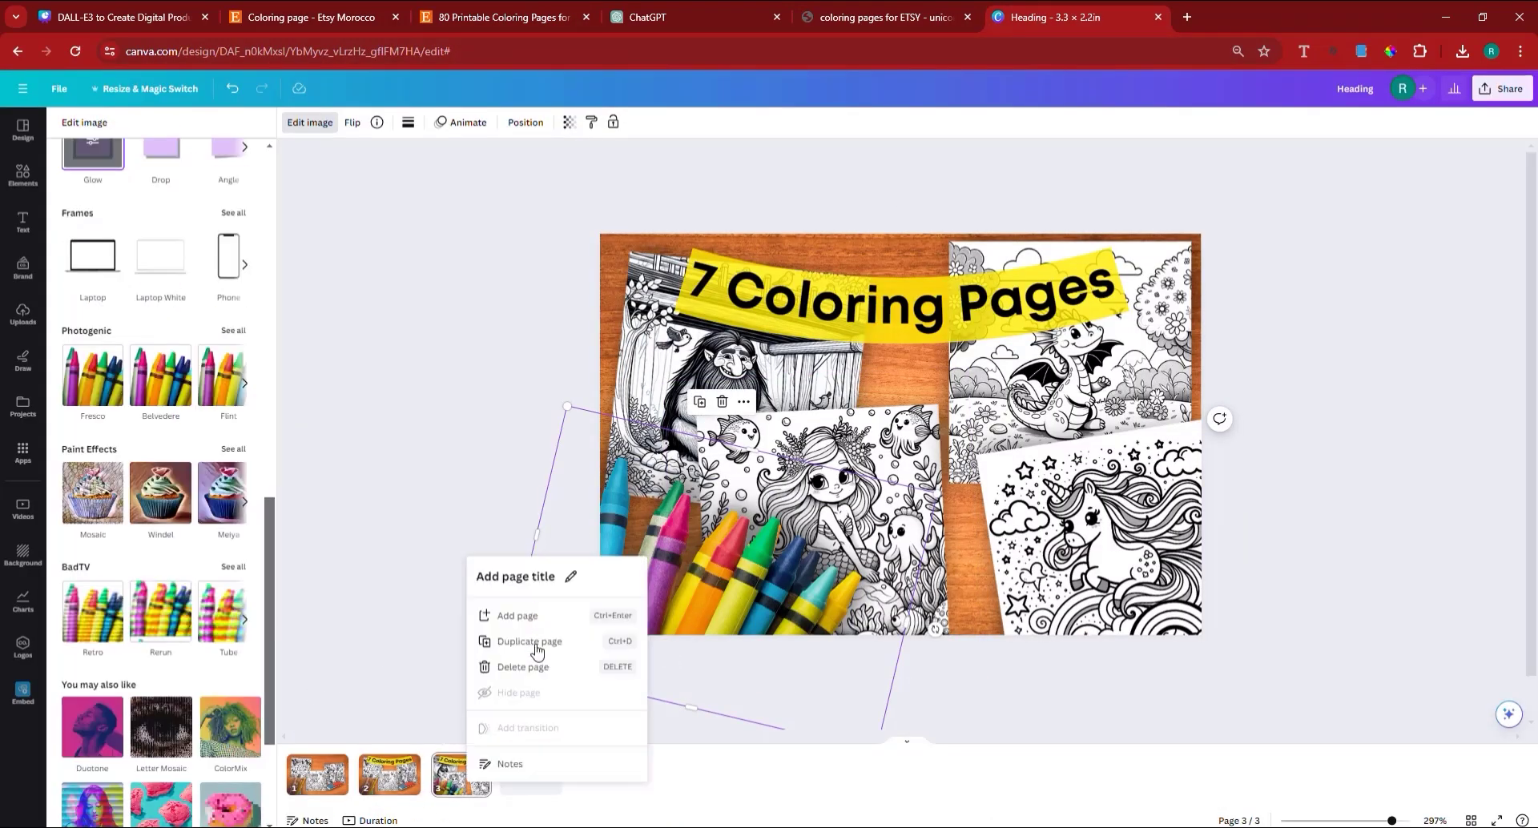
{"action": "left_click", "coordinate": [617, 666]}
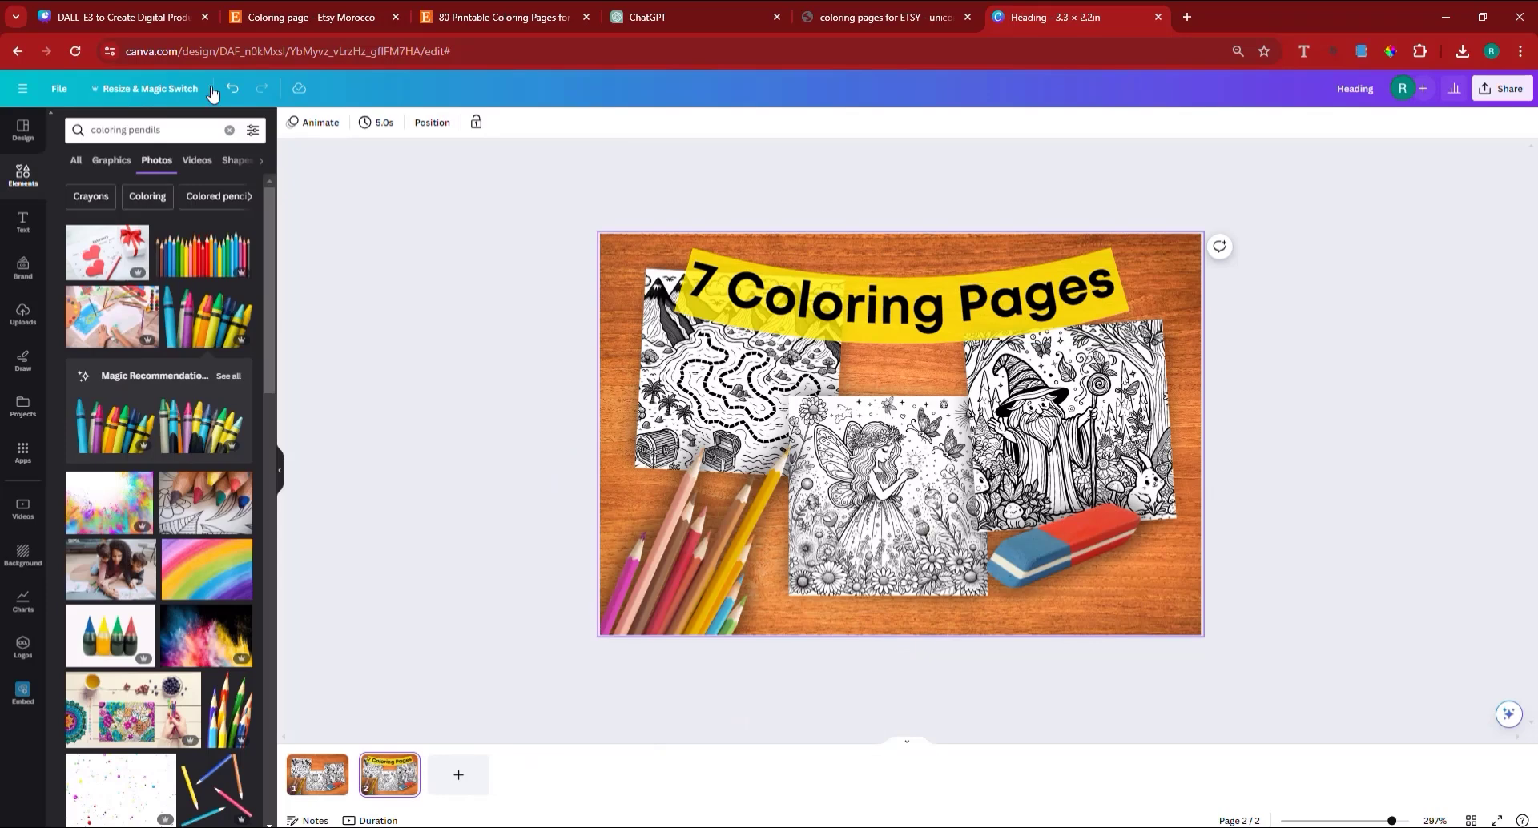
{"action": "left_click", "coordinate": [236, 87]}
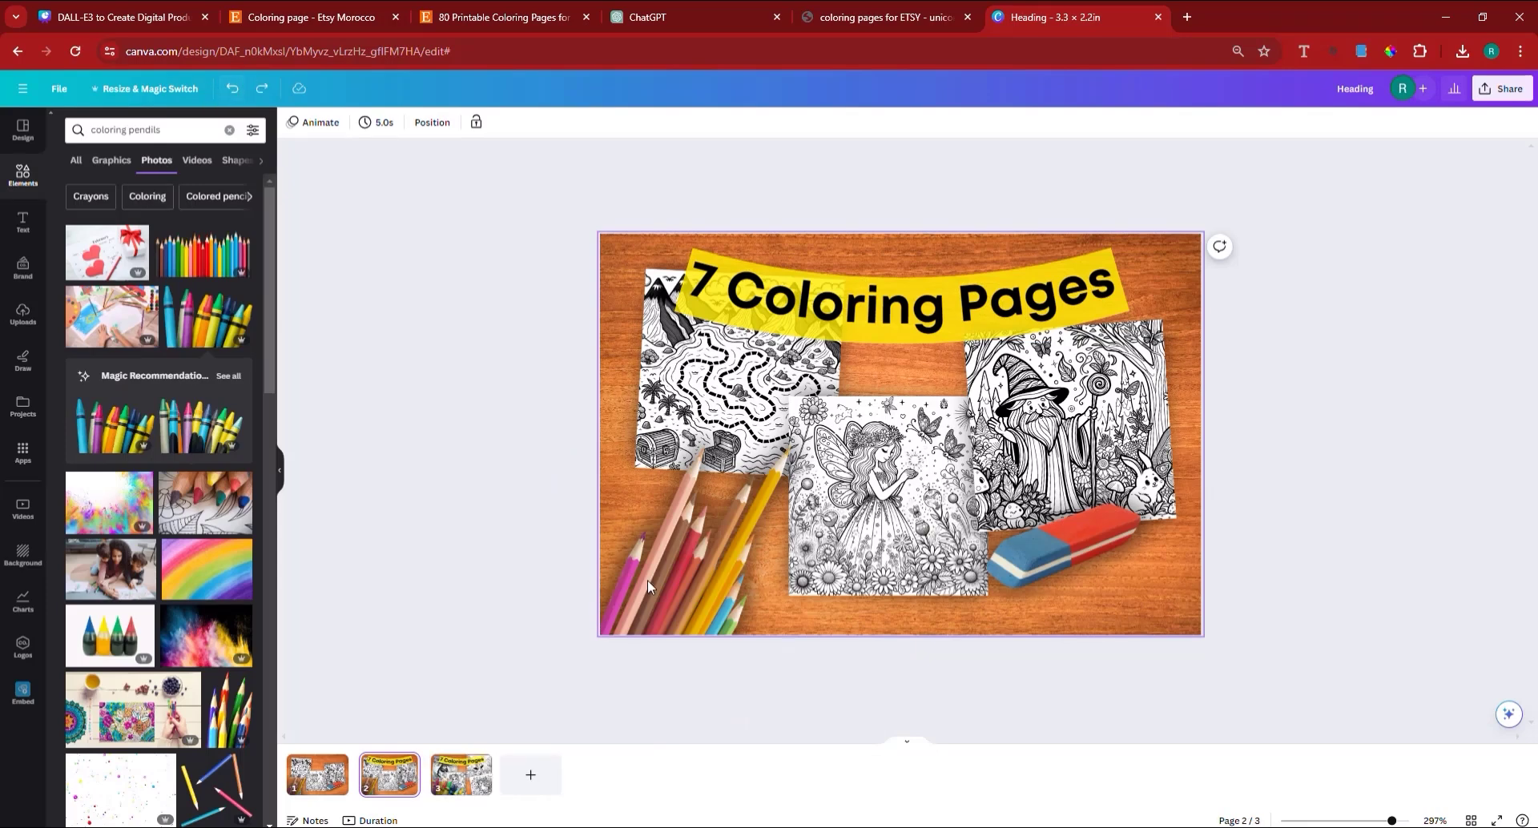
Step: Duplicate the third page and delete the crayons image from the copy
{"action": "left_click", "coordinate": [479, 760]}
{"action": "left_click", "coordinate": [553, 611]}
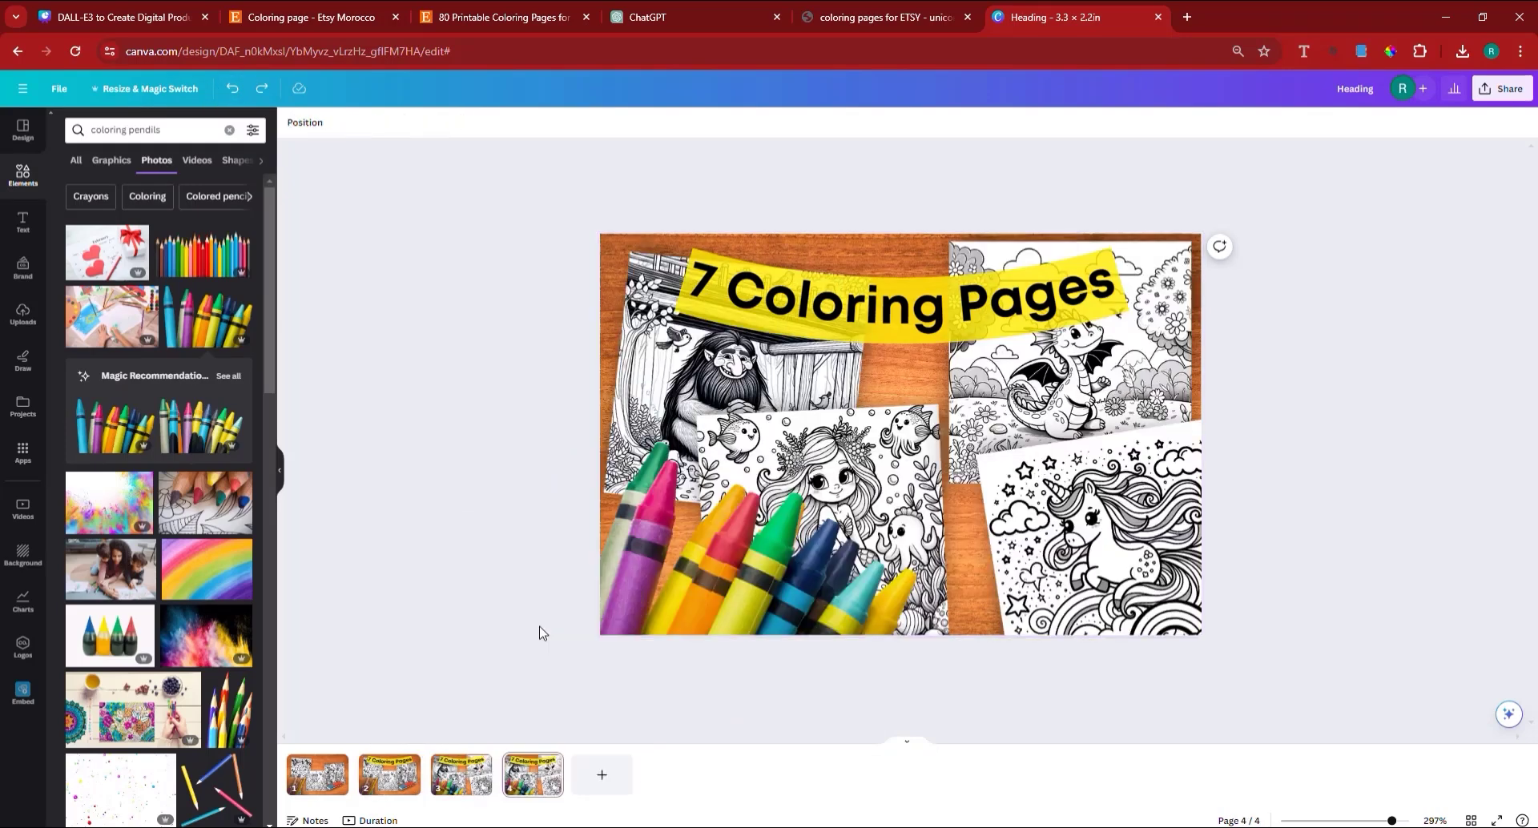
{"action": "left_click", "coordinate": [758, 564]}
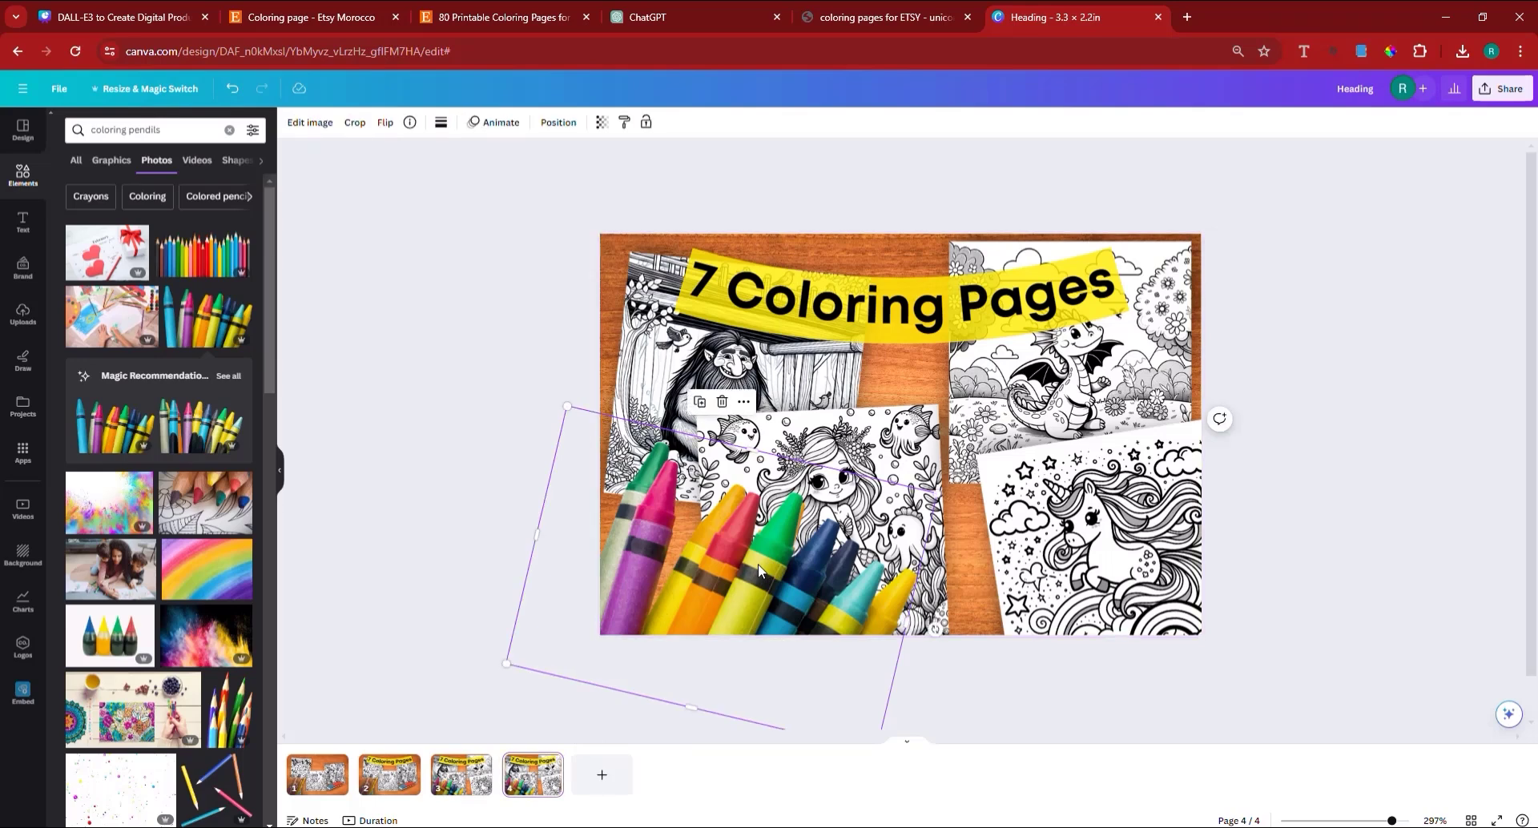
{"action": "key", "text": "Delete"}
Step: Delete the mermaid, troll, unicorn and dragon coloring pages from page 4, leaving the heading and wooden background
{"action": "left_click", "coordinate": [771, 534]}
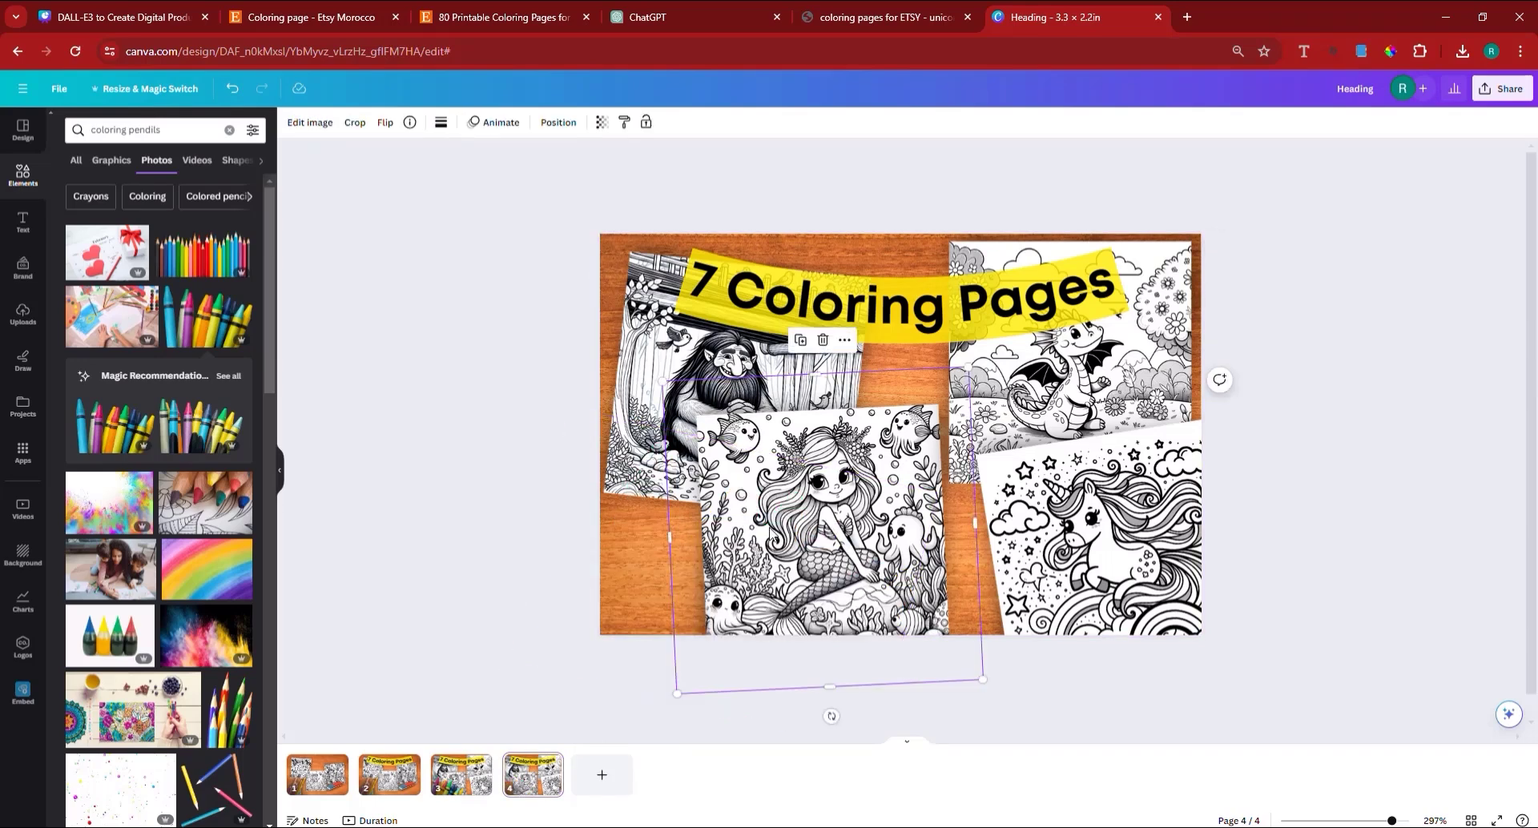
{"action": "key", "text": "Delete"}
{"action": "left_click", "coordinate": [745, 421]}
{"action": "key", "text": "Delete"}
{"action": "left_click", "coordinate": [1107, 493]}
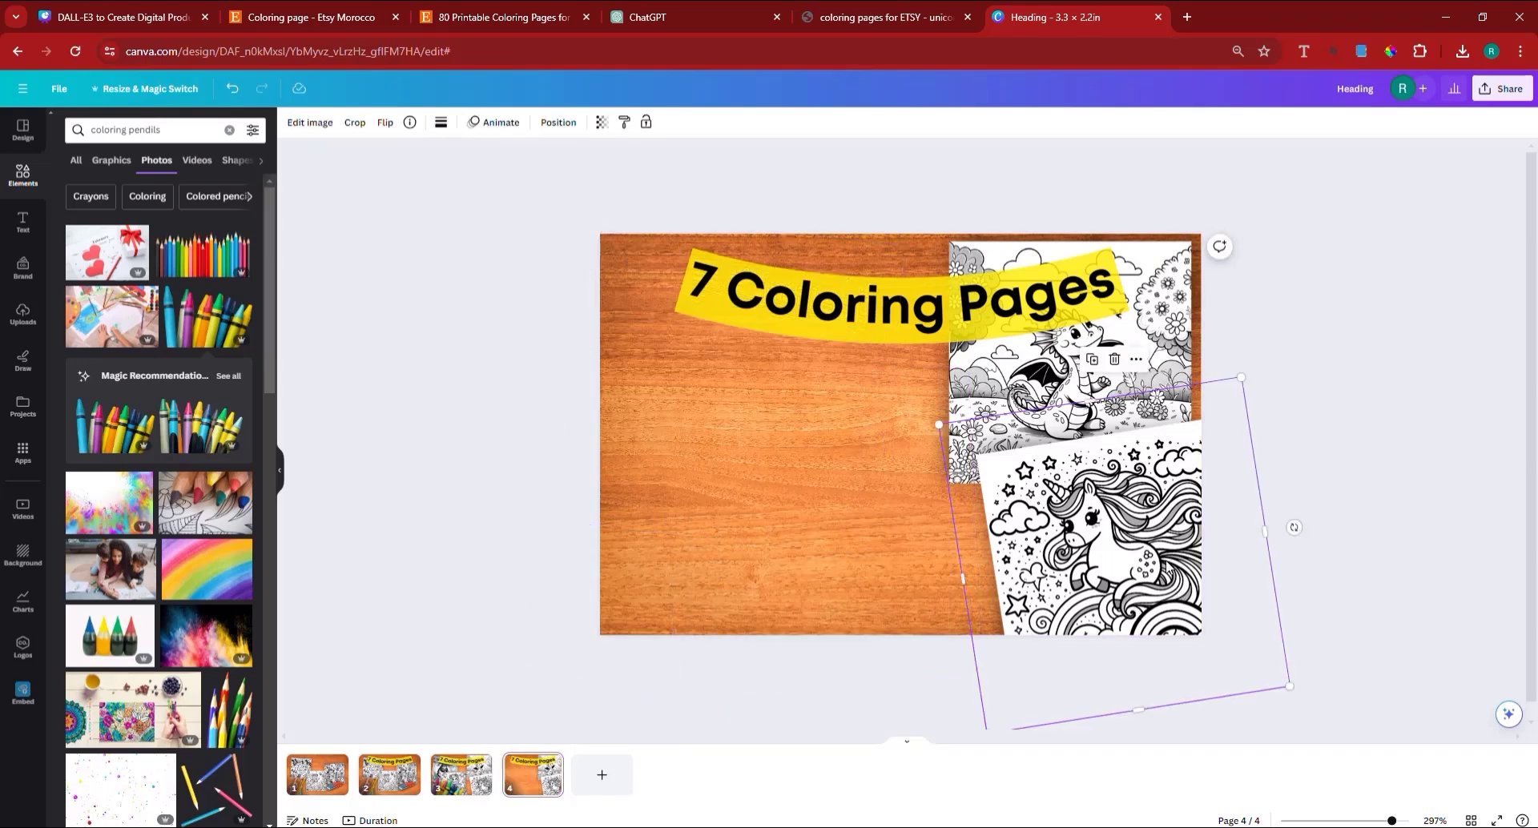
{"action": "key", "text": "Delete"}
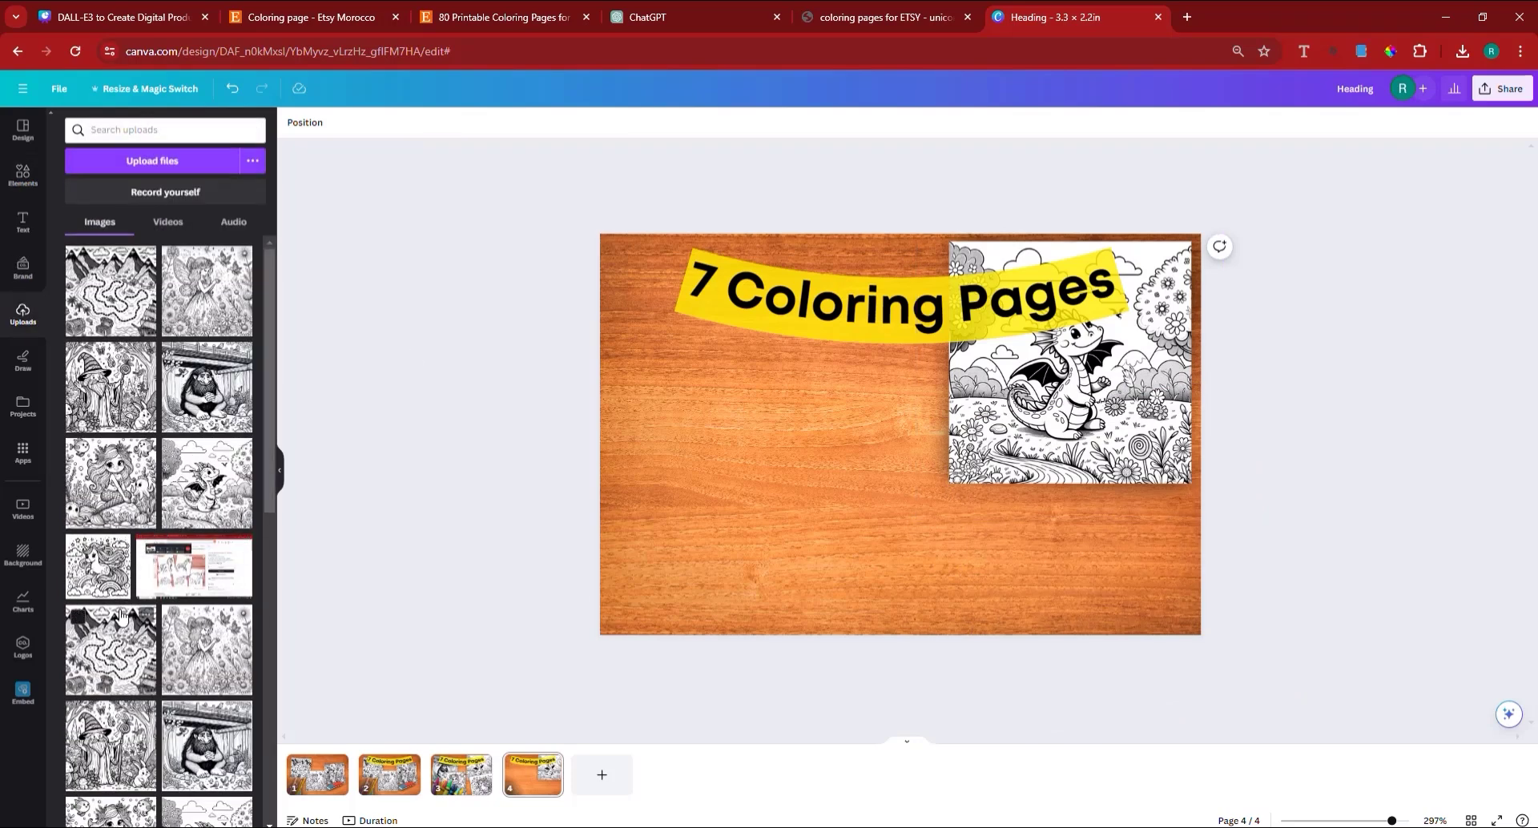
{"action": "left_click_drag", "start_coordinate": [95, 570], "coordinate": [2, 609]}
{"action": "key", "text": "Delete"}
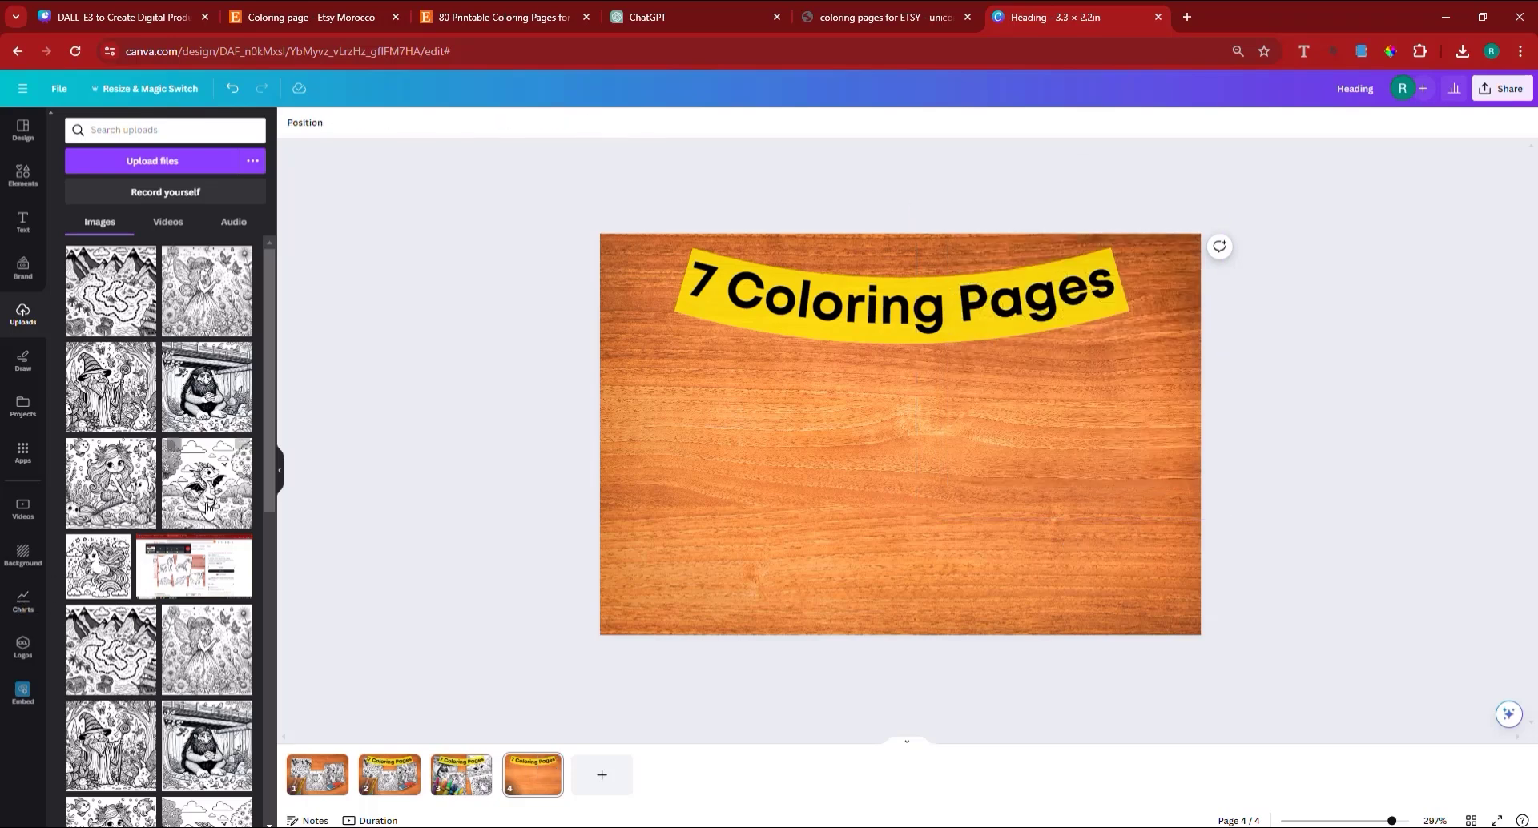
Step: Add the uploaded unicorn coloring page to the left half of page 4 and apply an Angle shadow to it
{"action": "left_click", "coordinate": [133, 565]}
{"action": "left_click_drag", "start_coordinate": [901, 435], "coordinate": [770, 446]}
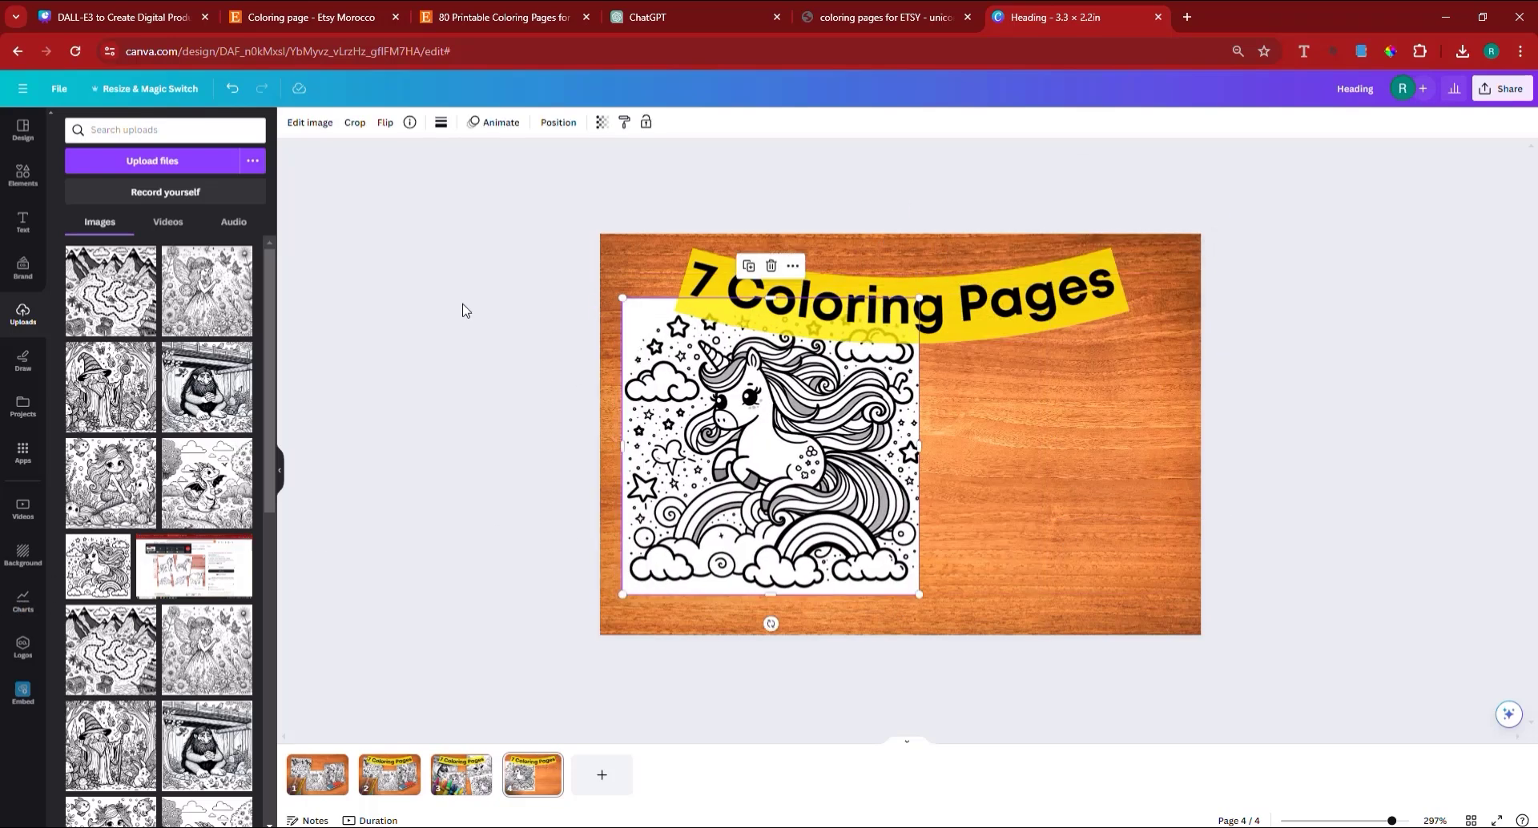
{"action": "left_click", "coordinate": [297, 128]}
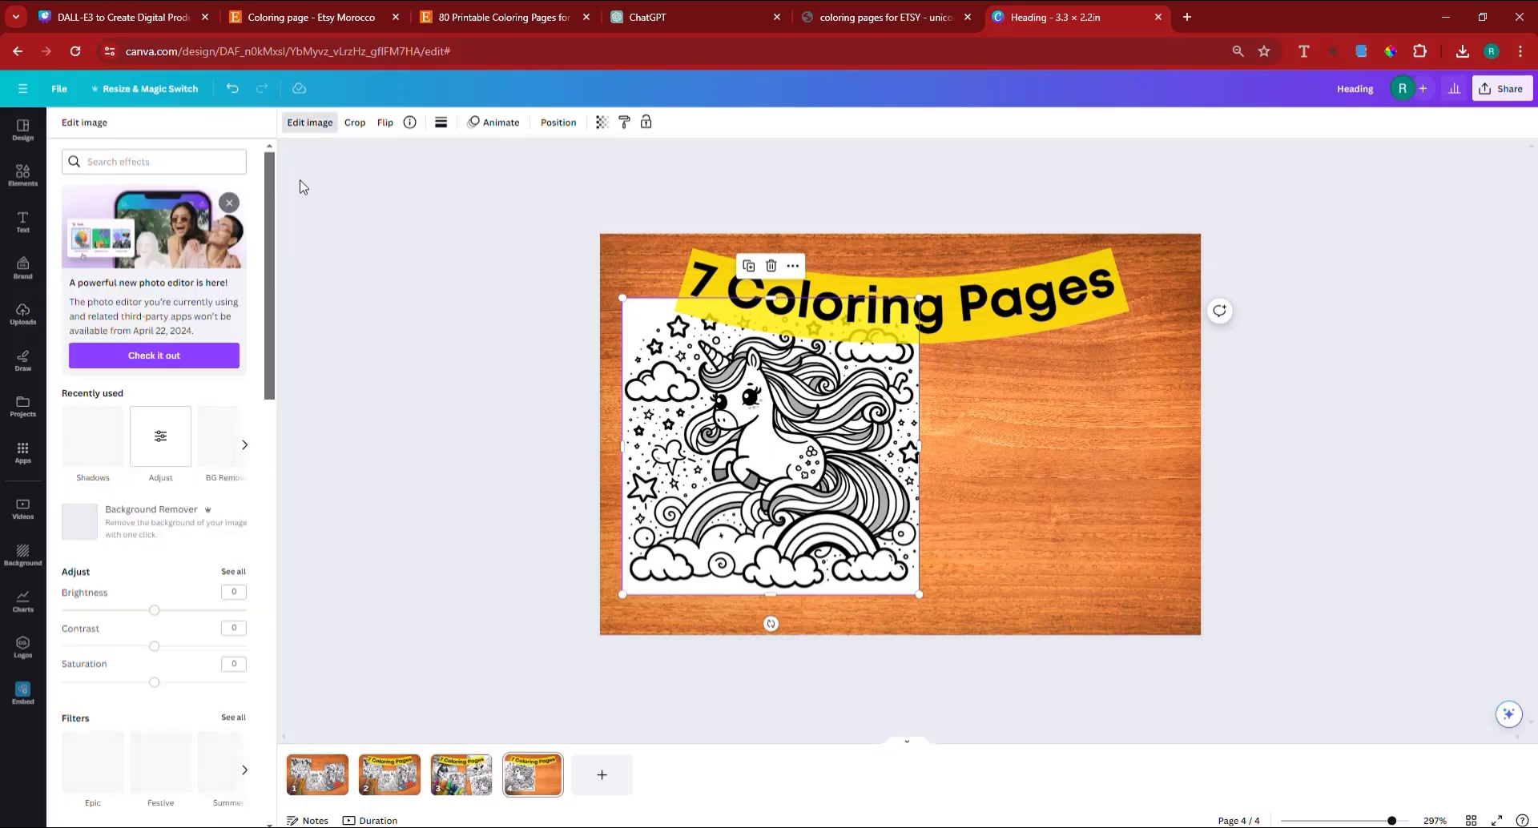
{"action": "left_click", "coordinate": [90, 442]}
{"action": "left_click", "coordinate": [85, 277]}
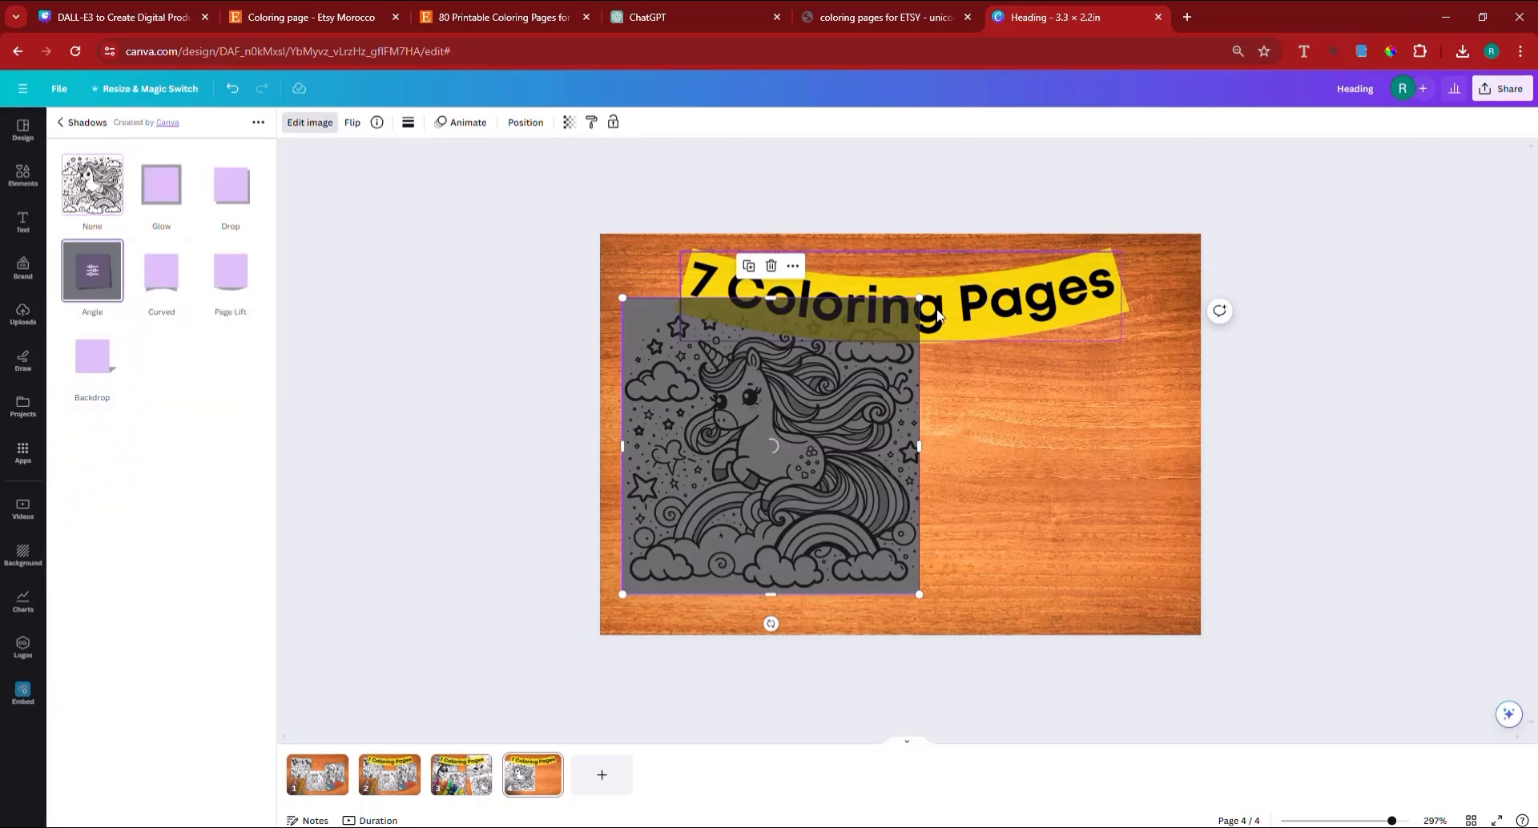
Step: Set the curve of the "7 Coloring Pages" heading on page 4 to 0
{"action": "left_click", "coordinate": [1004, 311]}
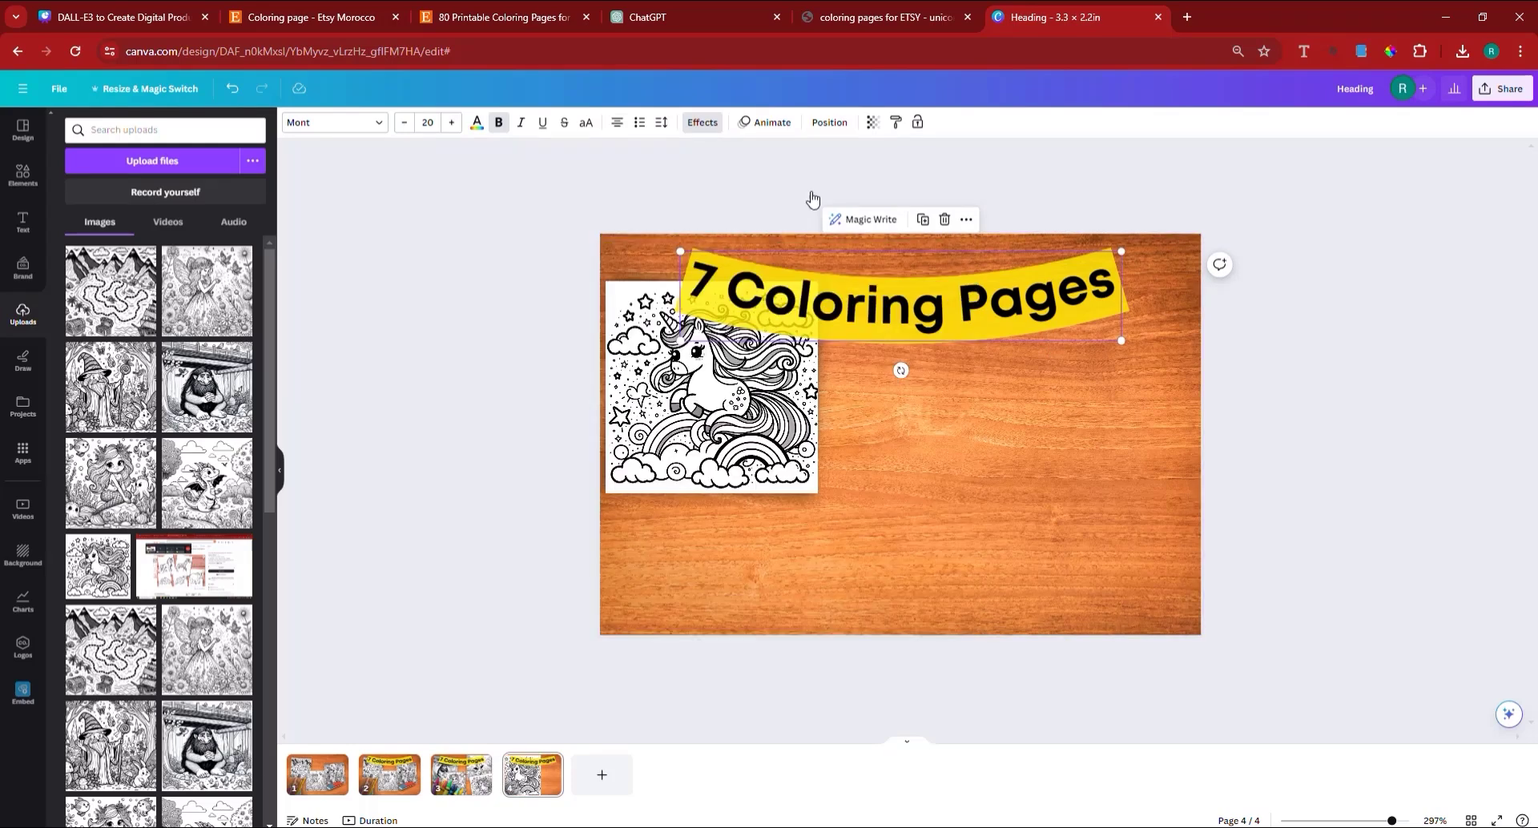
{"action": "left_click", "coordinate": [702, 122]}
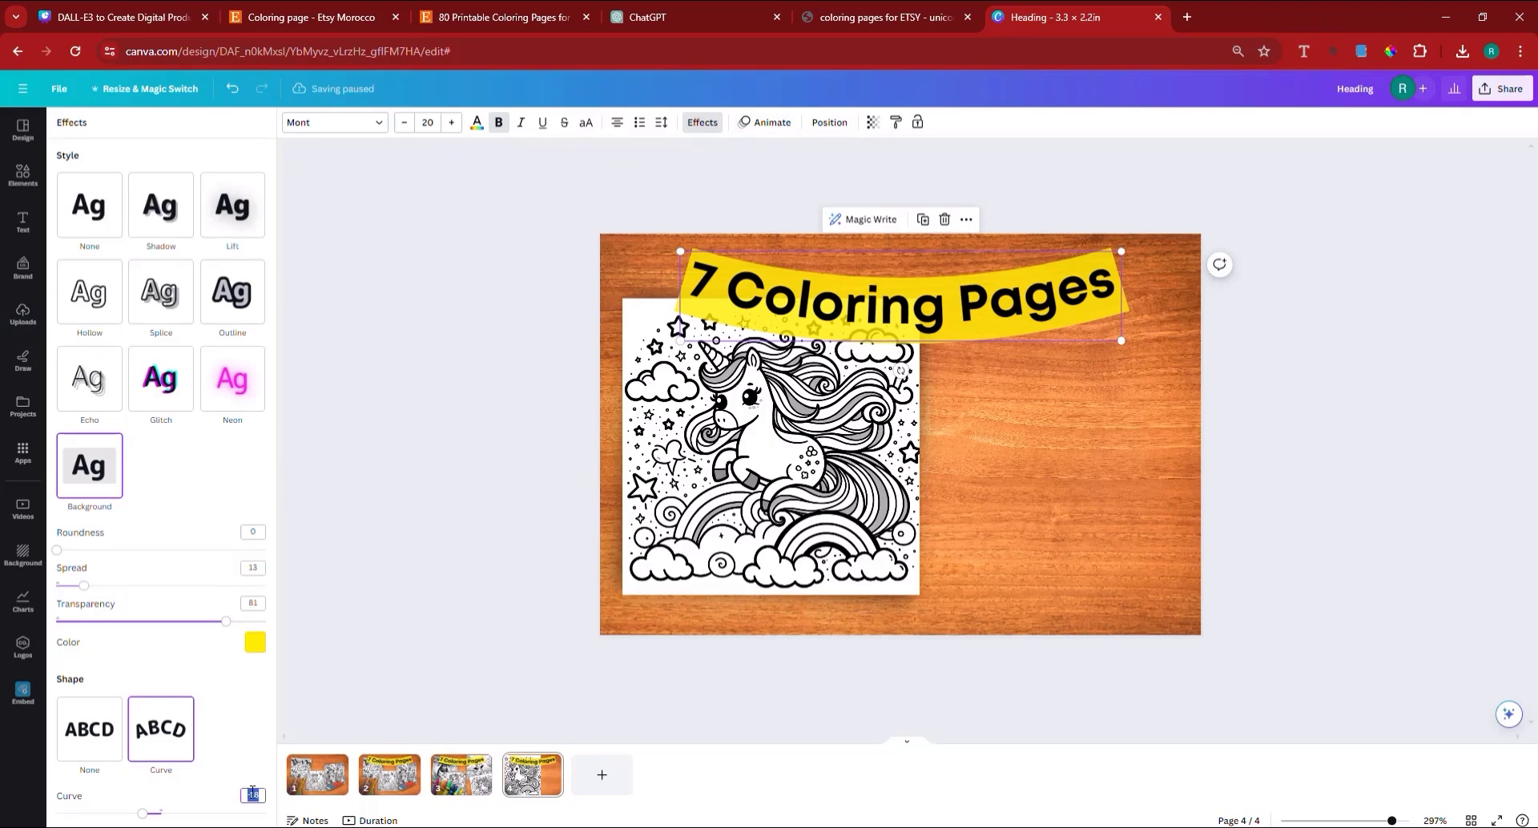
{"action": "type", "text": "0"}
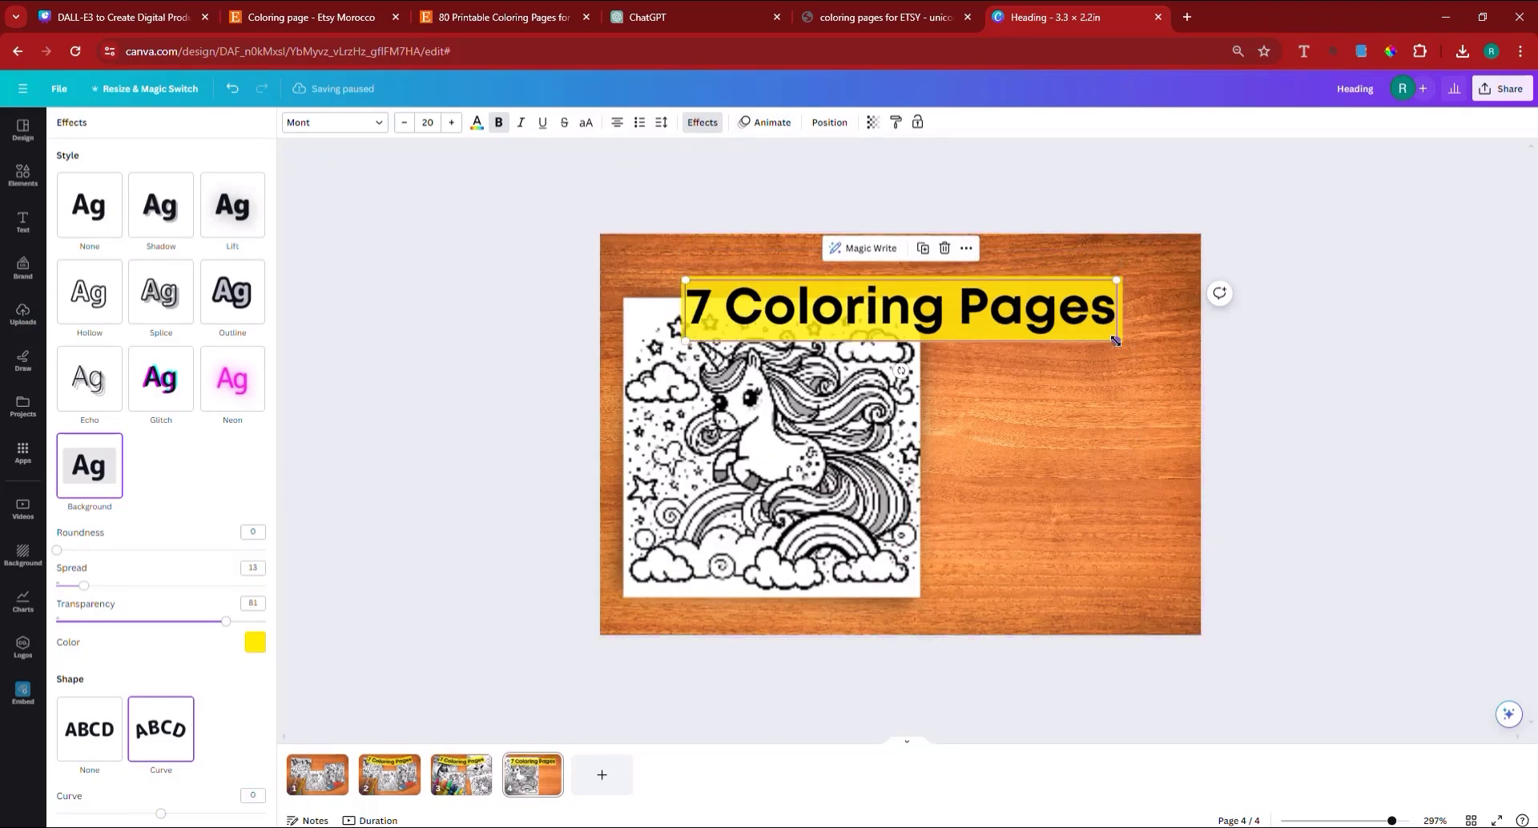
Step: Shrink the unicorn coloring page slightly and reposition it in the left half of the wooden table
{"action": "left_click", "coordinate": [809, 469]}
{"action": "left_click_drag", "start_coordinate": [950, 633], "coordinate": [921, 603]}
{"action": "left_click_drag", "start_coordinate": [845, 564], "coordinate": [858, 574]}
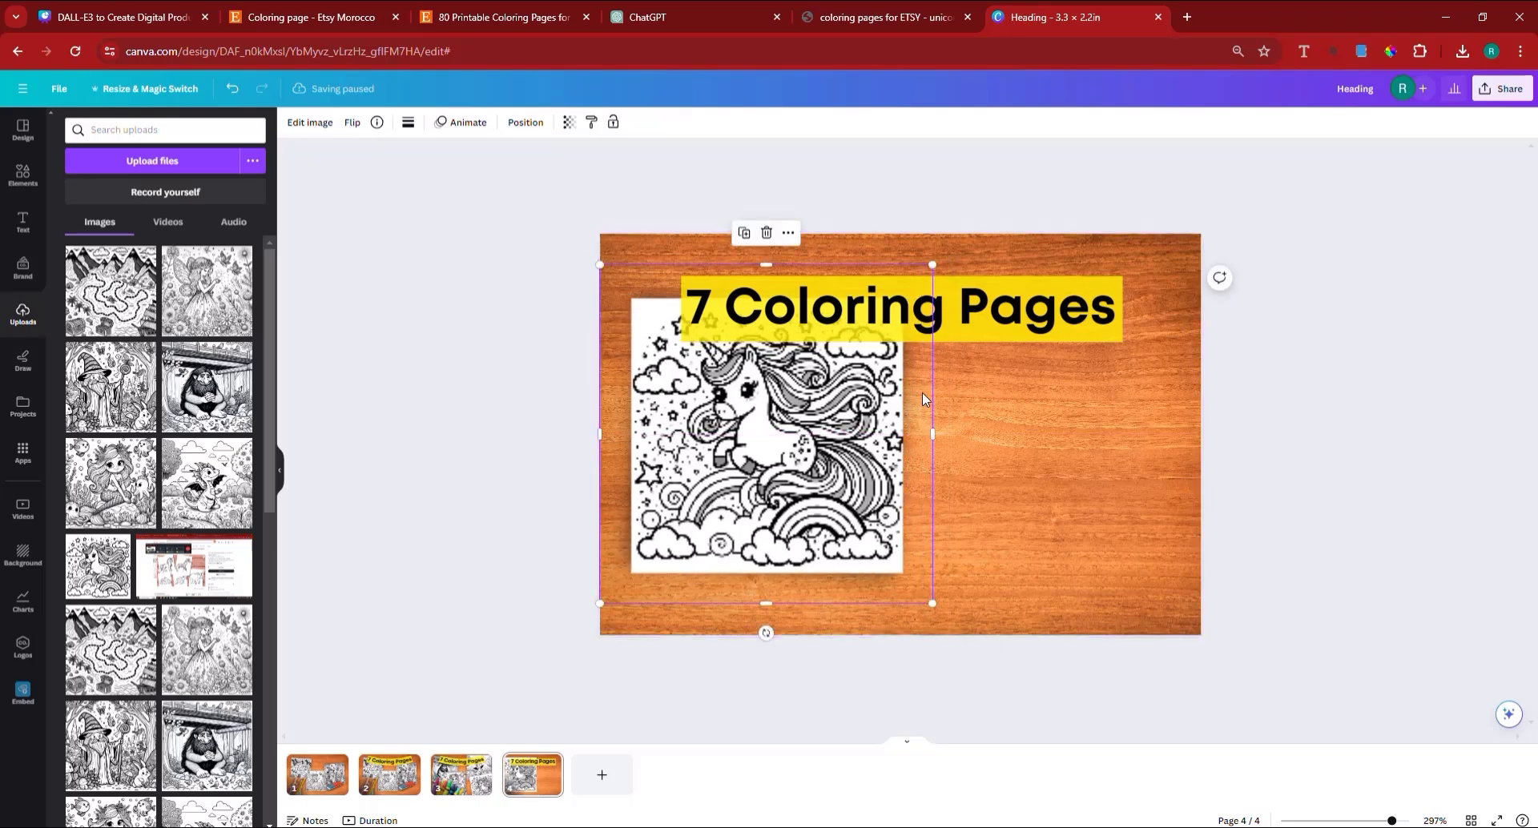
Step: Change the "7 Coloring Pages" heading on page 4 to "7 Pages" and place it beside the unicorn coloring page
{"action": "left_click", "coordinate": [838, 317]}
{"action": "left_click_drag", "start_coordinate": [838, 317], "coordinate": [986, 336]}
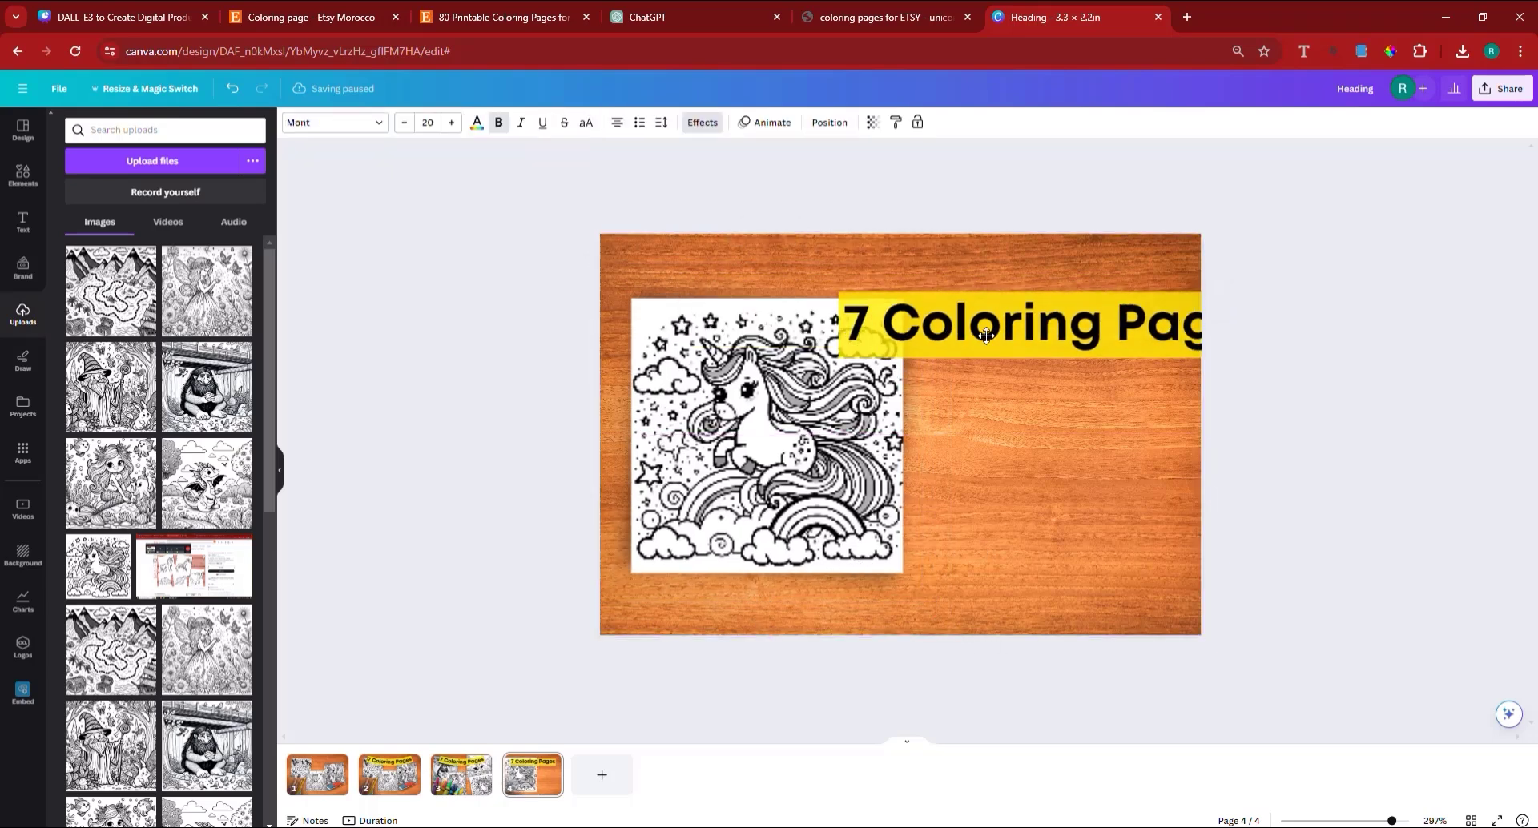
{"action": "double_click", "coordinate": [985, 336]}
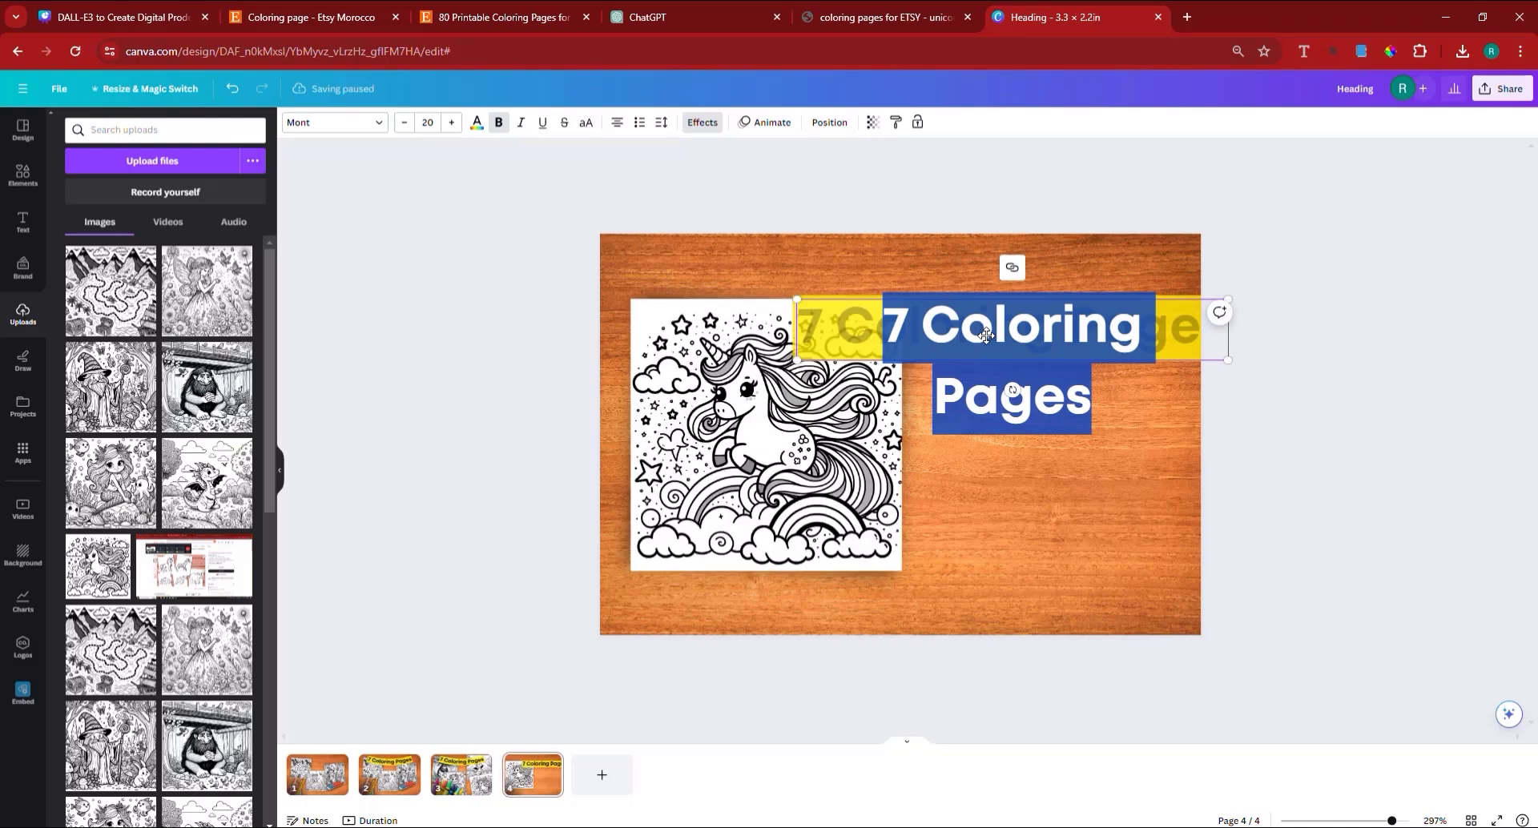
{"action": "type", "text": "7 Pages"}
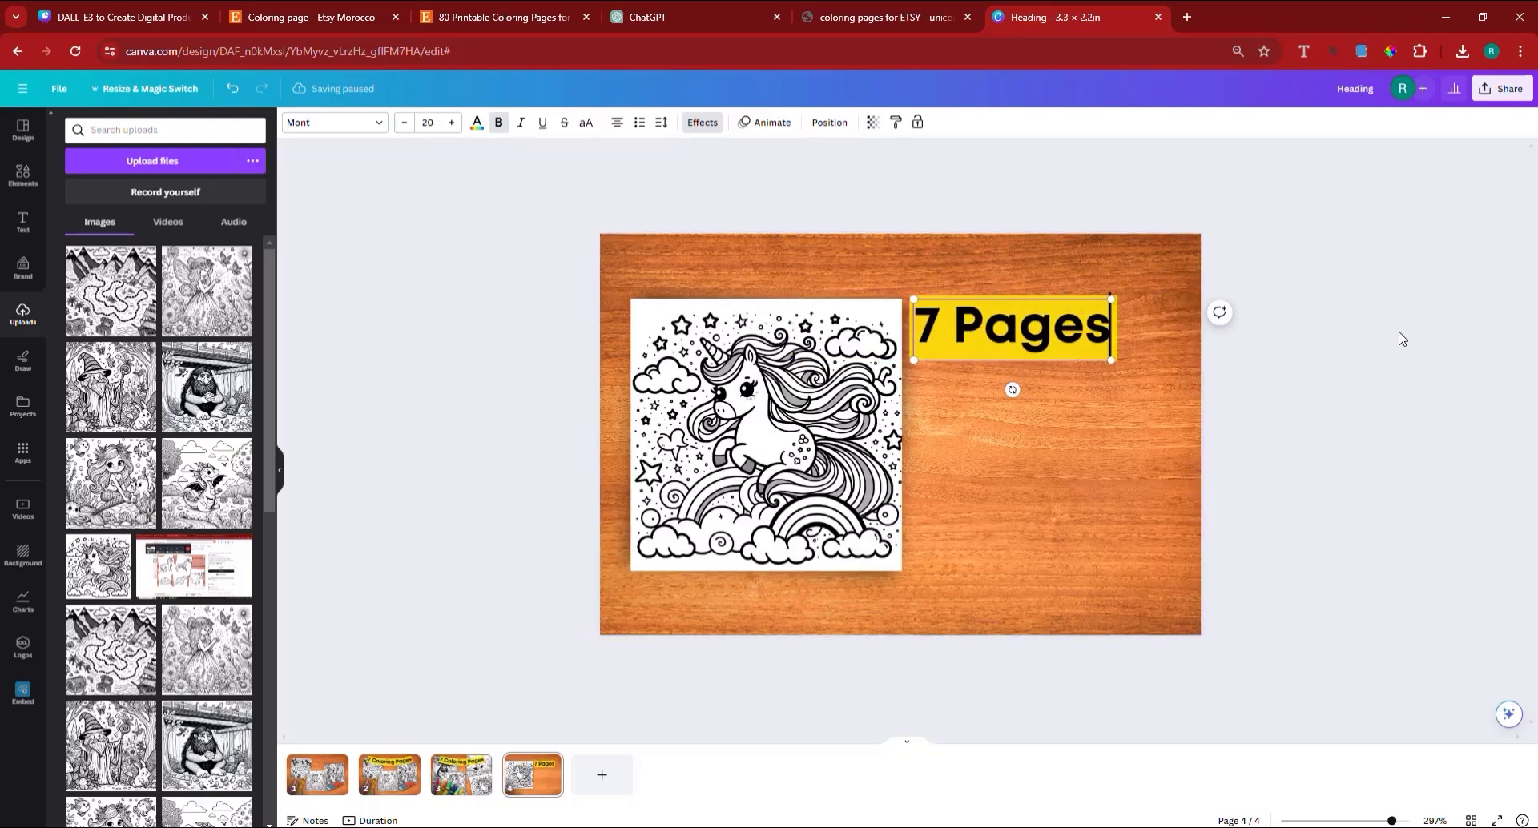
{"action": "left_click", "coordinate": [1148, 369]}
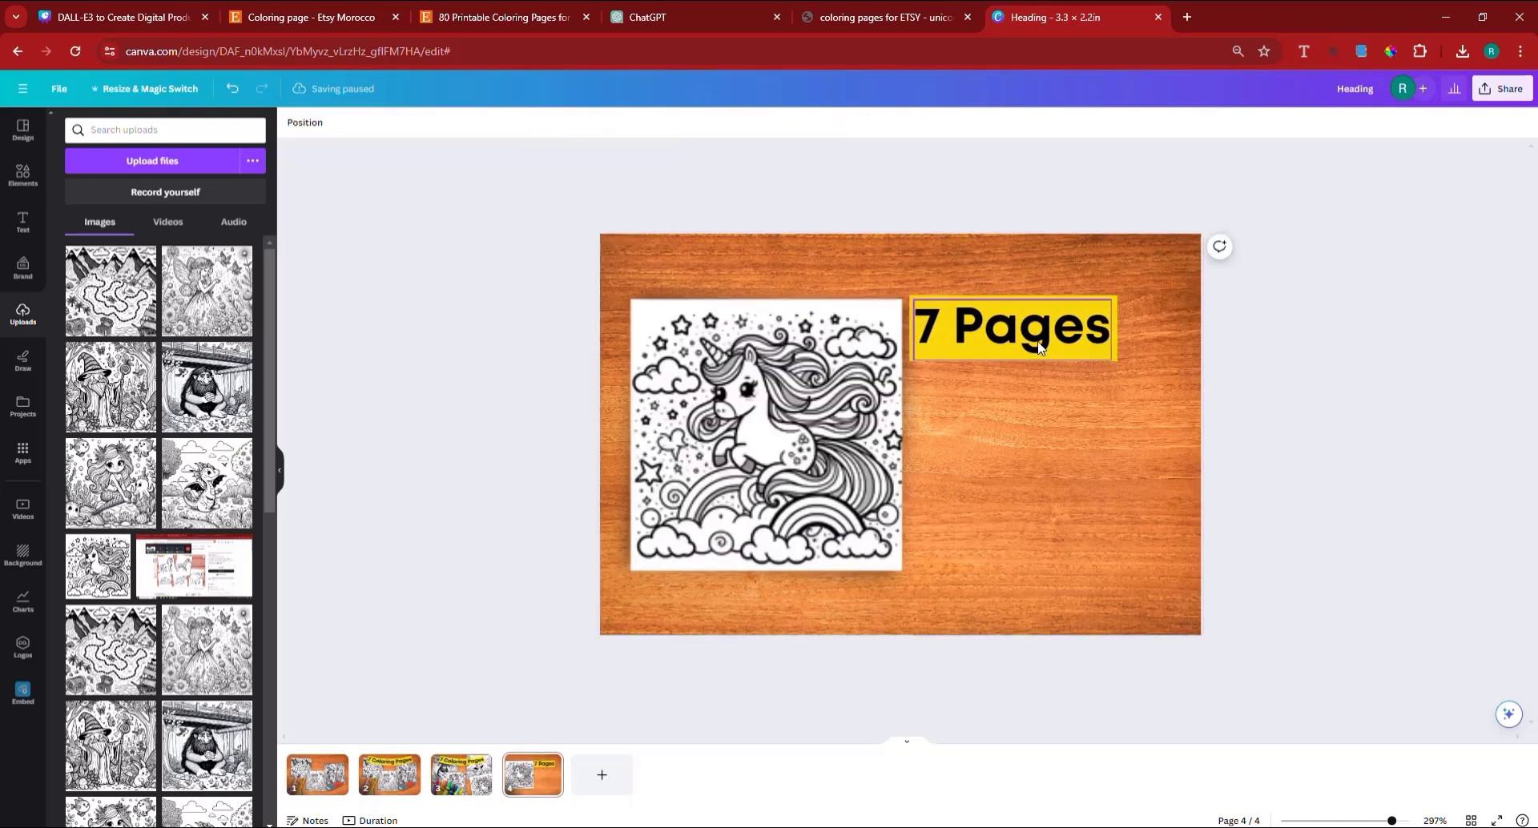
{"action": "left_click_drag", "start_coordinate": [1042, 348], "coordinate": [1089, 358]}
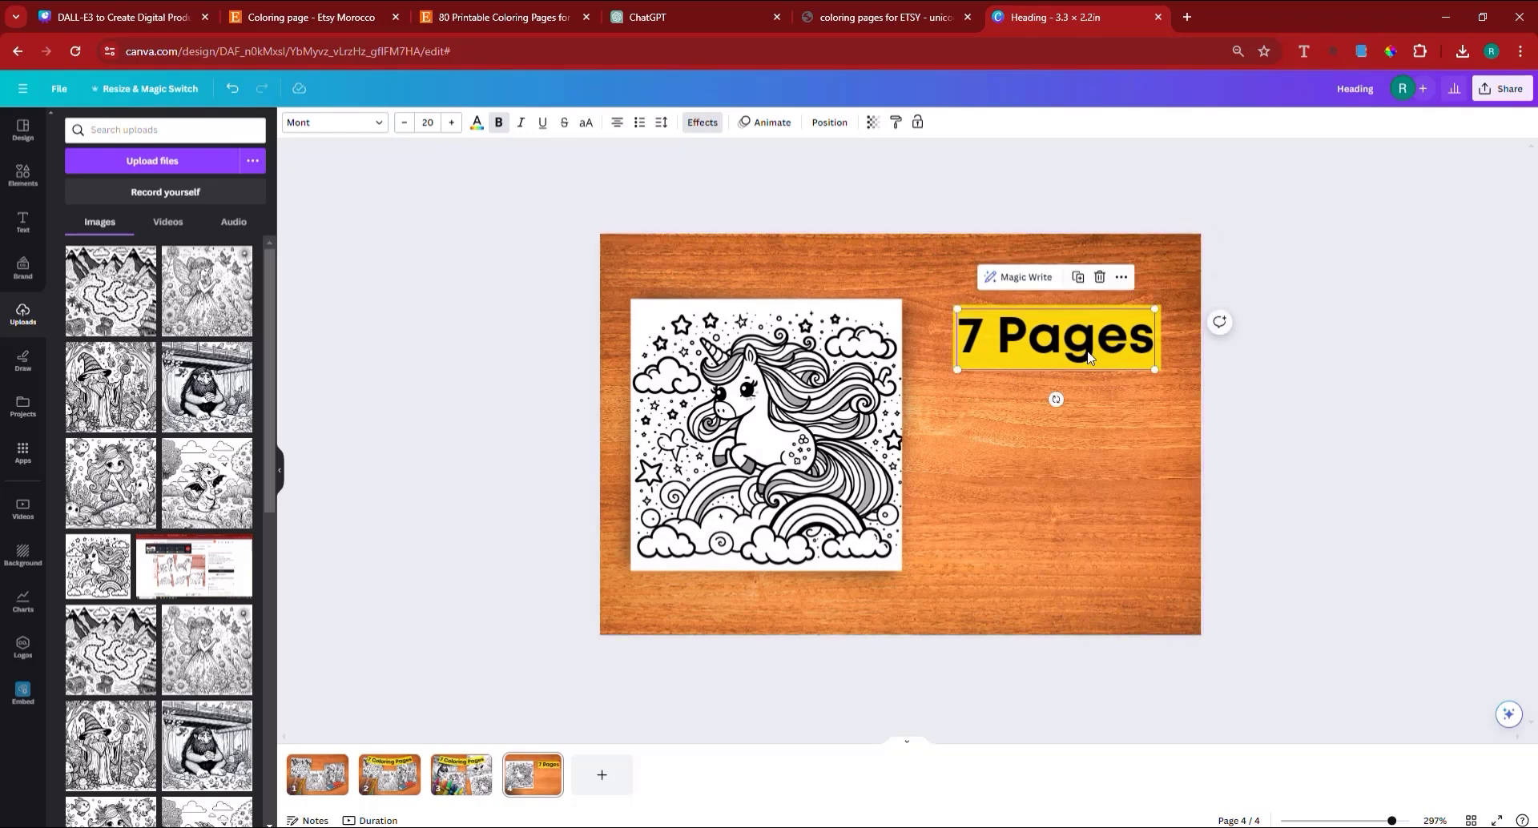
Step: Duplicate the "7 Pages" label, place the copy directly below it and change its text to 8.5x11"
{"action": "left_click", "coordinate": [1078, 277]}
{"action": "left_click_drag", "start_coordinate": [1029, 418], "coordinate": [1010, 418]}
{"action": "double_click", "coordinate": [1008, 418]}
{"action": "type", "text": "8.5x11"}
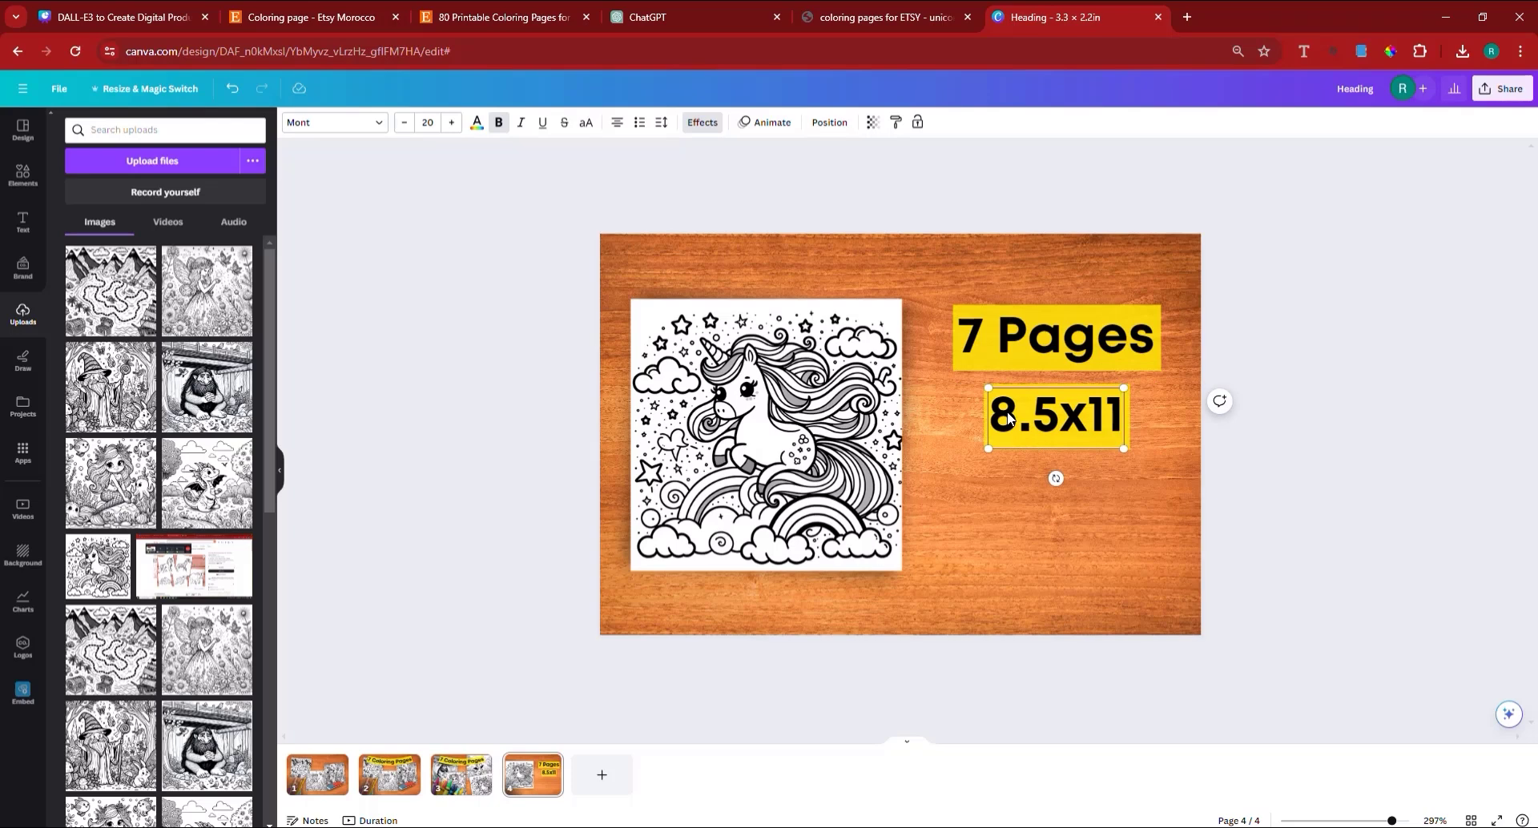
{"action": "type", "text": " \""}
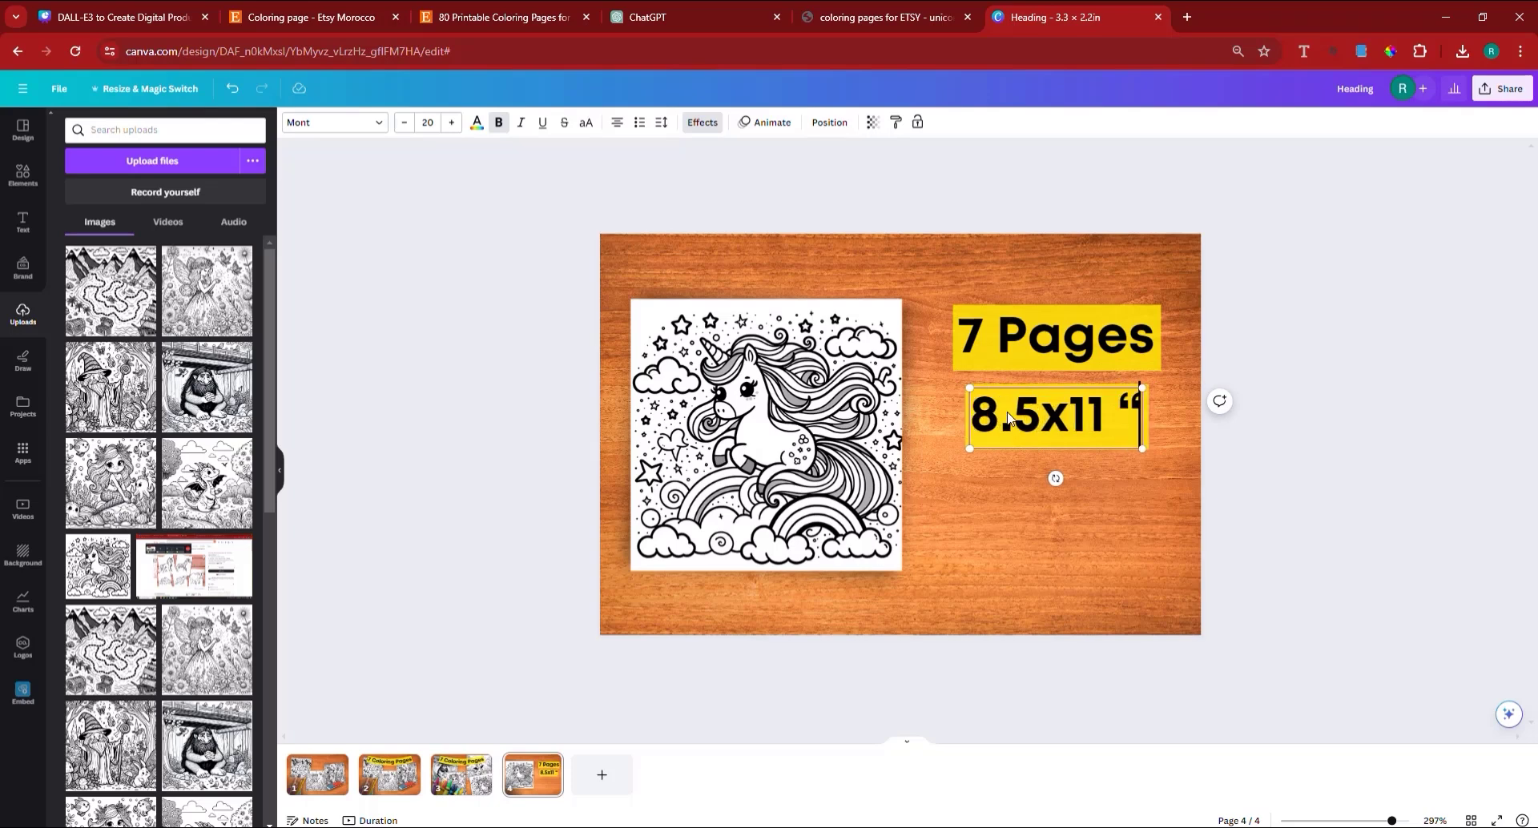
{"action": "key", "text": "BackSpace"}
{"action": "key", "text": "BackSpace"}
{"action": "type", "text": "\""}
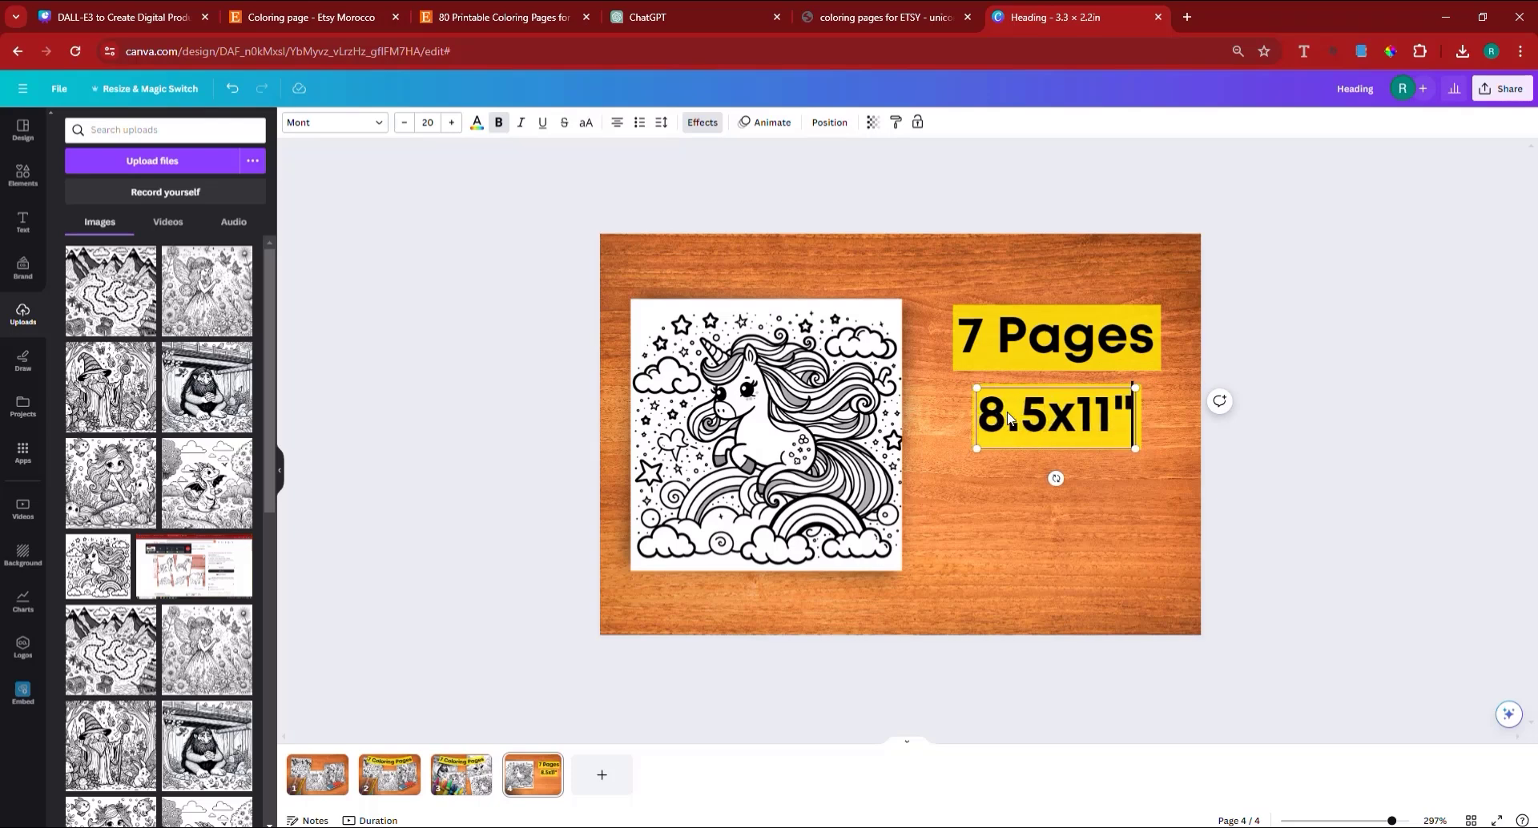
{"action": "left_click", "coordinate": [1428, 501]}
Step: Duplicate the 8.5x11" label, place the copy below it and change its text to "PDF & PNG FORMATS"
{"action": "left_click", "coordinate": [1114, 433]}
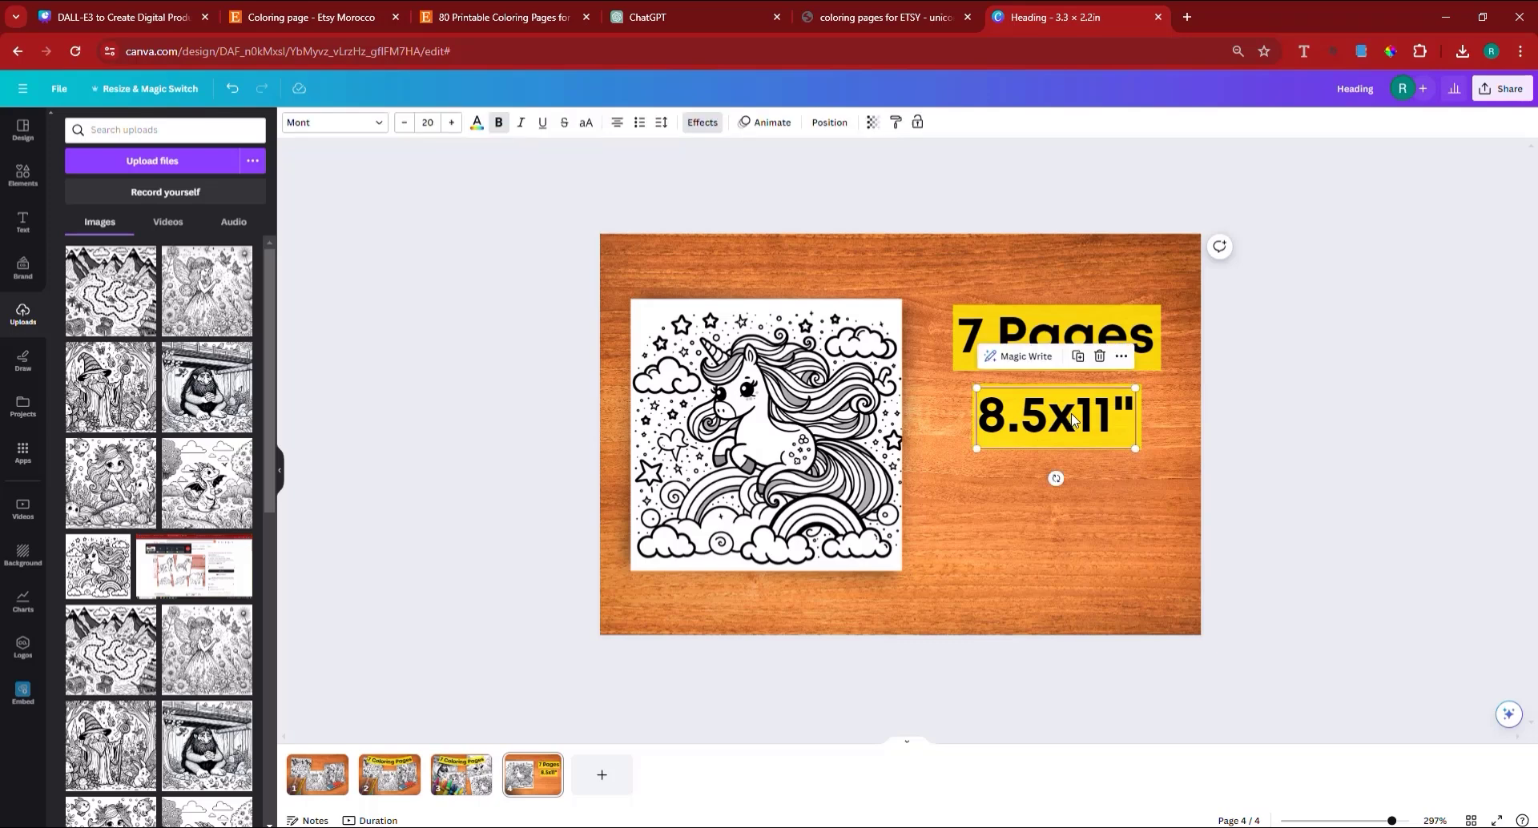
{"action": "left_click", "coordinate": [1077, 355]}
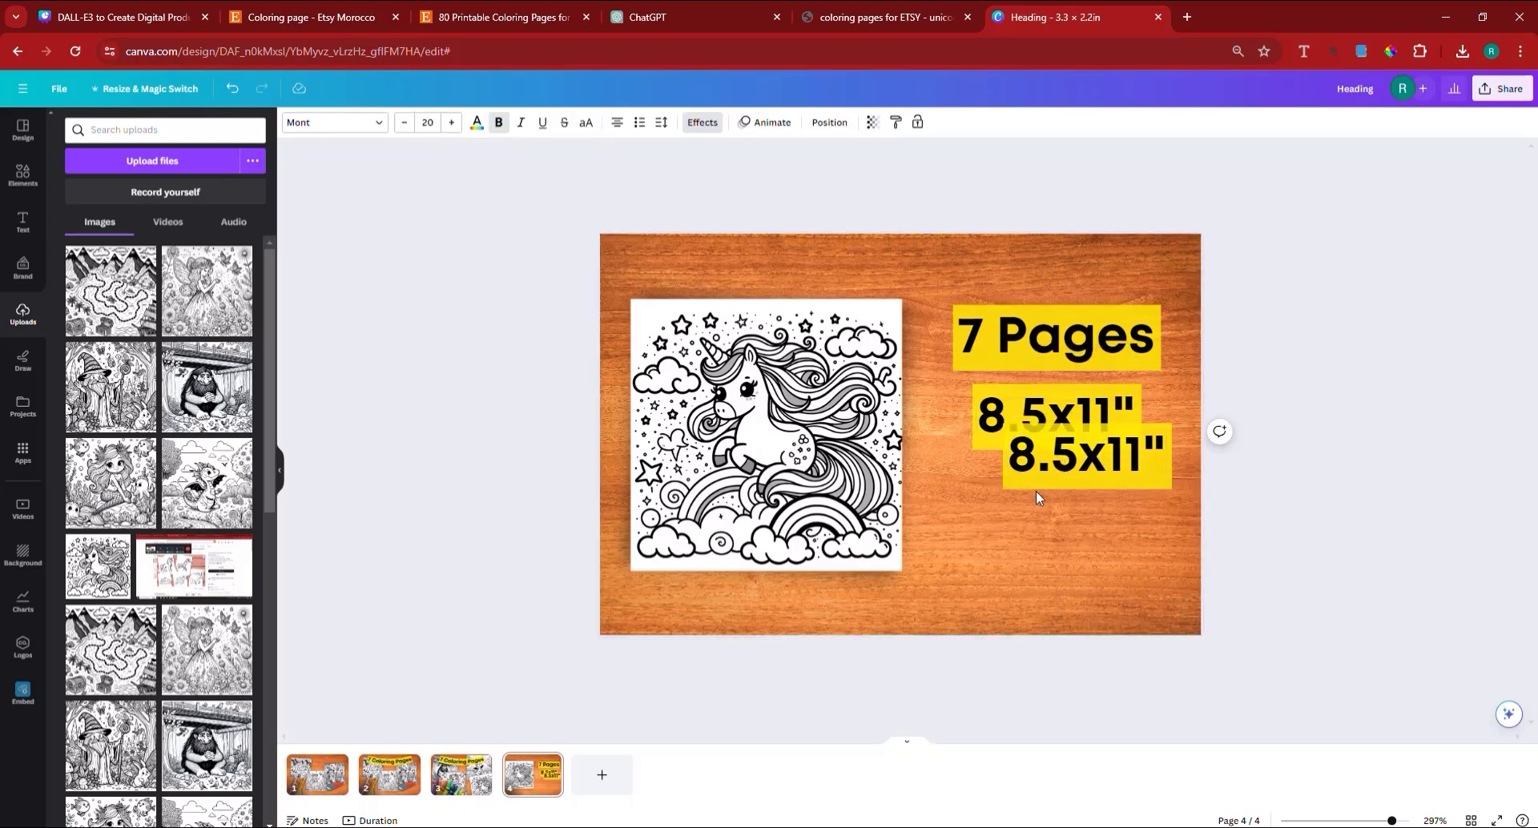
{"action": "left_click_drag", "start_coordinate": [1049, 477], "coordinate": [1032, 512]}
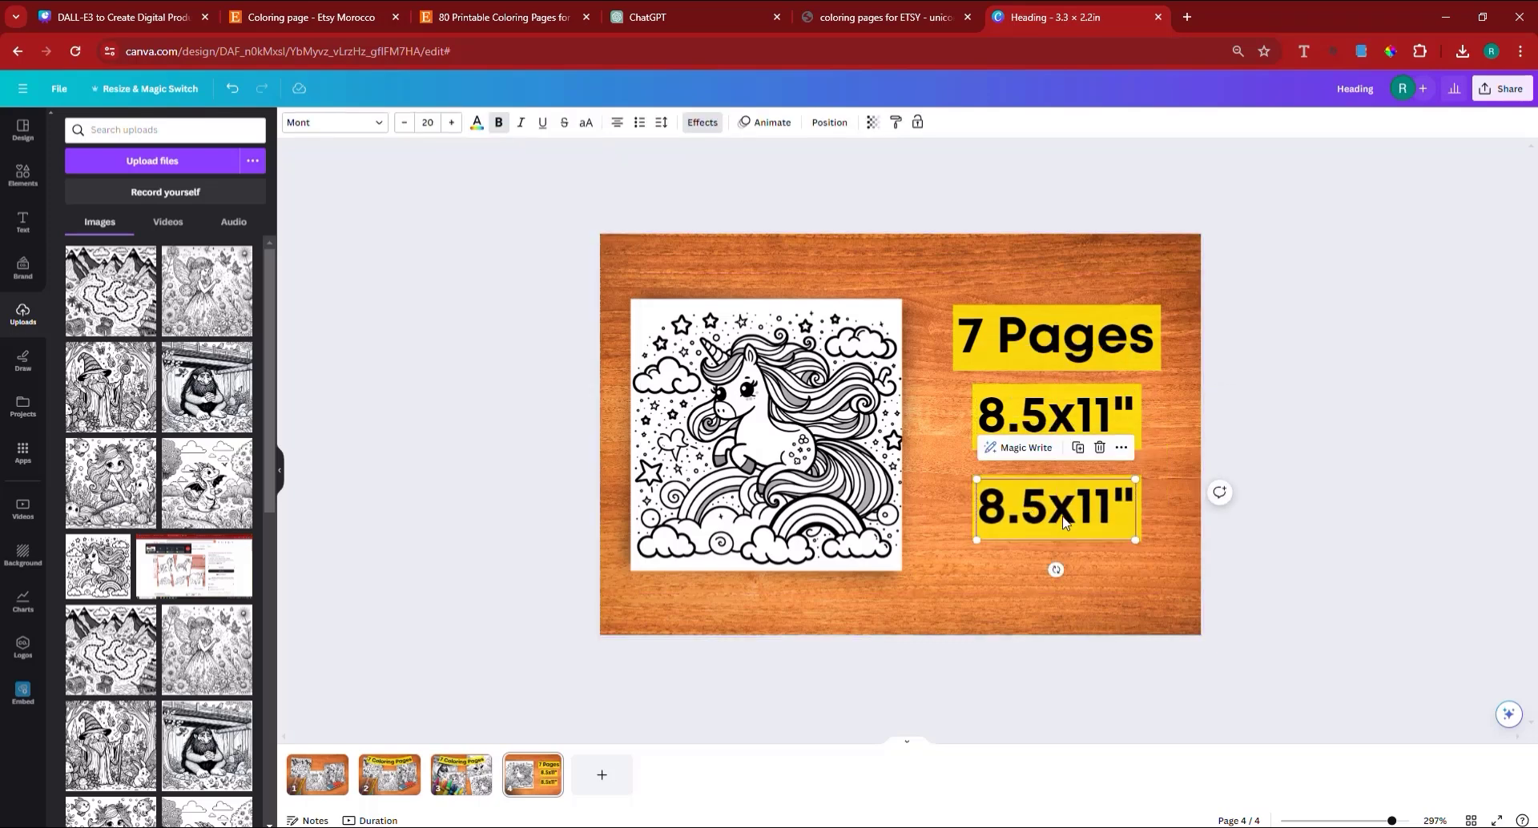
{"action": "double_click", "coordinate": [1062, 516]}
{"action": "type", "text": "pd"}
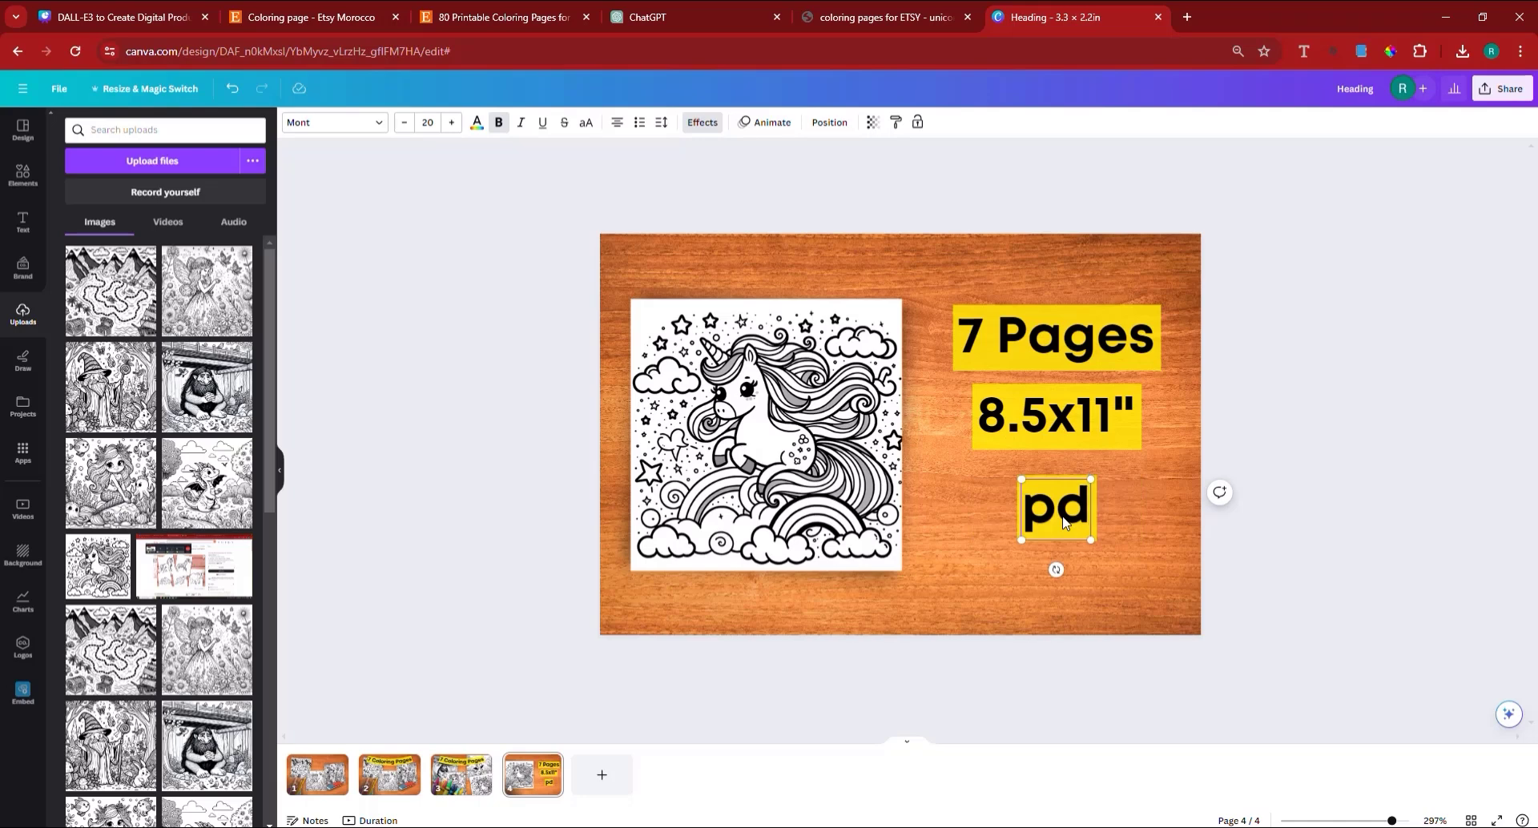
{"action": "key", "text": "BackSpace"}
{"action": "key", "text": "BackSpace"}
{"action": "type", "text": "PDF"}
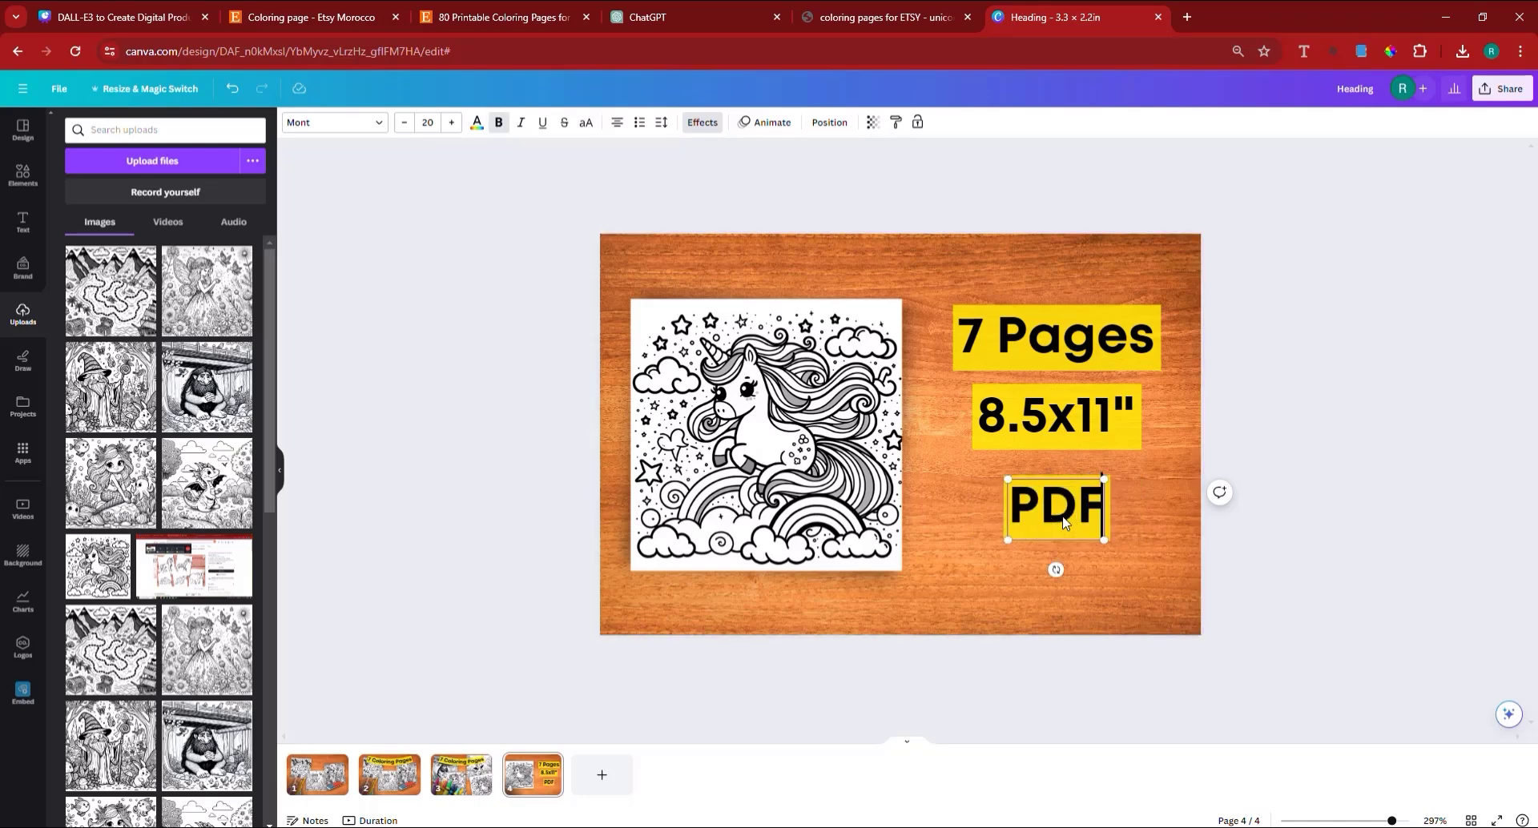
{"action": "type", "text": " &"}
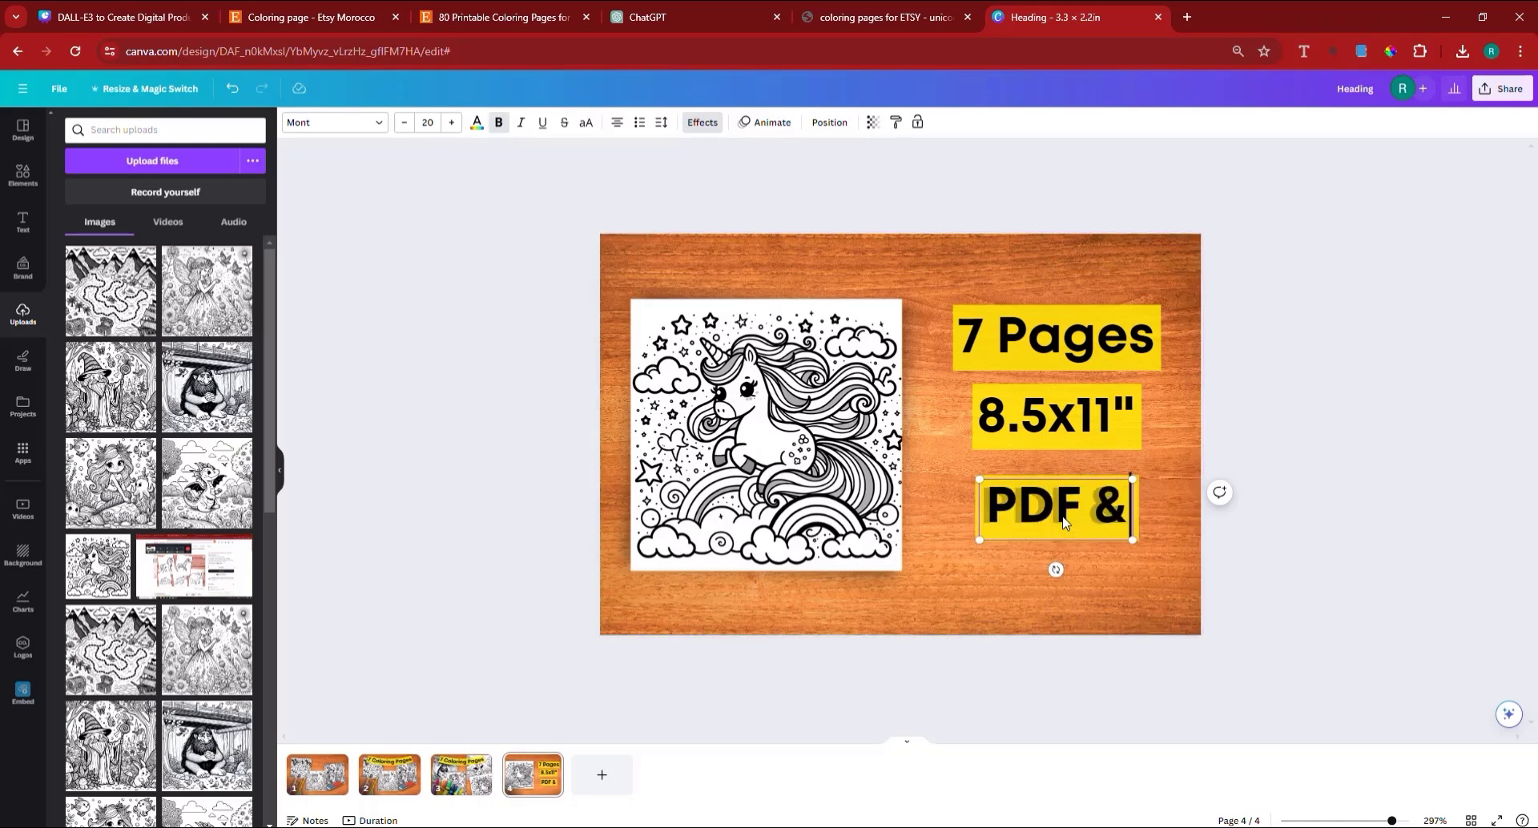
{"action": "type", "text": " ON"}
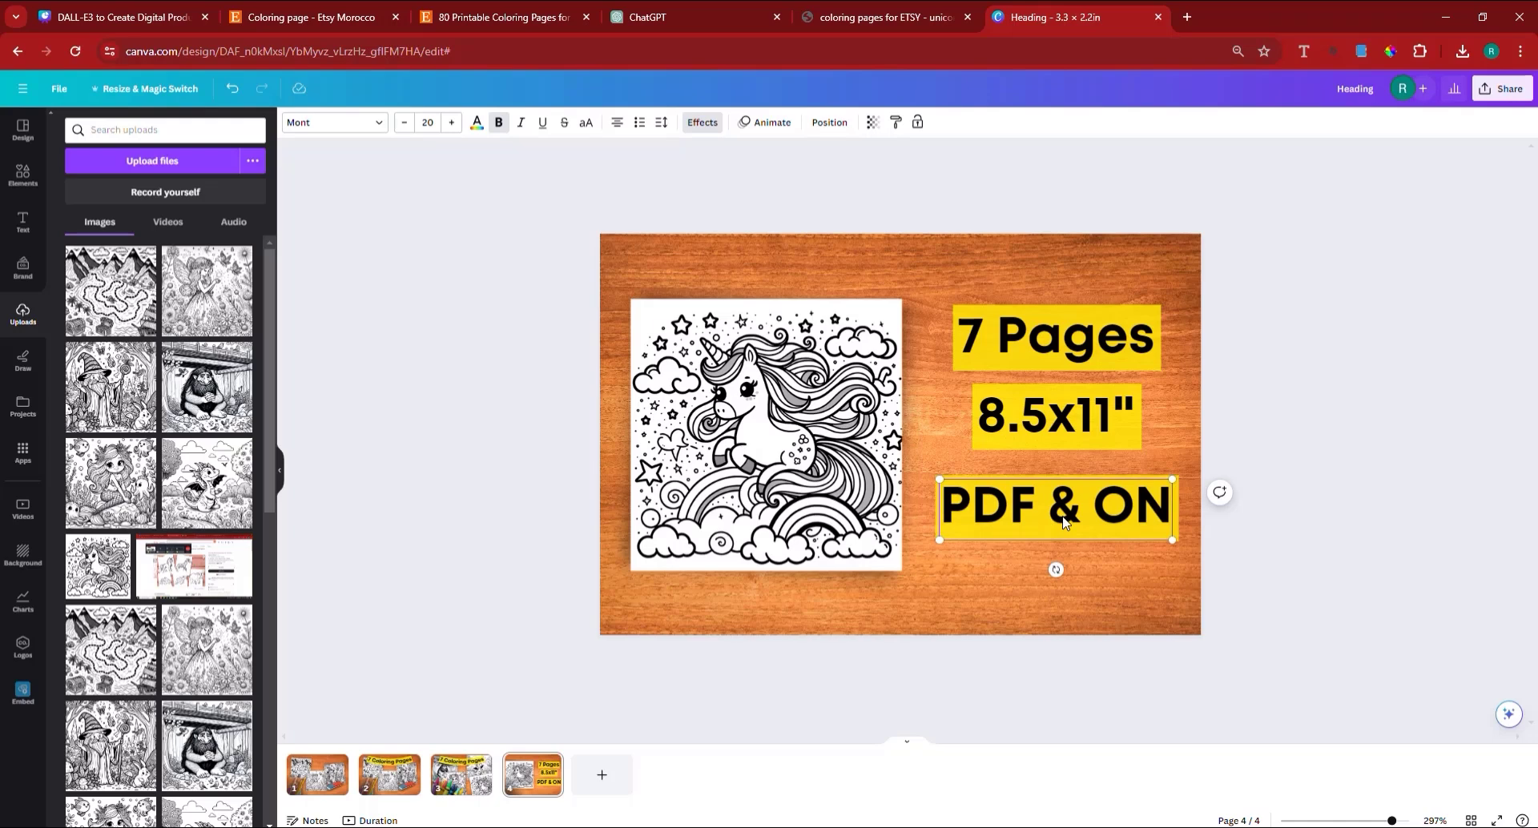
{"action": "key", "text": "BackSpace"}
{"action": "key", "text": "BackSpace"}
{"action": "key", "text": "BackSpace"}
{"action": "type", "text": "PN"}
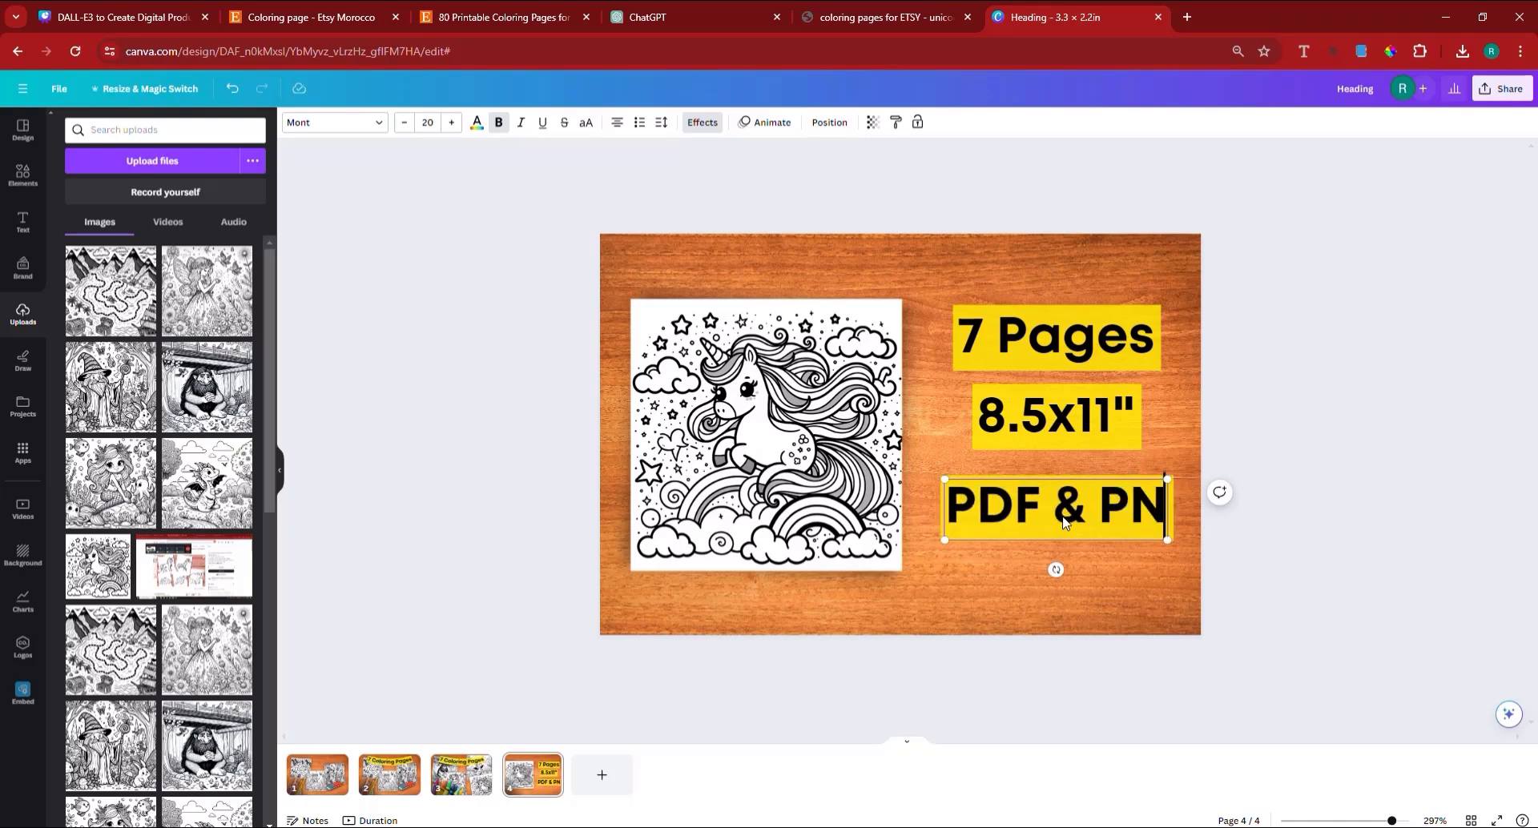
{"action": "type", "text": "G FORMATS"}
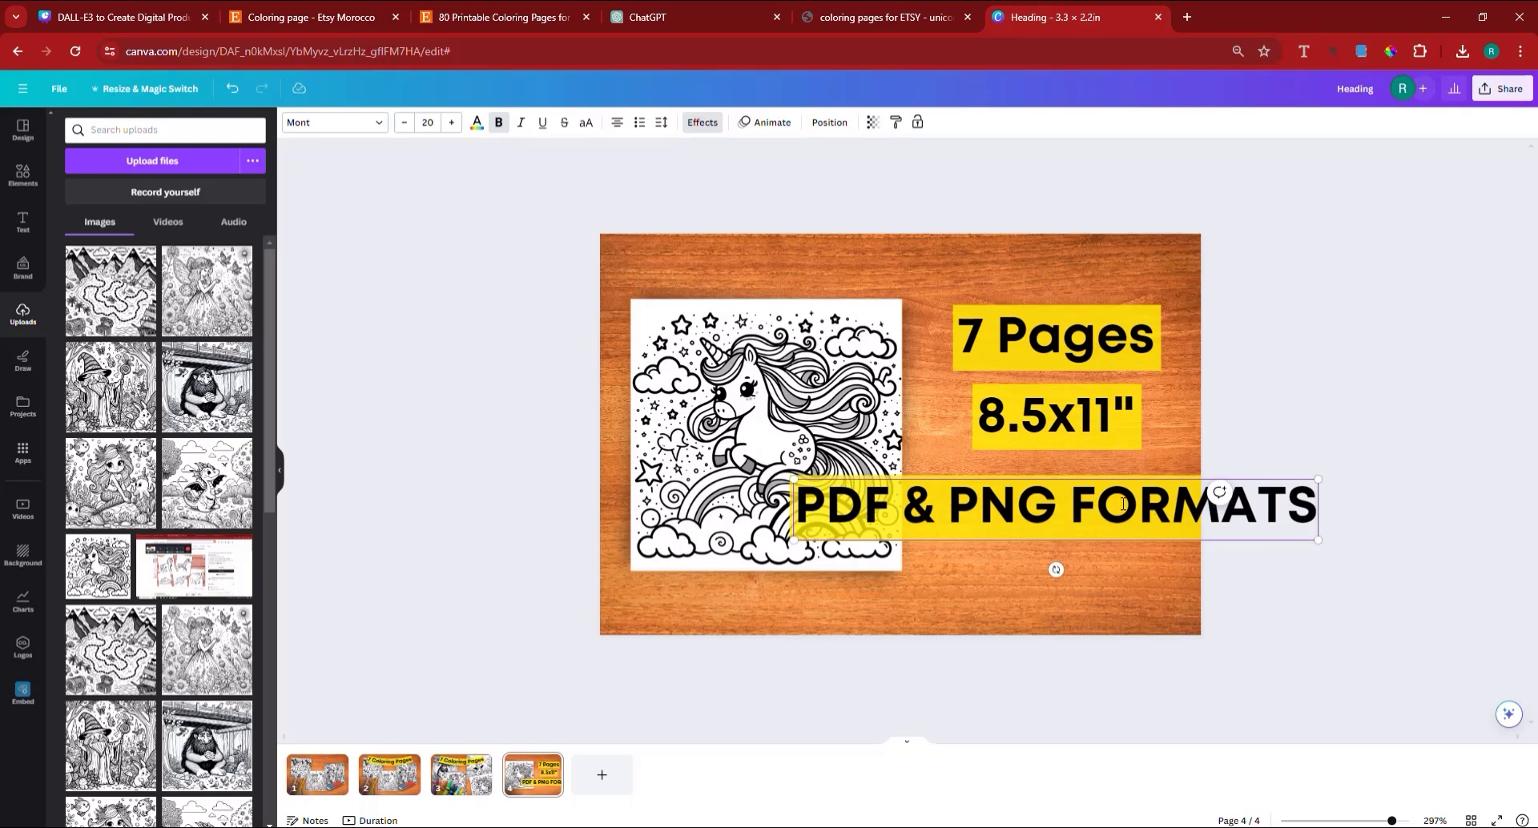
{"action": "key", "text": "Escape"}
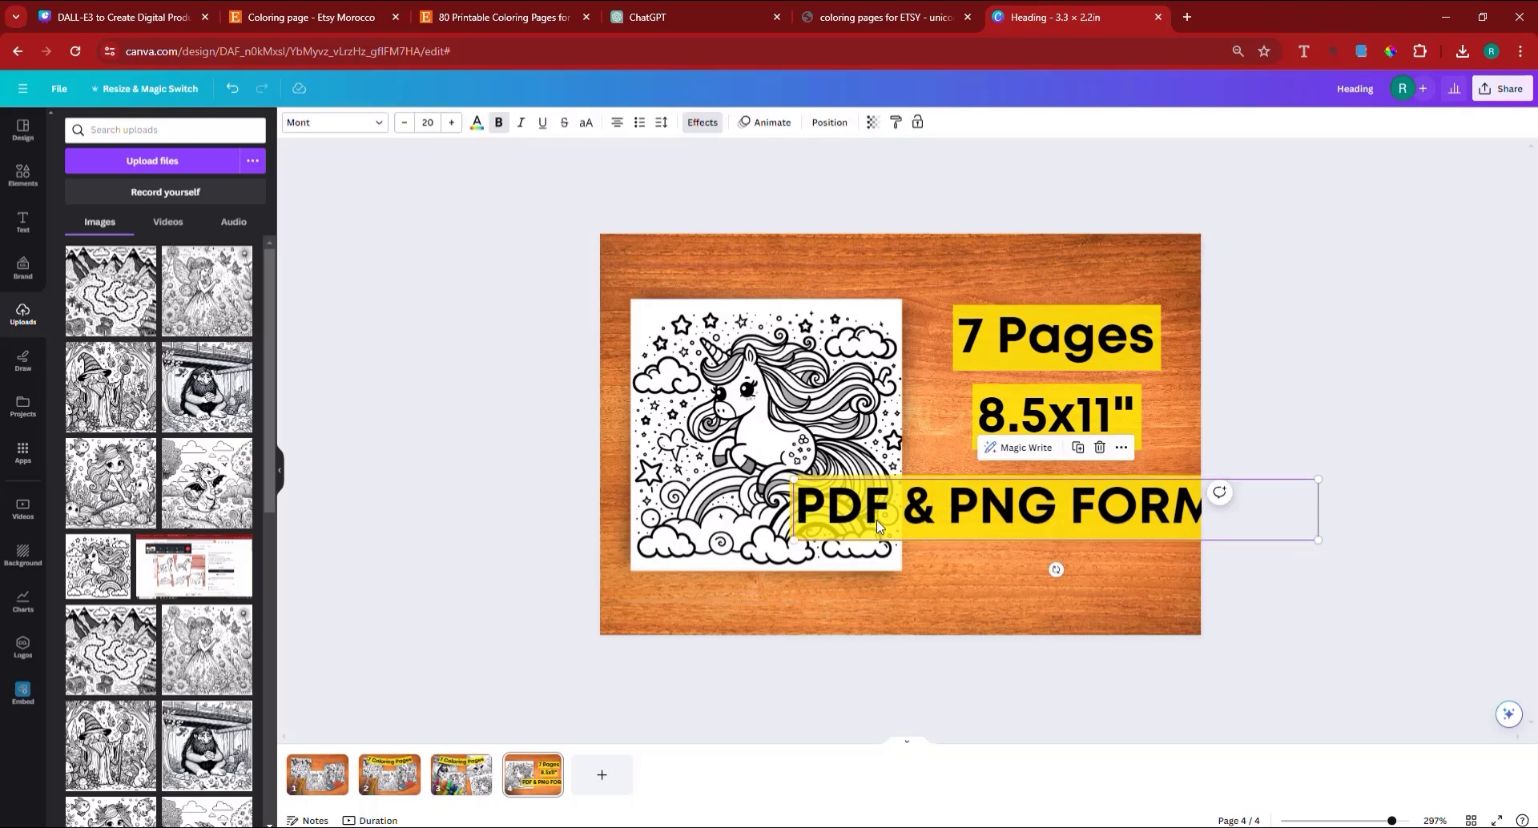
Step: Move the "PDF & PNG FORMATS" label fully onto the page and insert a line break before "FORMATS"
{"action": "left_click_drag", "start_coordinate": [875, 521], "coordinate": [810, 522]}
{"action": "left_click_drag", "start_coordinate": [1057, 528], "coordinate": [985, 530]}
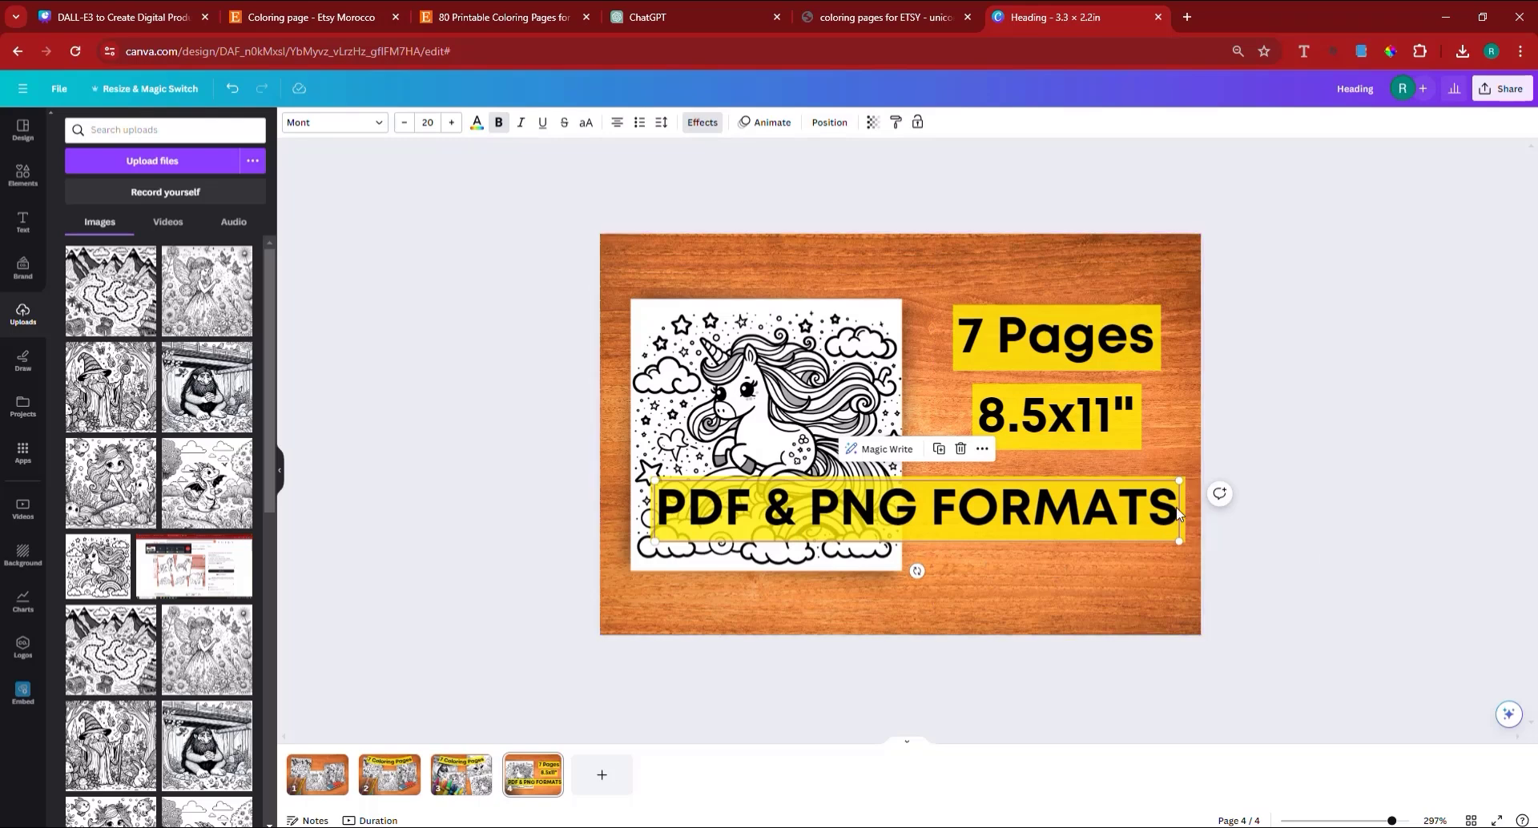
{"action": "left_click", "coordinate": [1278, 554]}
{"action": "left_click", "coordinate": [931, 532]}
{"action": "double_click", "coordinate": [929, 516]}
{"action": "left_click", "coordinate": [931, 521]}
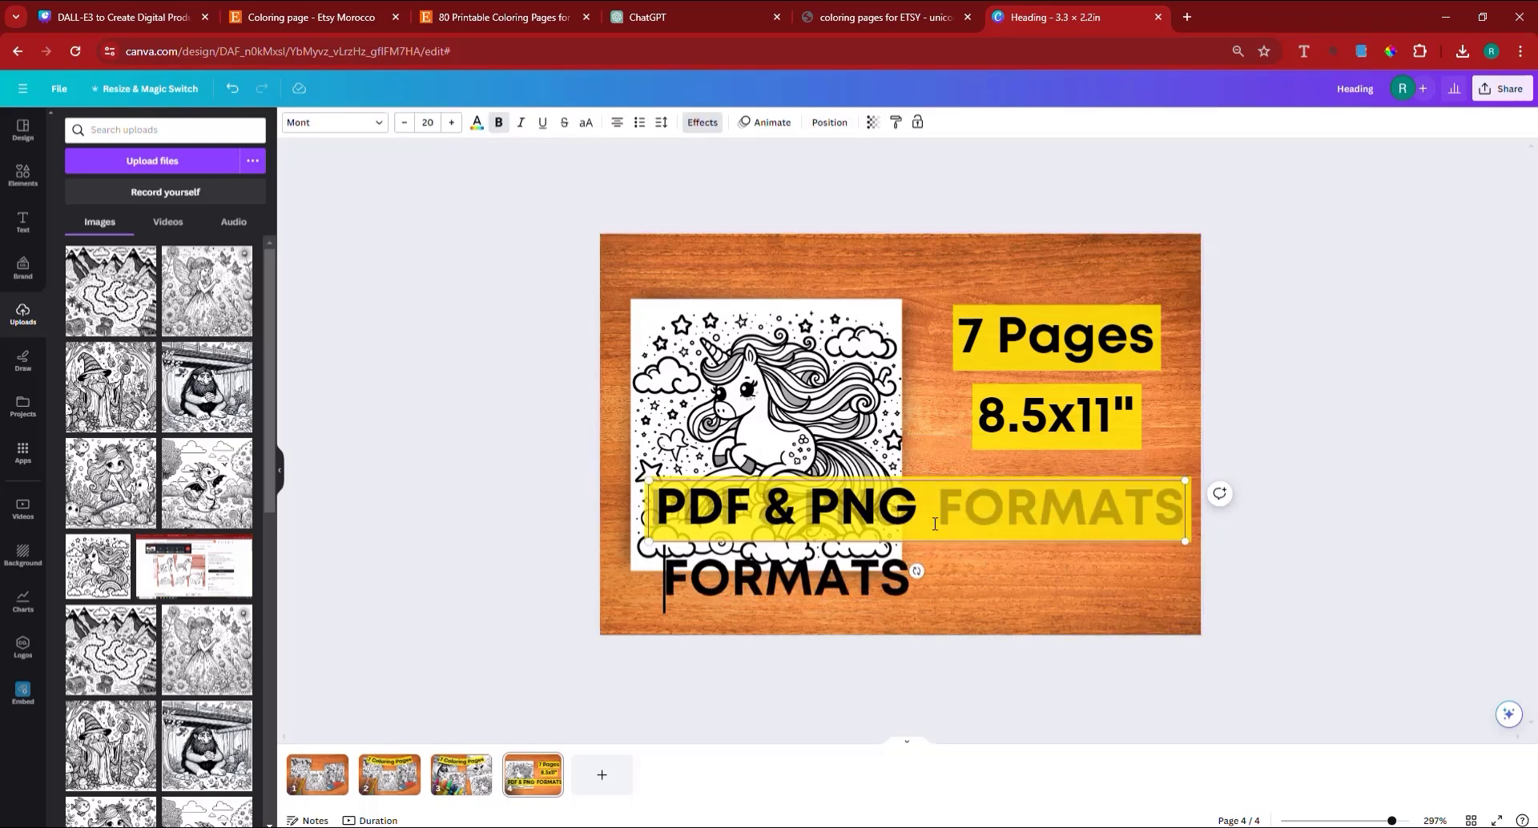
{"action": "left_click", "coordinate": [1372, 575]}
{"action": "left_click", "coordinate": [964, 521]}
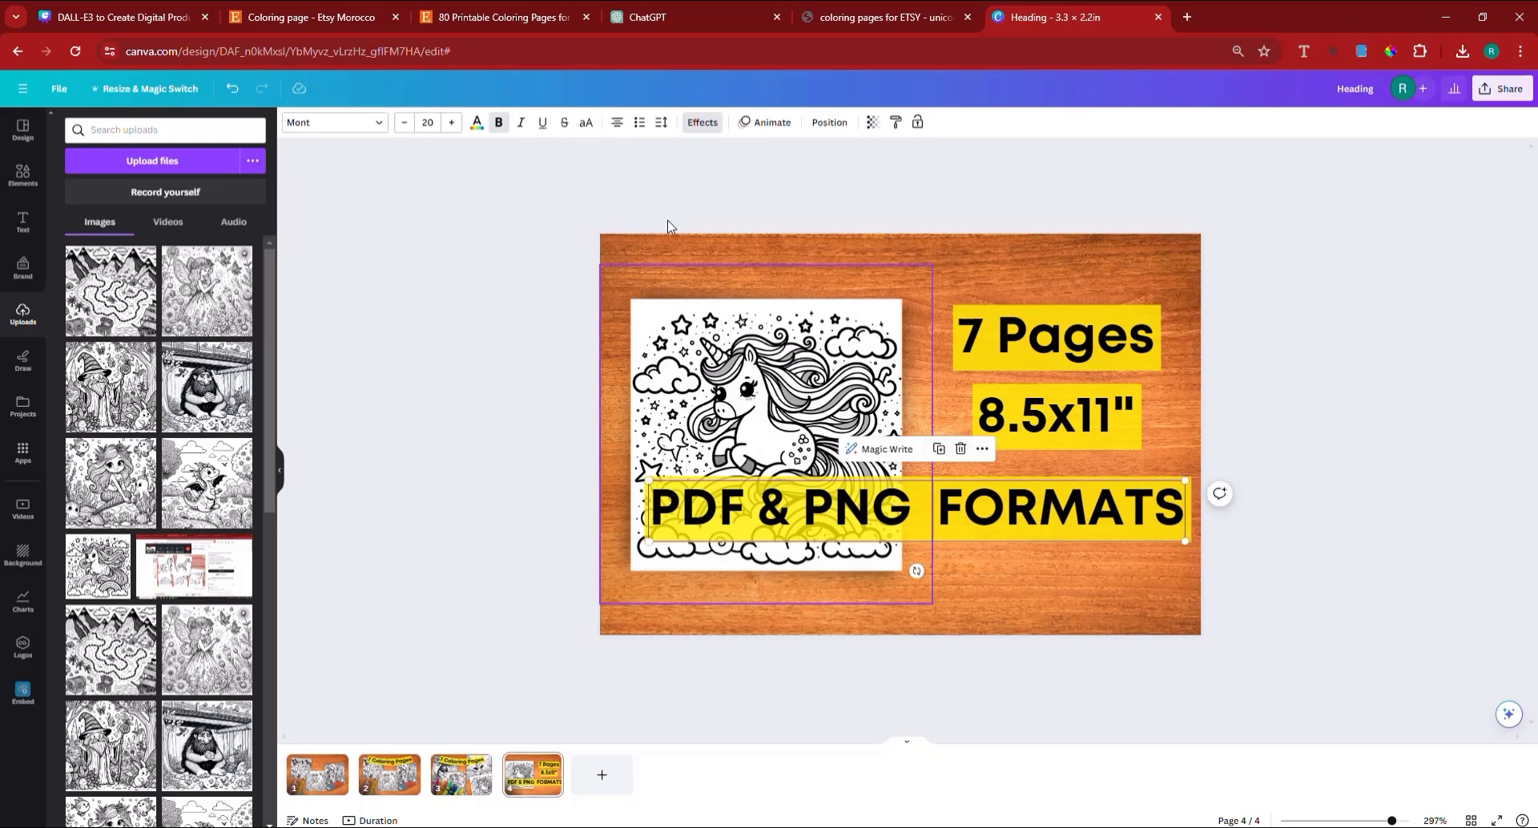
Step: Set the shape effect of the "PDF & PNG FORMATS" label to None instead of Curve
{"action": "left_click", "coordinate": [702, 122]}
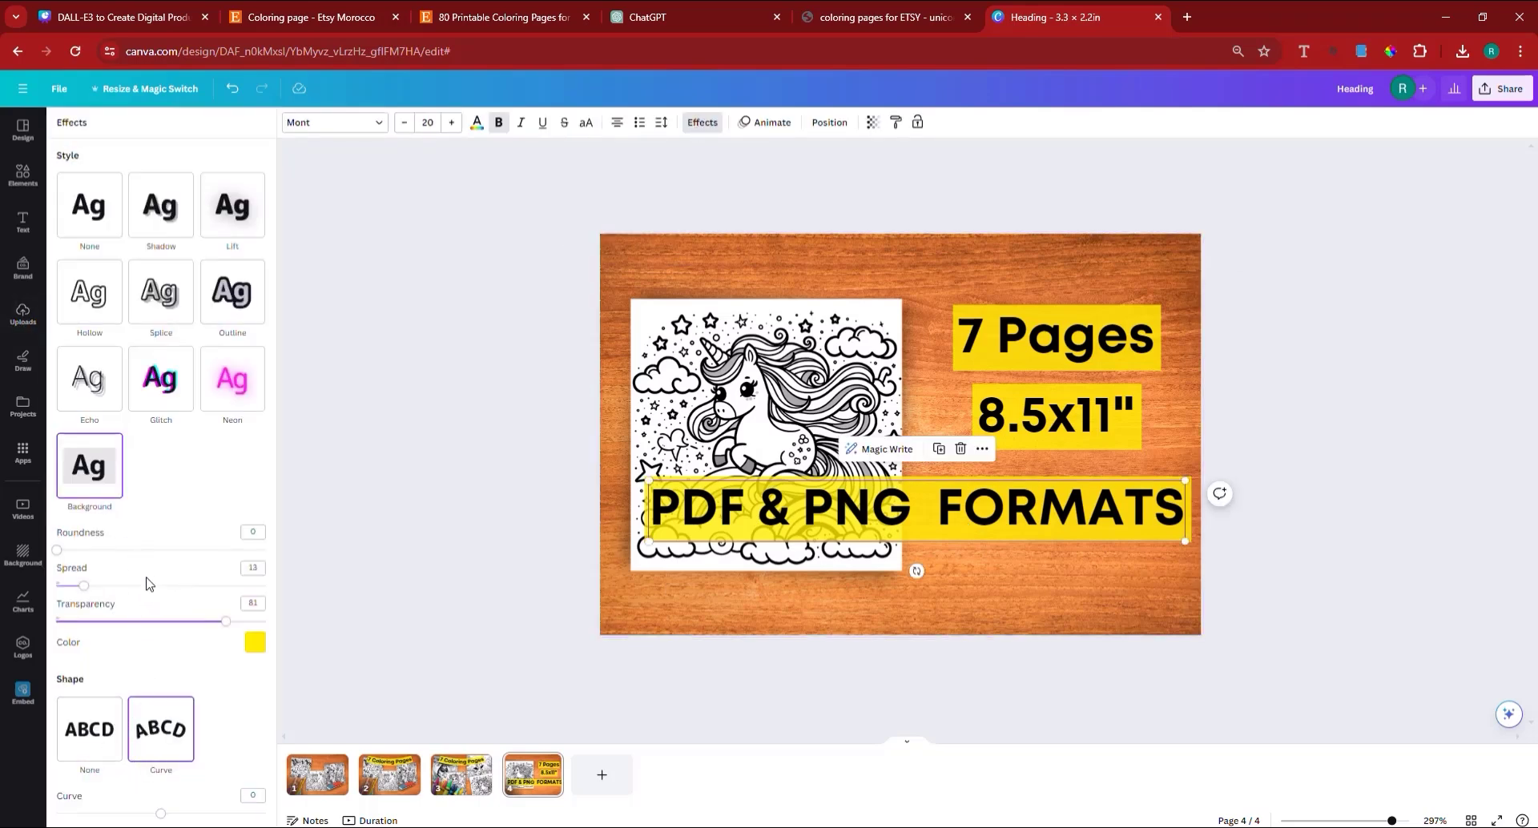
{"action": "left_click", "coordinate": [89, 741]}
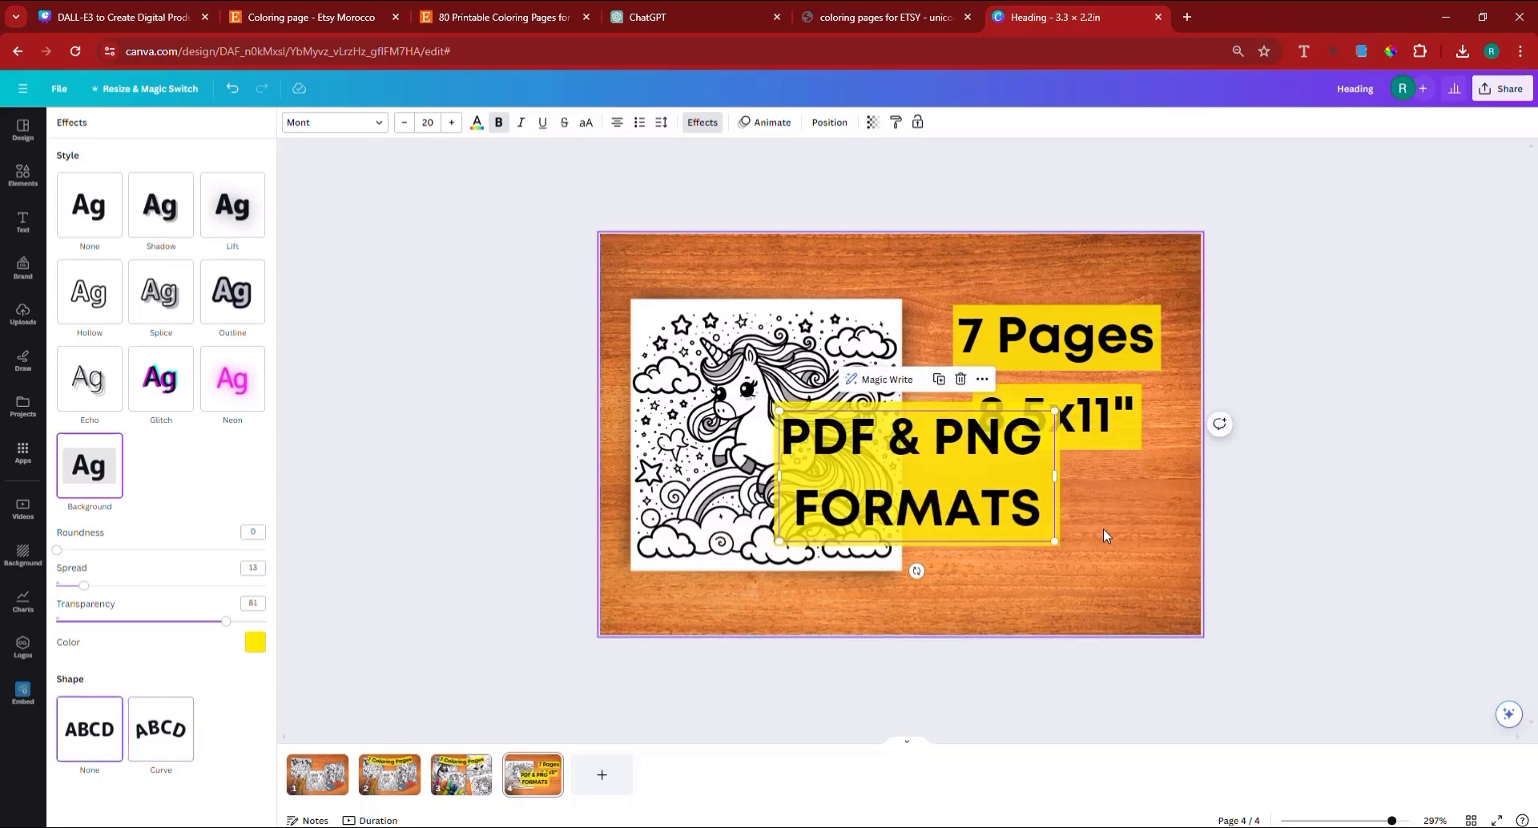
{"action": "key", "text": "Escape"}
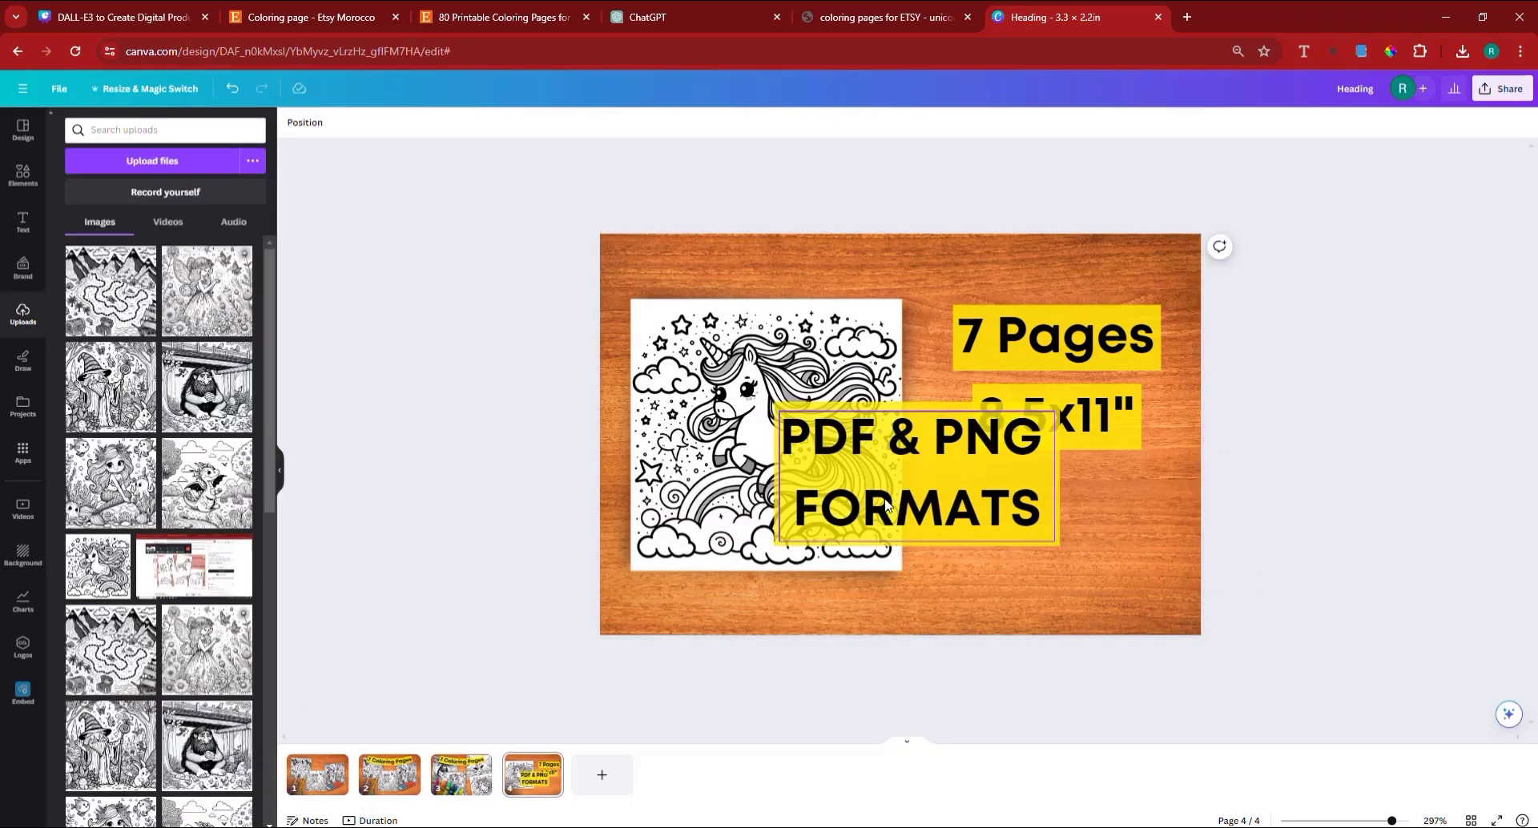
Step: Place the slightly shrunken "PDF & PNG FORMATS" label below the 8.5x11" label and raise the "7 Pages" label a little
{"action": "left_click_drag", "start_coordinate": [905, 509], "coordinate": [1041, 569]}
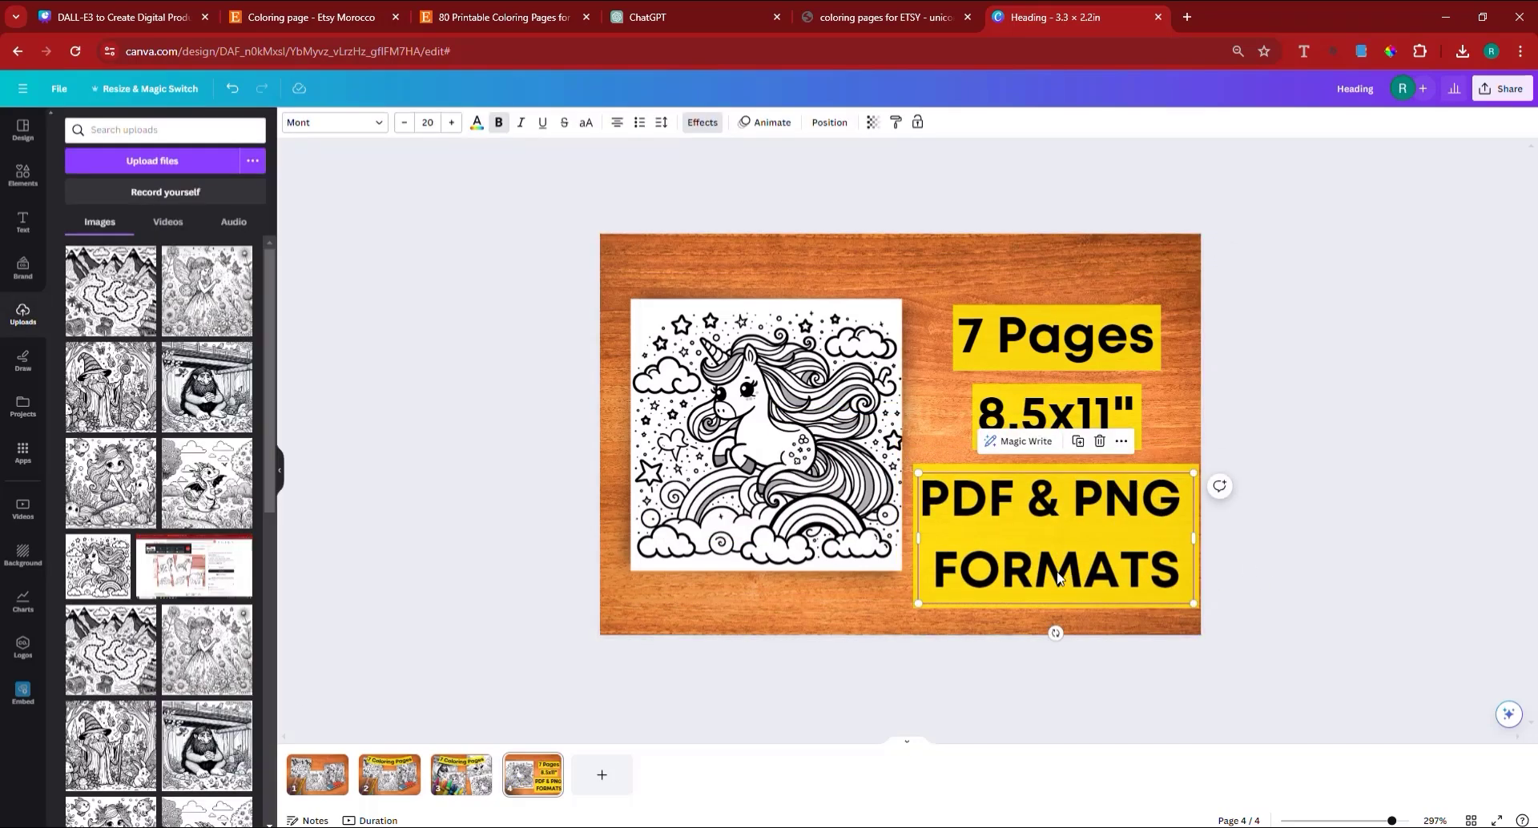
{"action": "left_click_drag", "start_coordinate": [1187, 602], "coordinate": [1154, 588]}
{"action": "left_click_drag", "start_coordinate": [1062, 564], "coordinate": [1075, 567]}
{"action": "left_click", "coordinate": [1304, 563]}
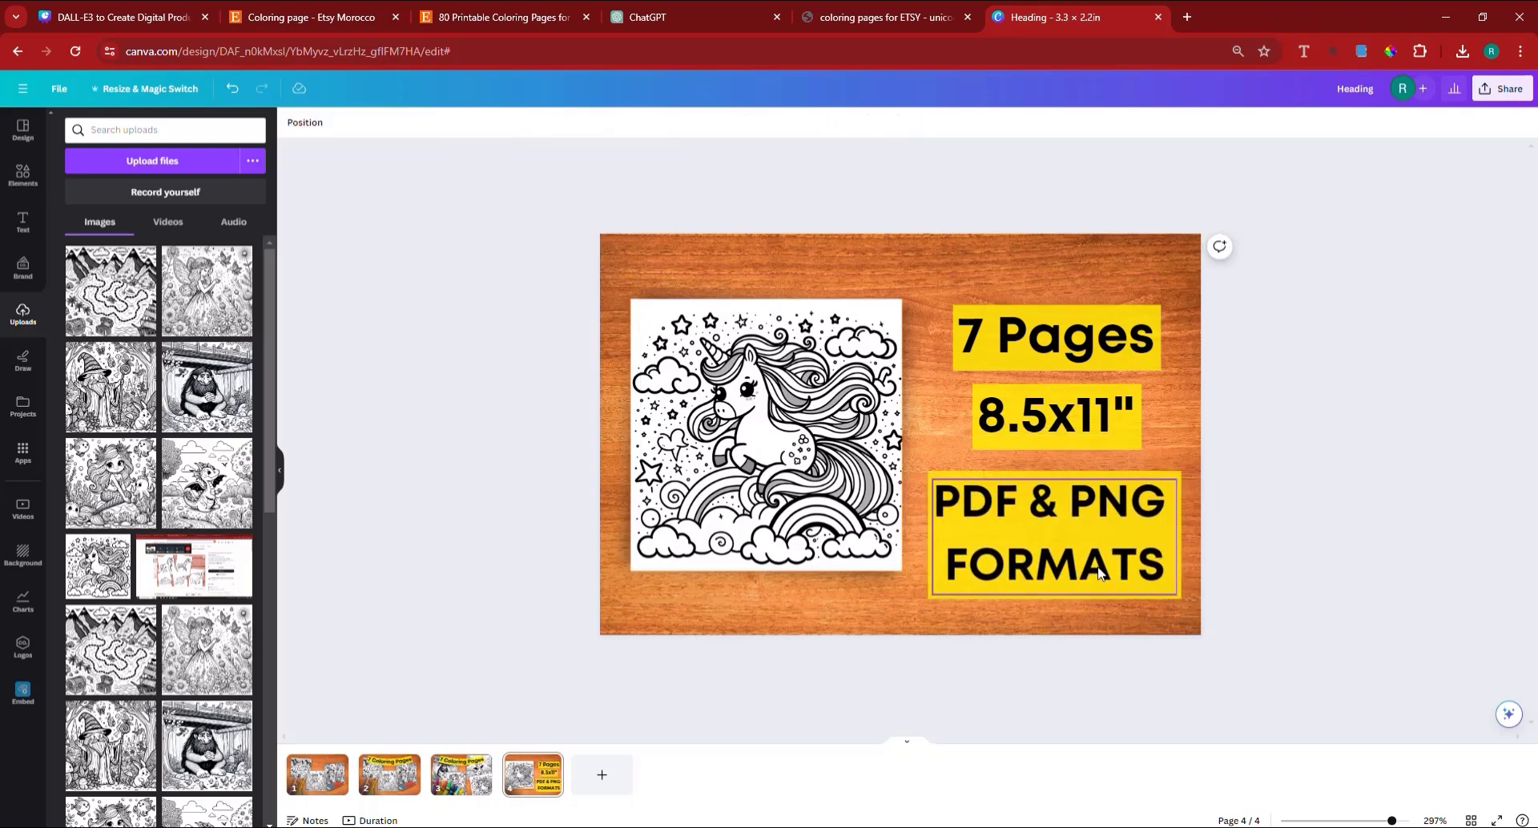
{"action": "left_click_drag", "start_coordinate": [1048, 354], "coordinate": [1047, 339]}
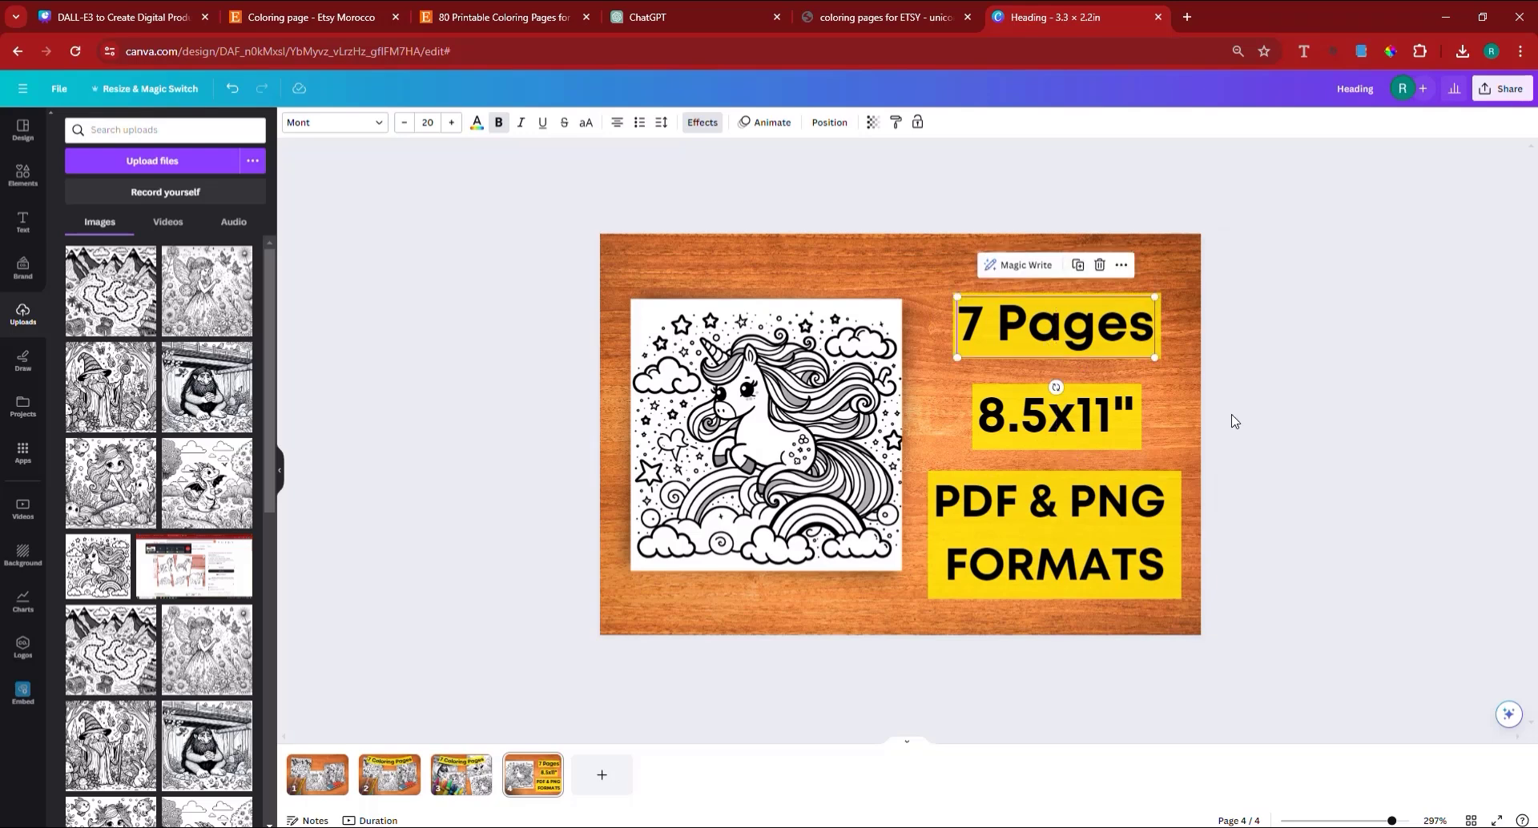
{"action": "left_click", "coordinate": [1277, 441]}
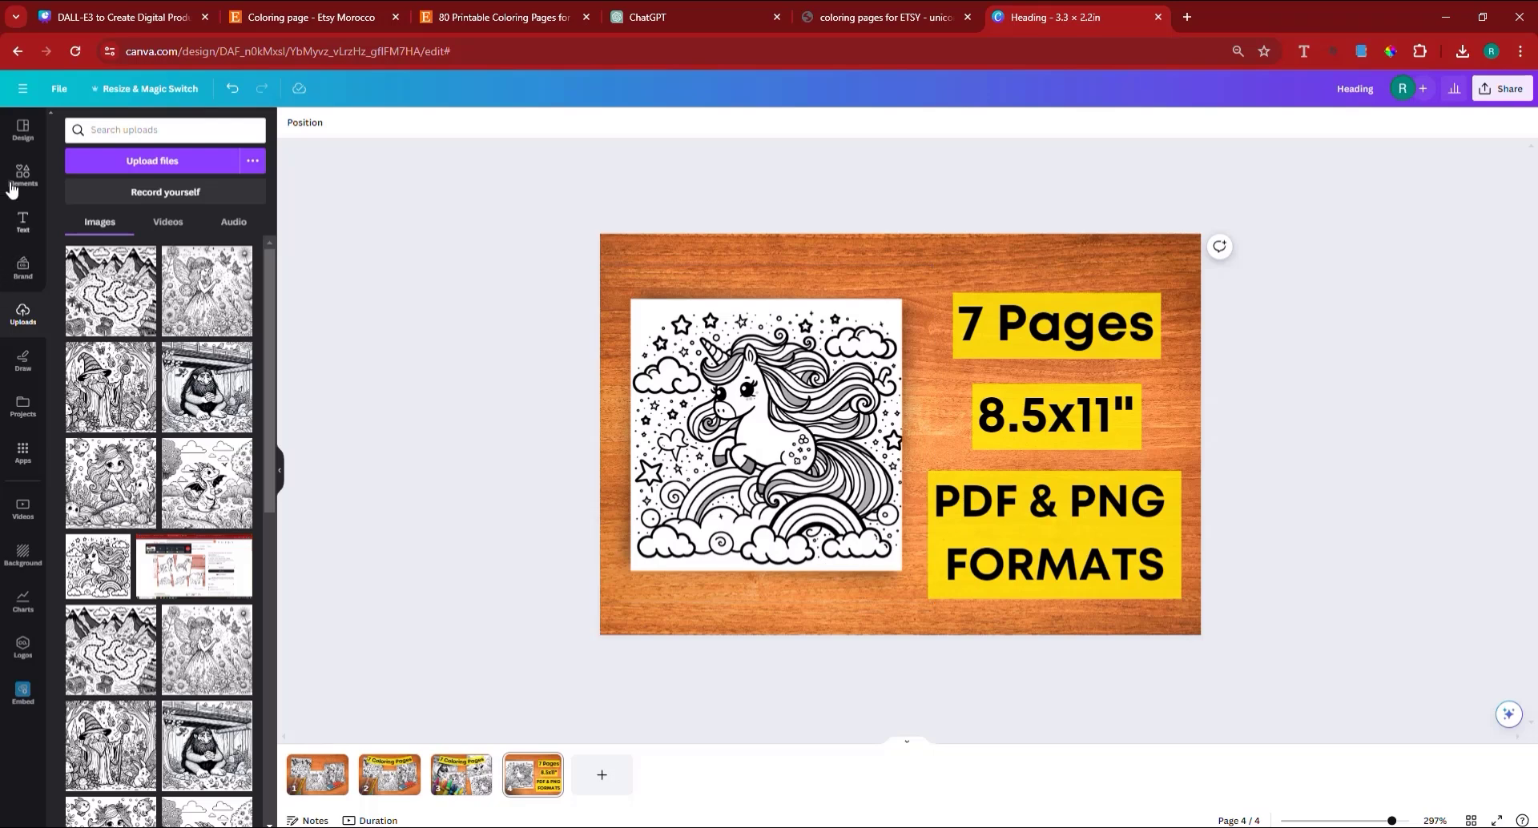
Step: Search the photo elements for "KID"
{"action": "left_click", "coordinate": [142, 133]}
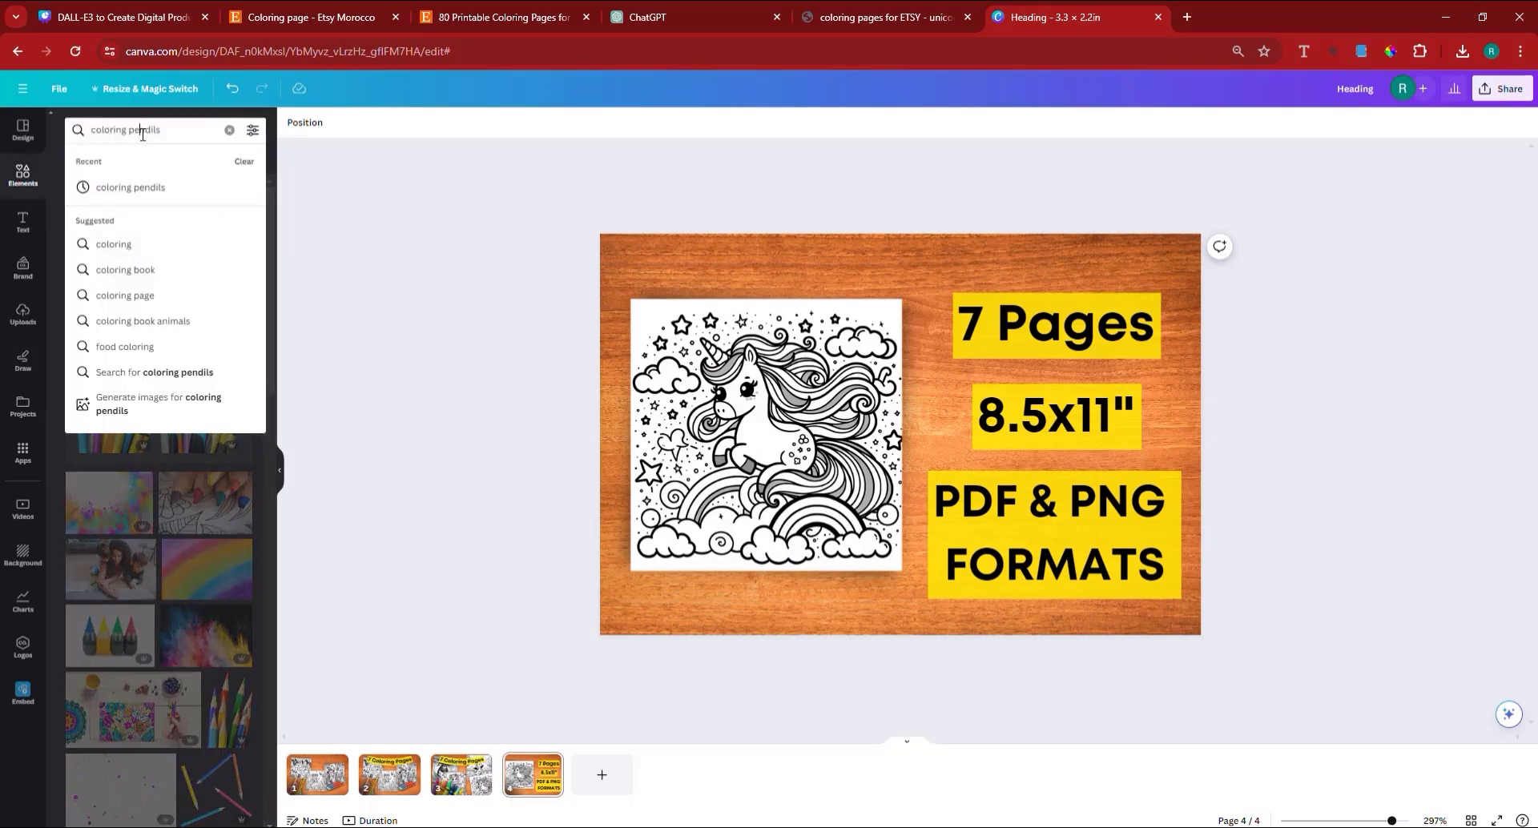
{"action": "triple_click", "coordinate": [143, 133]}
{"action": "type", "text": "KID"}
{"action": "key", "text": "Return"}
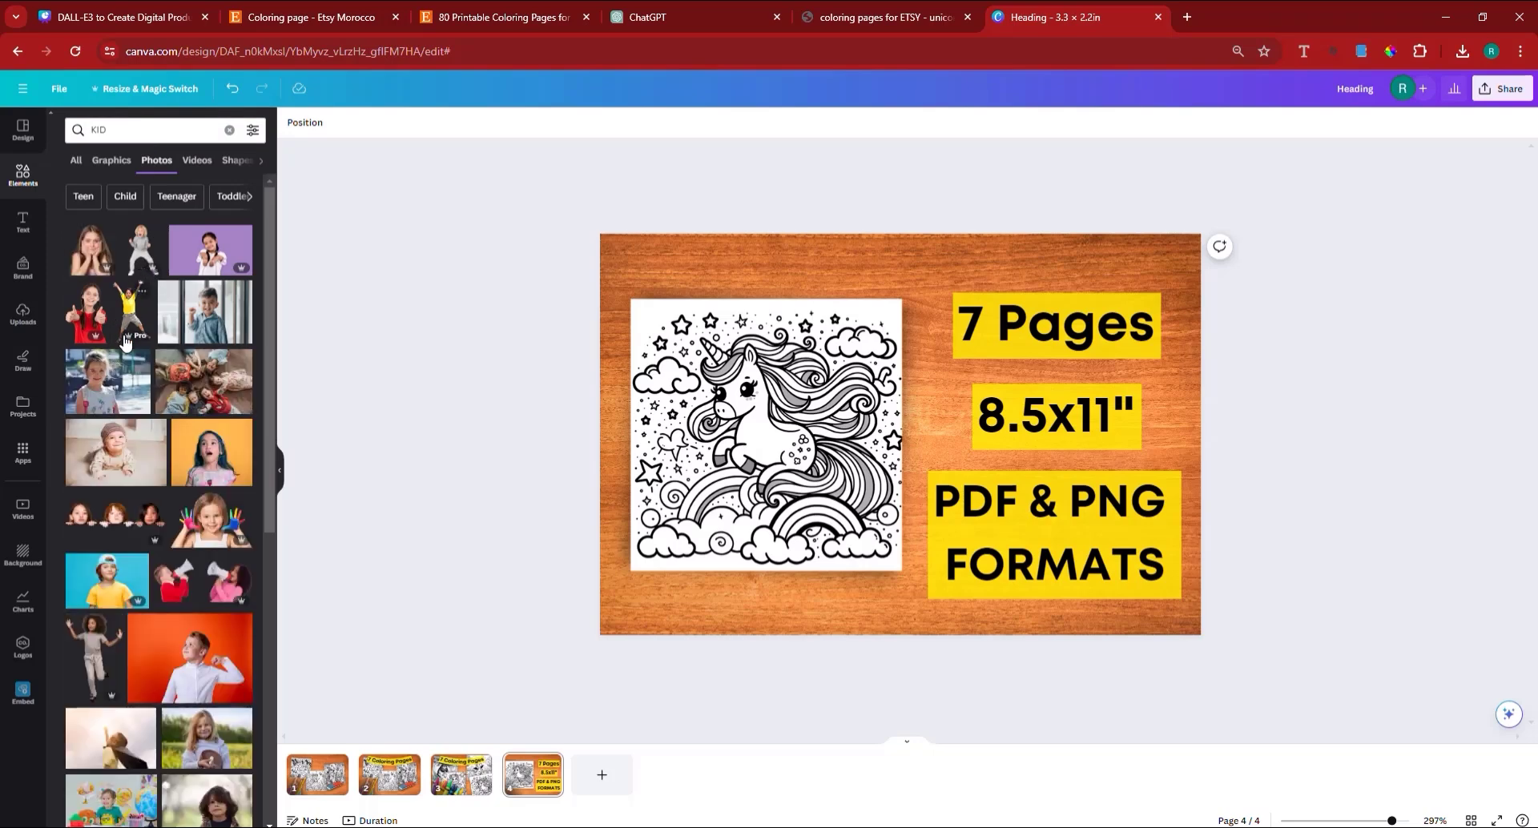
{"action": "left_click", "coordinate": [143, 258]}
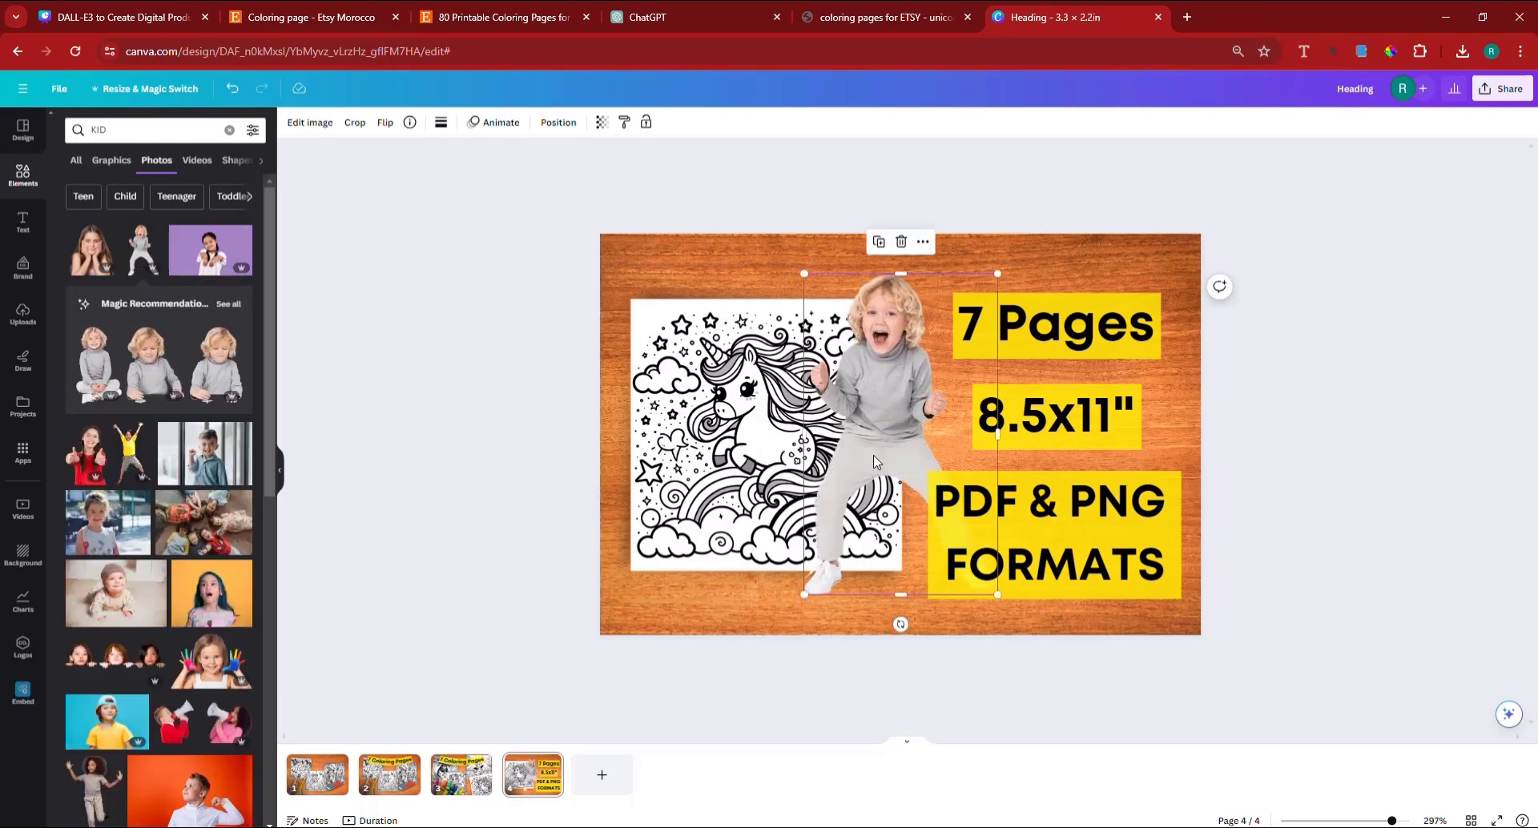
{"action": "left_click_drag", "start_coordinate": [896, 459], "coordinate": [793, 483]}
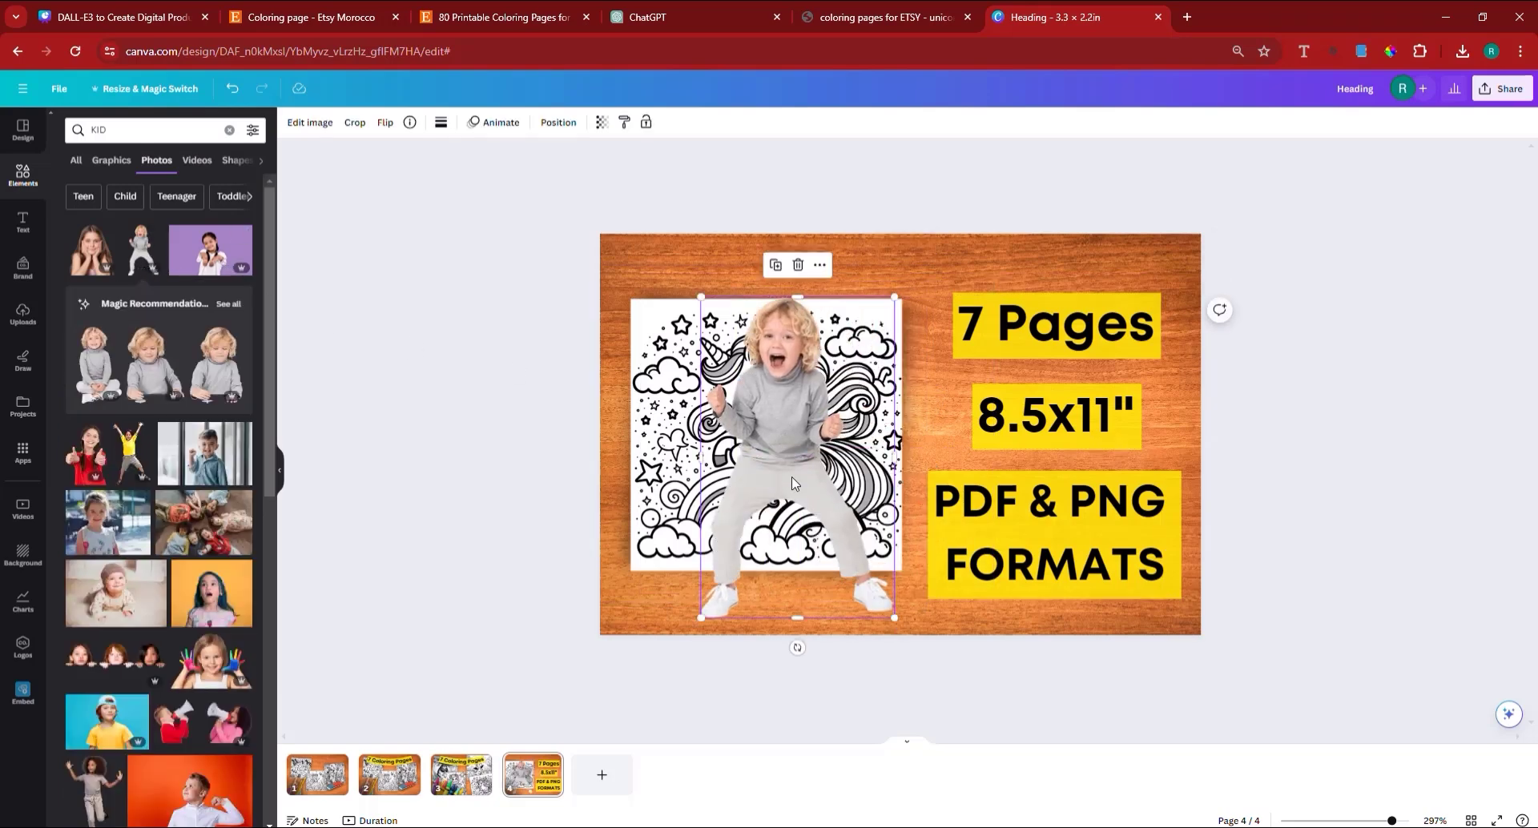
{"action": "key", "text": "Delete"}
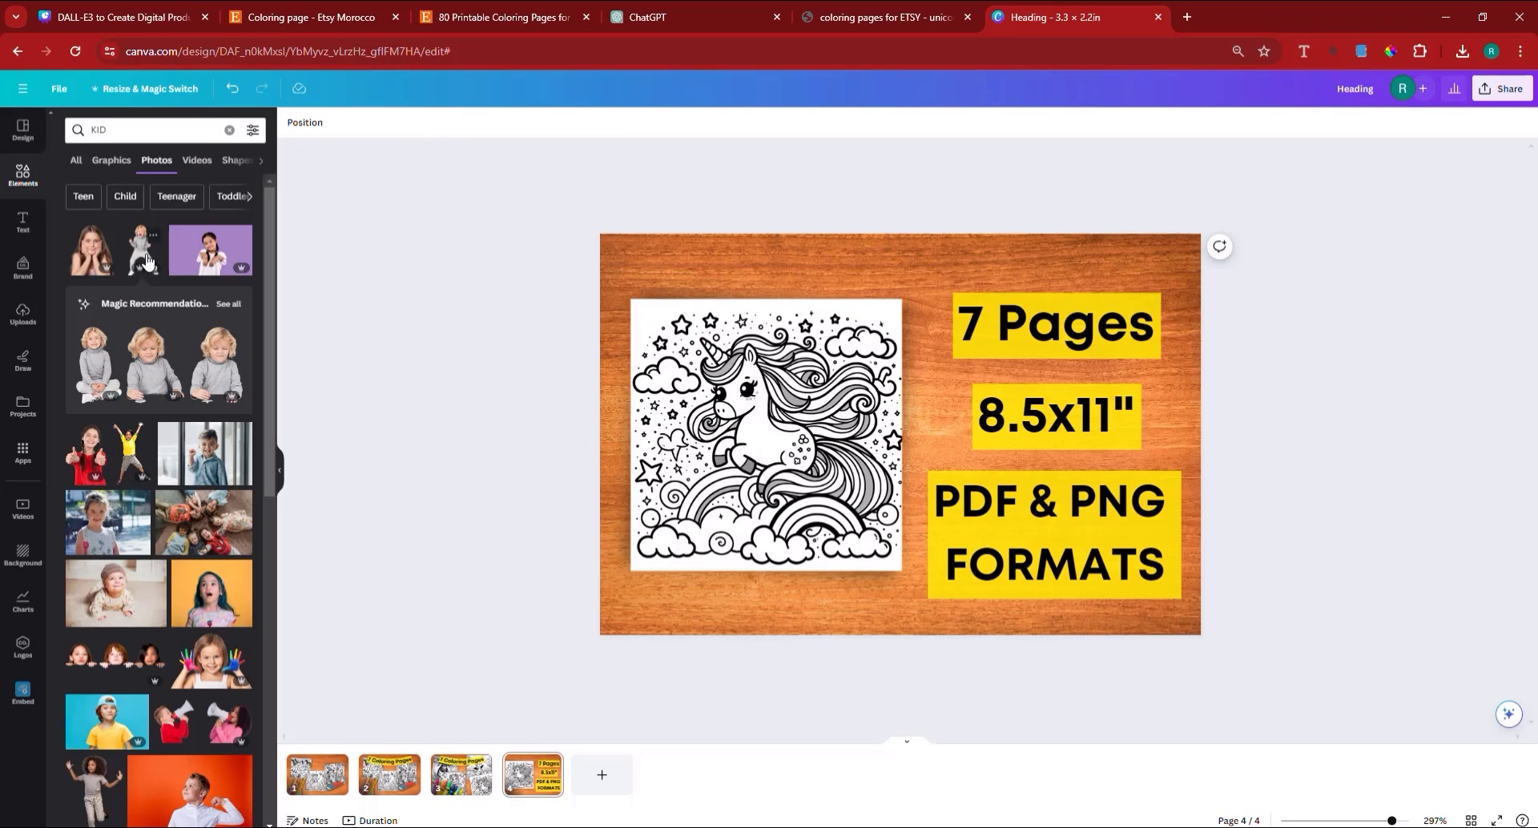
Step: Add the cut-out photo of the cheering blond child in grey, place it at page 4's lower-left corner and enlarge it
{"action": "left_click", "coordinate": [146, 259]}
{"action": "left_click_drag", "start_coordinate": [953, 422], "coordinate": [748, 602]}
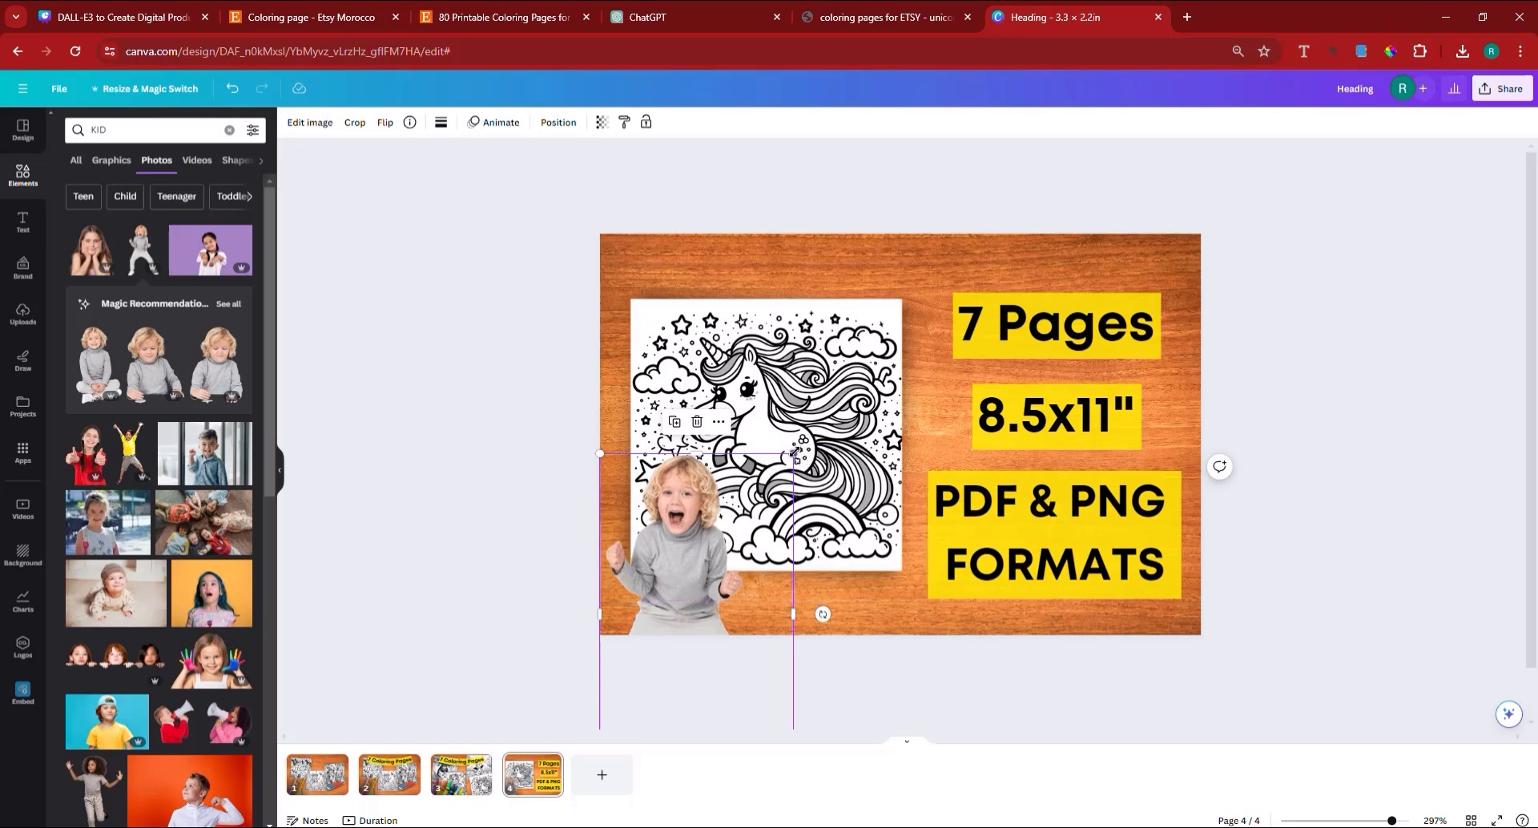
{"action": "left_click_drag", "start_coordinate": [833, 430], "coordinate": [859, 342]}
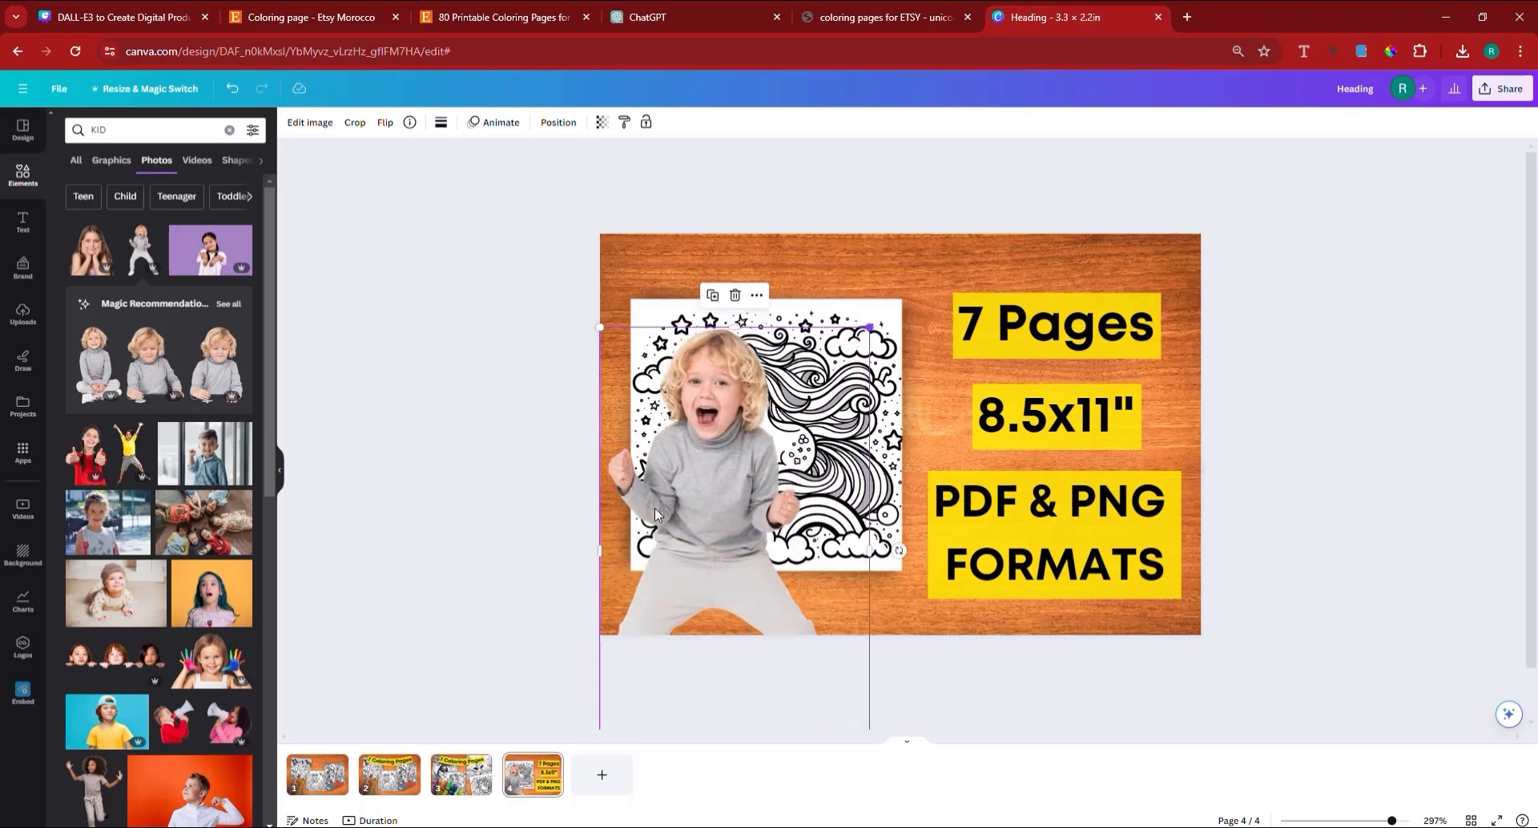
Step: Move the child photo on page 4 to the lower middle, between the unicorn coloring page and the yellow labels
{"action": "left_click_drag", "start_coordinate": [655, 508], "coordinate": [666, 550]}
{"action": "left_click_drag", "start_coordinate": [792, 555], "coordinate": [839, 550]}
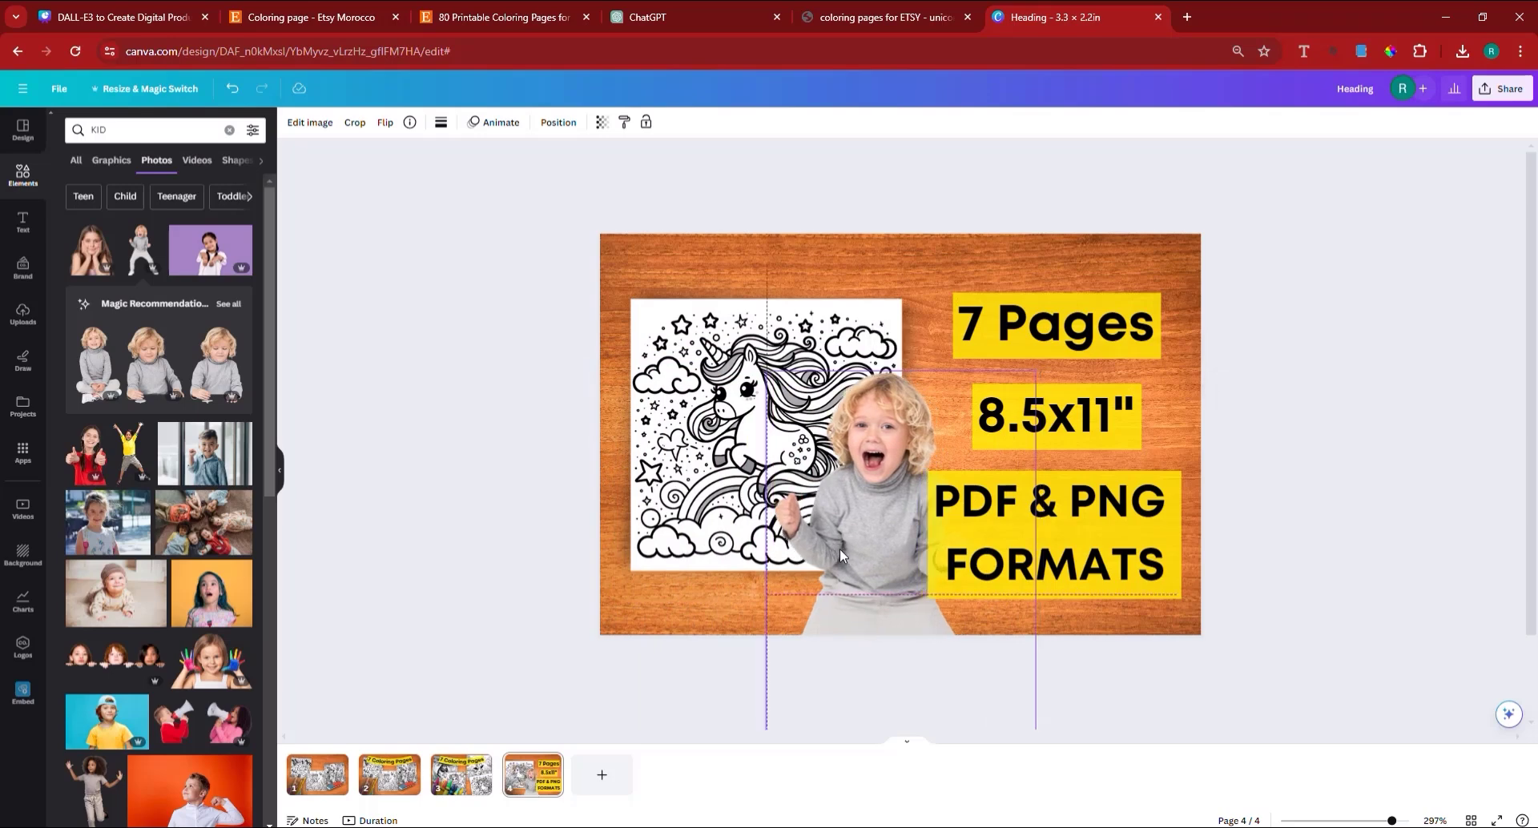
Step: Apply the Digital style of Magic Animate to the design, starting from page 1
{"action": "left_click", "coordinate": [335, 787]}
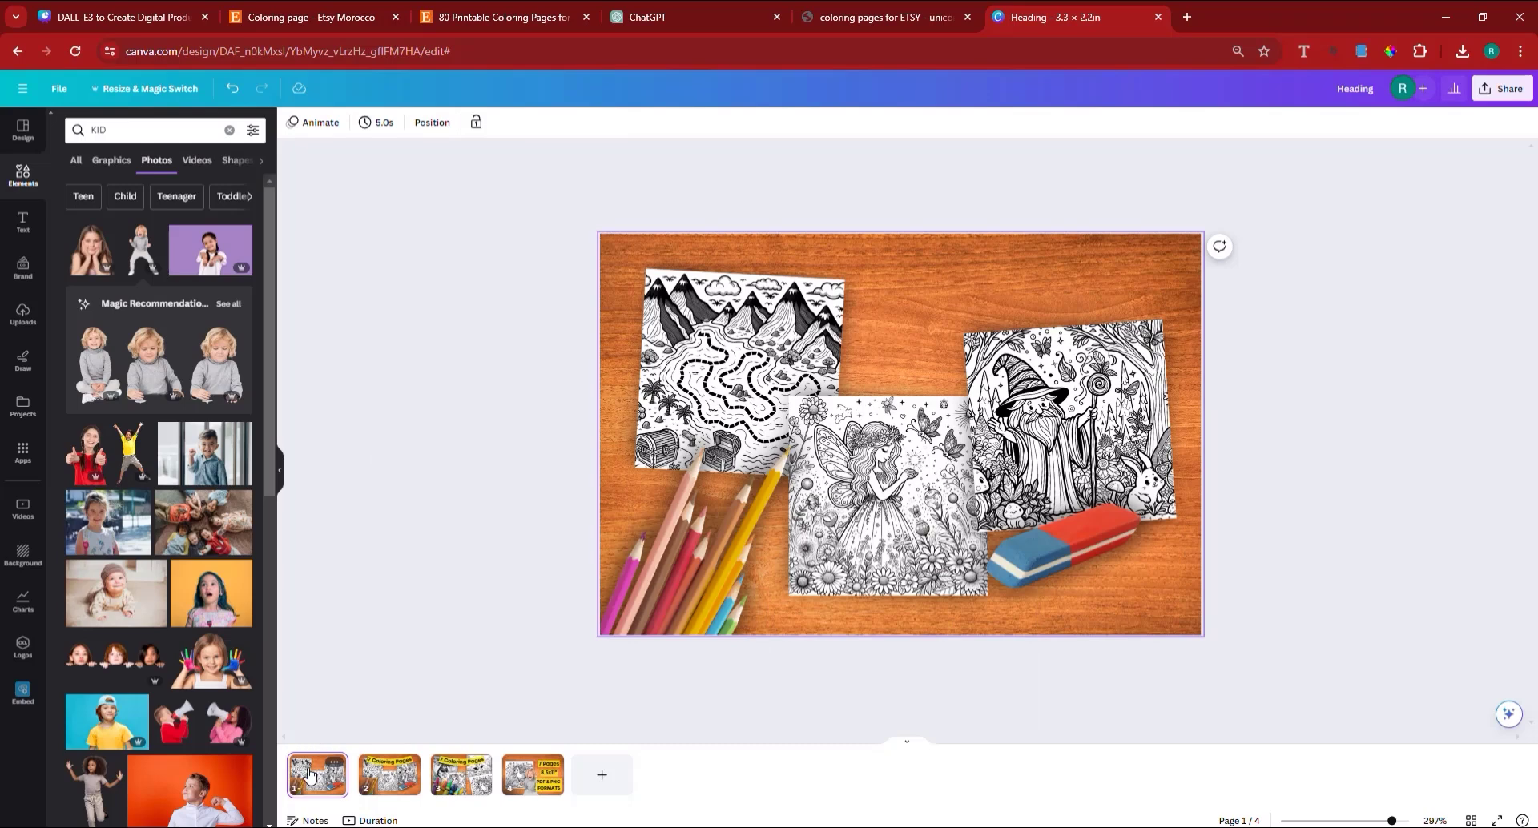
{"action": "left_click", "coordinate": [318, 123]}
{"action": "left_click", "coordinate": [115, 187]}
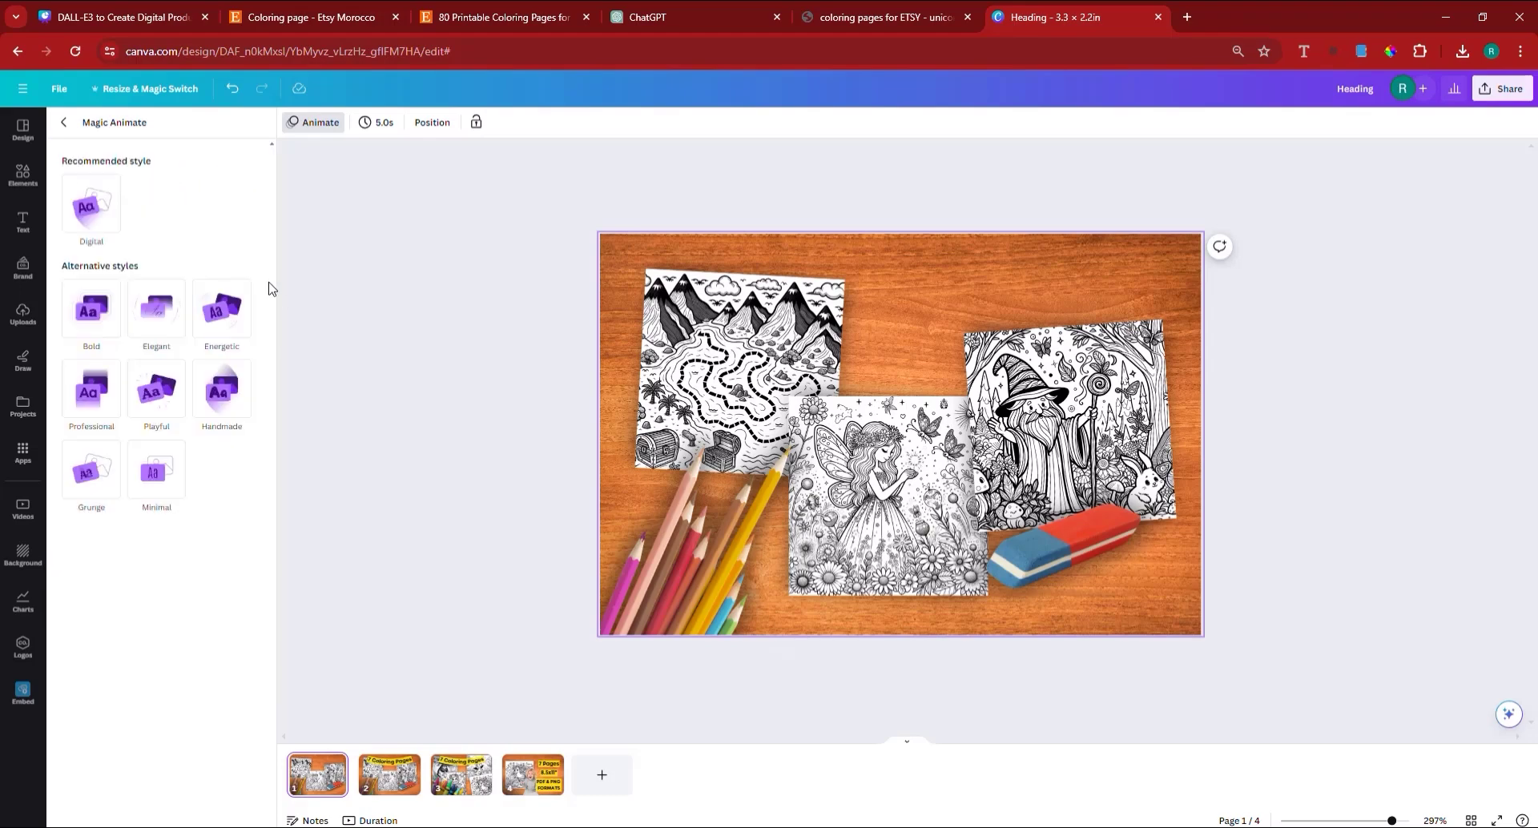
{"action": "left_click", "coordinate": [102, 205]}
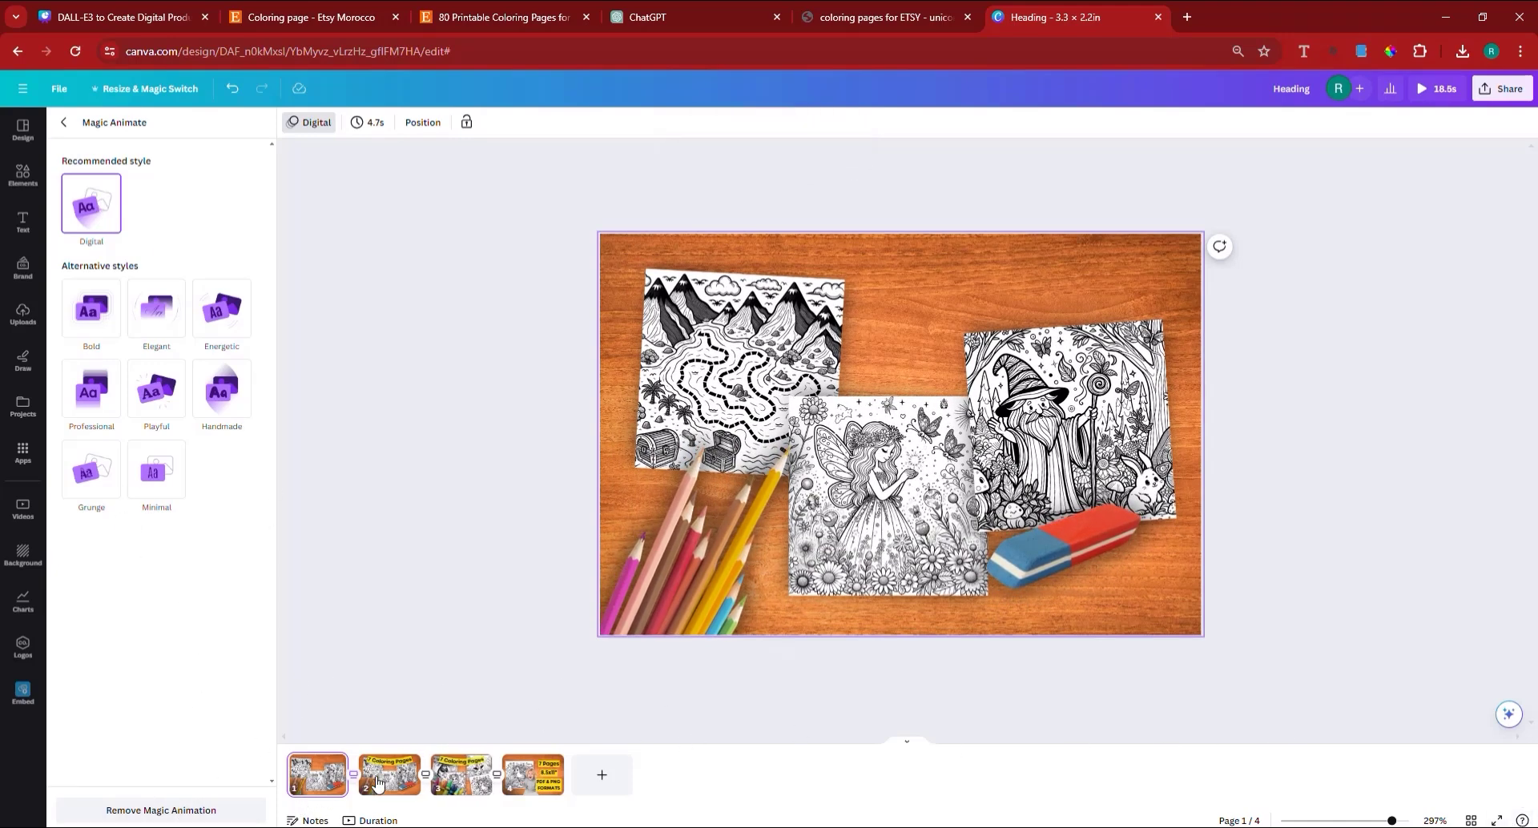
{"action": "left_click", "coordinate": [395, 631]}
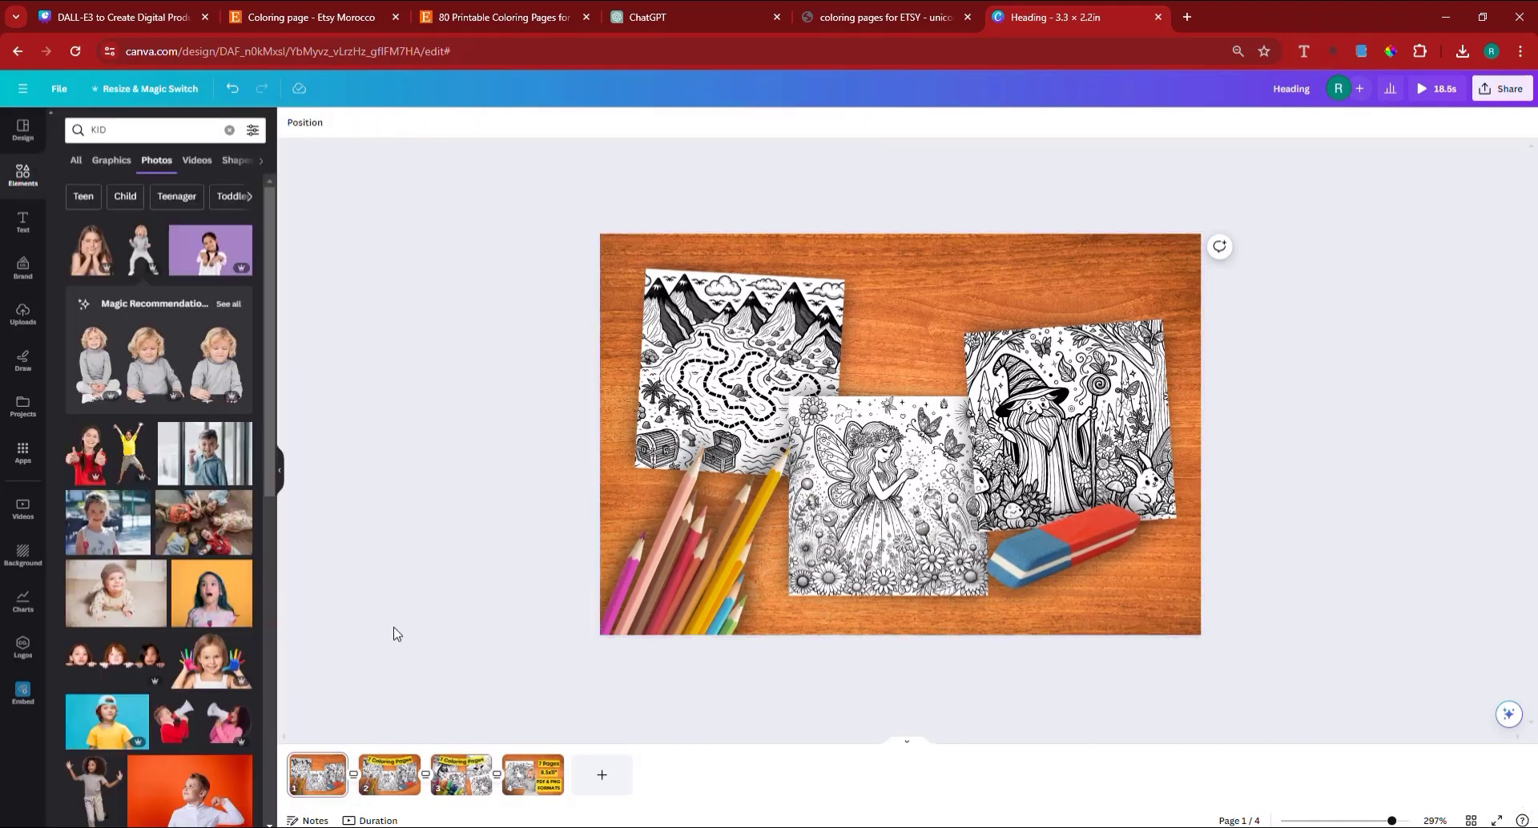
Step: Set the transition after page 1 to Dissolve and apply it between all pages
{"action": "left_click", "coordinate": [354, 775]}
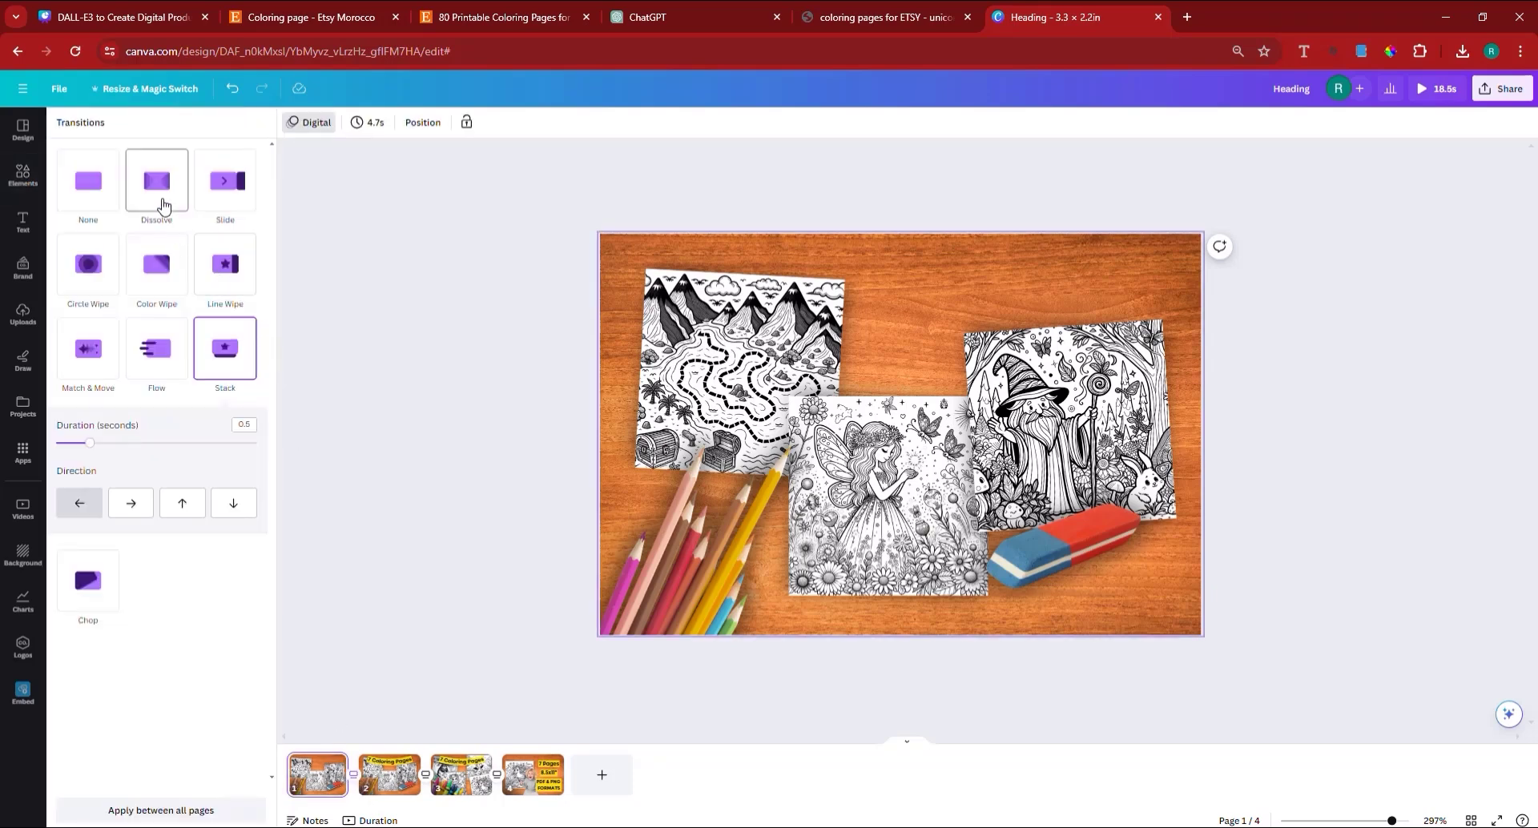
{"action": "left_click", "coordinate": [164, 206]}
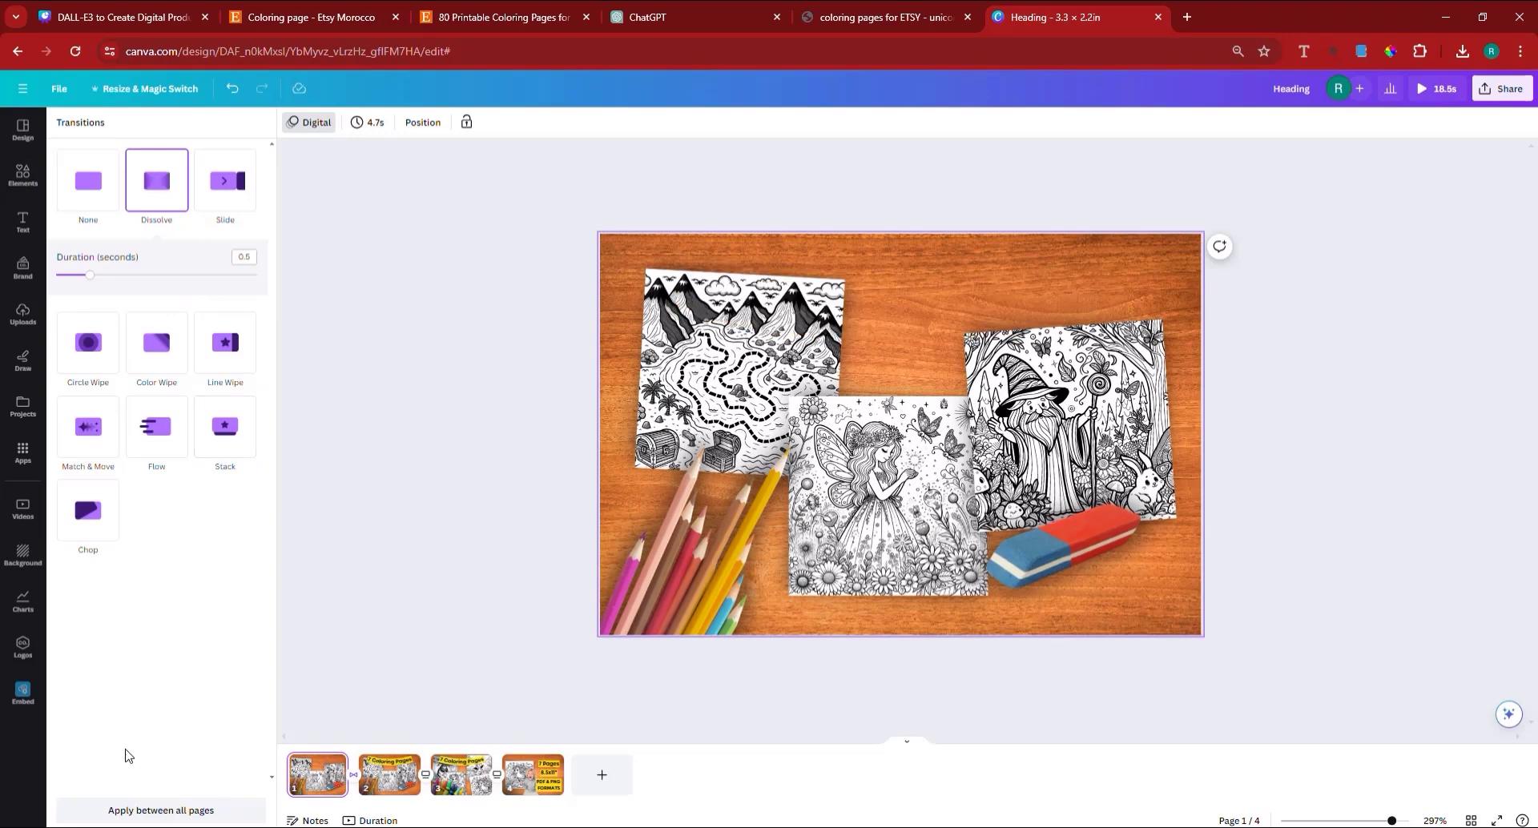
{"action": "left_click", "coordinate": [160, 810]}
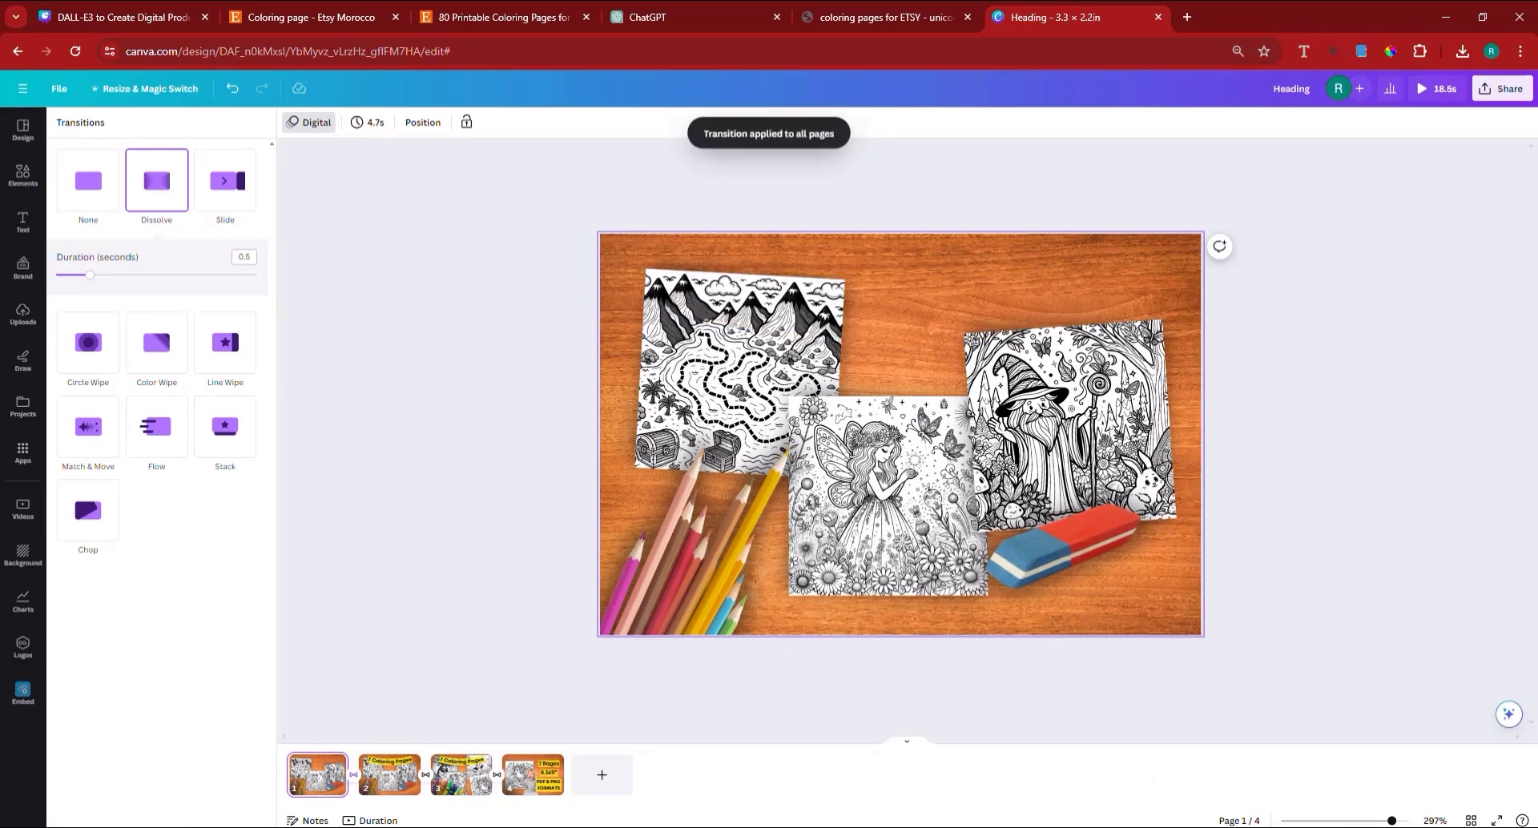
Step: Preview the animated pages in full screen up to page 4 and return to the editor
{"action": "left_click", "coordinate": [1496, 820]}
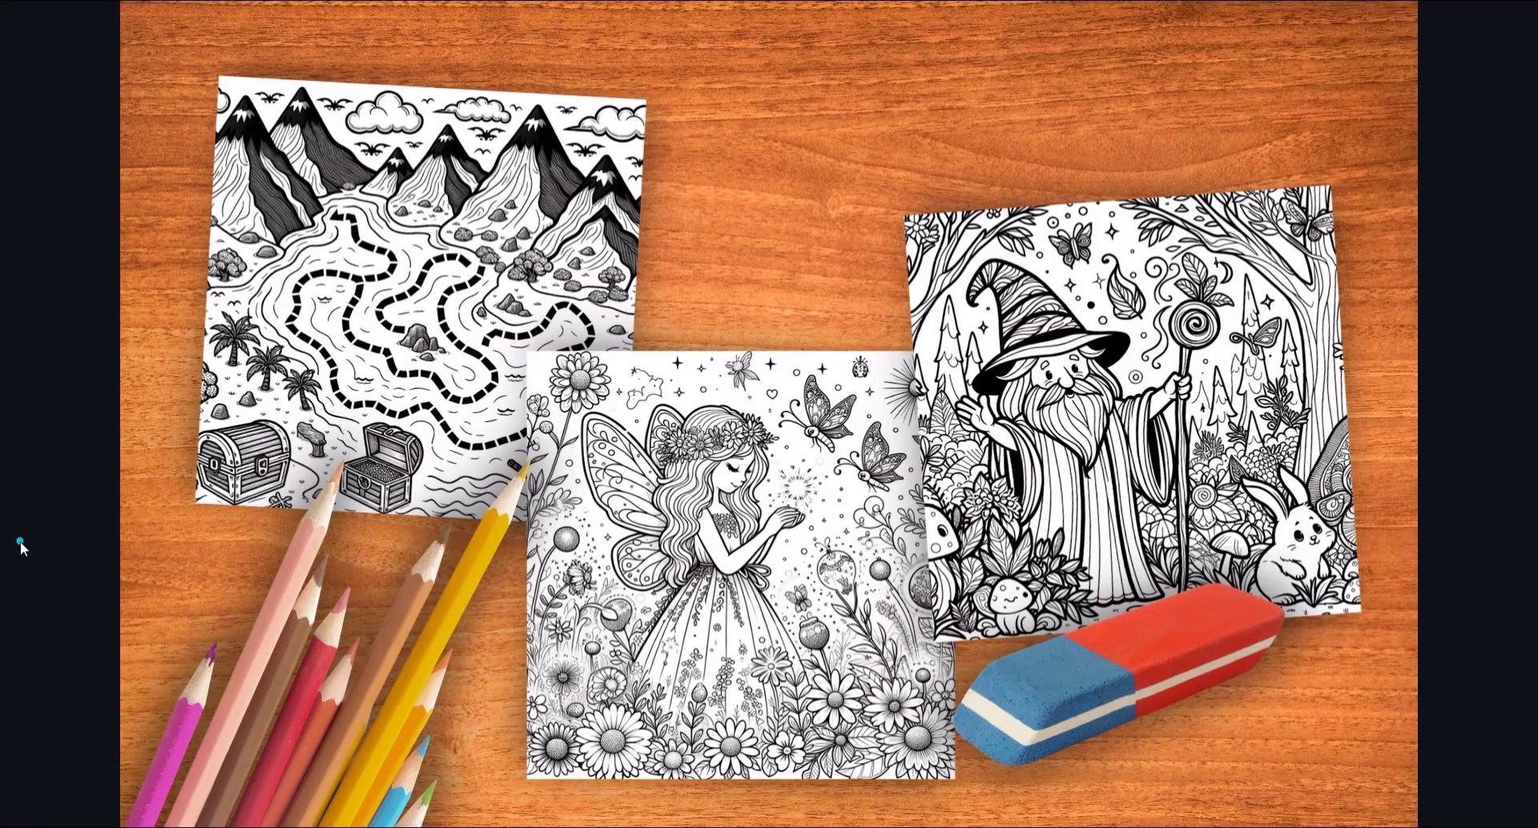
{"action": "mouse_move", "coordinate": [1490, 558]}
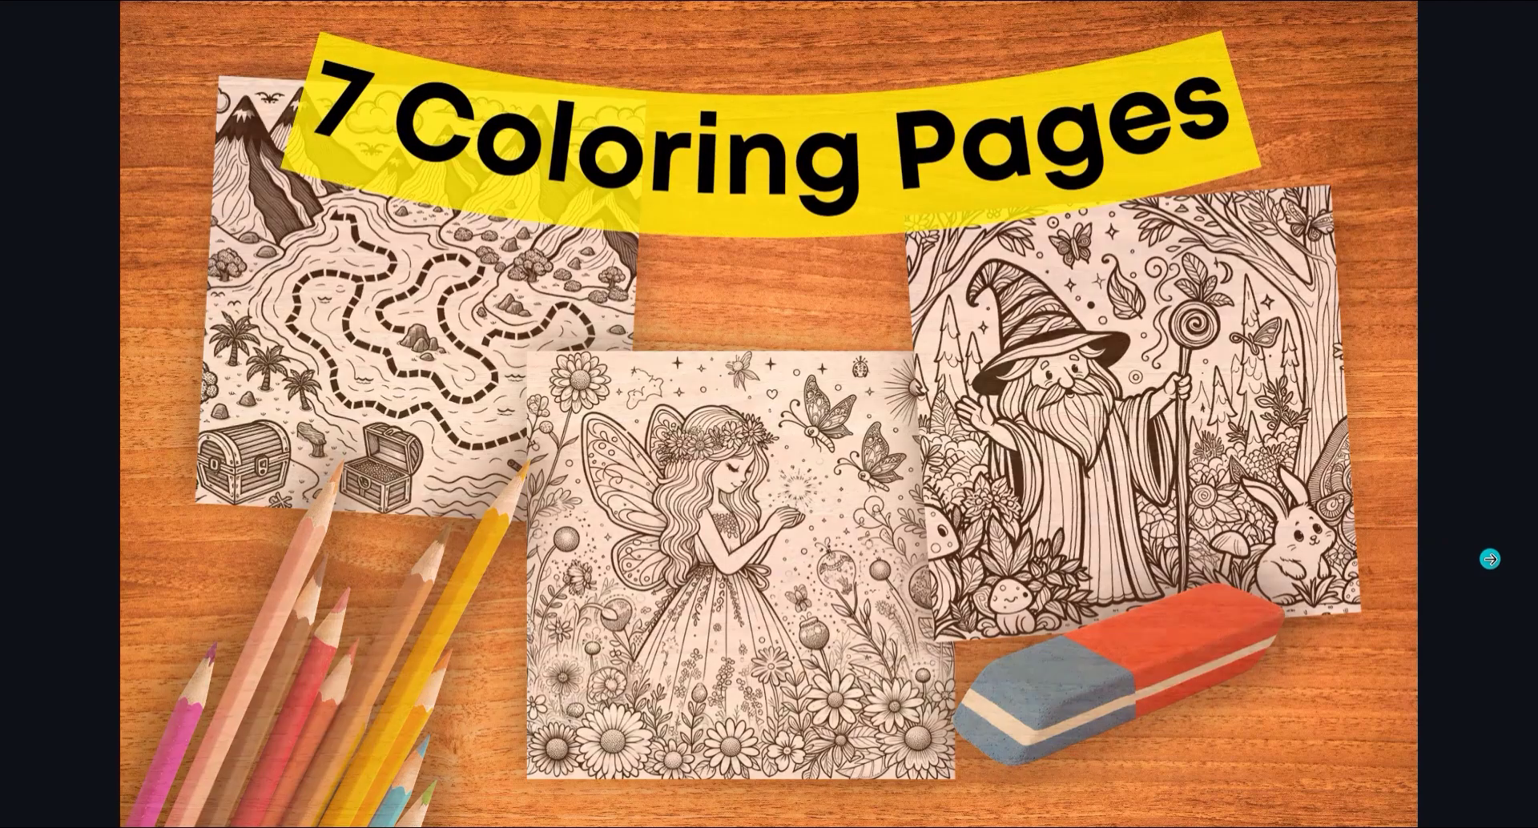
{"action": "left_click", "coordinate": [1490, 558]}
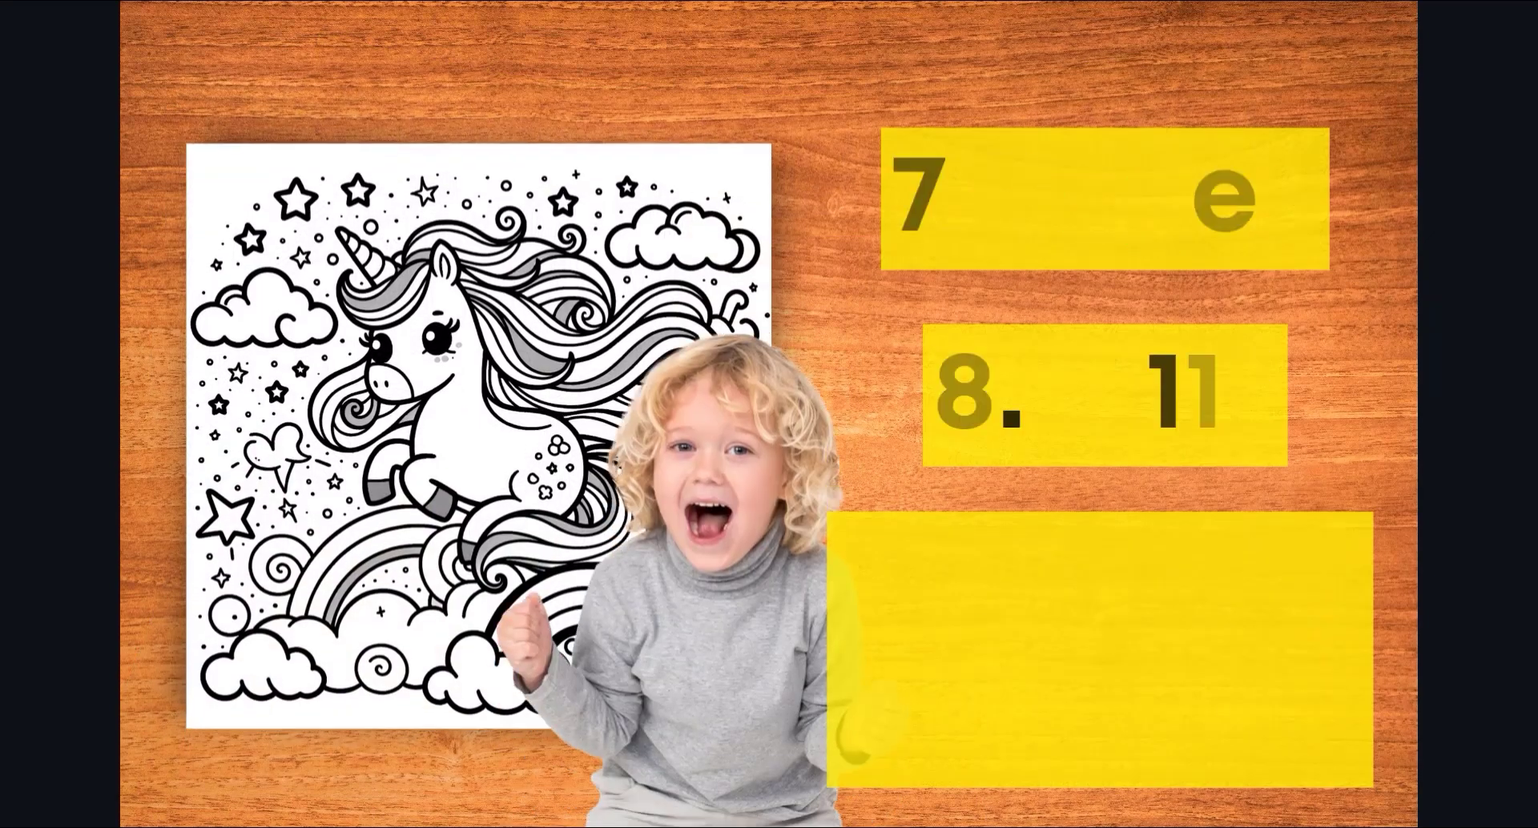
{"action": "key", "text": "Escape"}
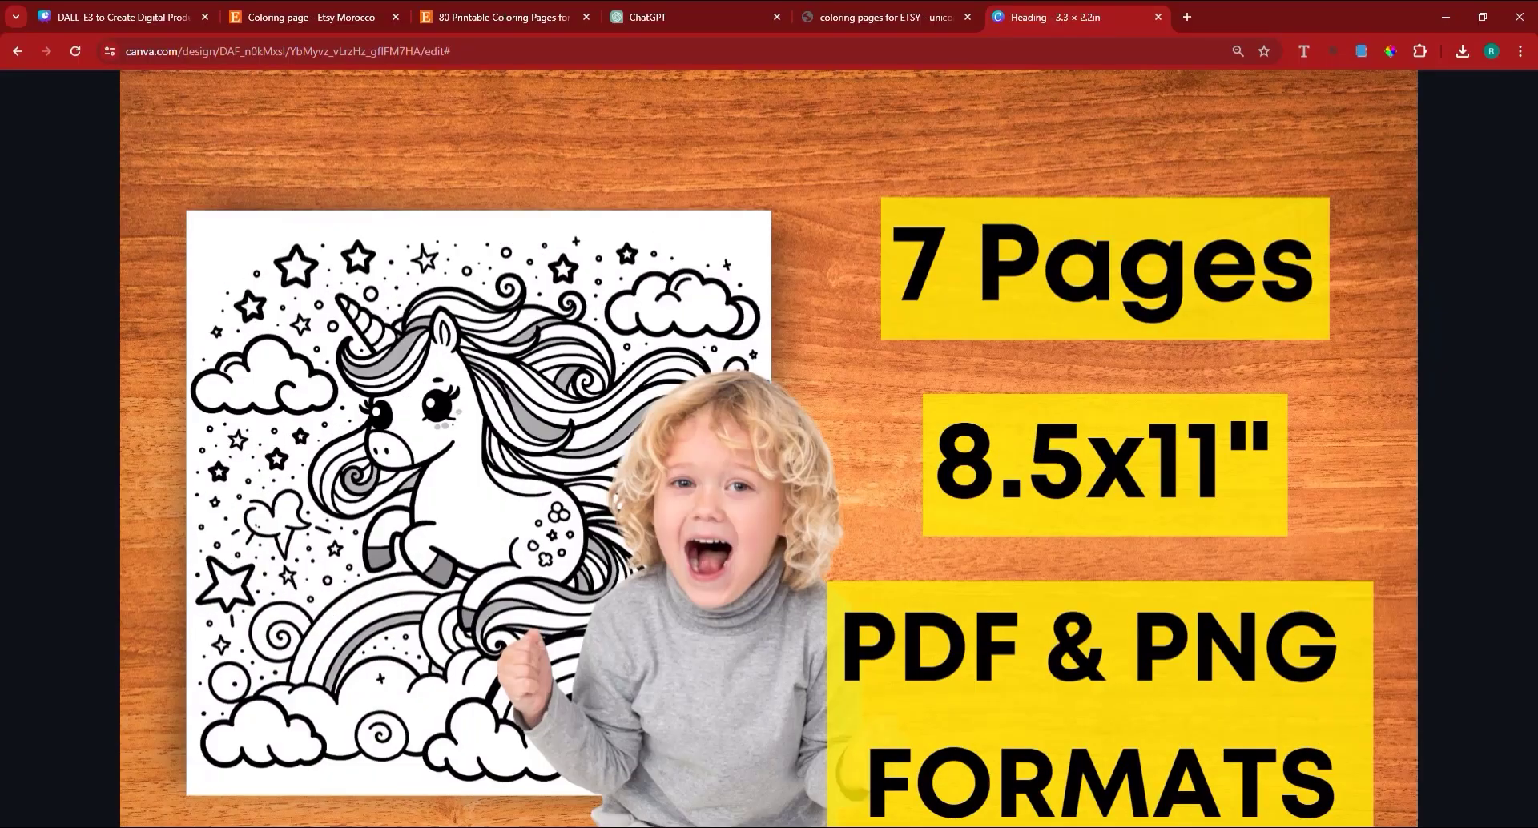
{"action": "key", "text": "Escape"}
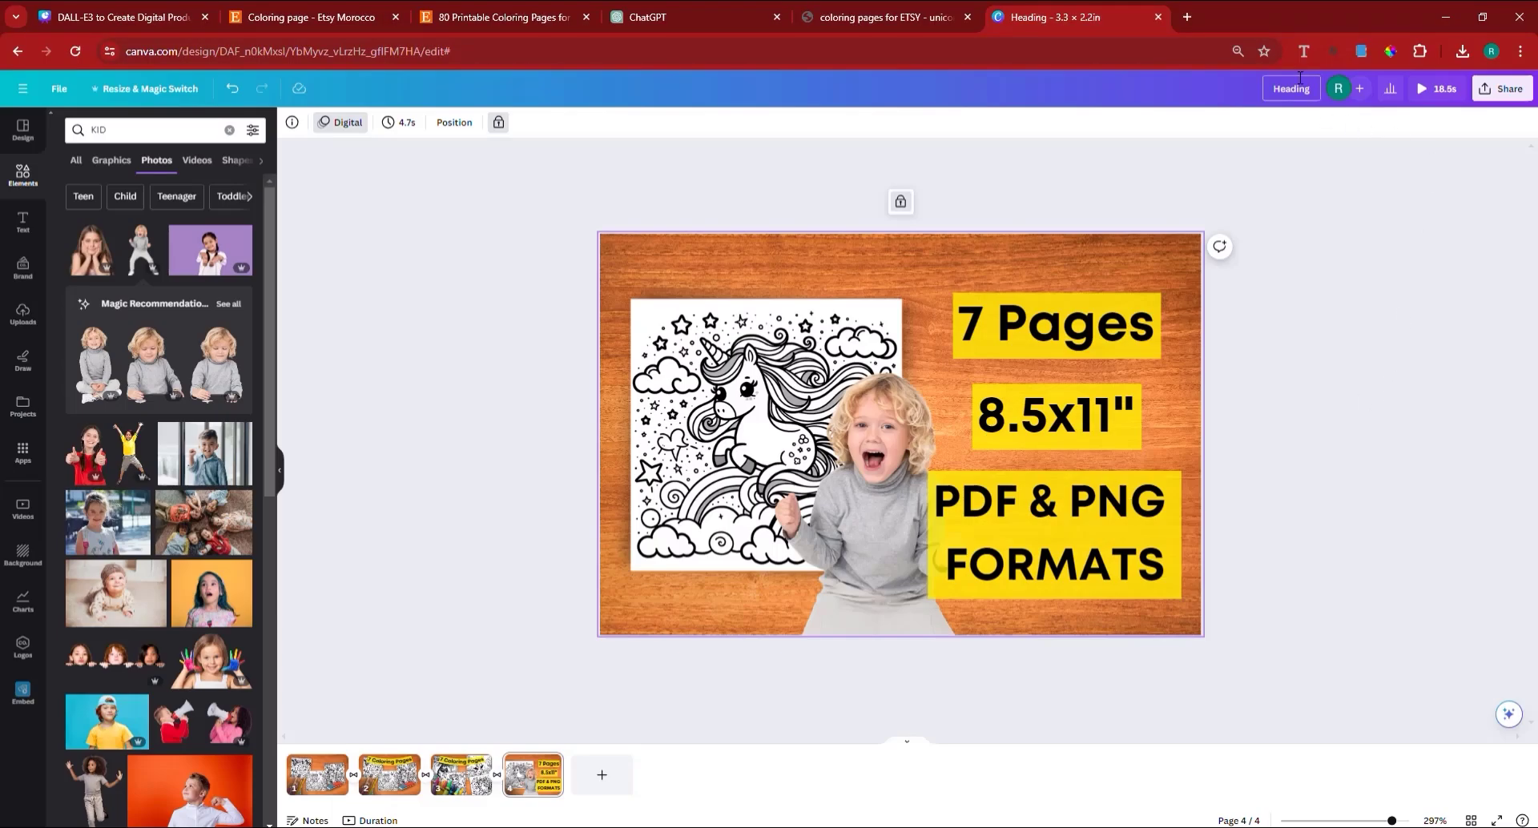
Step: Rename the design as "ETSY COLORING PAGES VIDEO"
{"action": "type", "text": "ETSY COLORING PAGES VIDEO"}
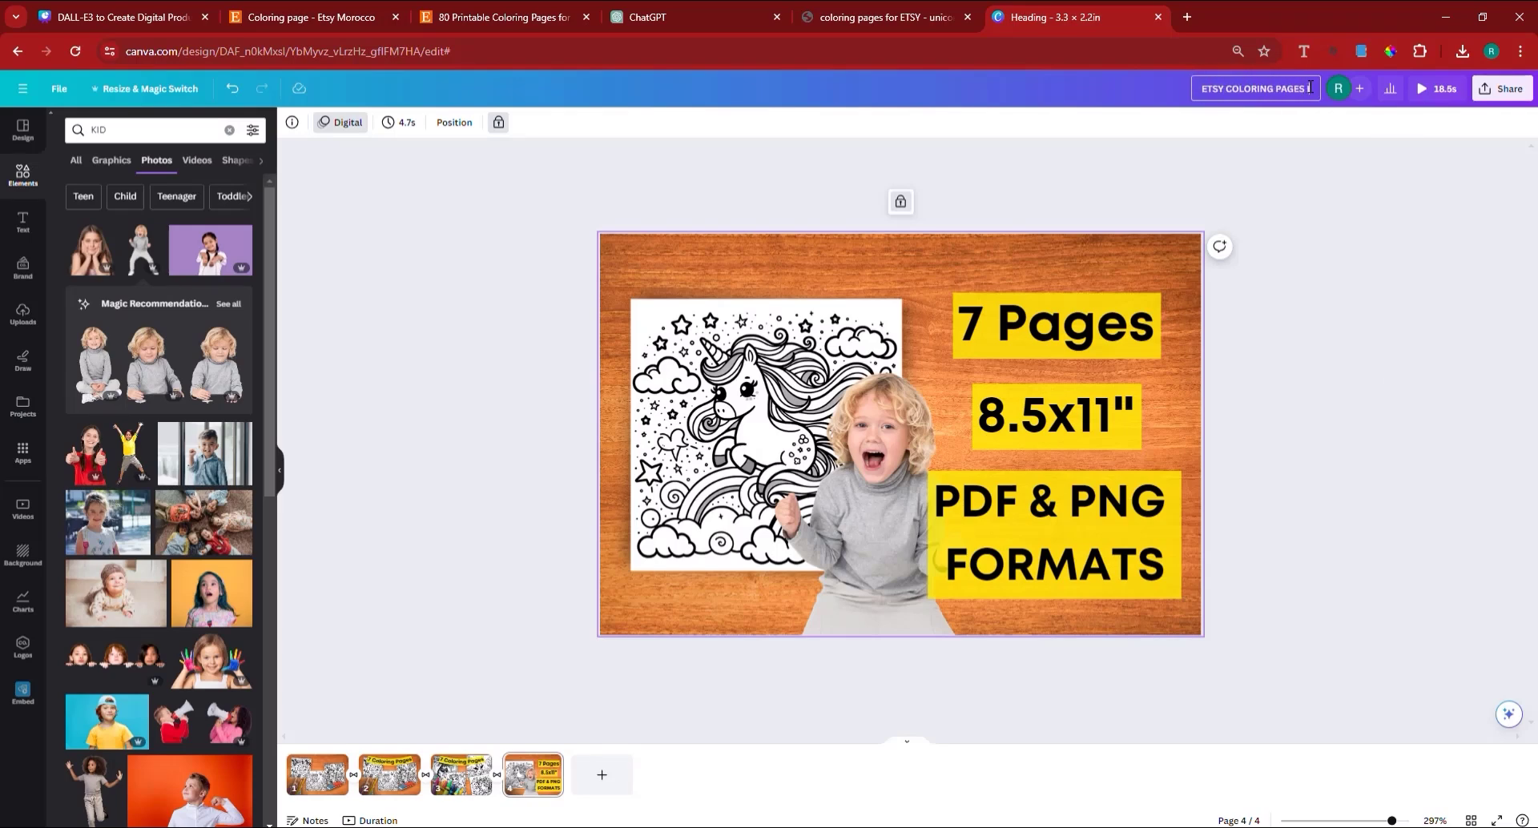
{"action": "left_click", "coordinate": [1502, 88]}
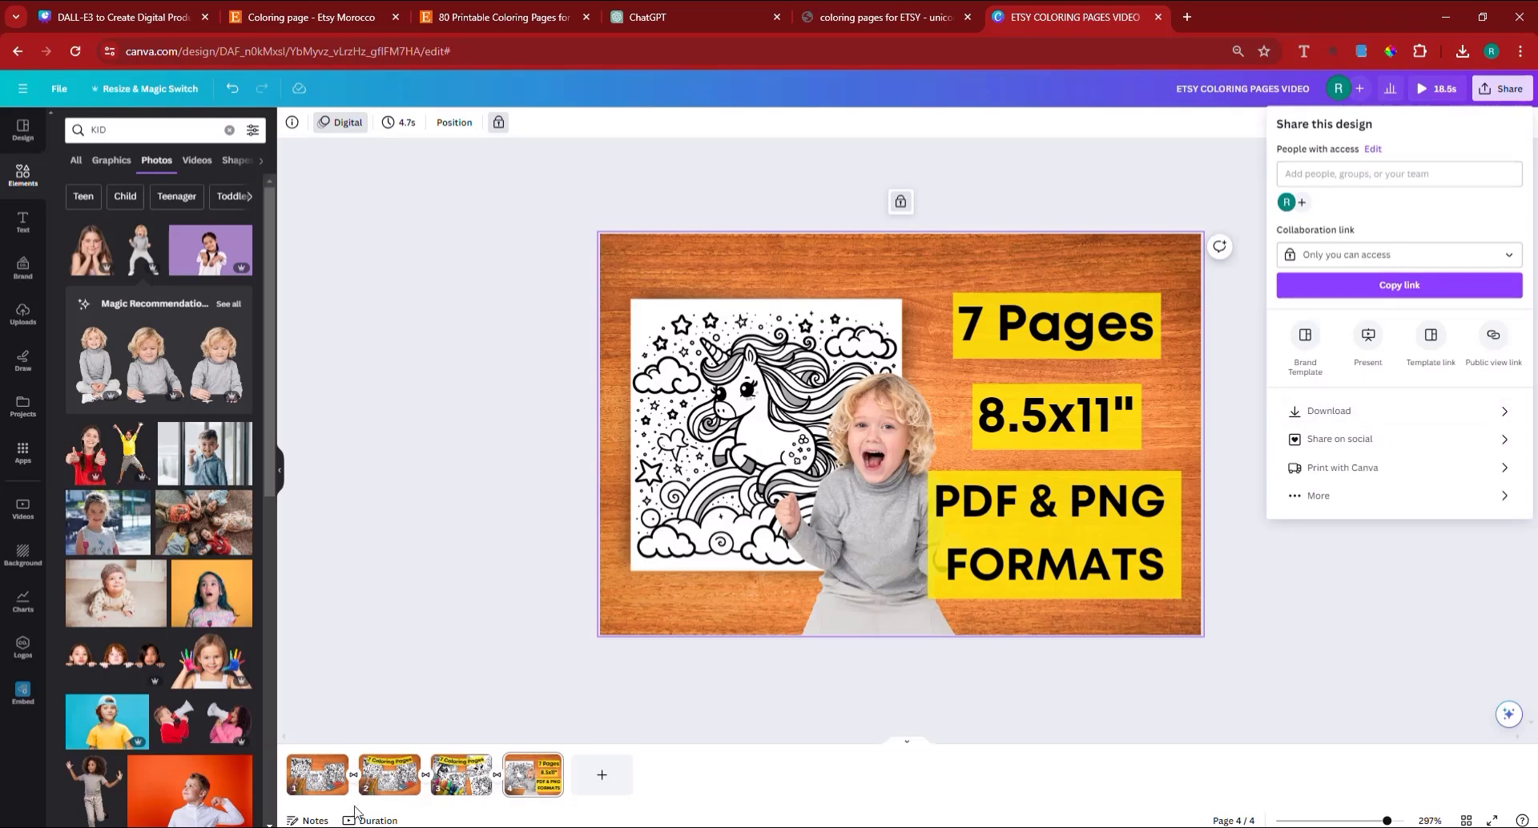
{"action": "left_click", "coordinate": [361, 697]}
Step: Set page 1's timing to 4.0 s and apply it to all 4 pages
{"action": "left_click", "coordinate": [320, 777]}
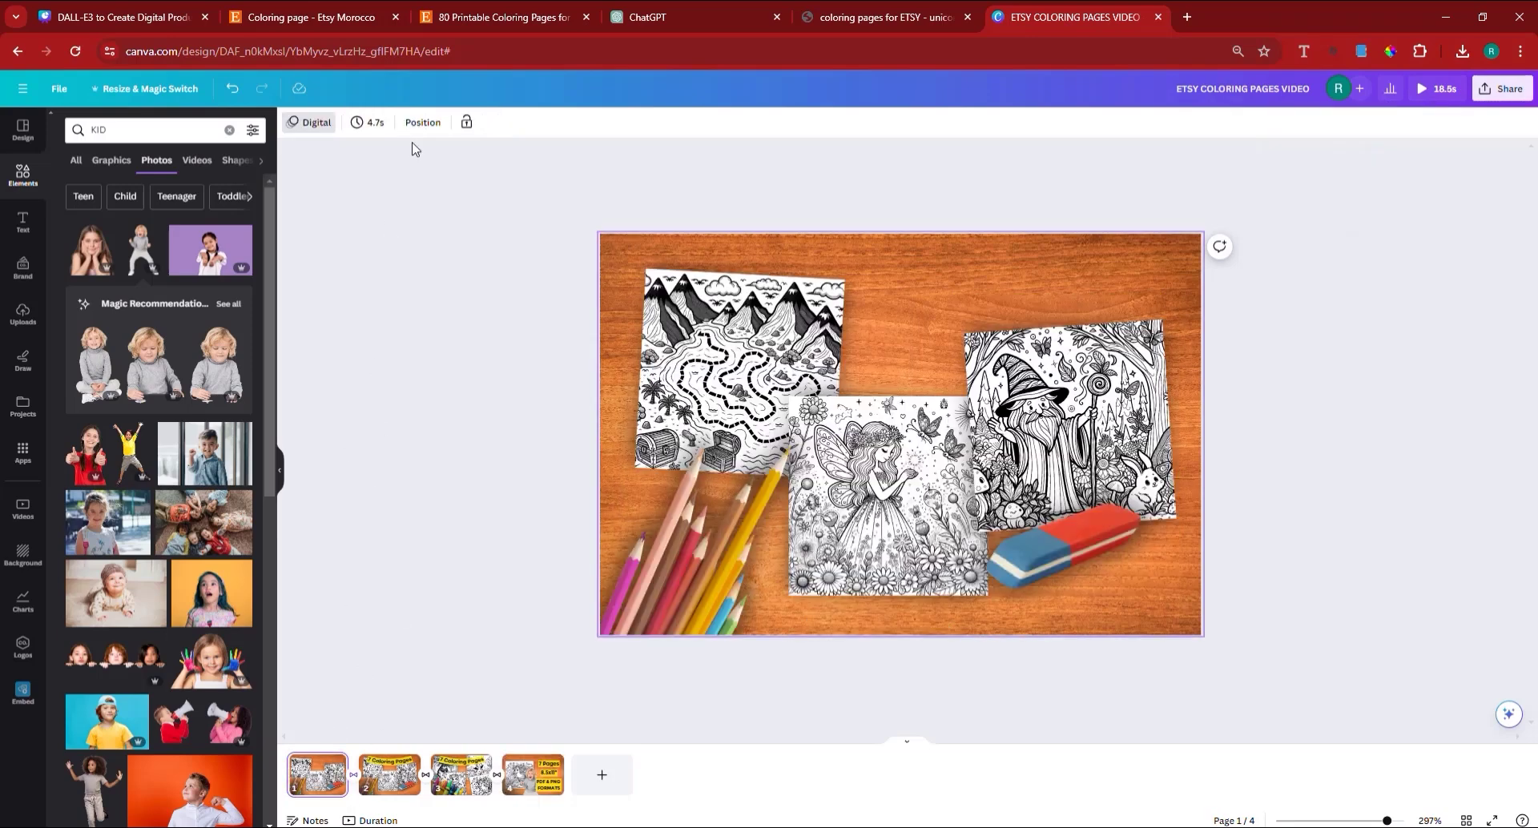
{"action": "left_click", "coordinate": [368, 123]}
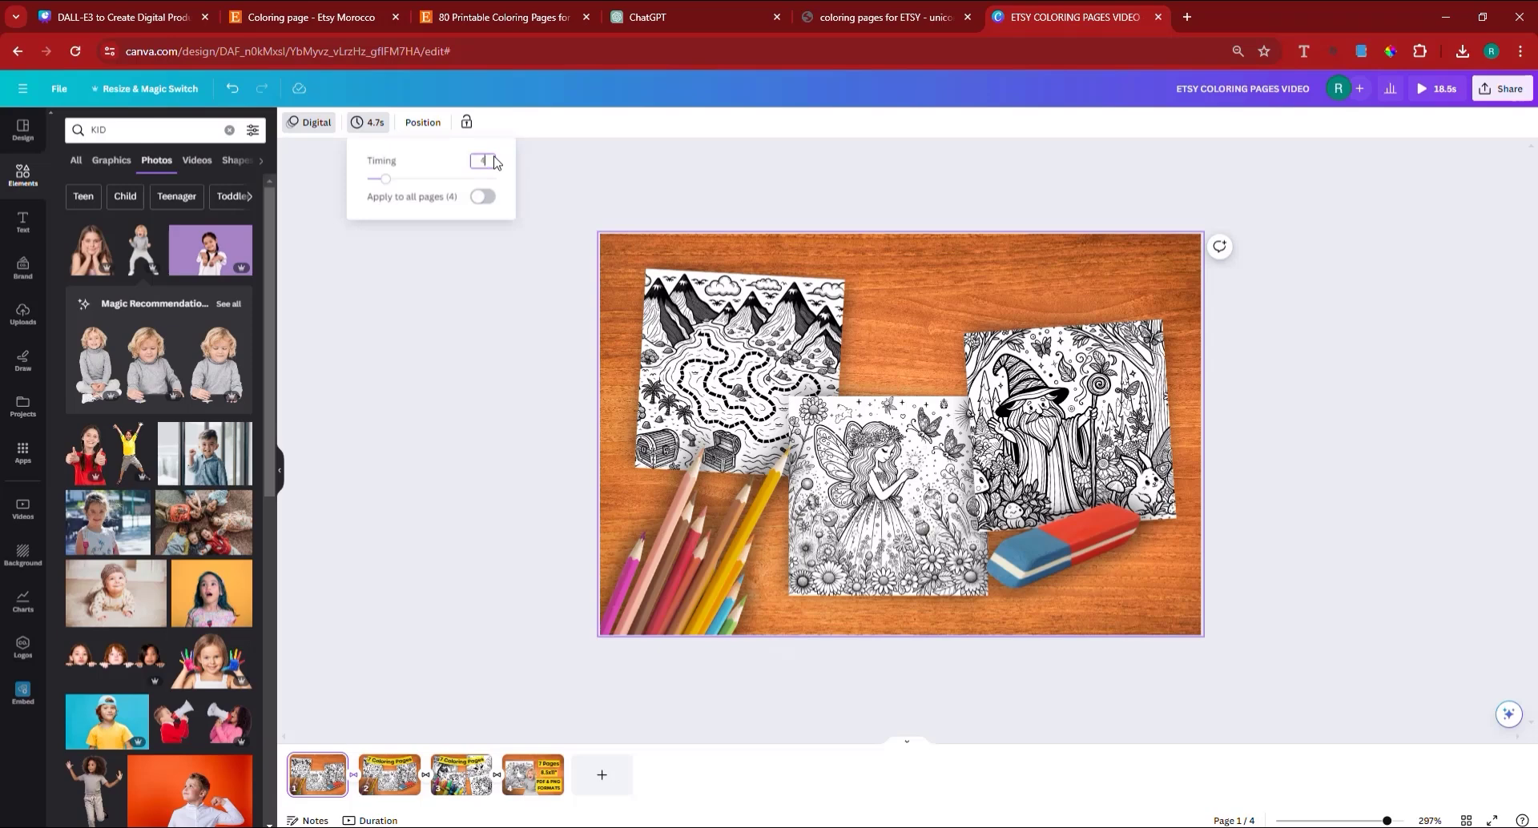
{"action": "left_click", "coordinate": [482, 196]}
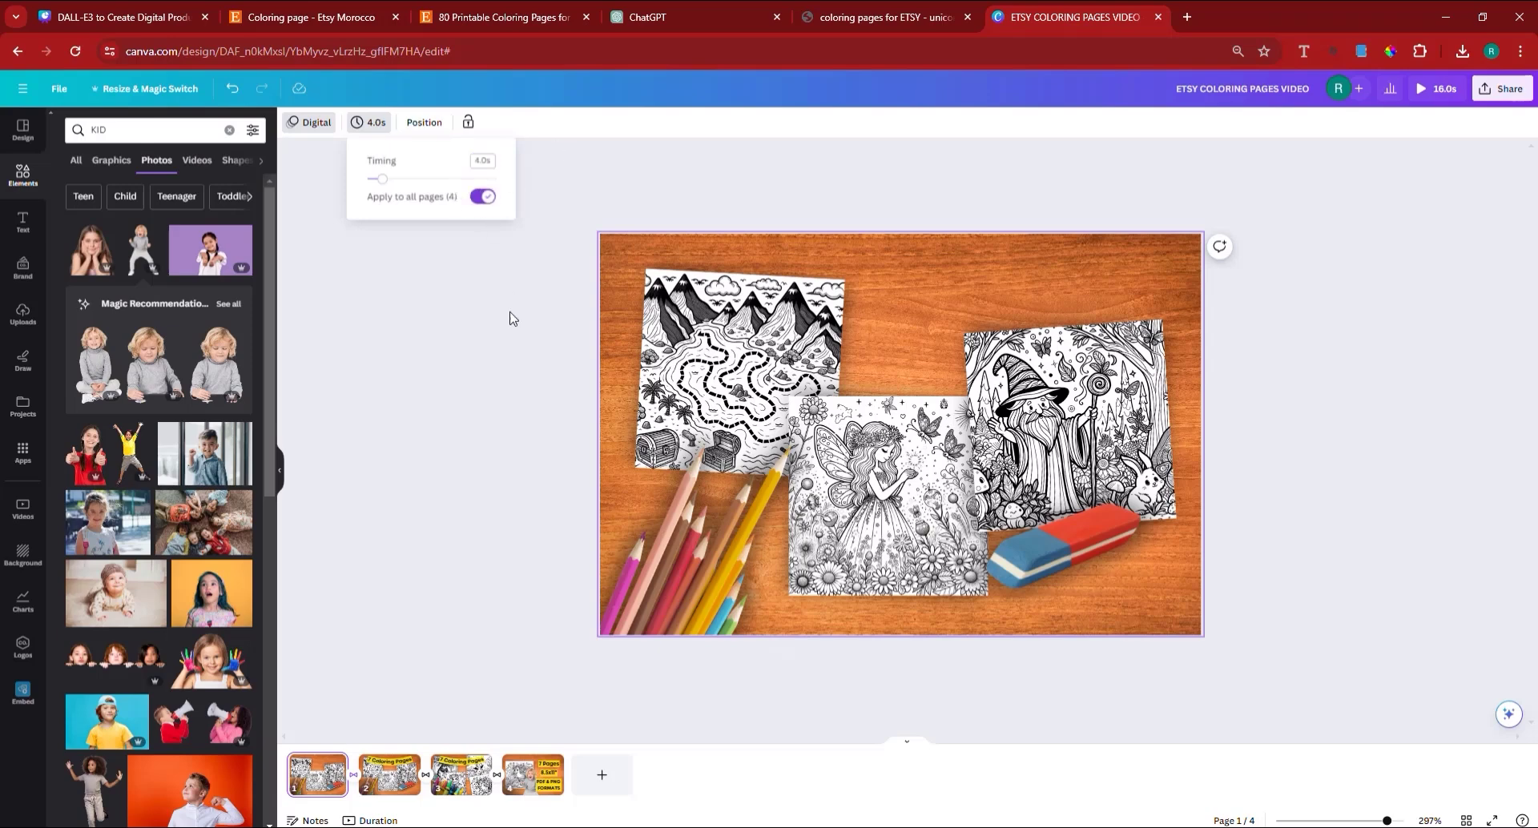
{"action": "left_click", "coordinate": [1458, 275]}
Step: Download all 4 pages of the design as an MP4 video
{"action": "left_click", "coordinate": [1517, 94]}
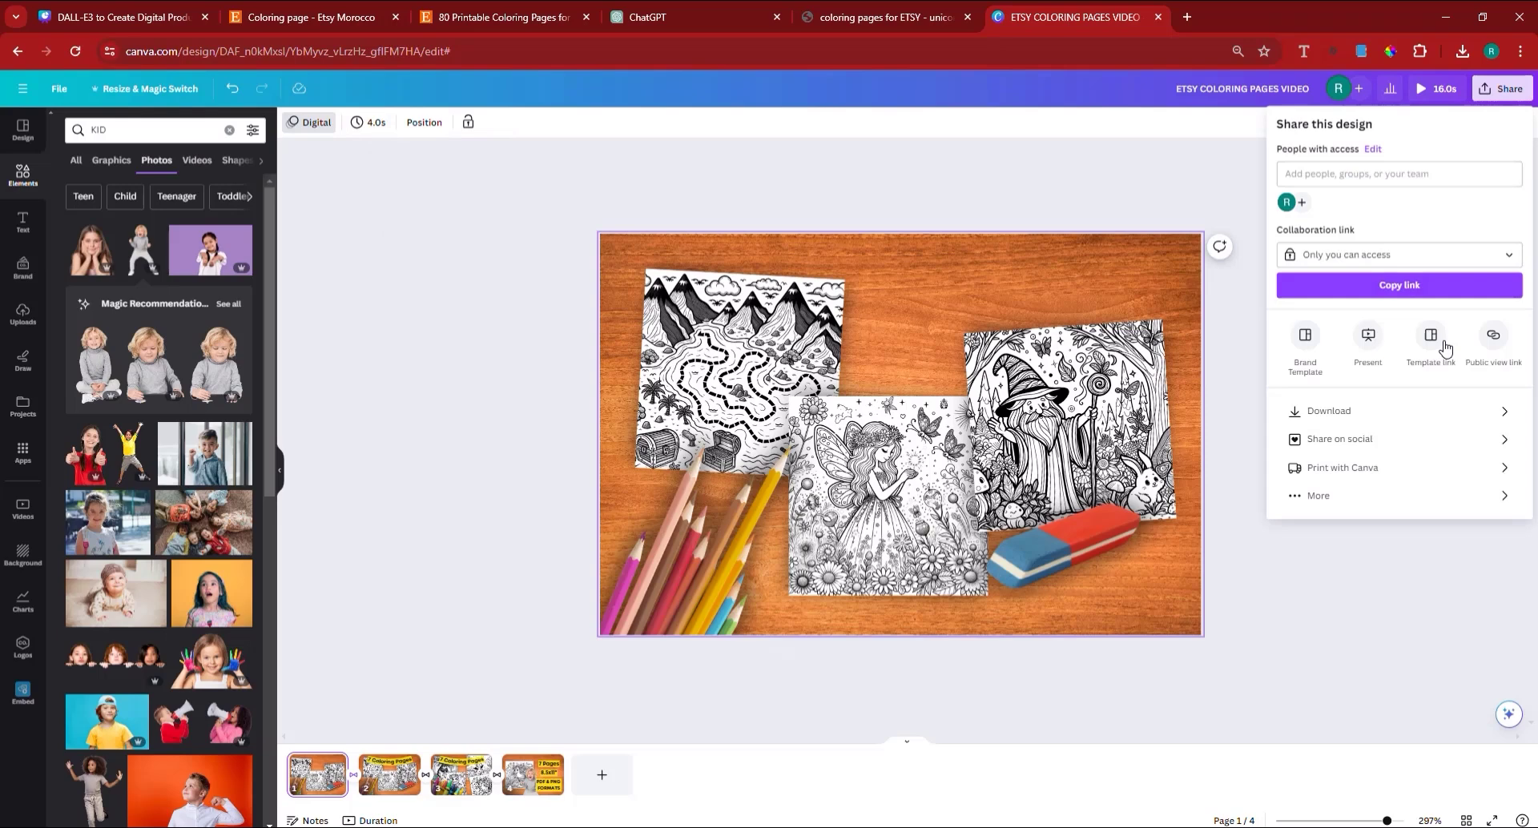
{"action": "left_click", "coordinate": [1381, 422]}
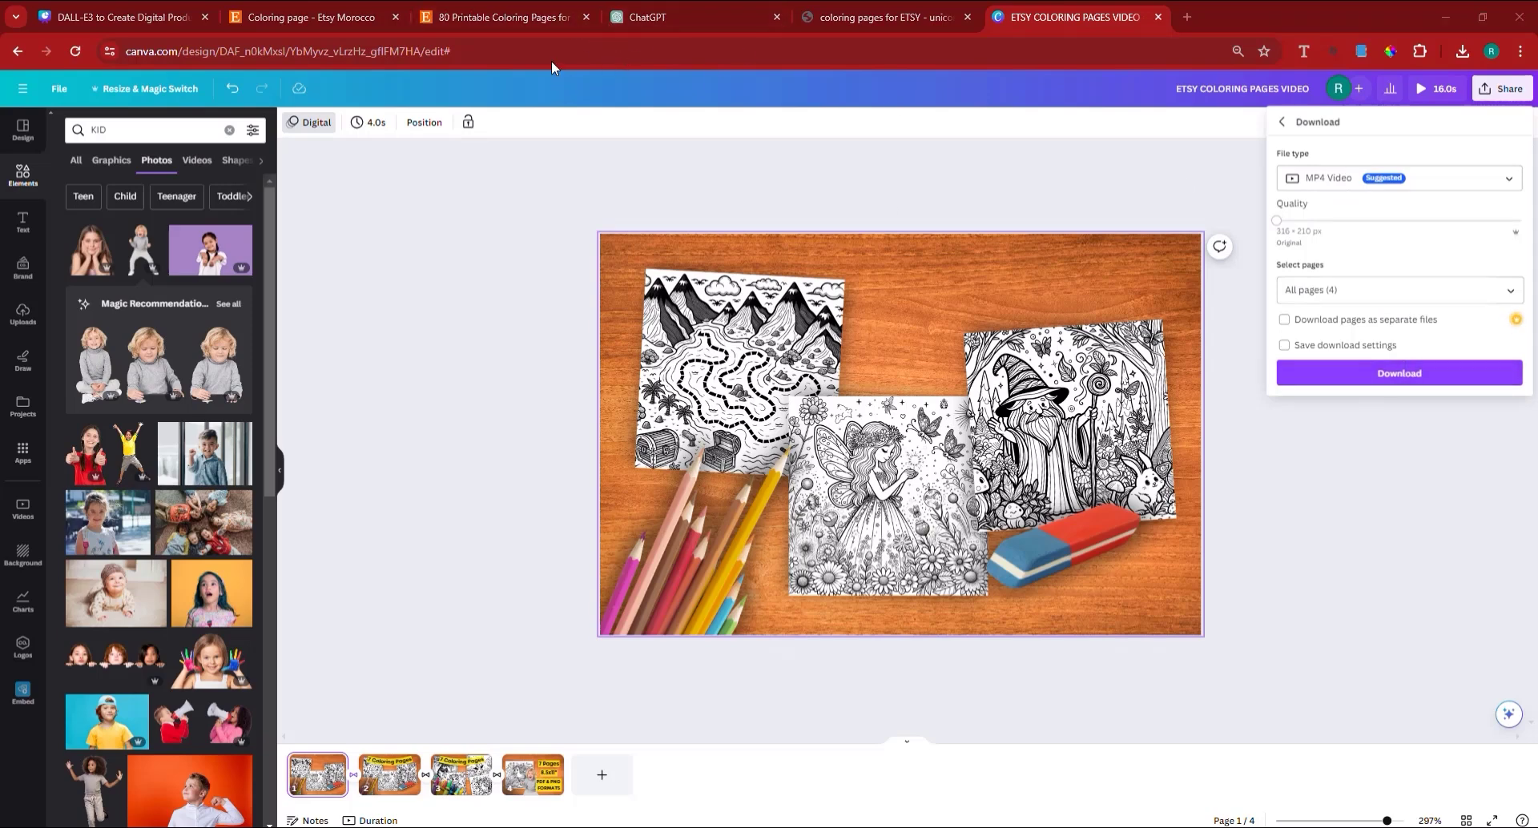
{"action": "left_click", "coordinate": [1423, 373]}
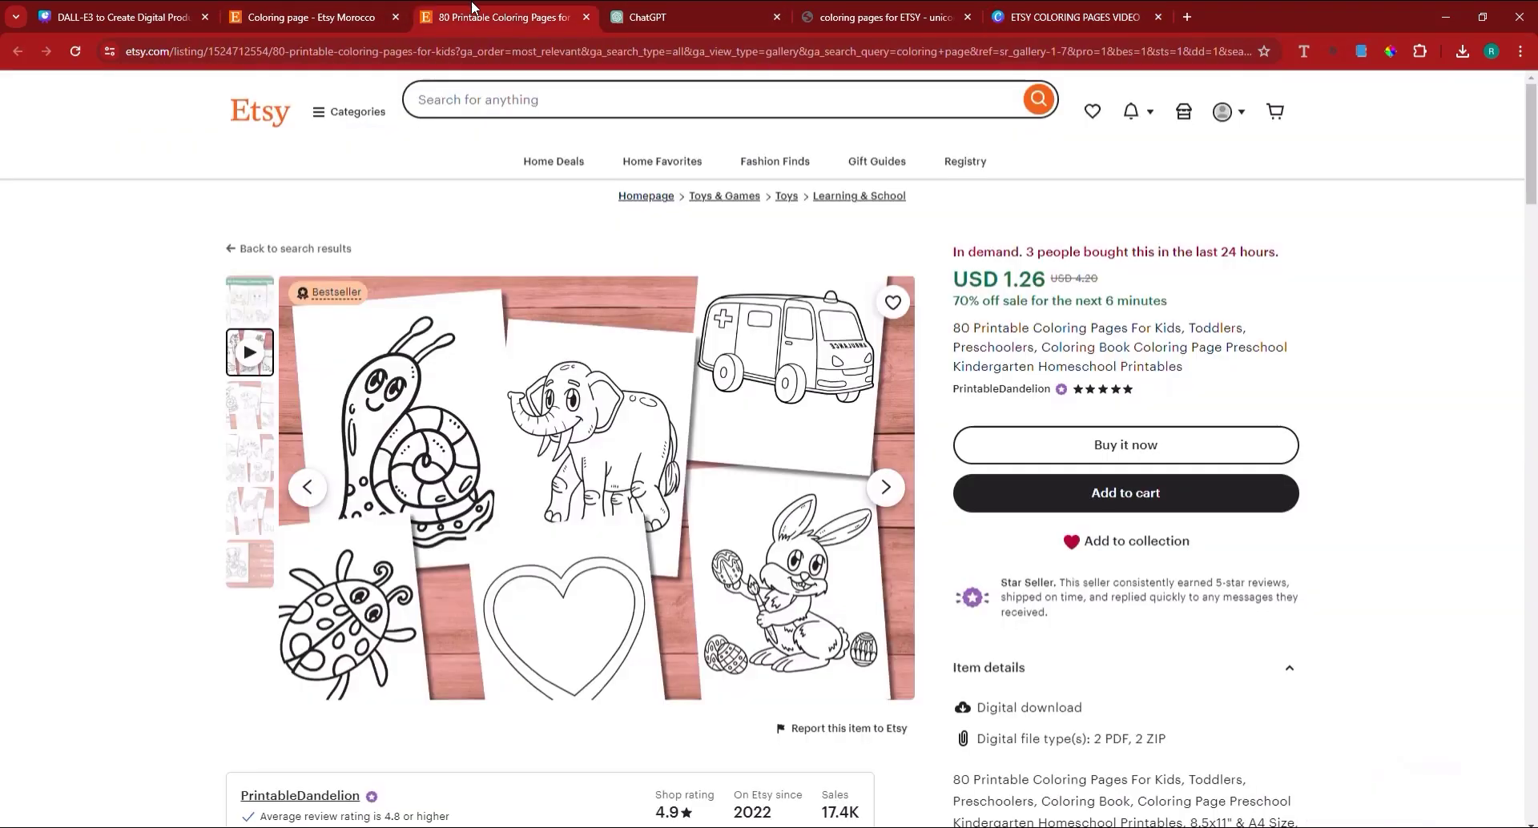
Step: Switch to the Etsy listing of 80 printable coloring pages and review its title, price and item details
{"action": "left_click", "coordinate": [496, 16]}
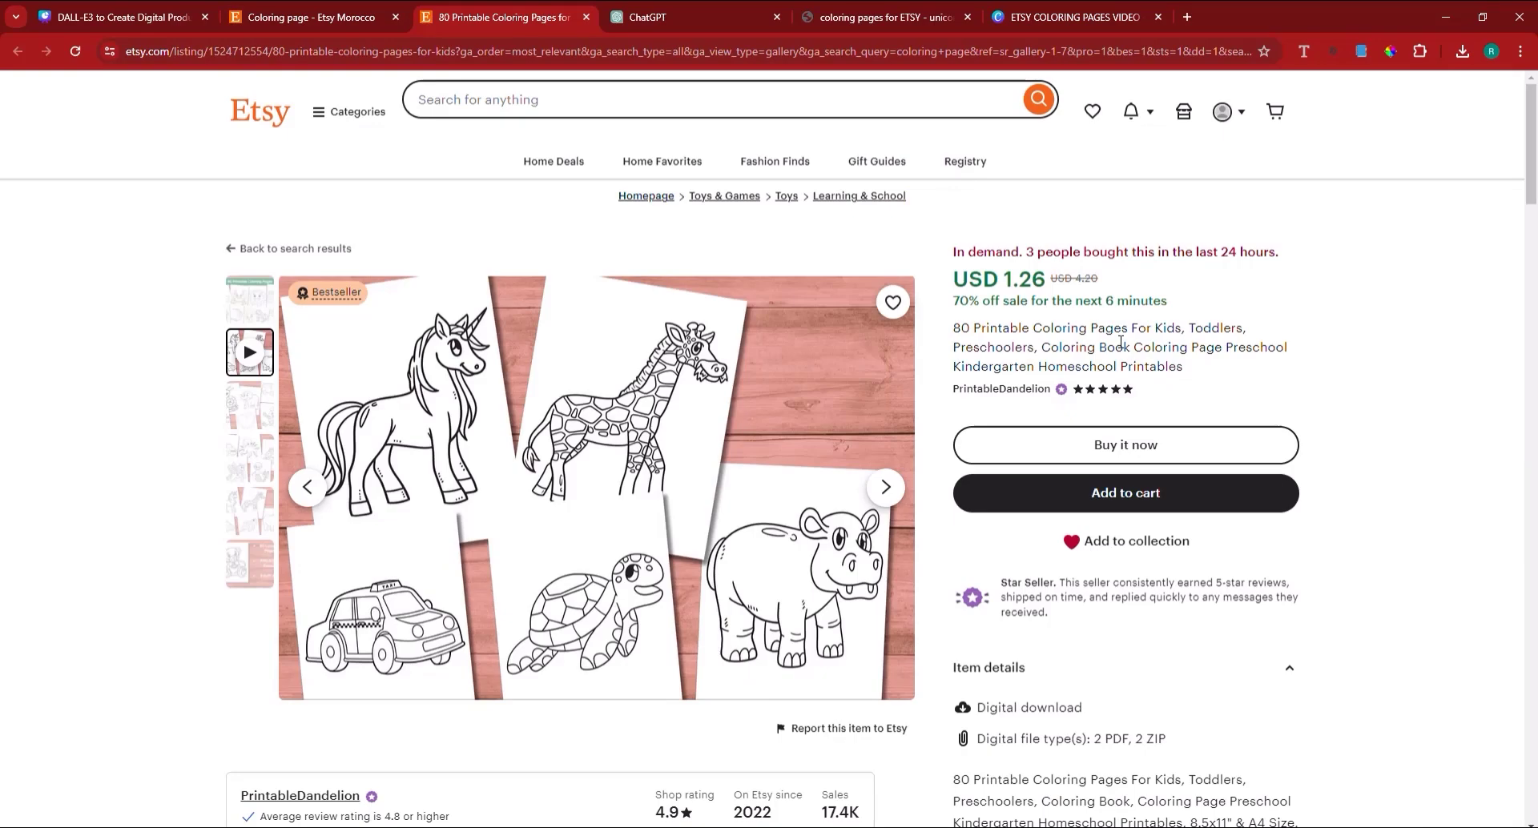
{"action": "scroll", "coordinate": [1160, 437], "scroll_direction": "down", "scroll_amount": 2}
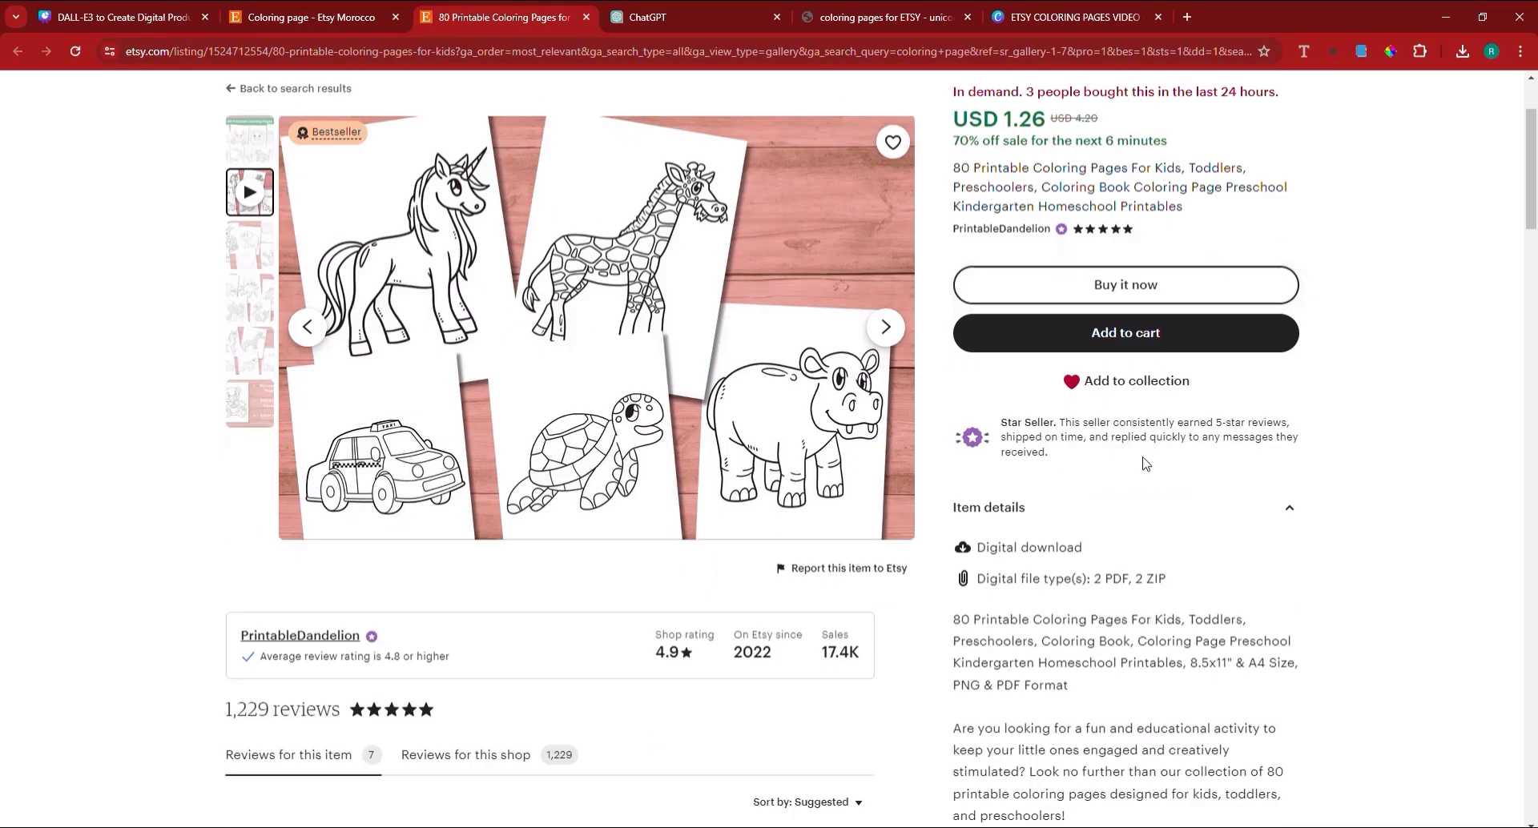
{"action": "scroll", "coordinate": [1157, 444], "scroll_direction": "down", "scroll_amount": 1}
{"action": "scroll", "coordinate": [1119, 606], "scroll_direction": "up", "scroll_amount": 3}
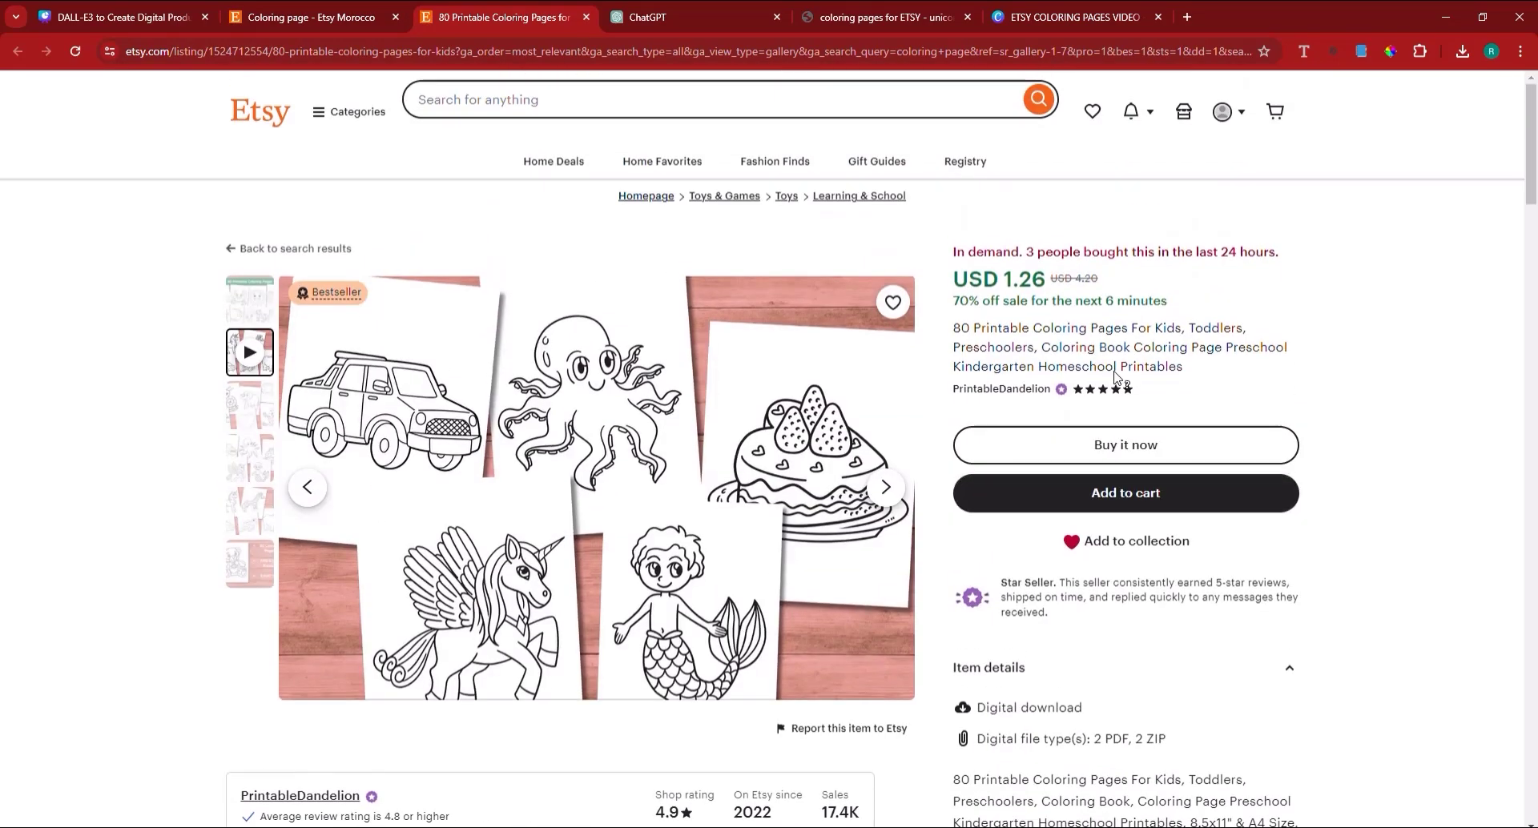
Step: Switch to ChatGPT and start the prompt "i WANT TO LIST THE 7 PAGES ON ETSY IN PNG AND PDF FORMATS of 8.5x8.5 inches size, and it's a"
{"action": "left_click", "coordinate": [662, 16]}
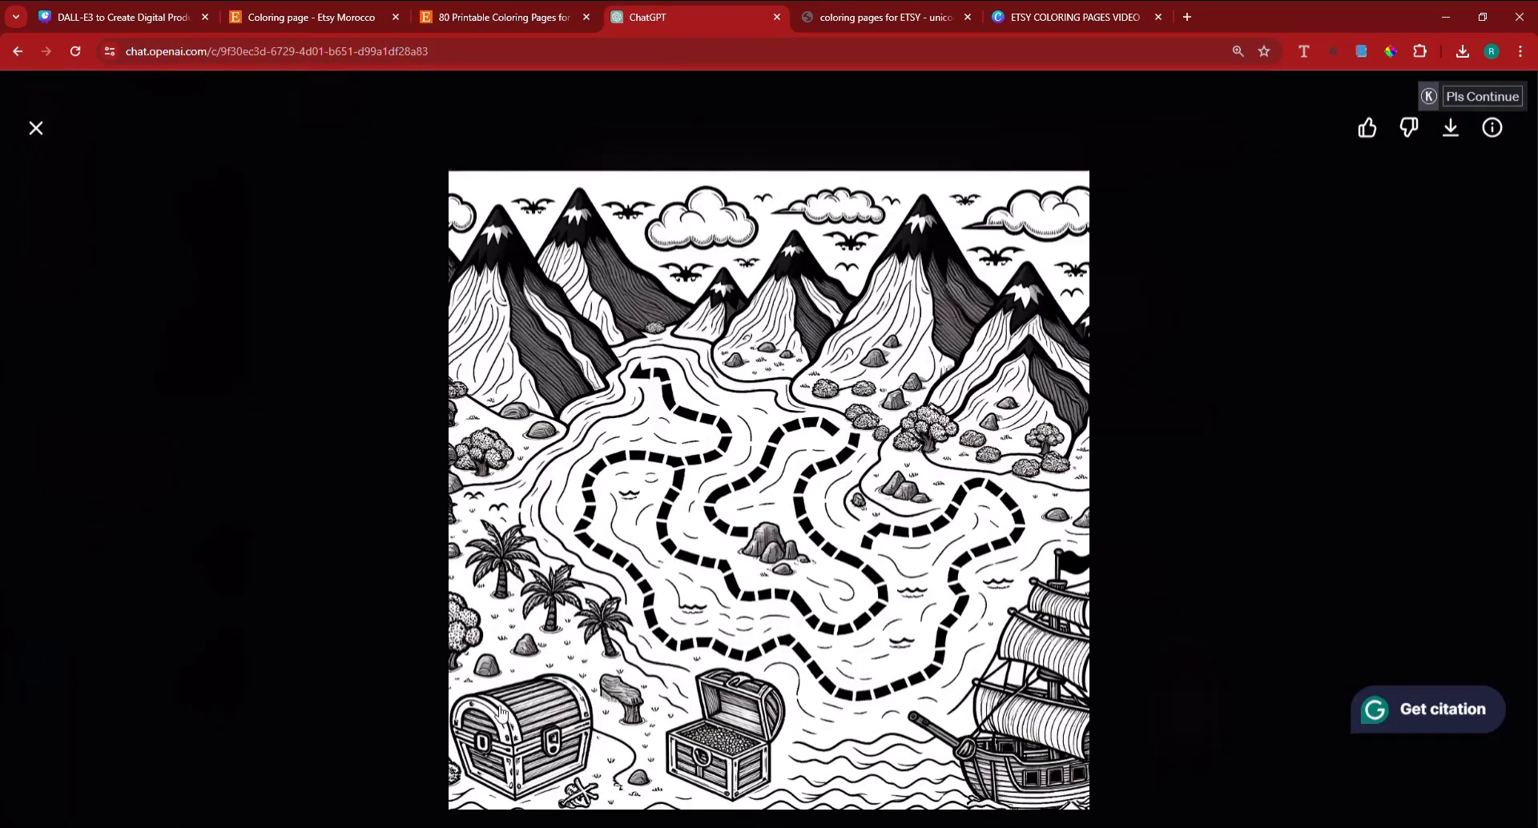
{"action": "key", "text": "Escape"}
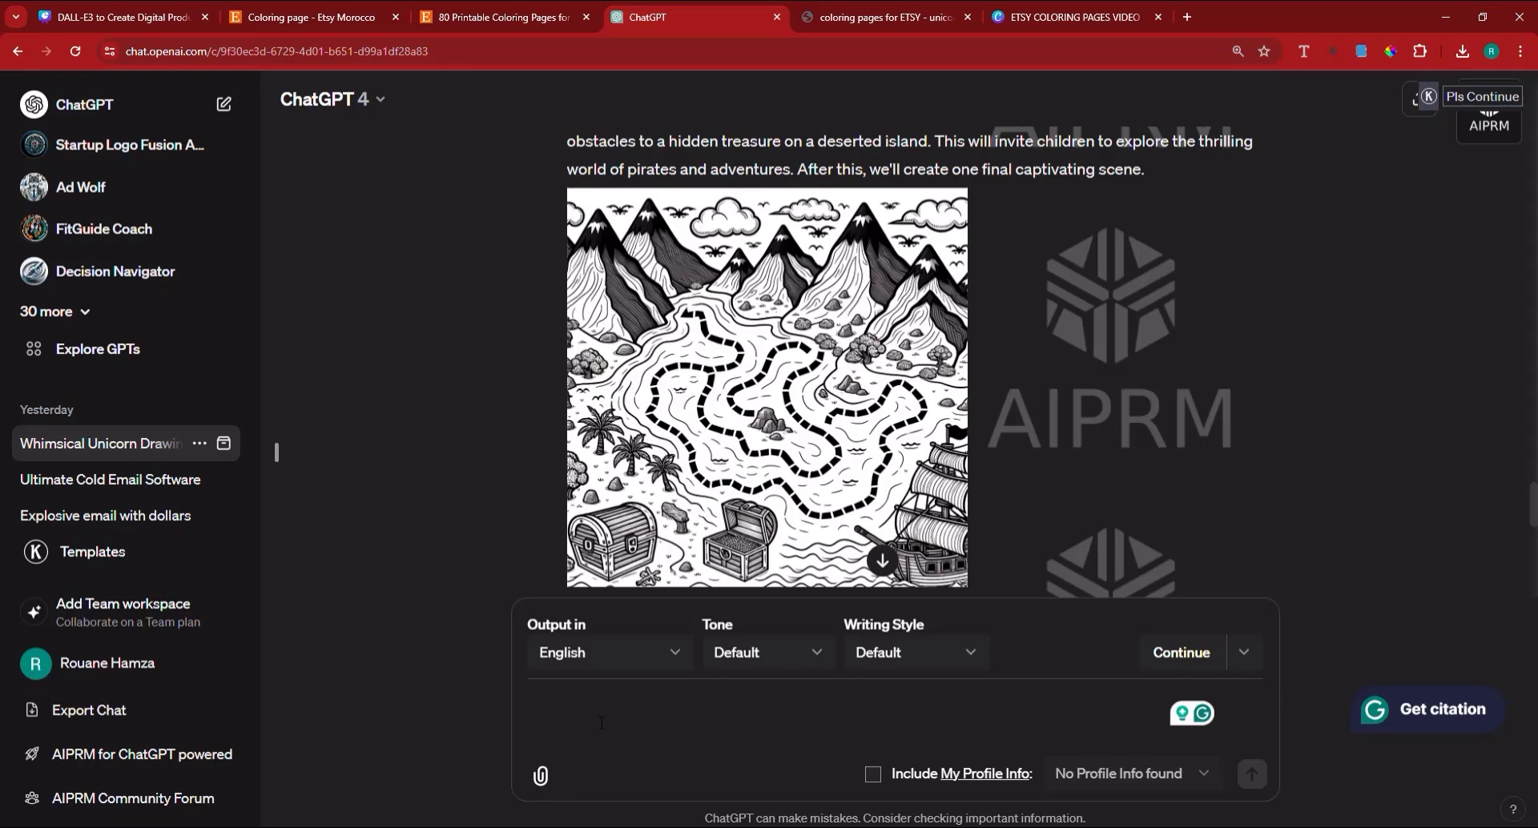
{"action": "type", "text": "i WANT TO"}
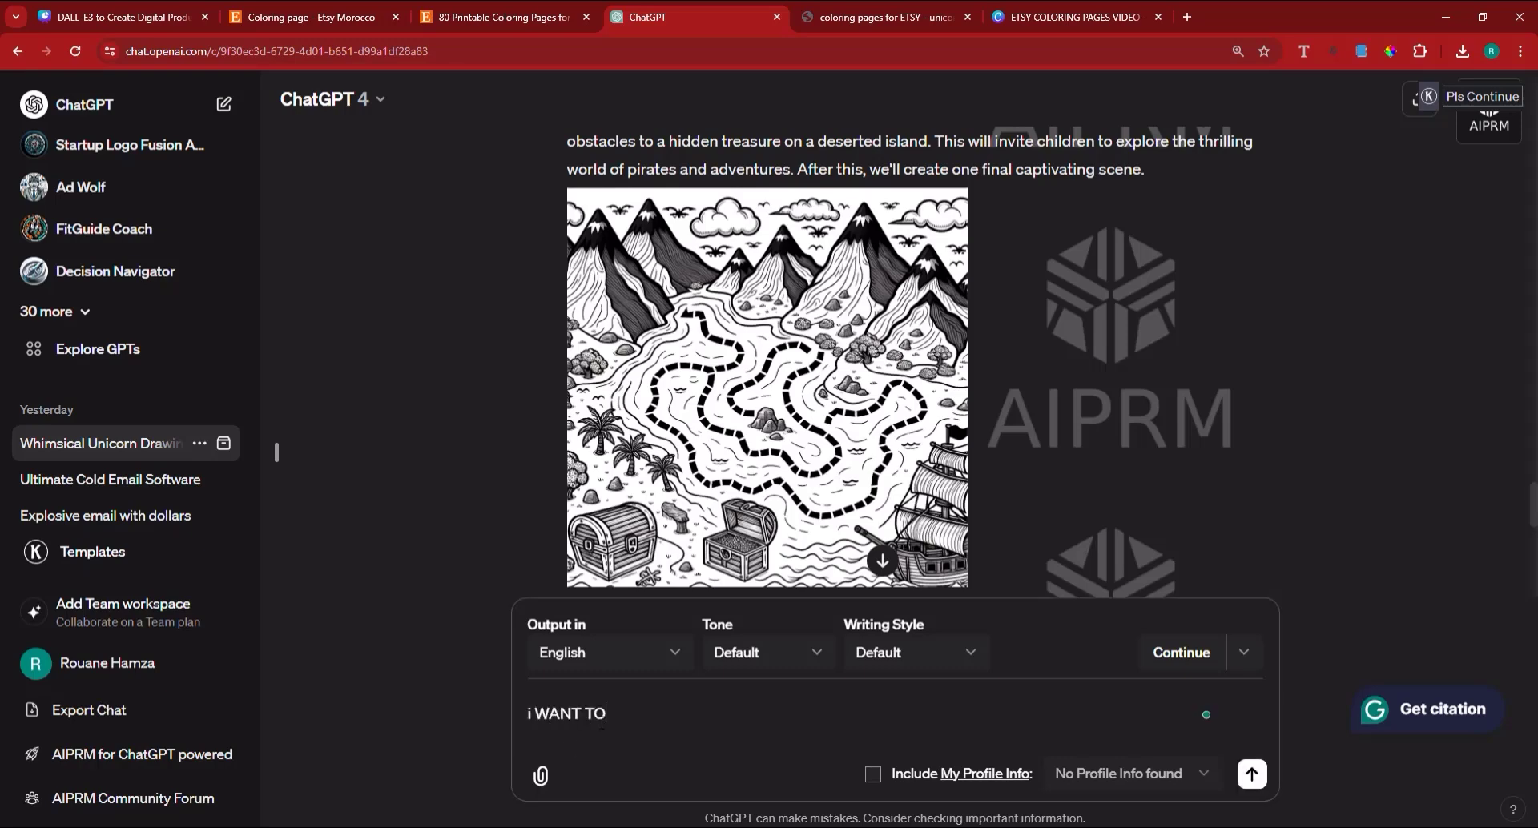
{"action": "type", "text": " LIST THE "}
{"action": "type", "text": "7 PAH"}
{"action": "type", "text": "ES I"}
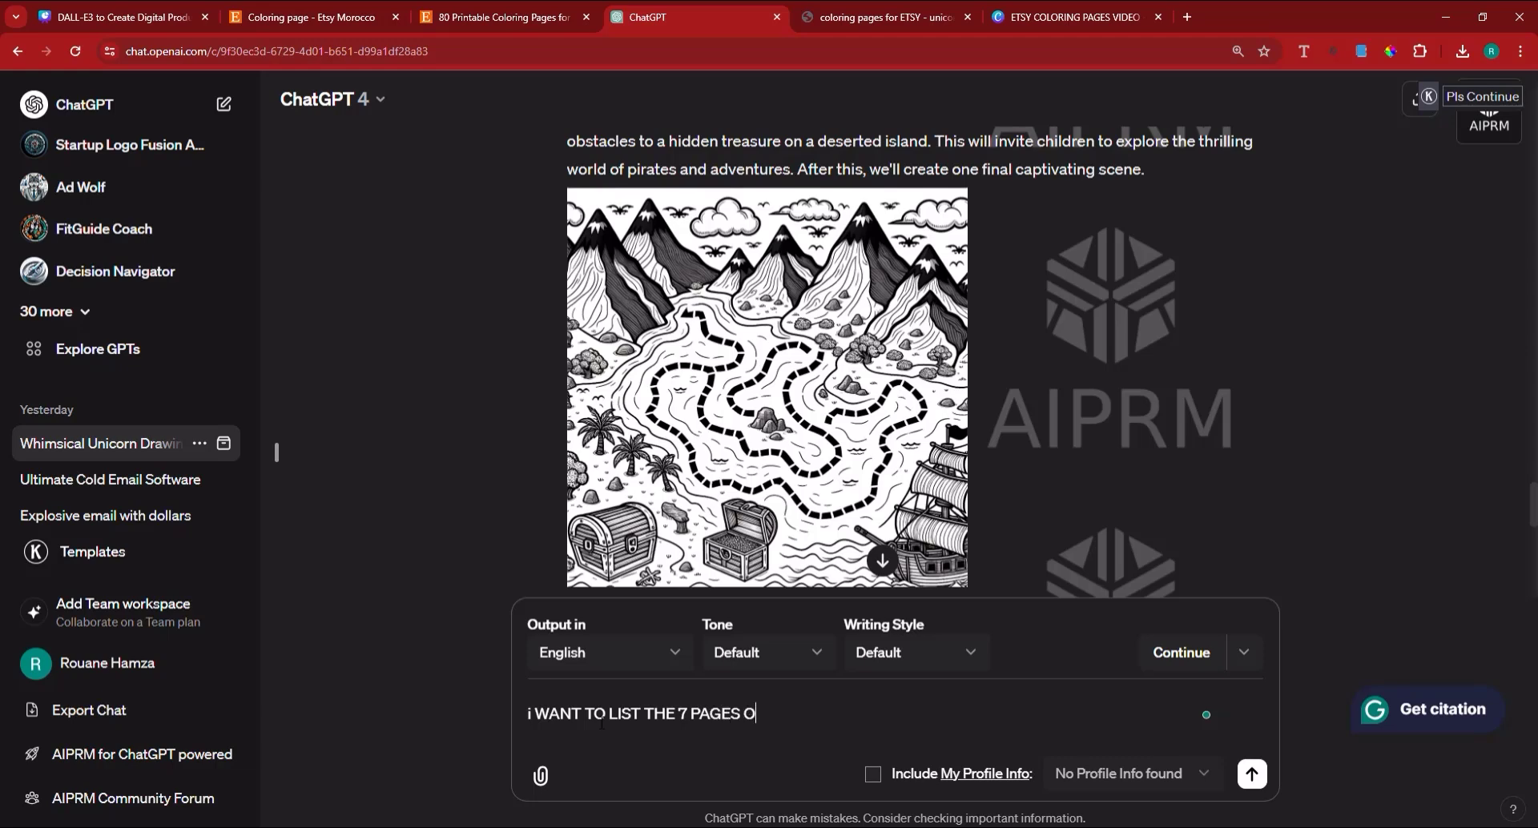
{"action": "type", "text": "N ETSY IN PNG AND P"}
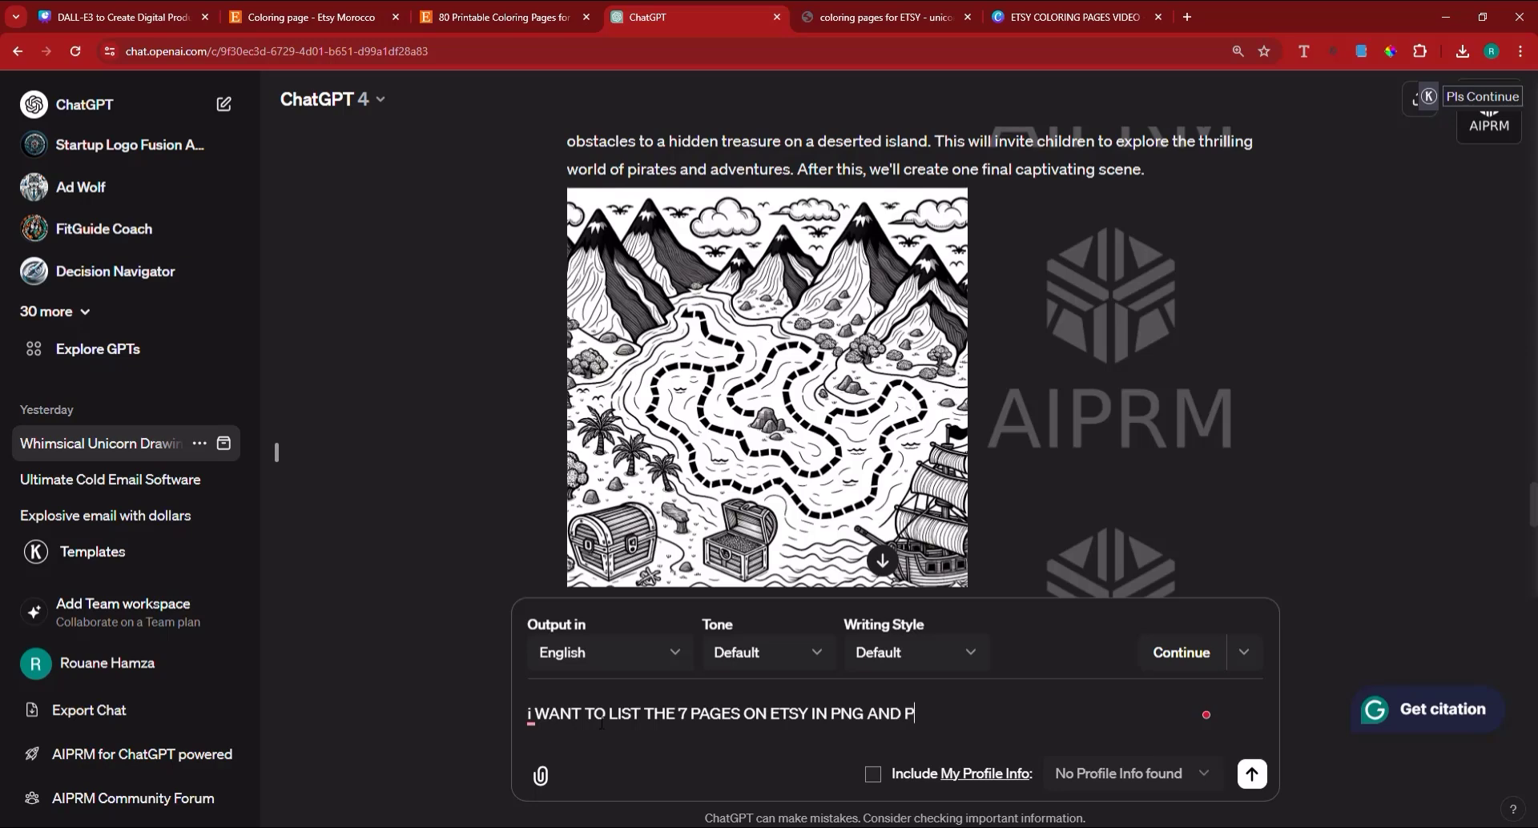
{"action": "type", "text": "DF FORMATS"}
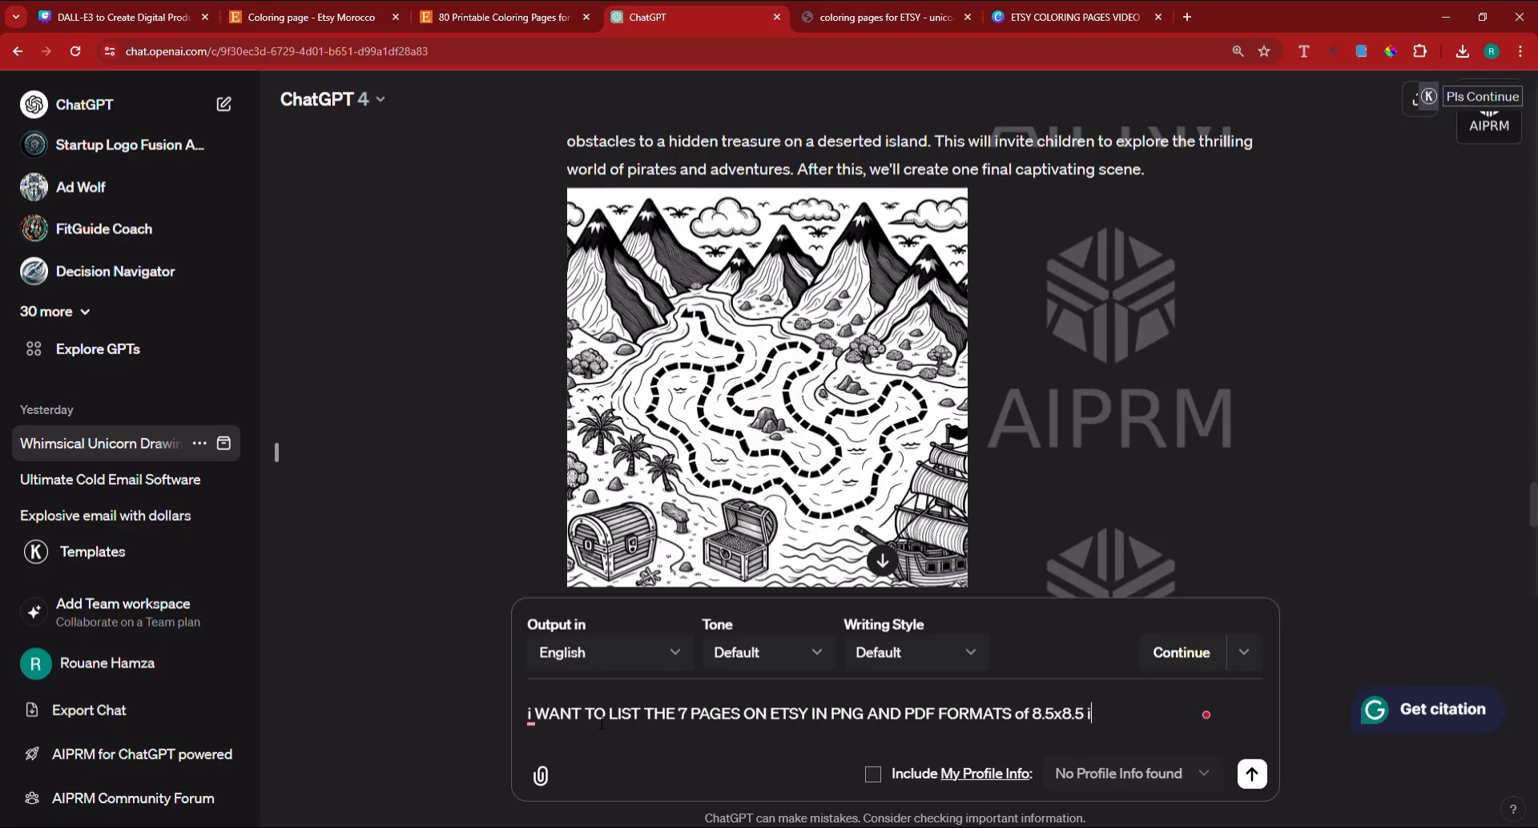
{"action": "type", "text": "of 8.5x8.5 ic"}
{"action": "key", "text": "BackSpace"}
{"action": "type", "text": "nches size, and it's a"}
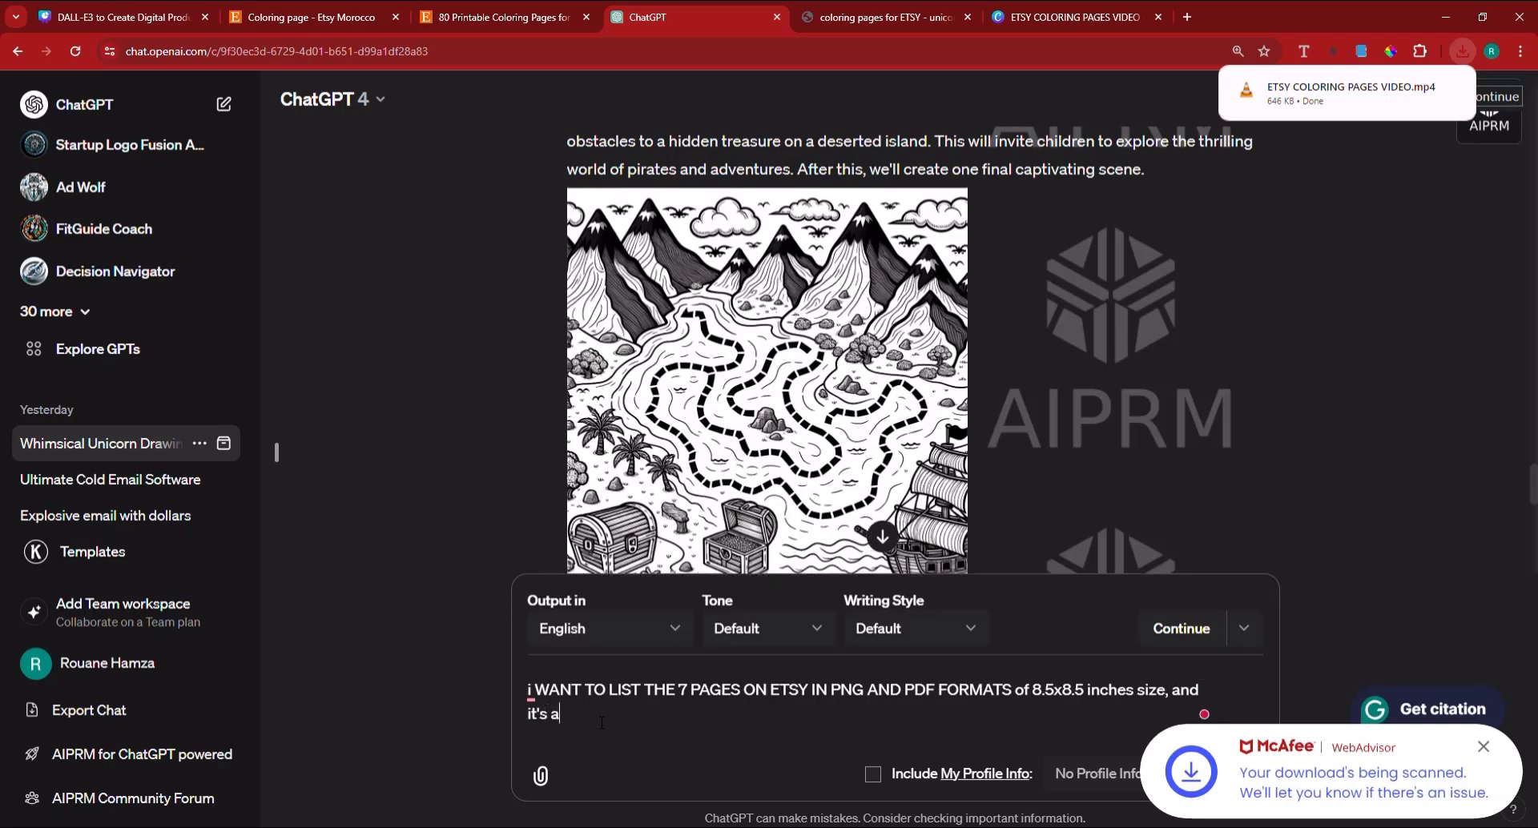
Step: Complete and send the prompt with "digital download for kids, who like to color and grow, and learn, generate a great title, and description for my etsy listing."
{"action": "type", "text": "digit"}
{"action": "key", "text": "BackSpace"}
{"action": "key", "text": "BackSpace"}
{"action": "key", "text": "BackSpace"}
{"action": "key", "text": "BackSpace"}
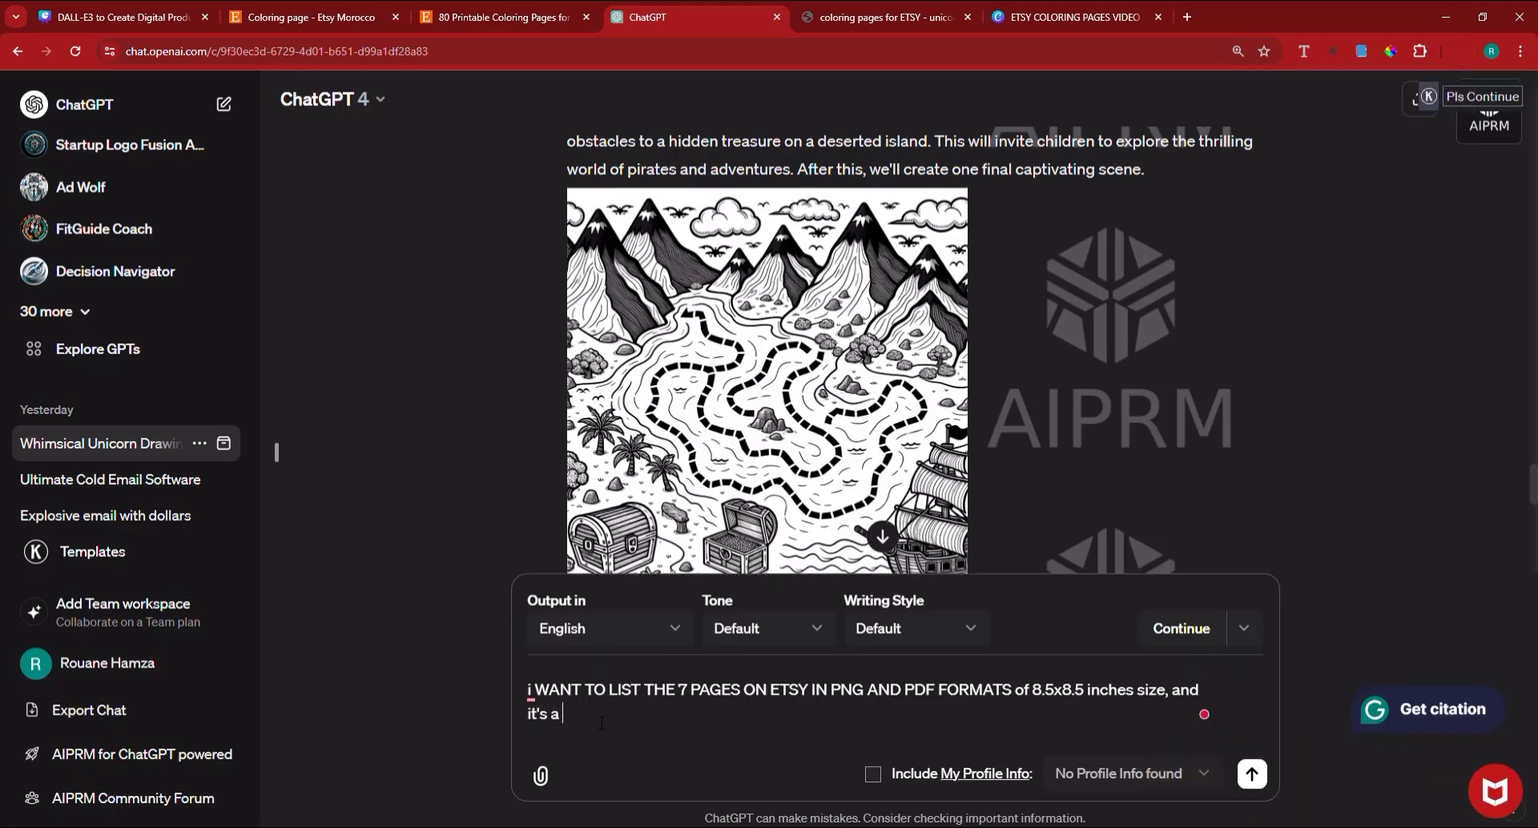
{"action": "type", "text": "digital download "}
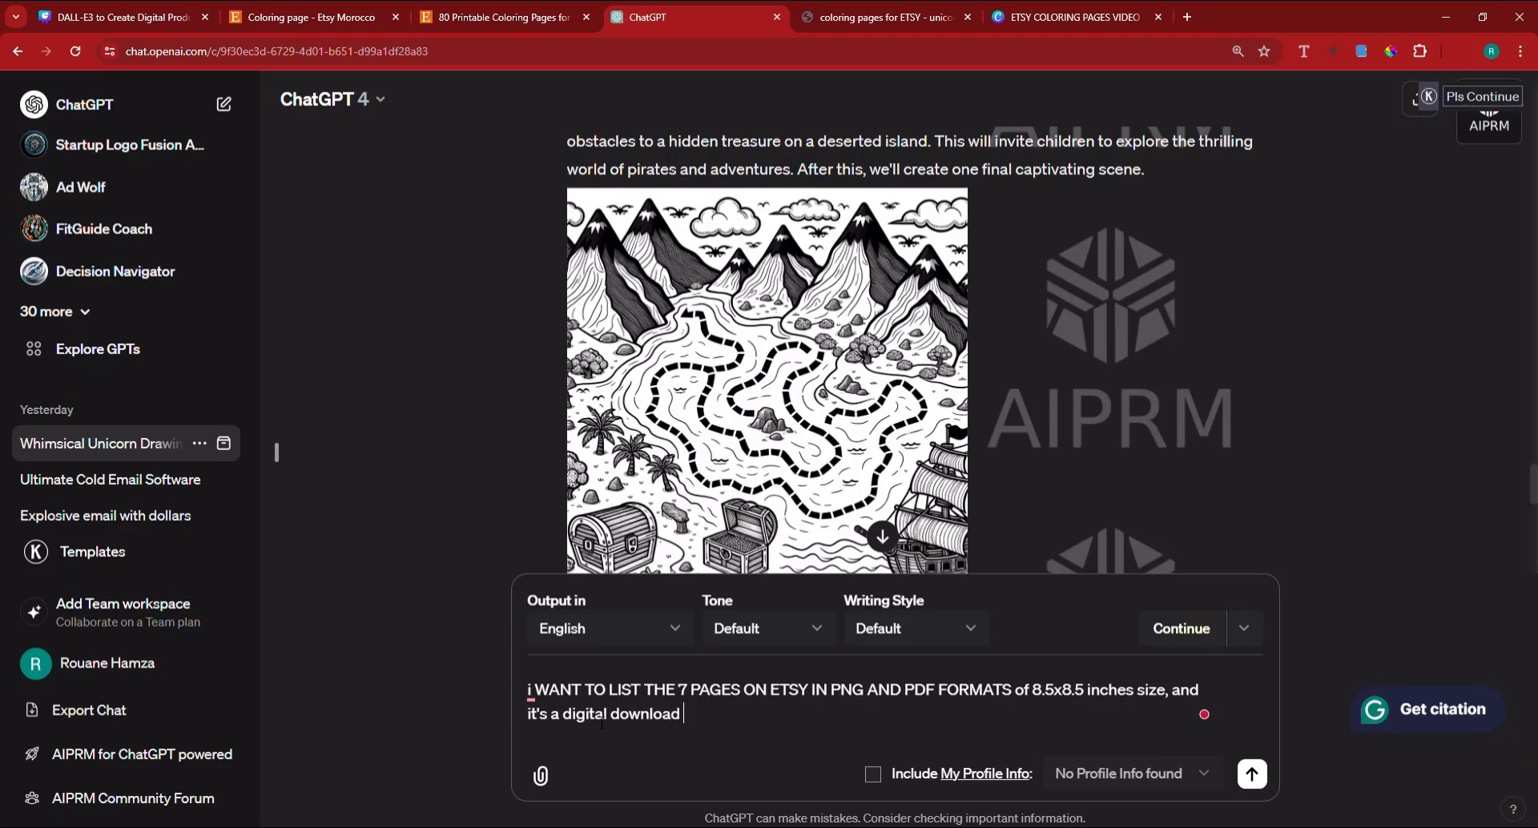
{"action": "type", "text": "for kids, who like to color and g"}
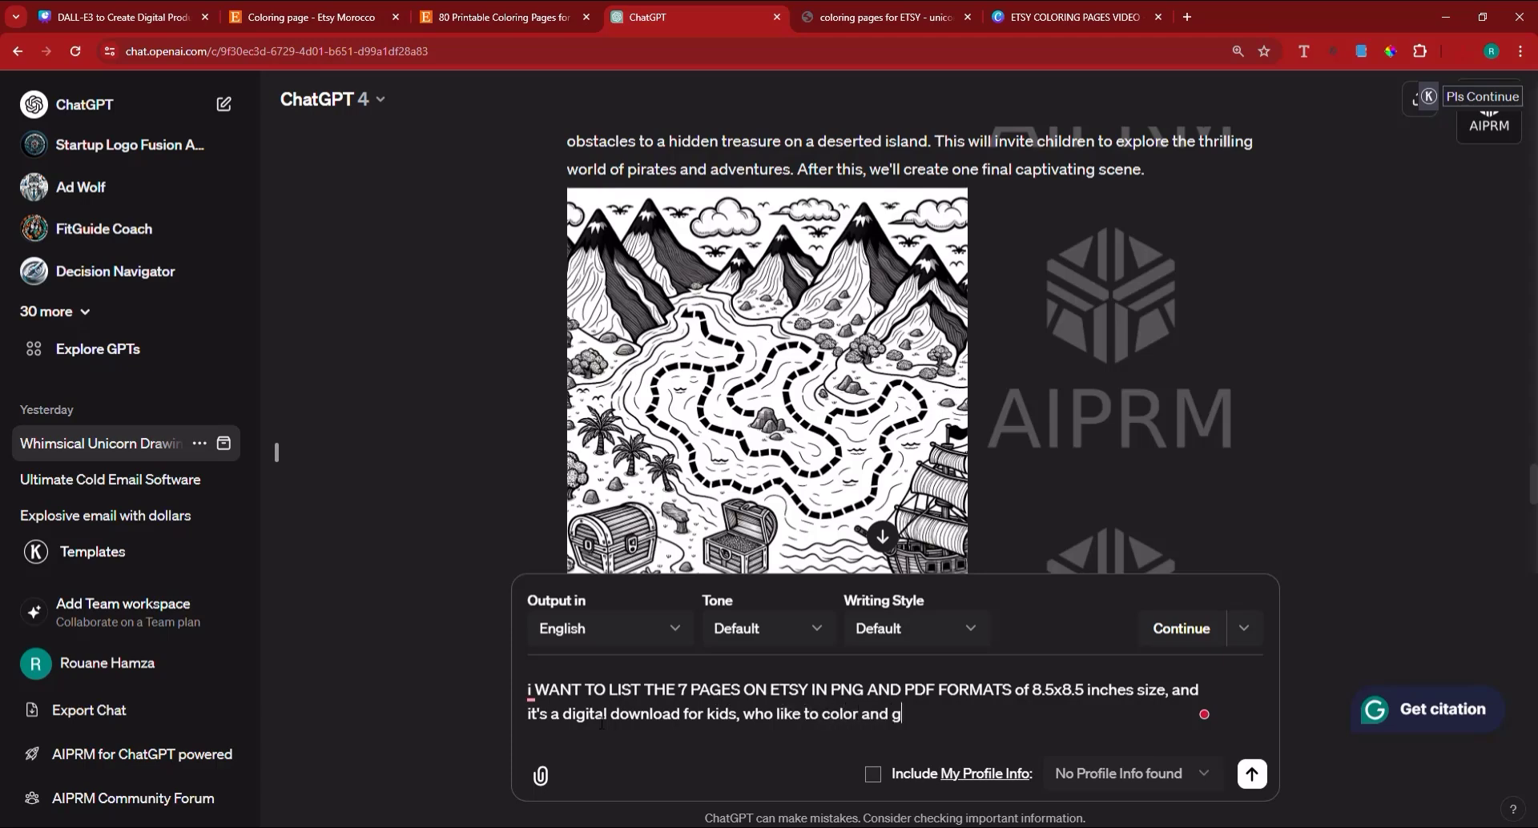
{"action": "type", "text": "row, and learn, "}
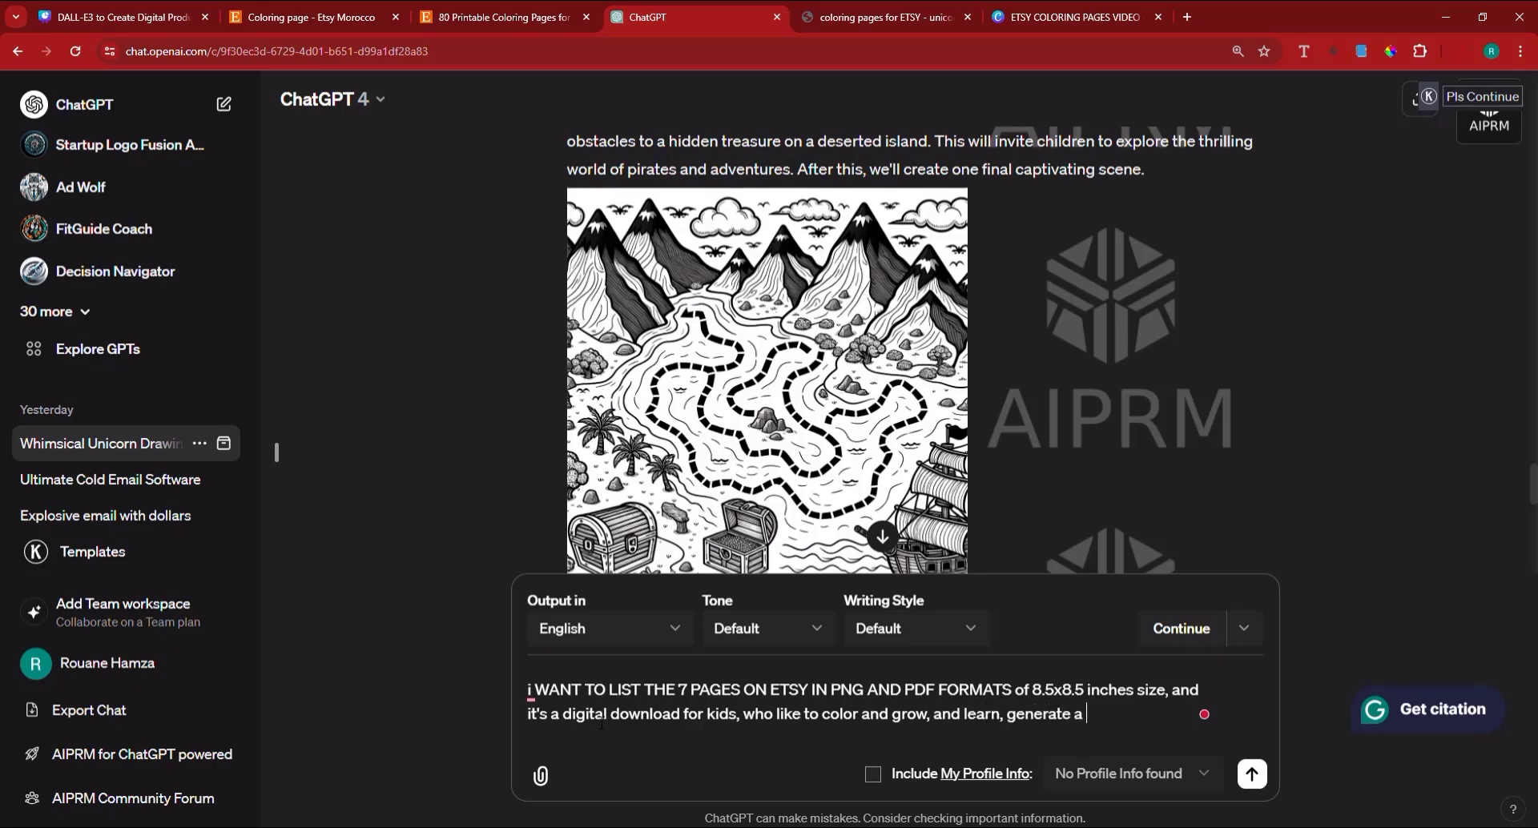
{"action": "type", "text": "generate a great title, and description for my et"}
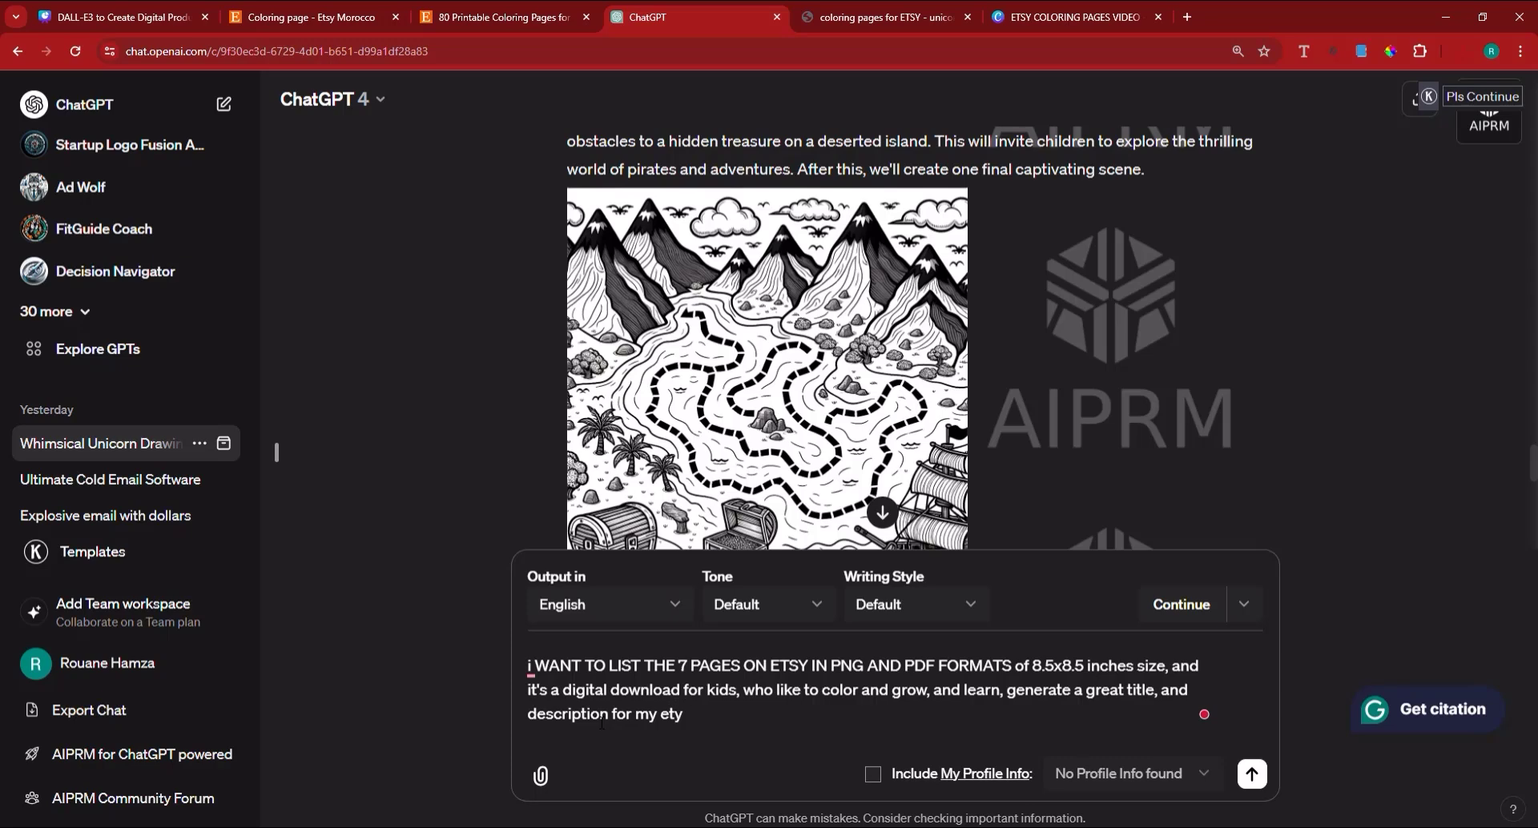
{"action": "type", "text": "y listing."}
{"action": "key", "text": "Return"}
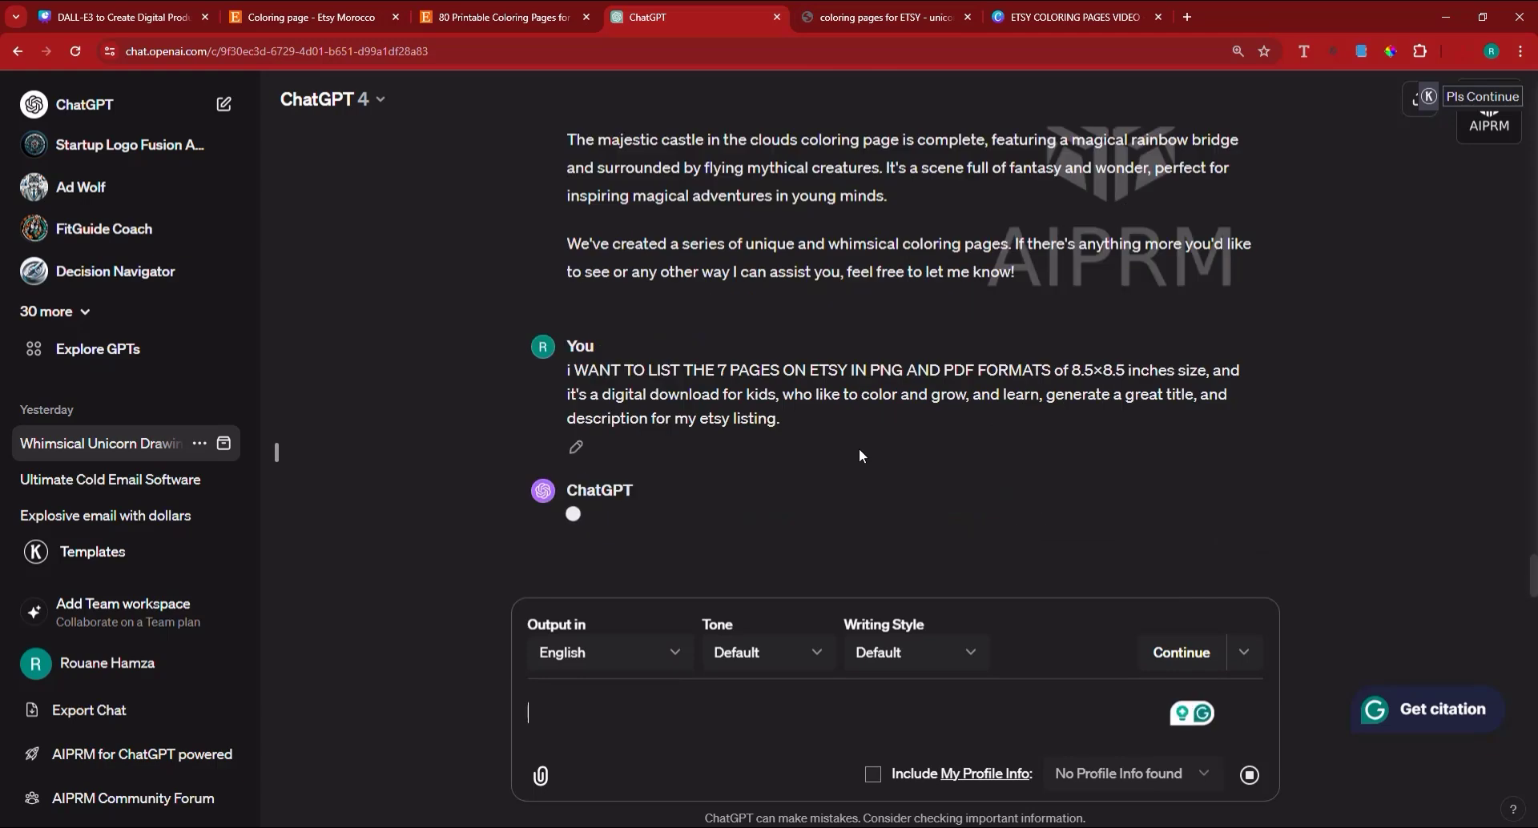
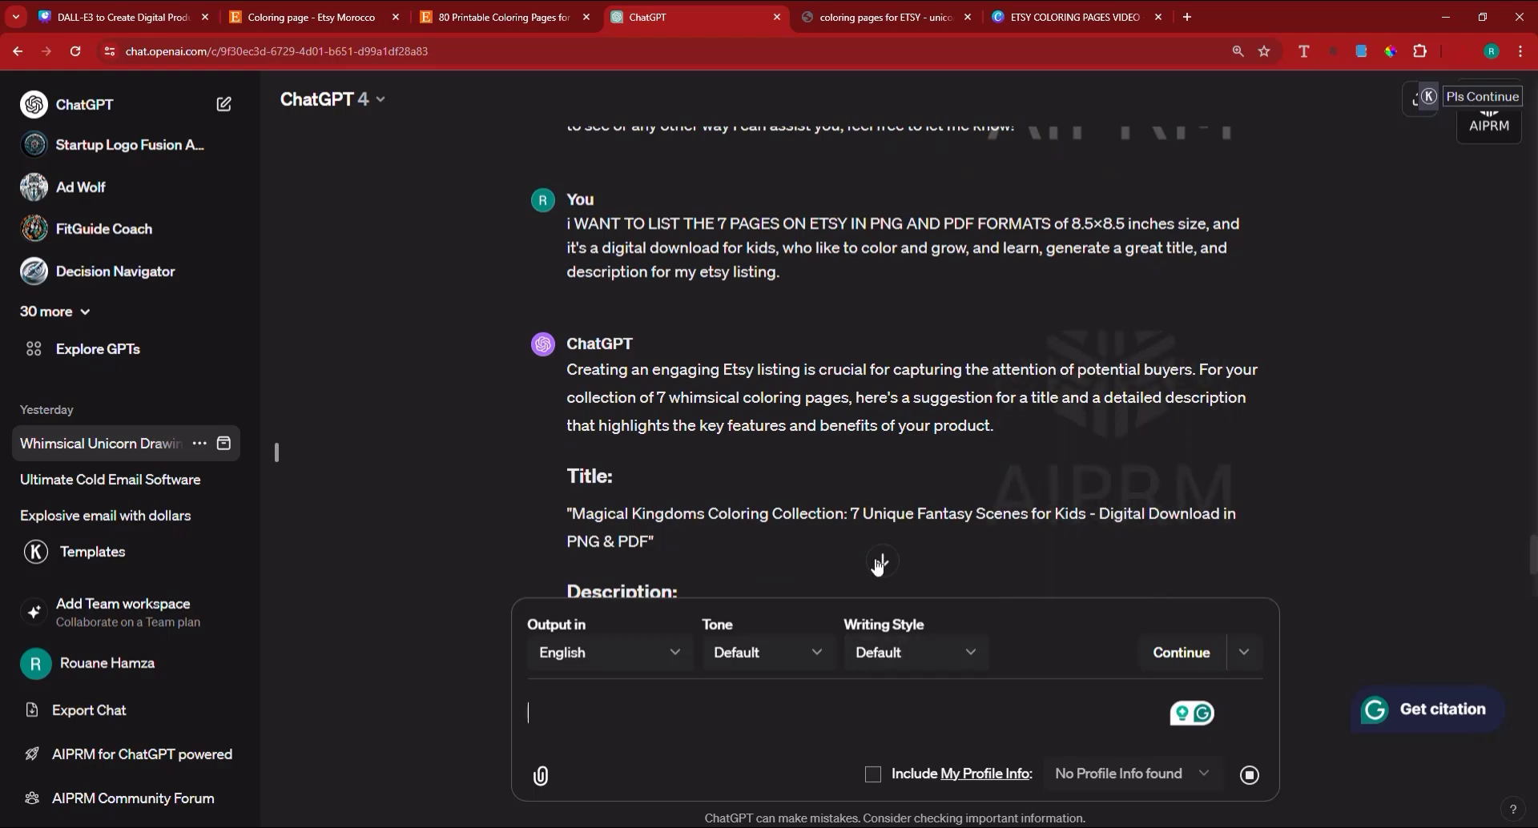
Step: Read through the generated title and description, and return to the Etsy listing of 80 printable coloring pages
{"action": "scroll", "coordinate": [1115, 529], "scroll_direction": "down", "scroll_amount": 3}
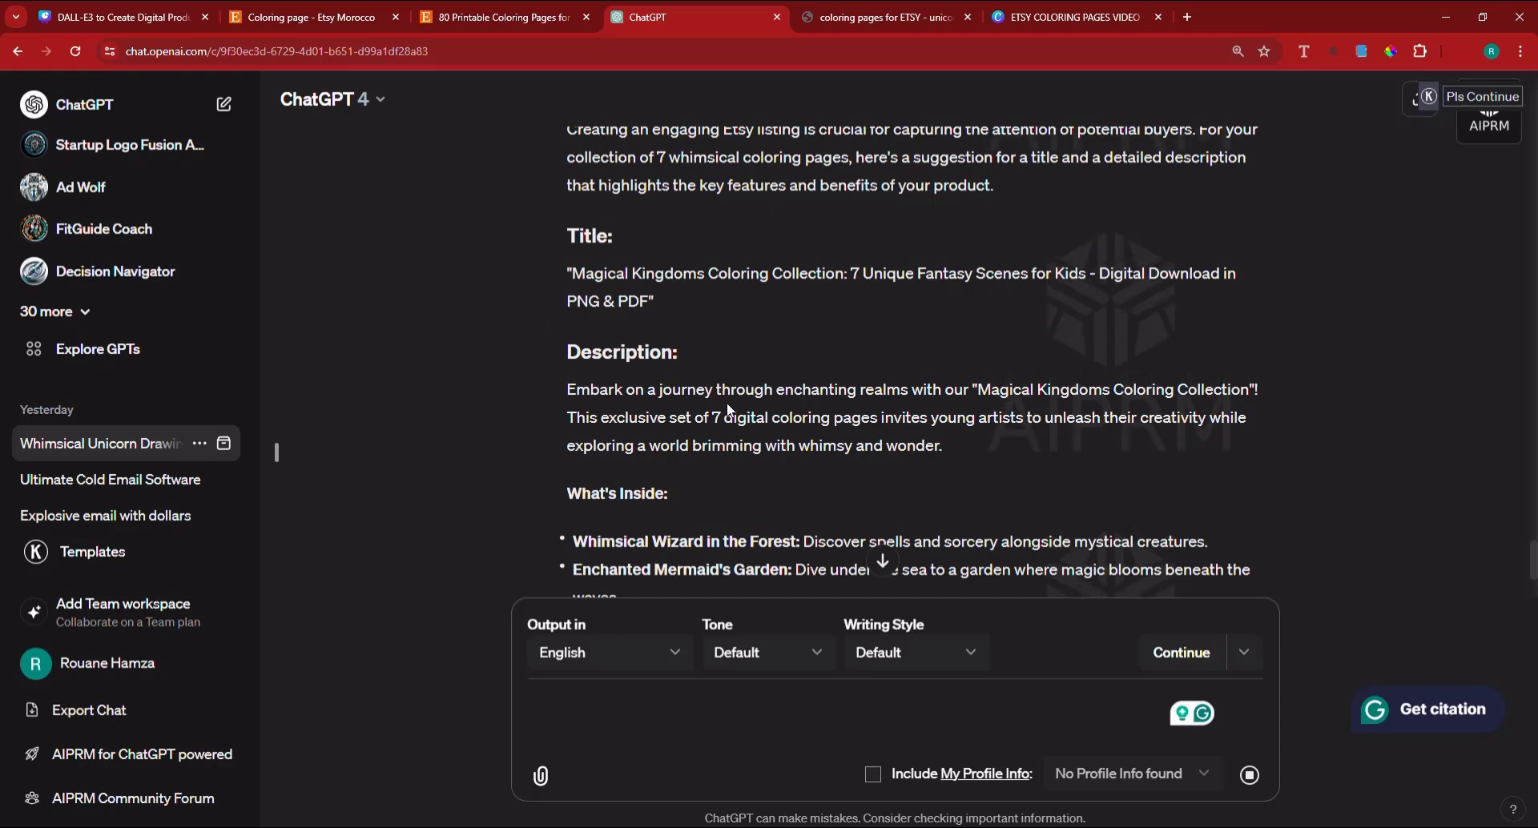
{"action": "scroll", "coordinate": [748, 428], "scroll_direction": "down", "scroll_amount": 3}
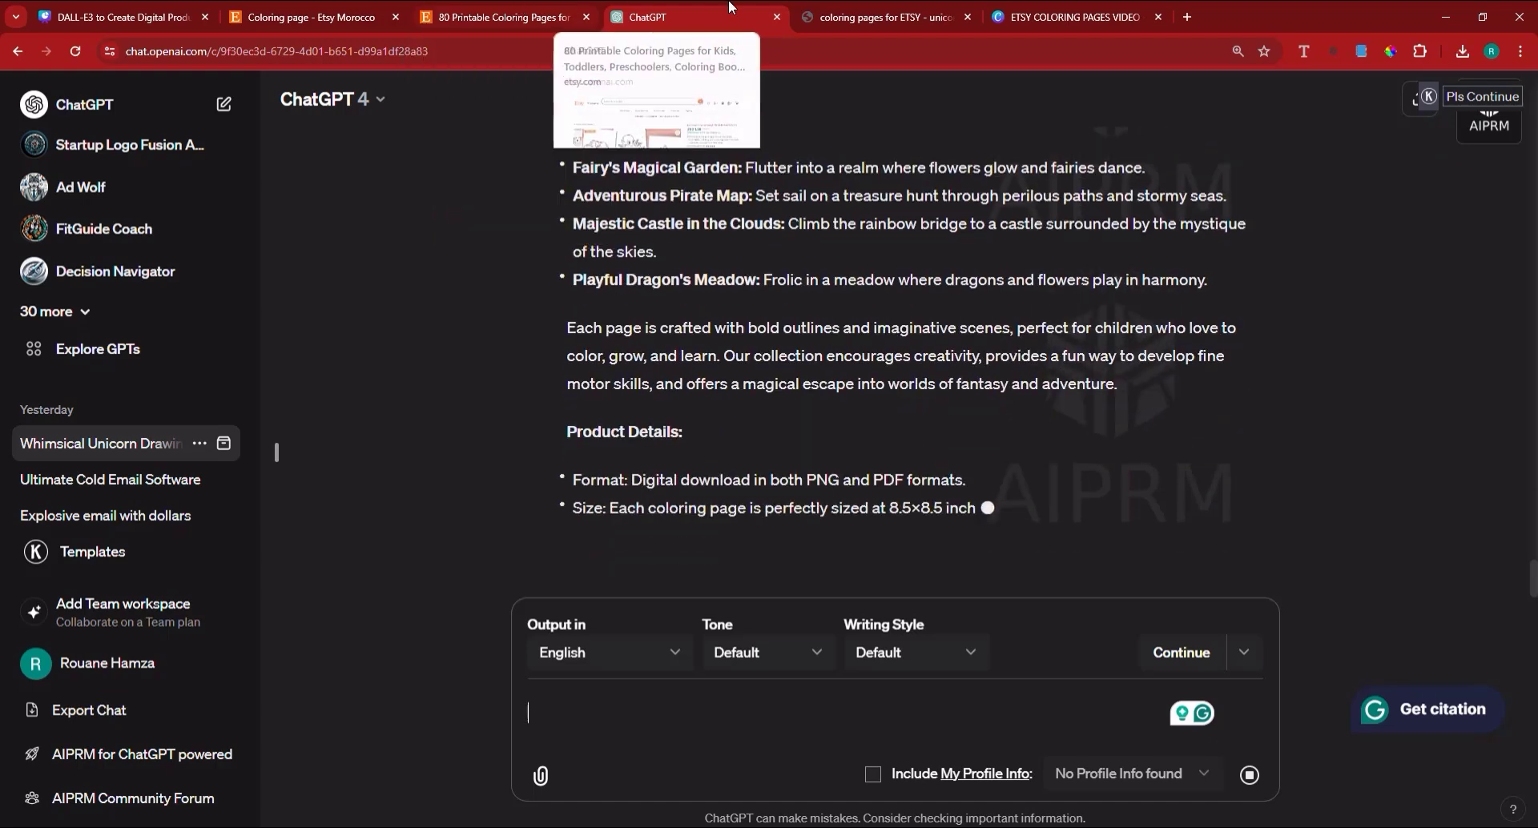
{"action": "left_click", "coordinate": [545, 15]}
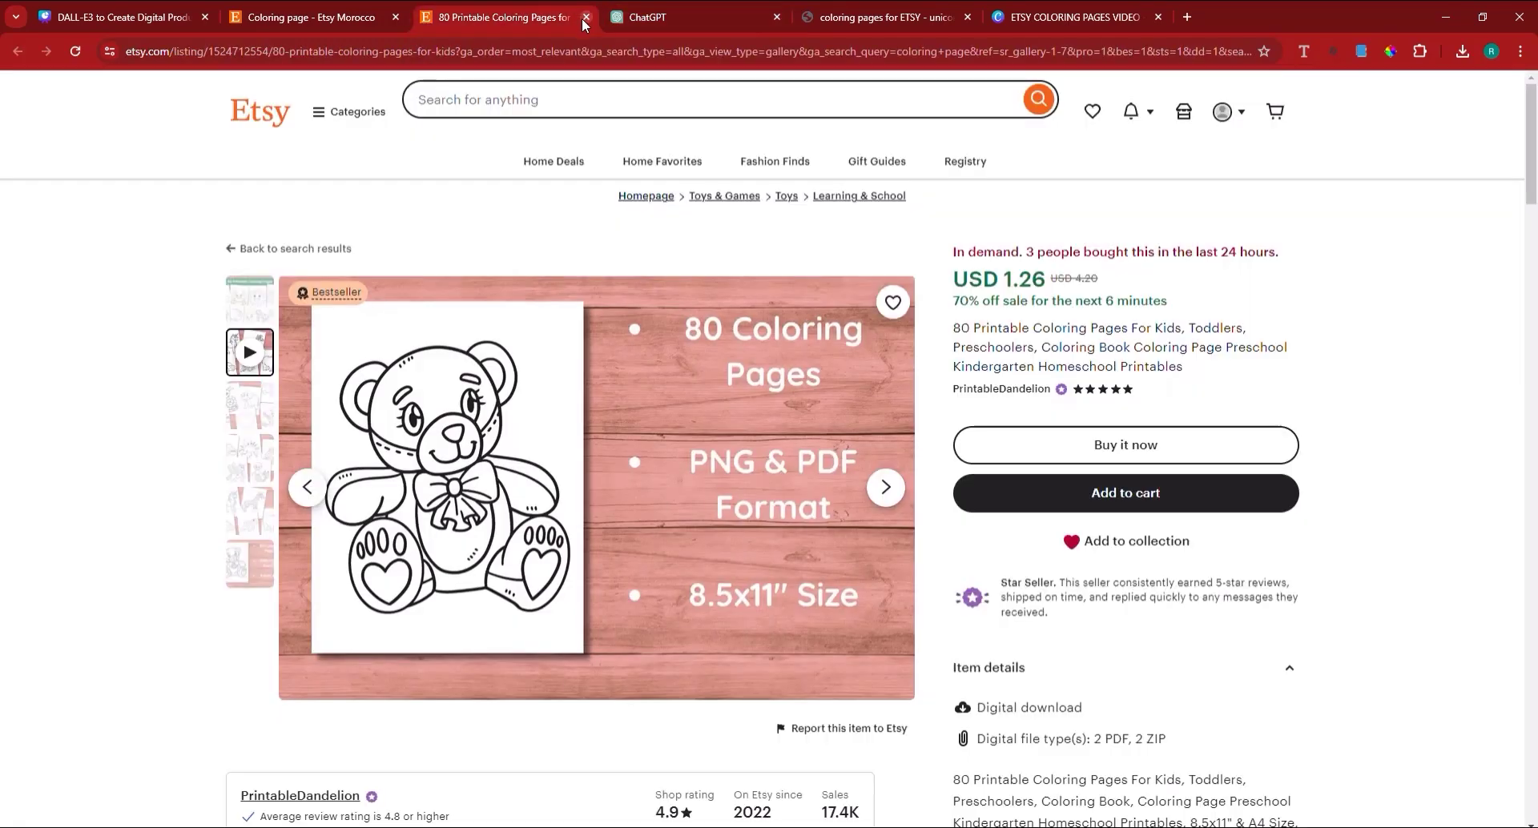
Step: Switch to Canva, open the downloaded ETSY COLORING PAGES VIDEO.mp4 in VLC and watch it full screen from the start
{"action": "left_click", "coordinate": [1033, 17]}
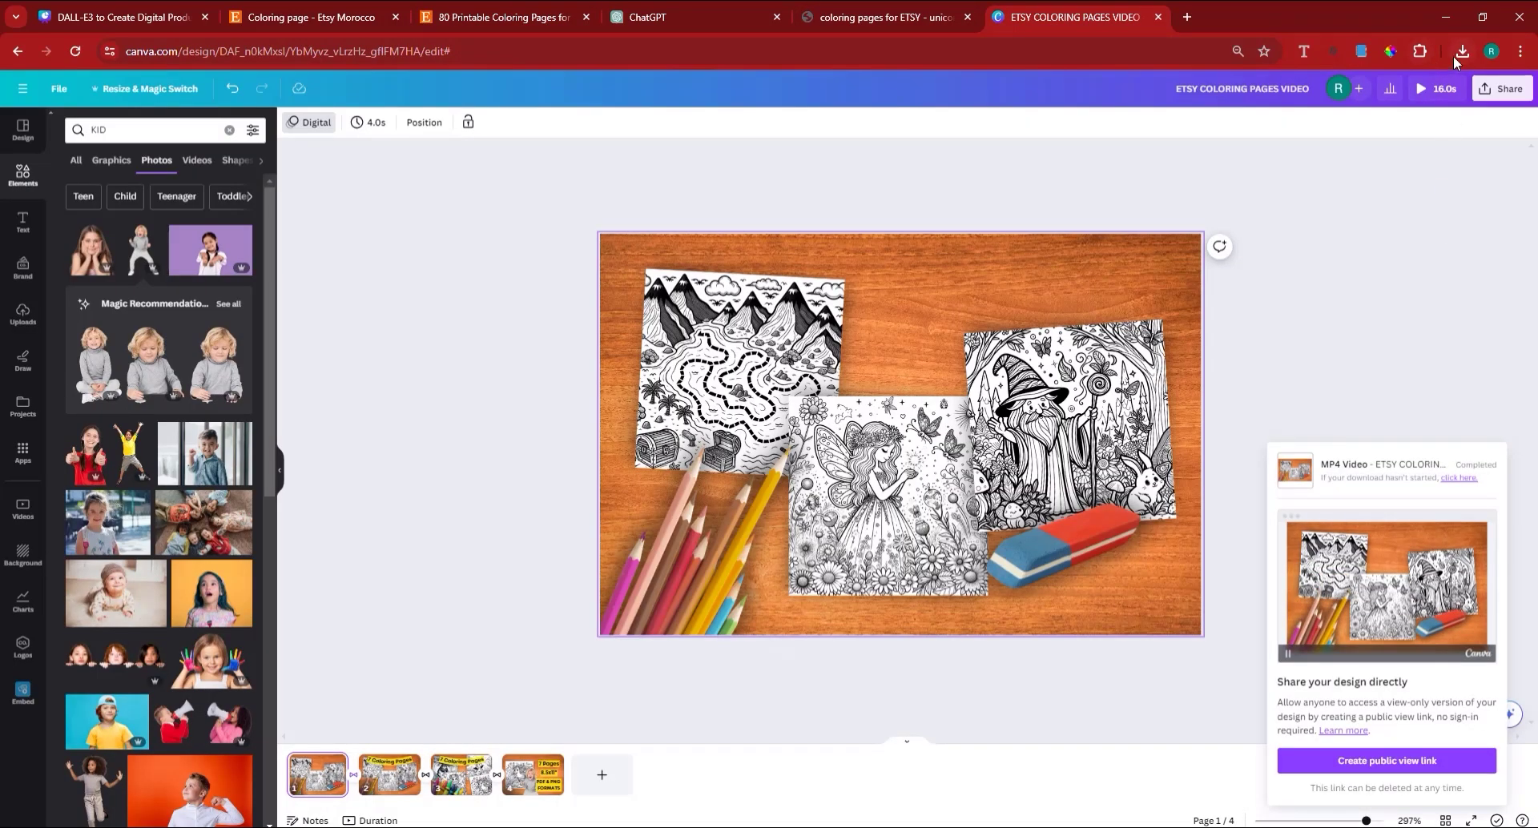
{"action": "left_click", "coordinate": [1457, 60]}
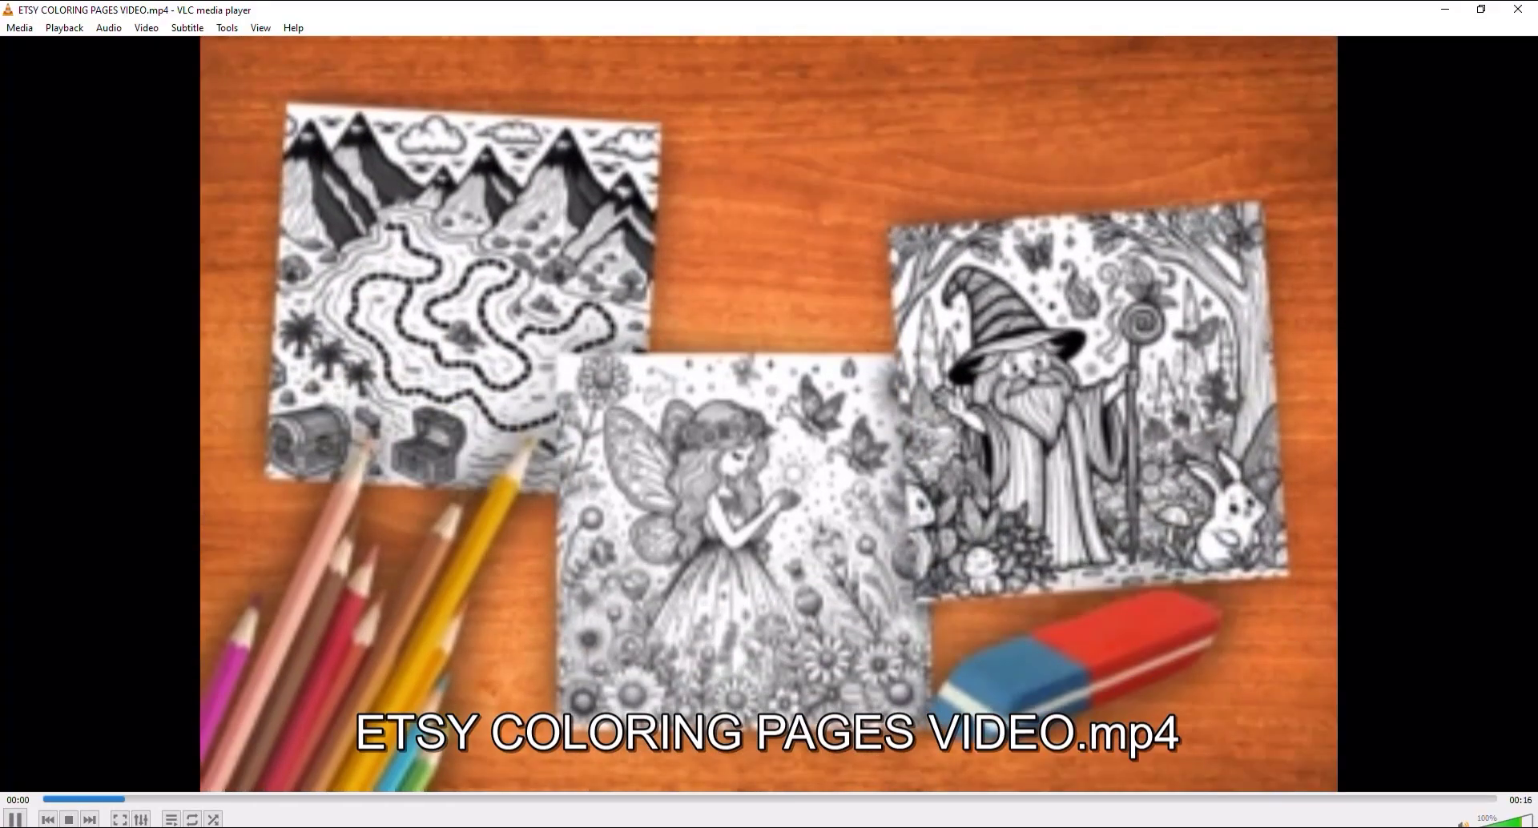
{"action": "left_click", "coordinate": [14, 819]}
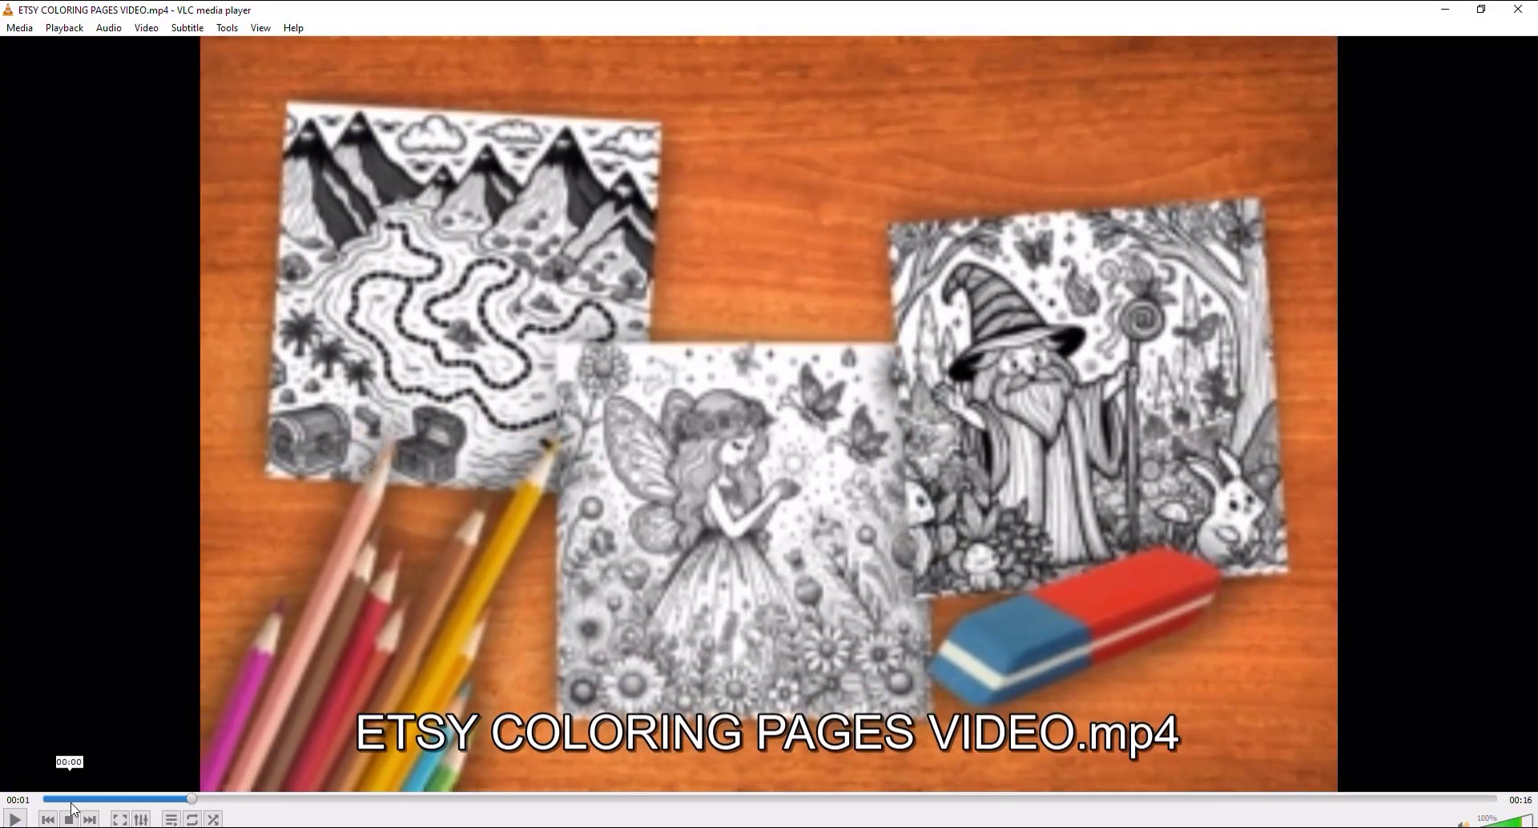
{"action": "left_click_drag", "start_coordinate": [74, 801], "coordinate": [0, 809]}
{"action": "double_click", "coordinate": [433, 502]}
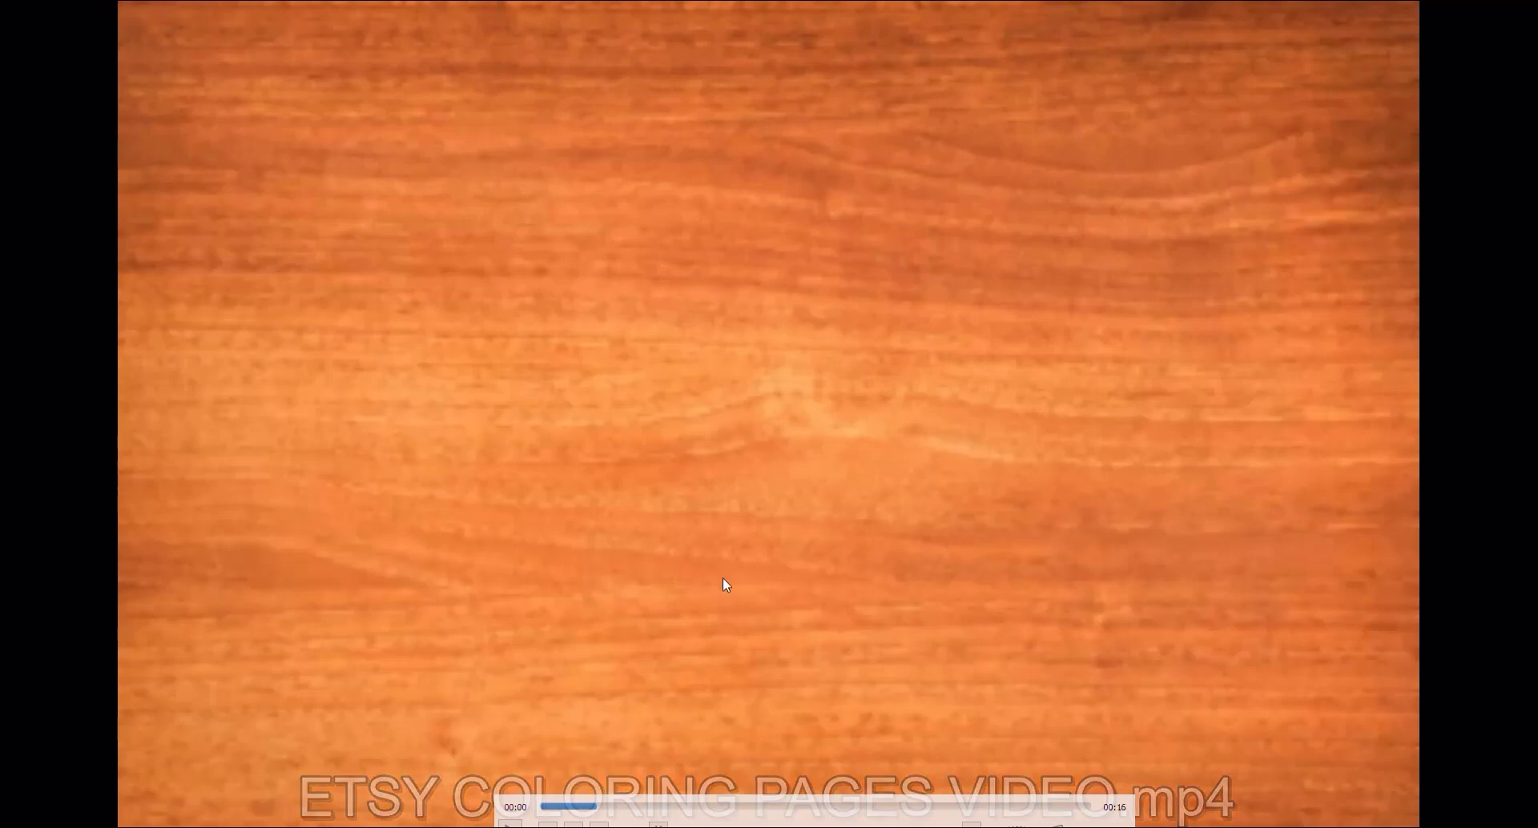
{"action": "scroll", "coordinate": [724, 583], "scroll_direction": "up", "scroll_amount": 5}
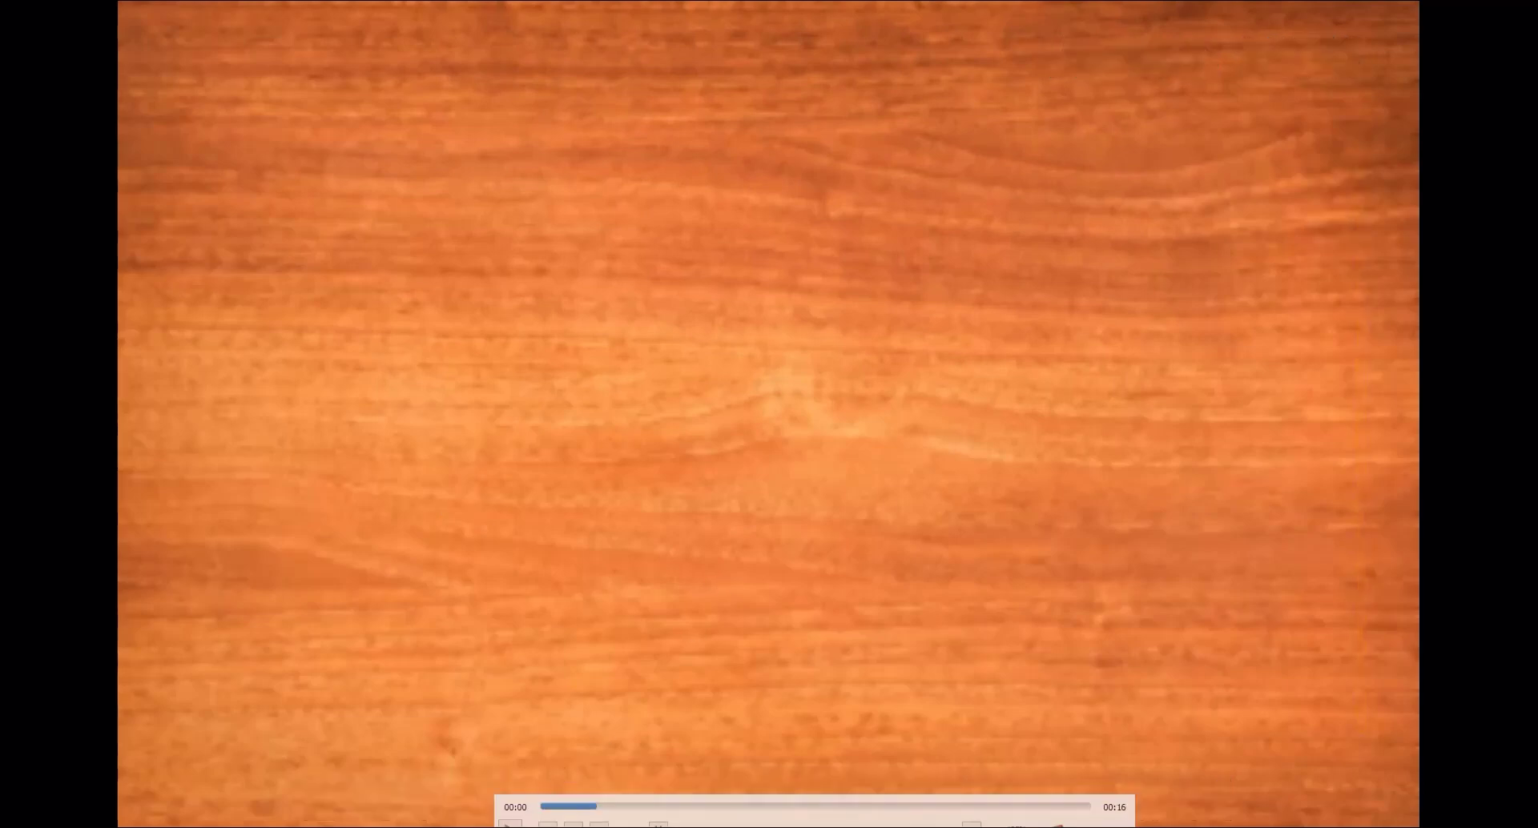
{"action": "left_click", "coordinate": [511, 825]}
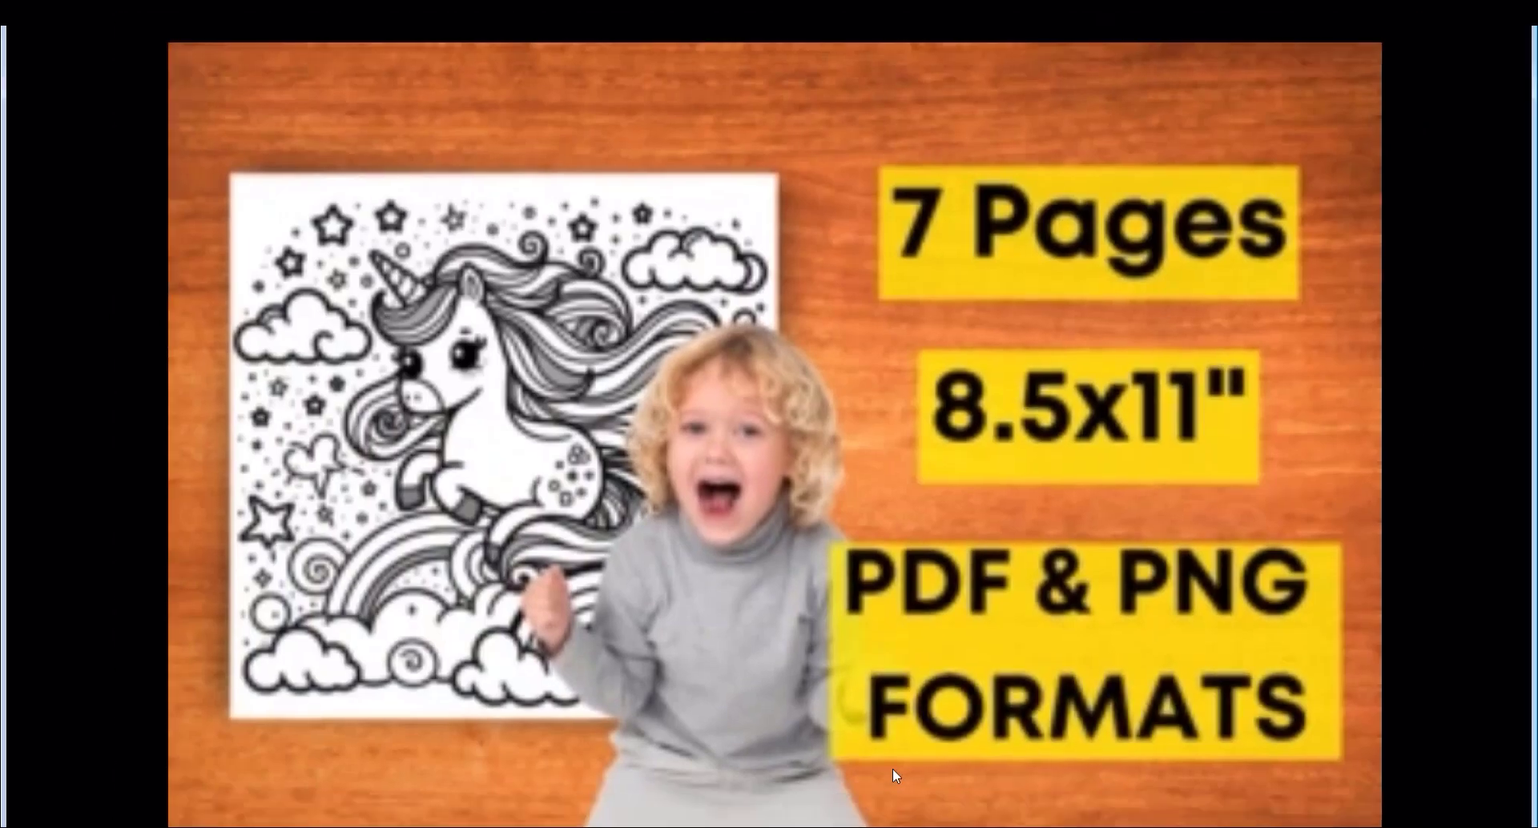
{"action": "key", "text": "Escape"}
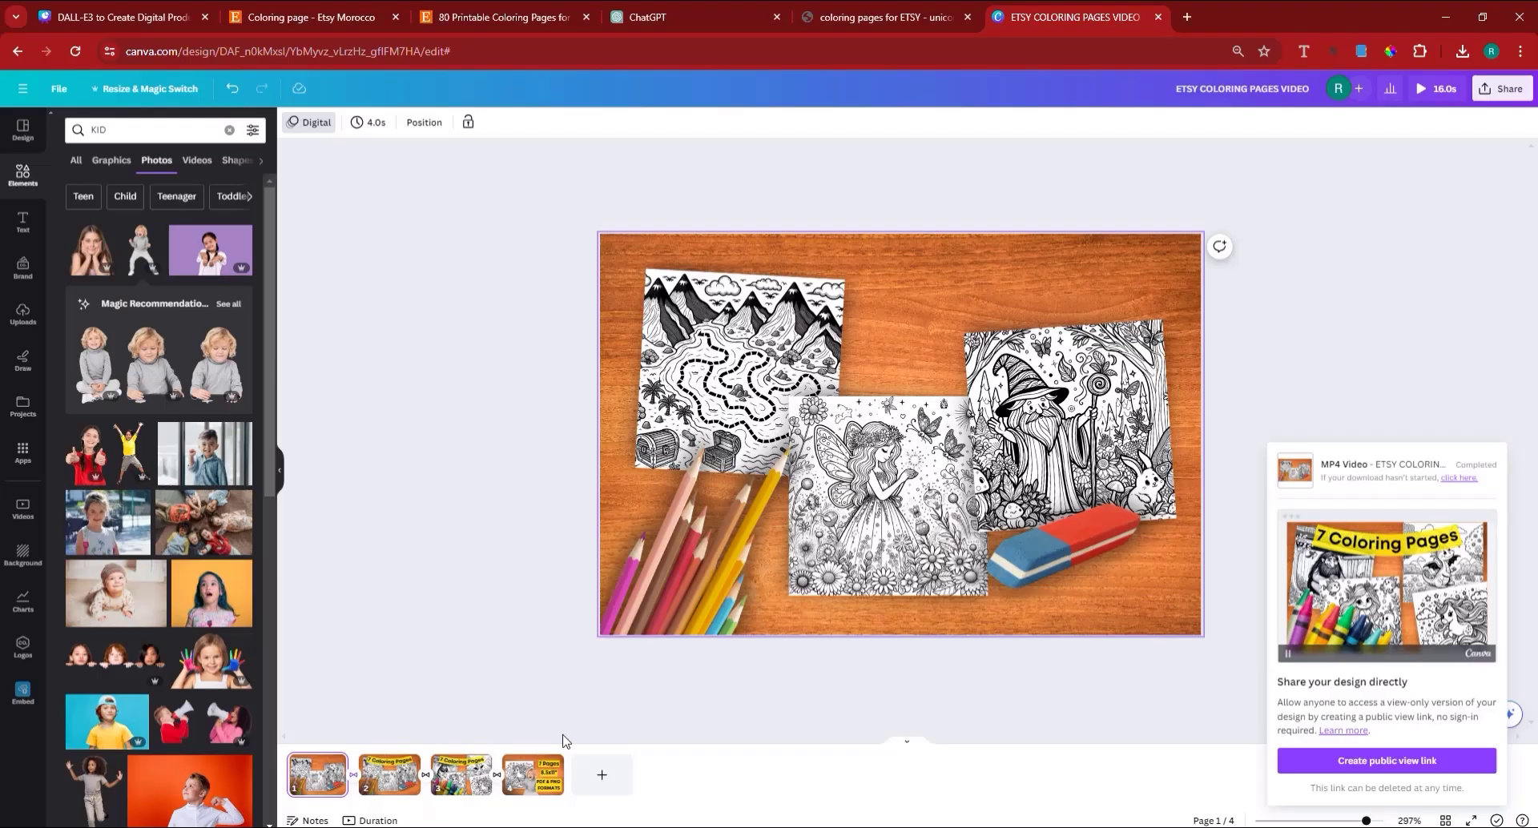
Step: Download all 4 pages of the design again as an MP4 video at a higher quality
{"action": "left_click", "coordinate": [1491, 89]}
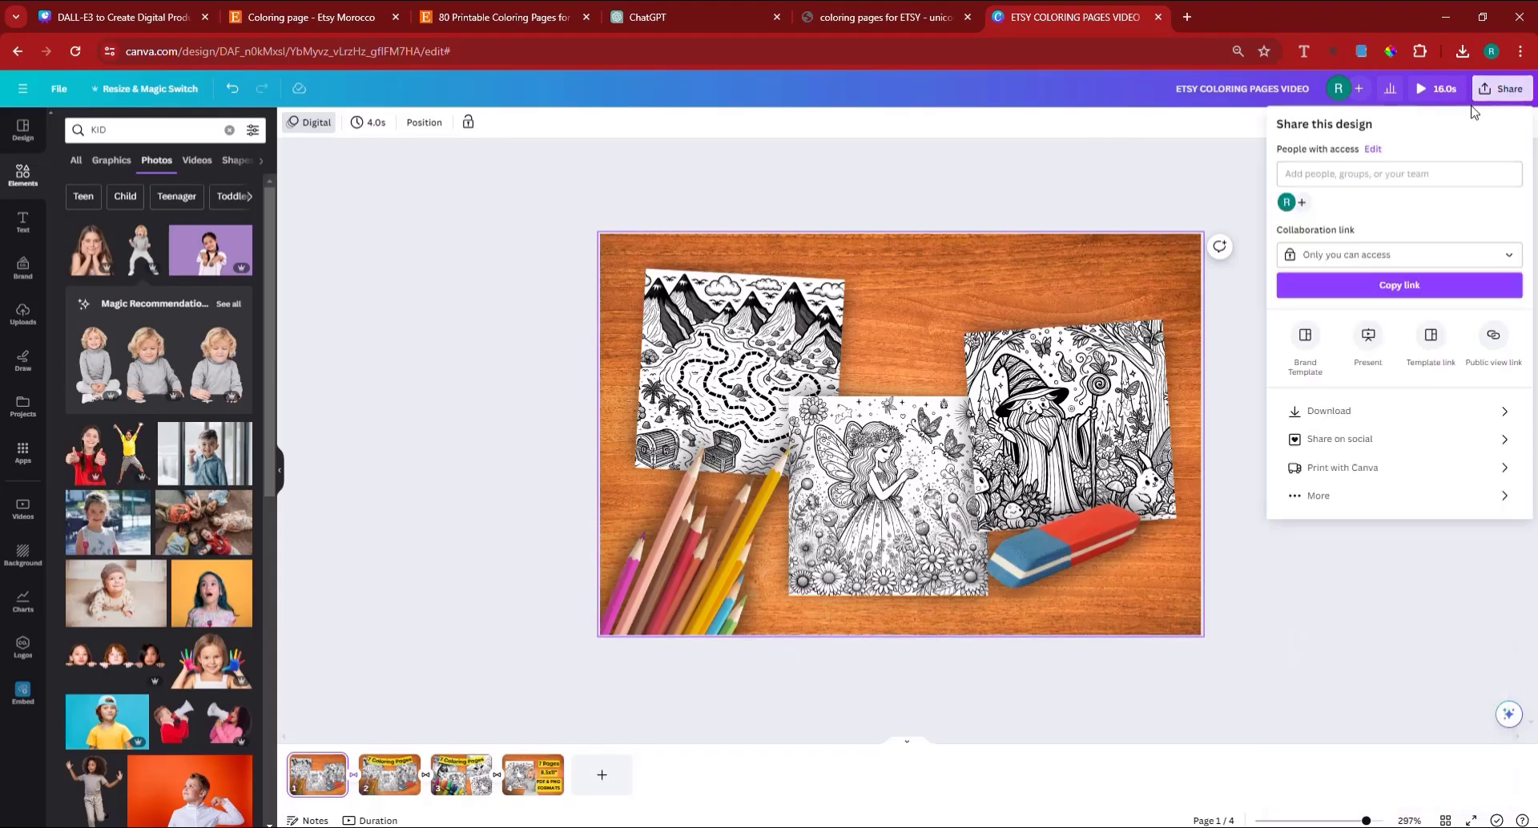
{"action": "left_click", "coordinate": [1382, 412]}
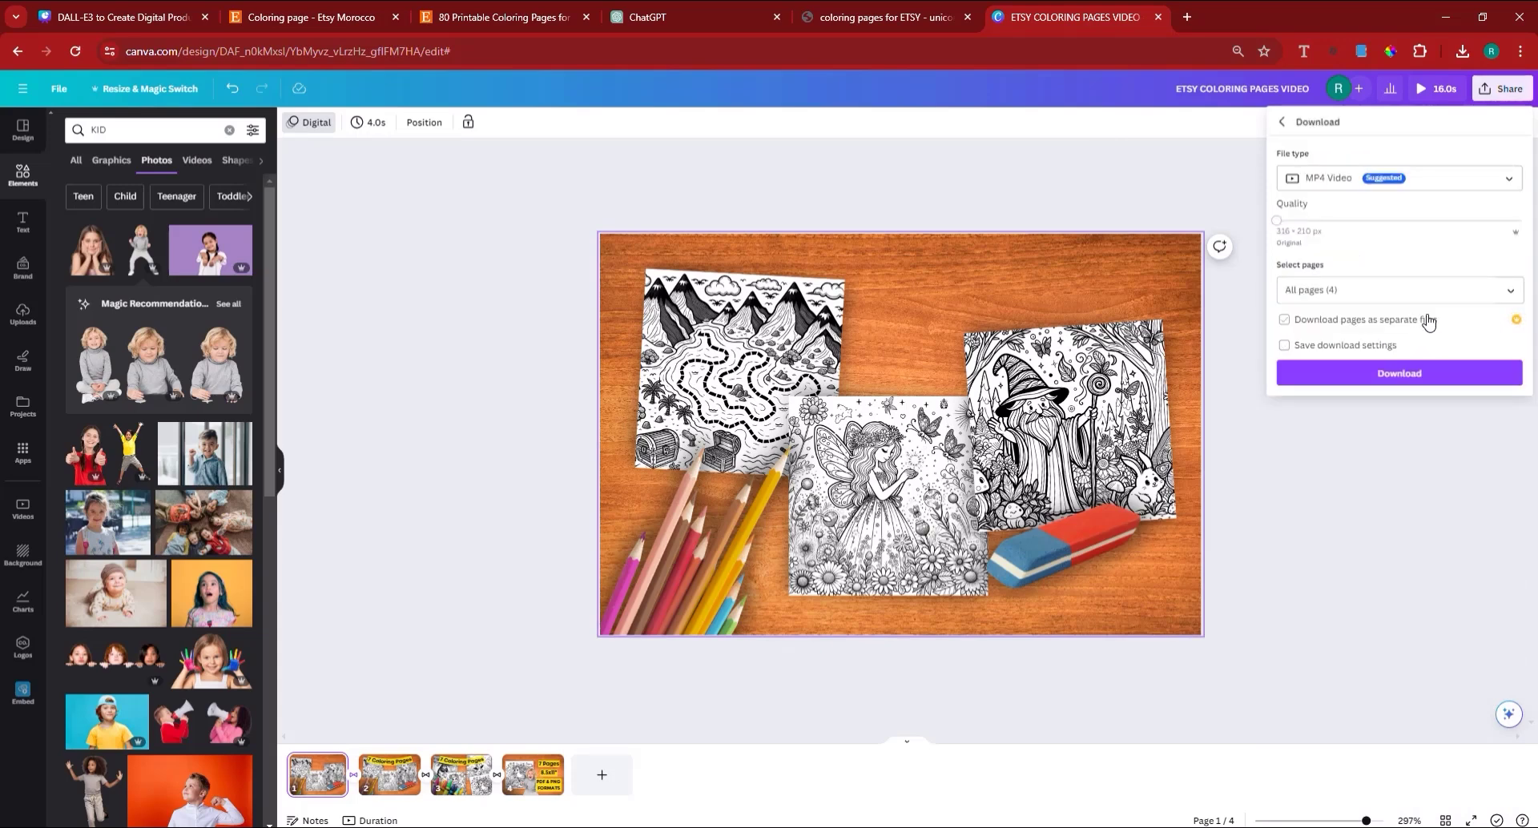
{"action": "left_click", "coordinate": [1350, 224]}
{"action": "left_click", "coordinate": [1398, 220]}
{"action": "left_click", "coordinate": [1432, 224]}
{"action": "left_click", "coordinate": [1397, 377]}
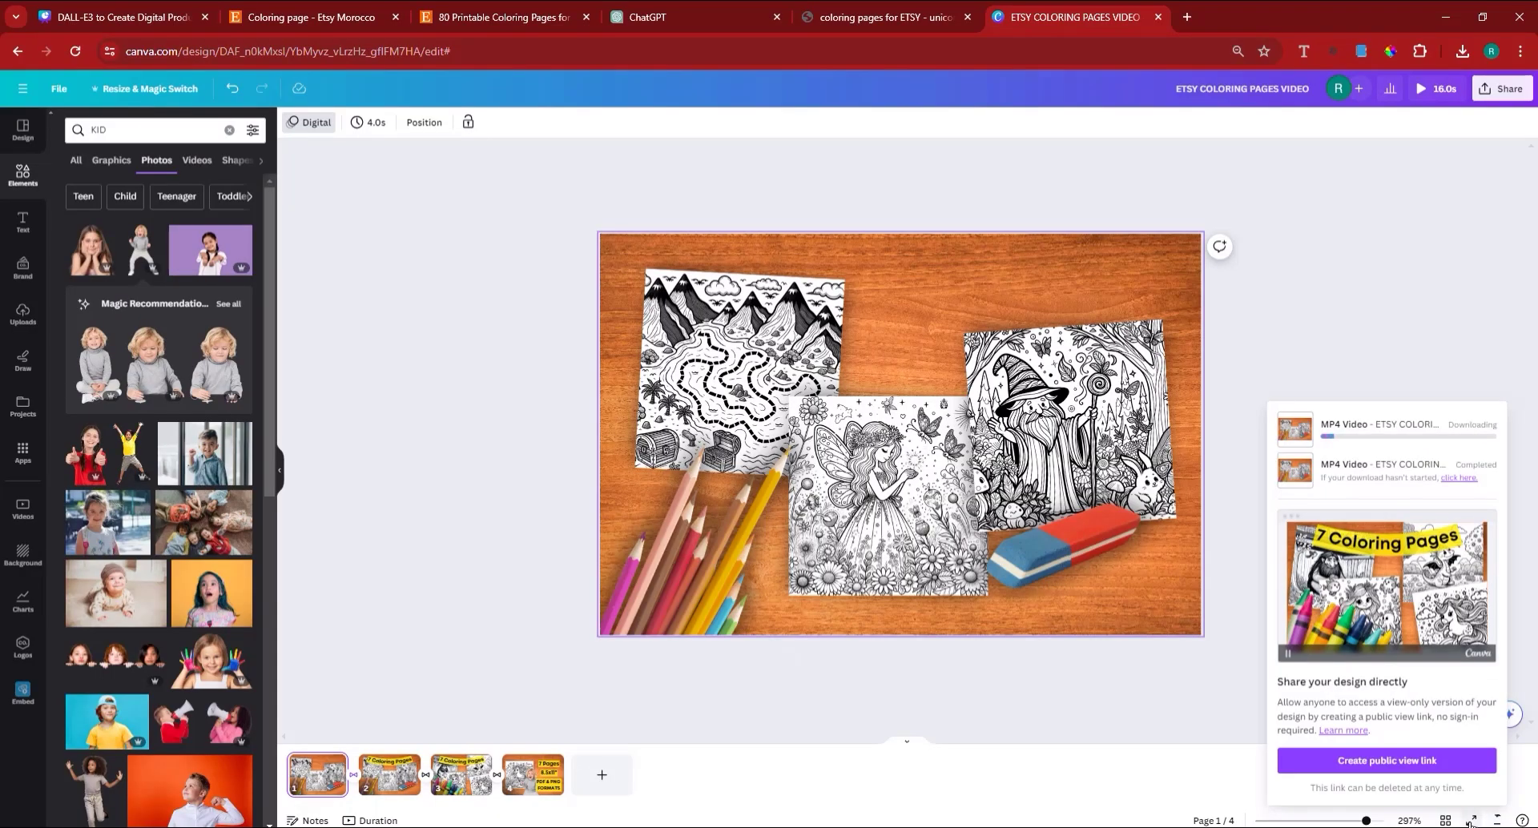
Step: Preview the design full screen from page 1 to page 3 and return to the editor
{"action": "left_click", "coordinate": [1470, 821]}
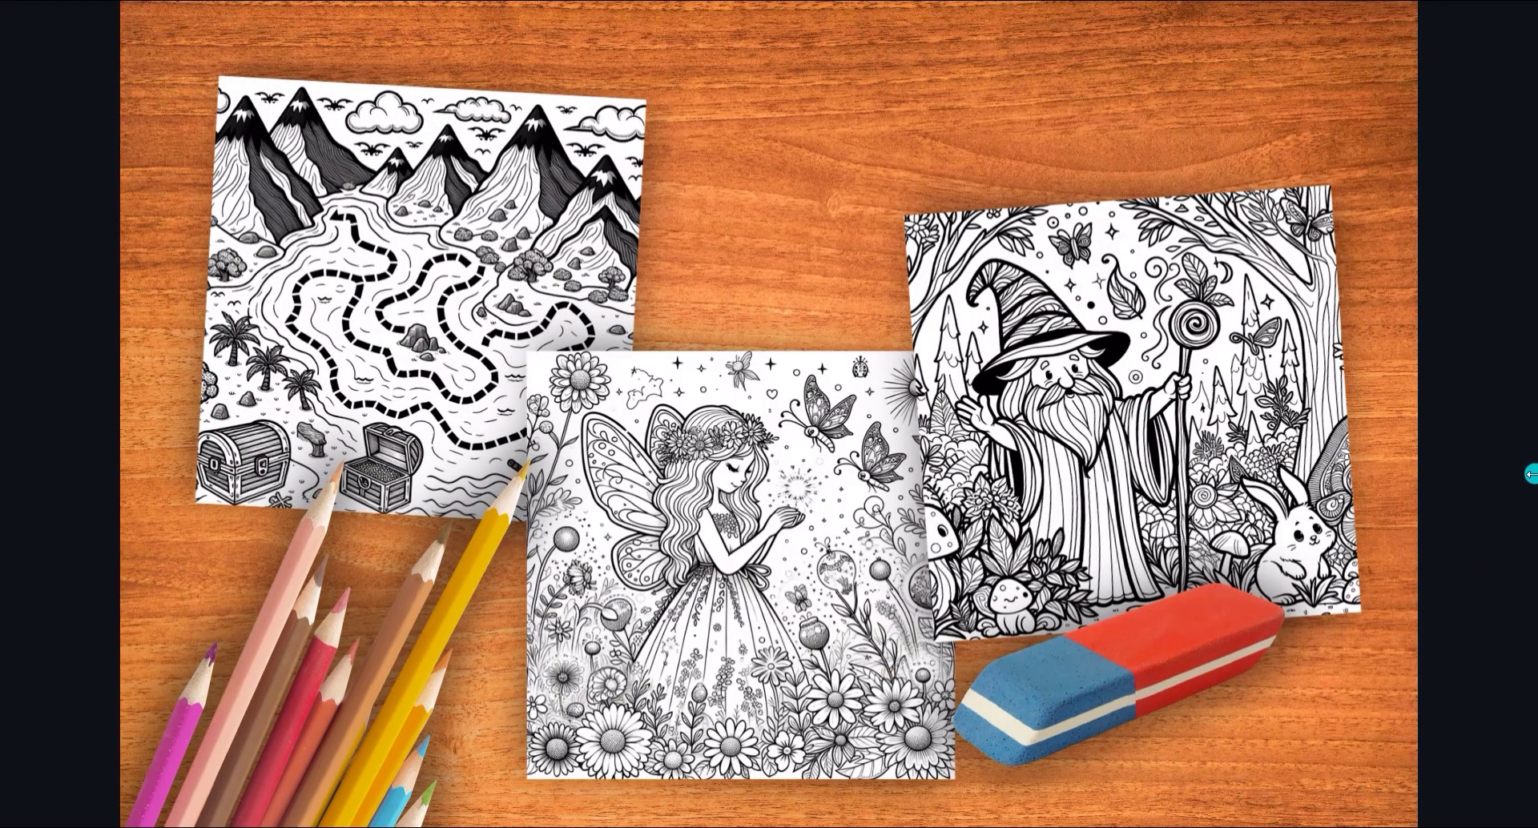
{"action": "left_click", "coordinate": [1520, 473]}
{"action": "left_click", "coordinate": [1520, 473]}
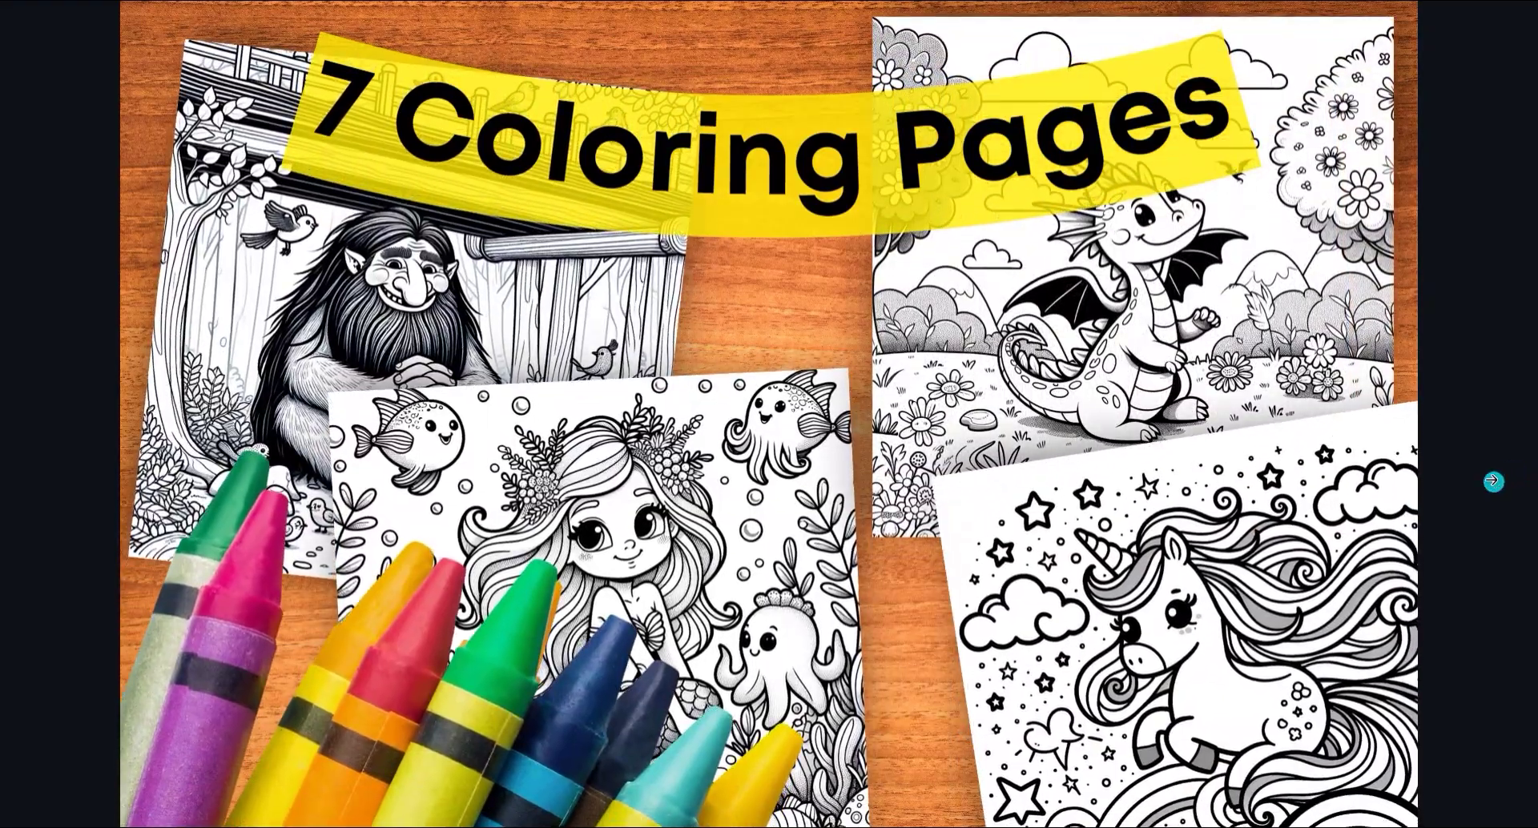
{"action": "key", "text": "Escape"}
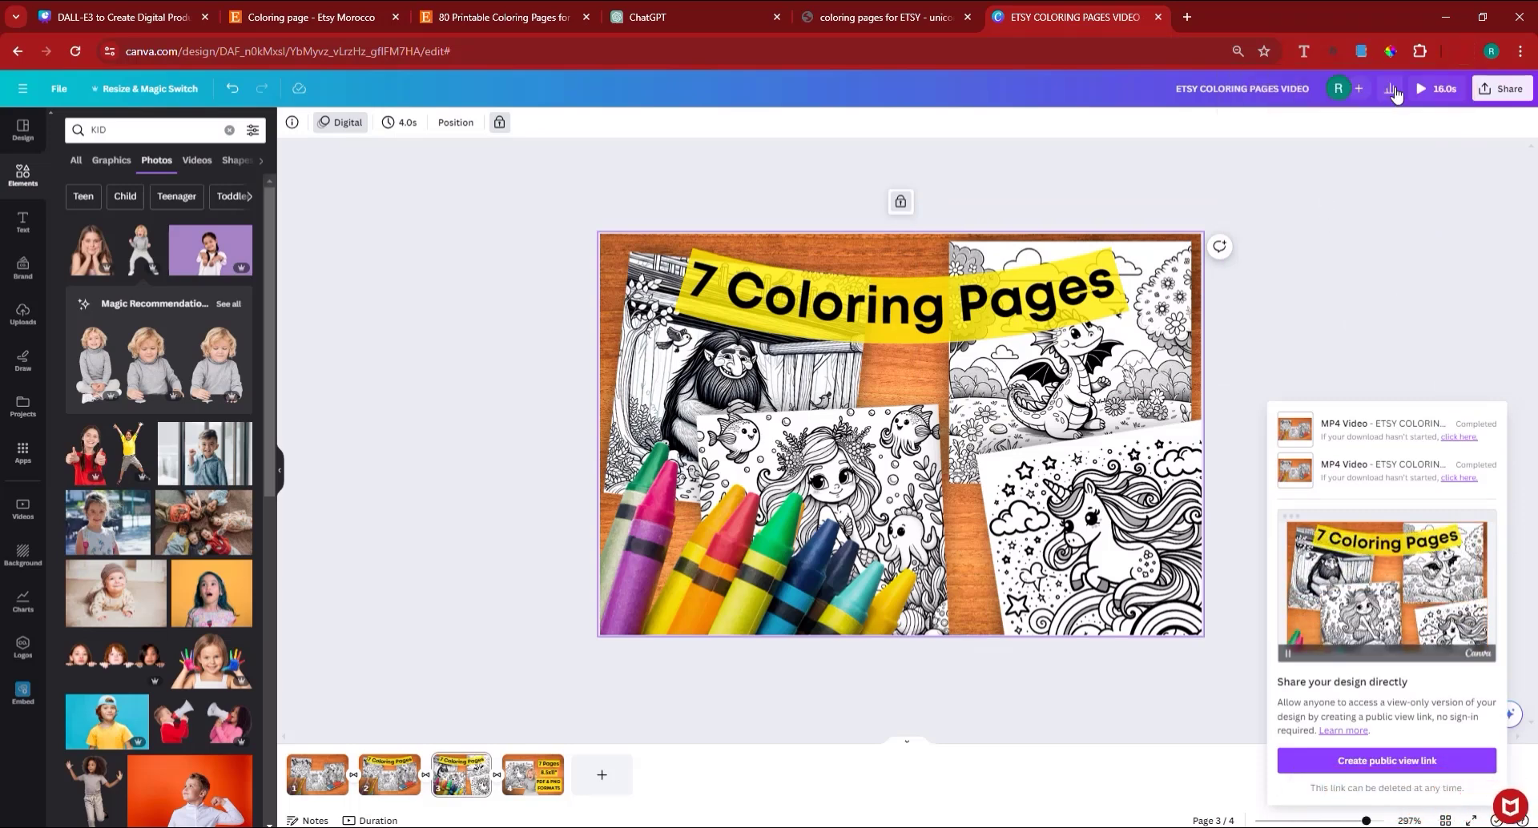
Step: Open the downloaded ETSY COLORING PAGES VIDEO (1).mp4 in VLC, play it from the start and pause it near the end
{"action": "left_click", "coordinate": [1456, 53]}
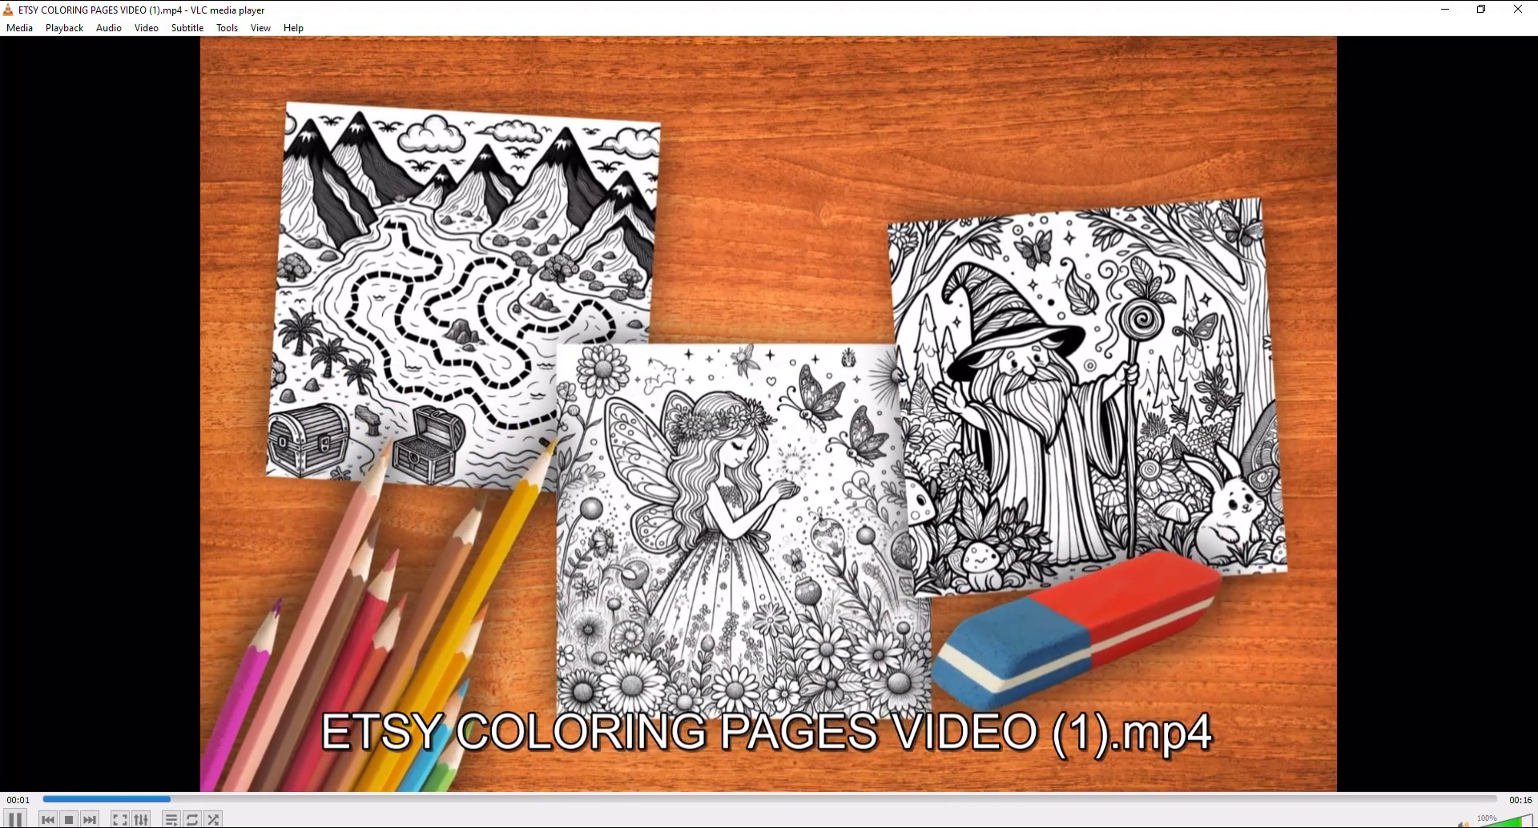
{"action": "left_click", "coordinate": [25, 816]}
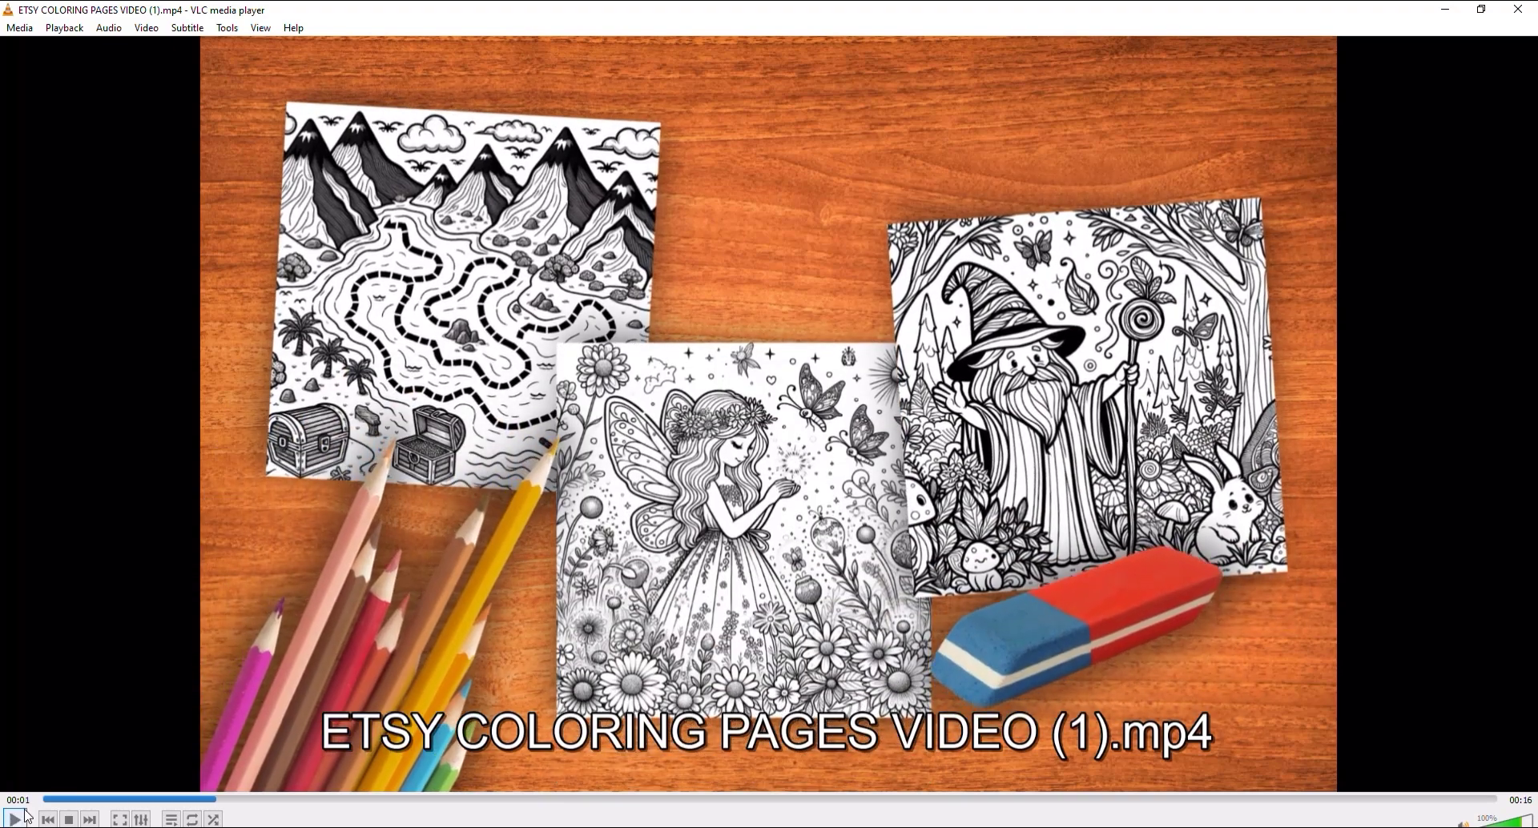
{"action": "left_click", "coordinate": [107, 799]}
{"action": "scroll", "coordinate": [192, 711], "scroll_direction": "up", "scroll_amount": 4}
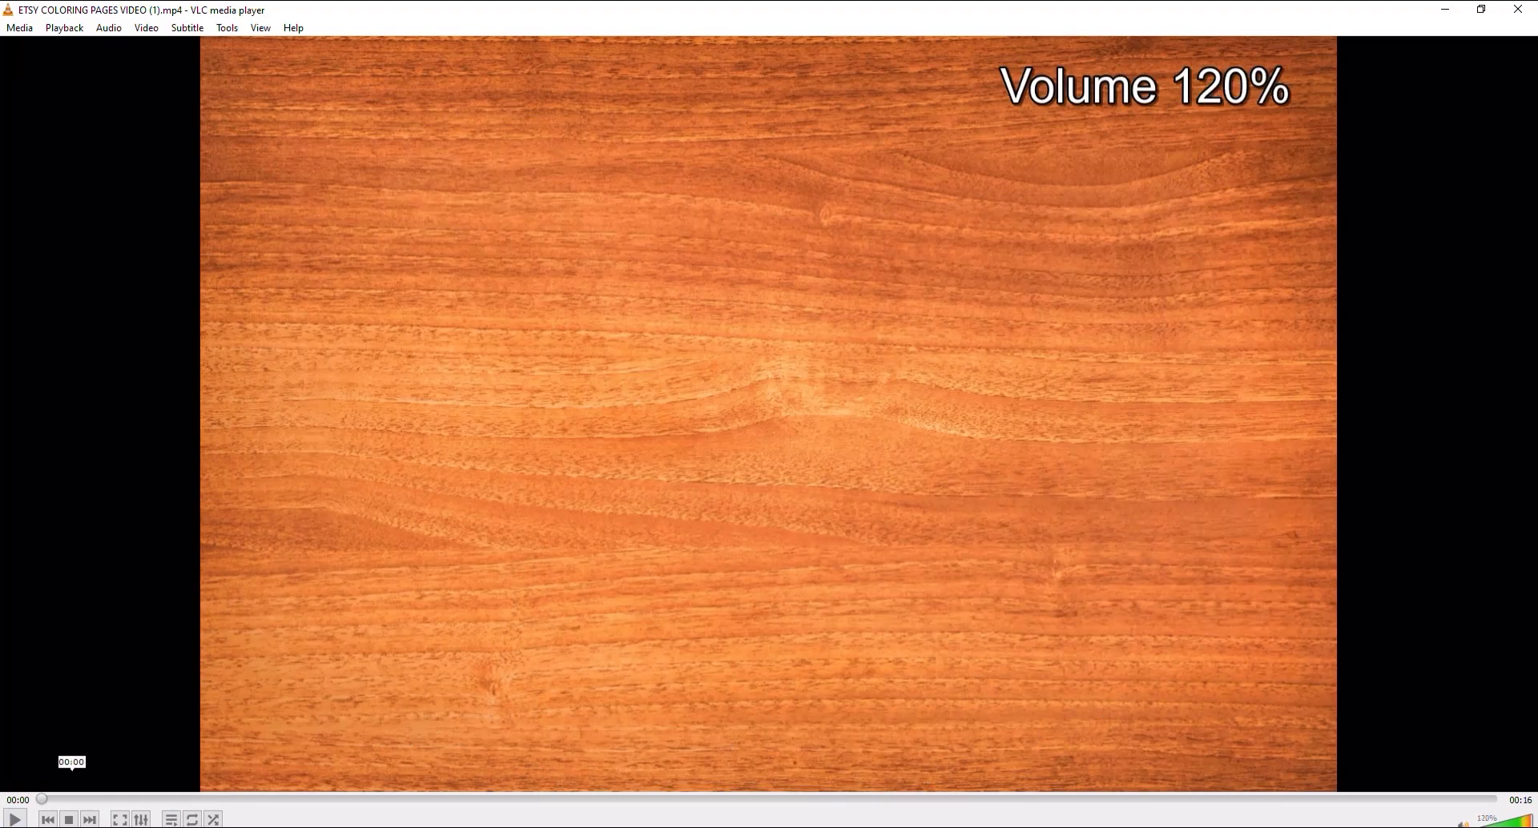
{"action": "key", "text": "space"}
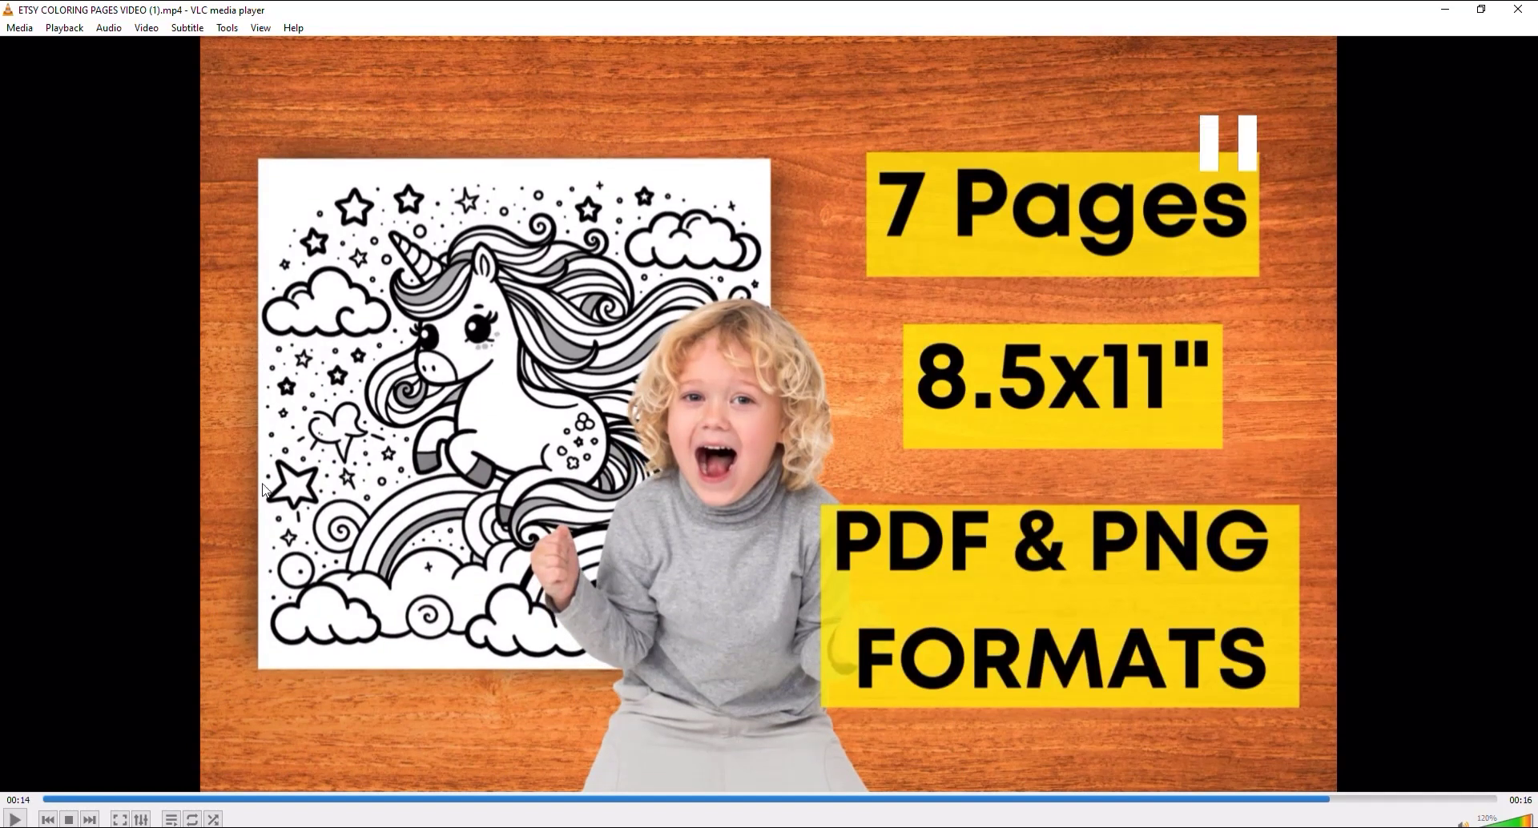
{"action": "key", "text": "space"}
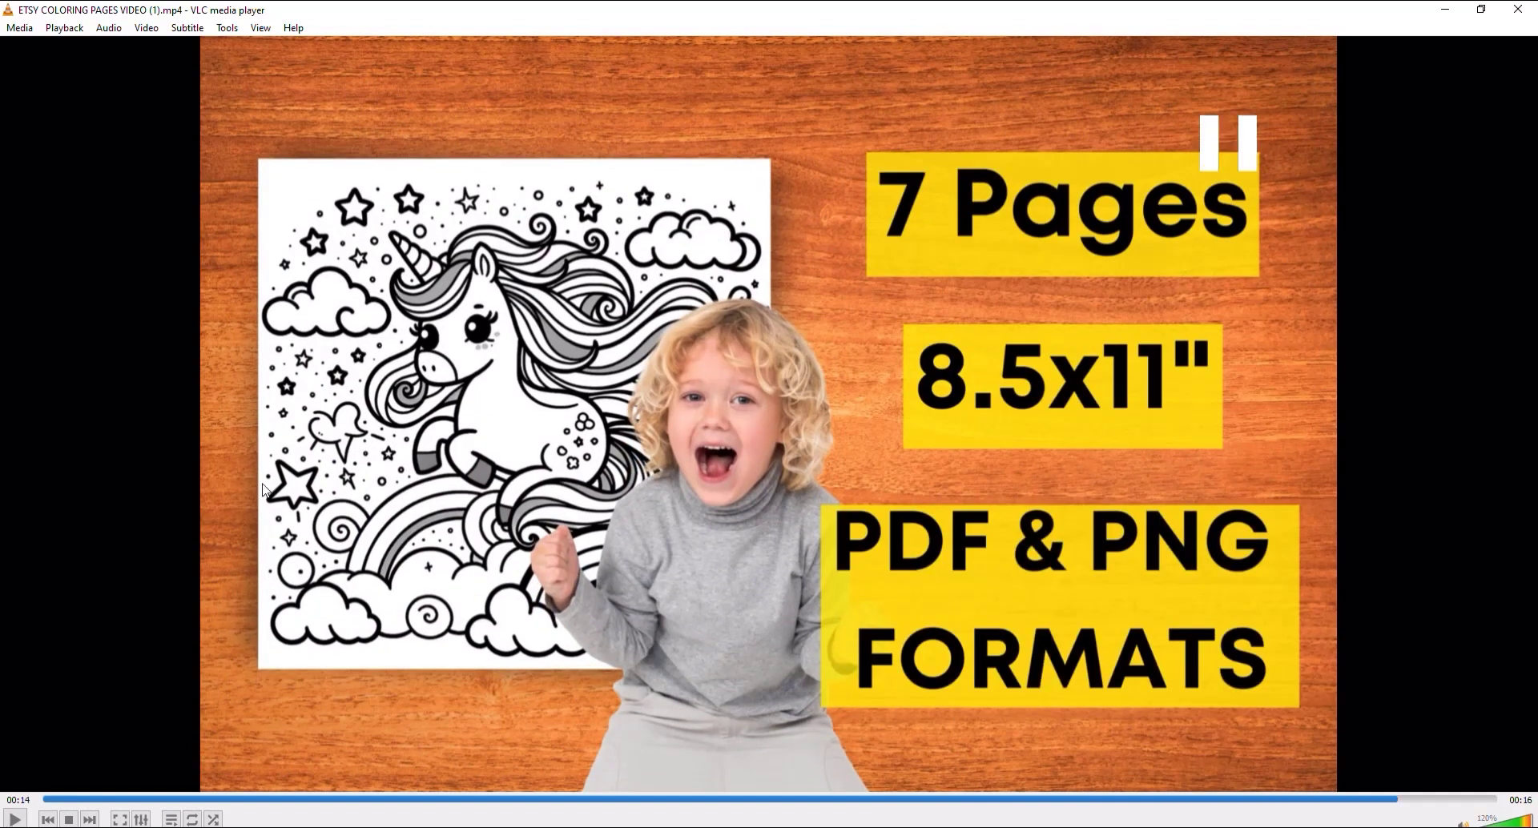